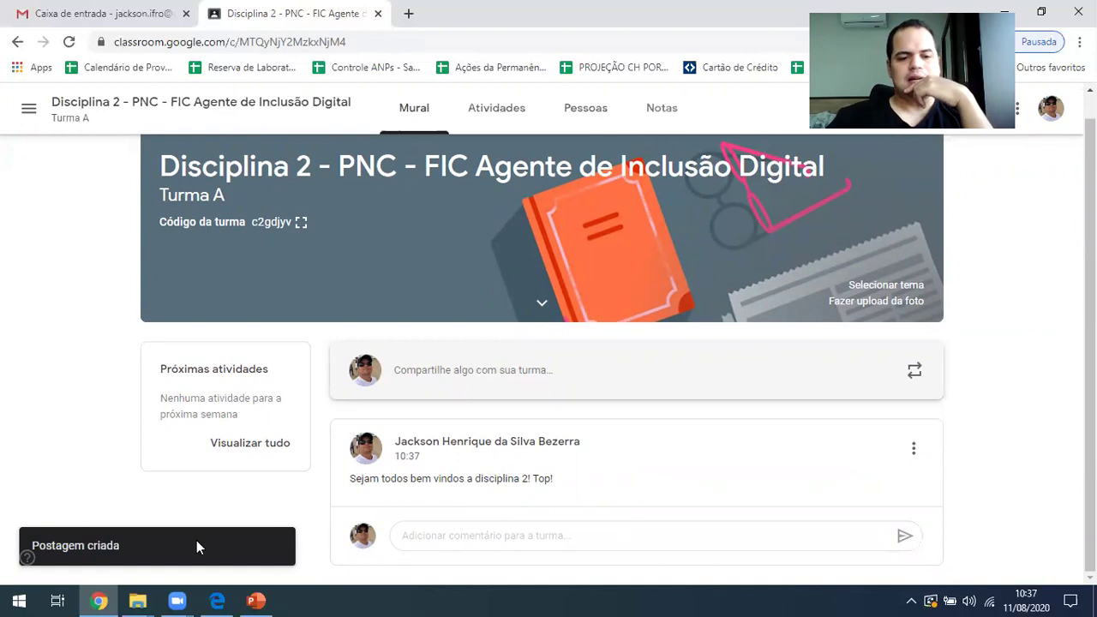
# Switch to the other browser window to view the Disciplina 2 class there
pyautogui.click(217, 601)
# Reload the class in Edge, then back in Chrome show the Pessoas list of teacher and student
pyautogui.press('F5')
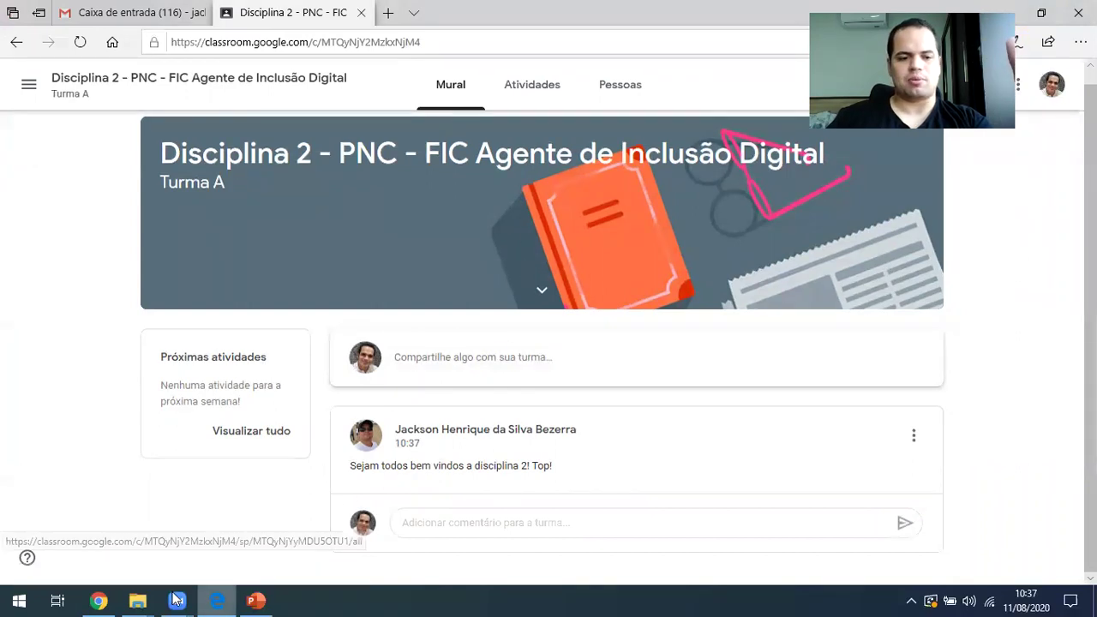
pyautogui.moveTo(112, 598)
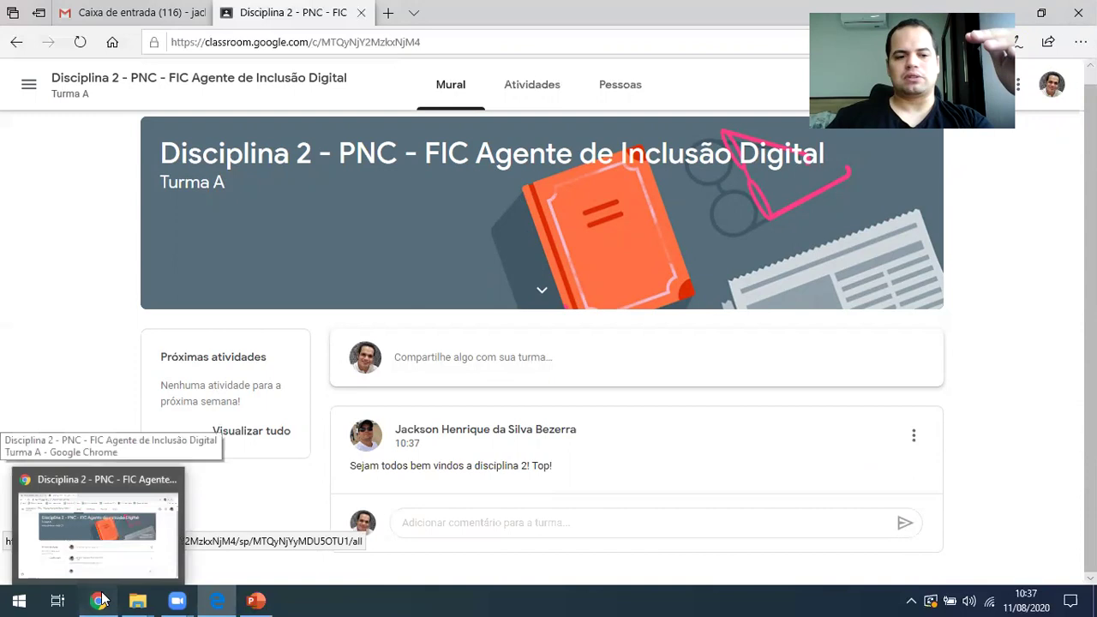
pyautogui.click(129, 523)
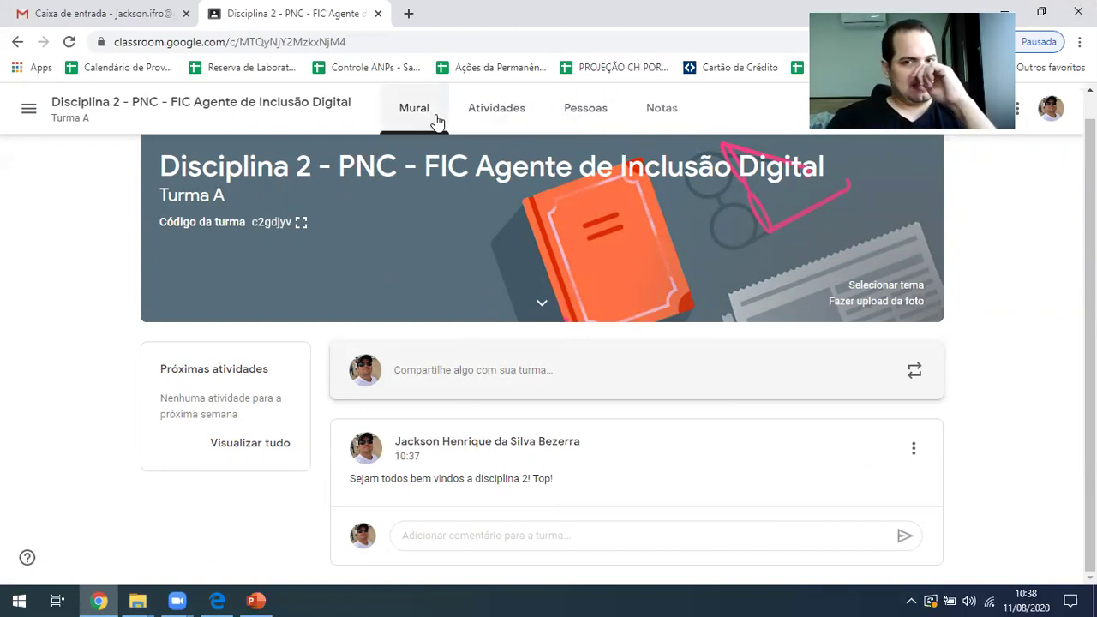
pyautogui.click(594, 112)
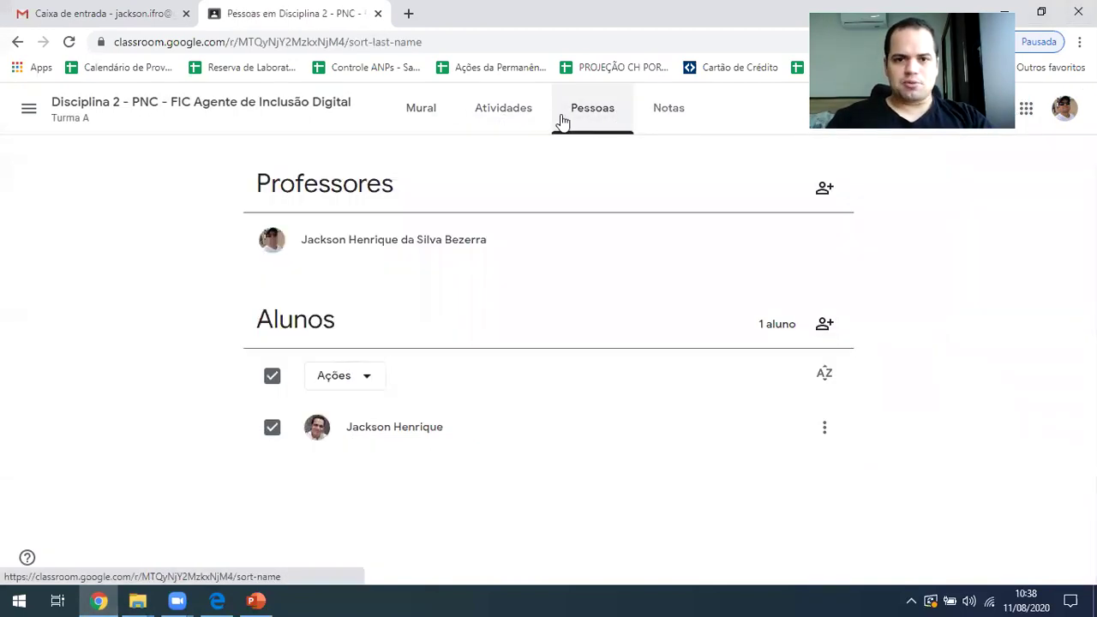
# Go to Disciplina 2's empty Atividades page
pyautogui.click(509, 120)
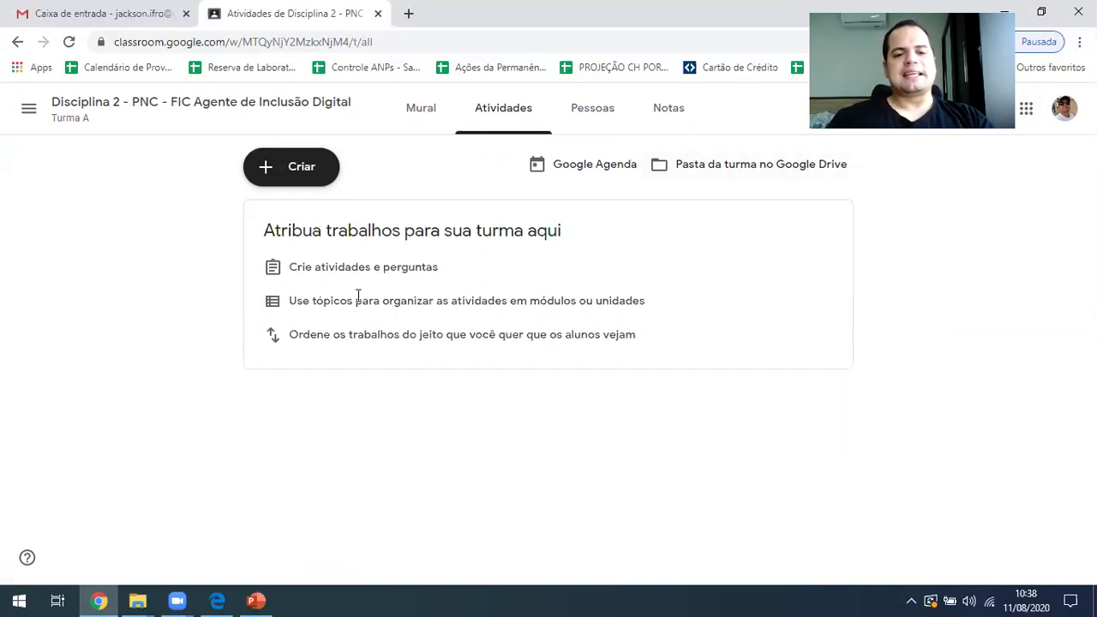
# From the Criar menu, start adding a new topic
pyautogui.click(299, 177)
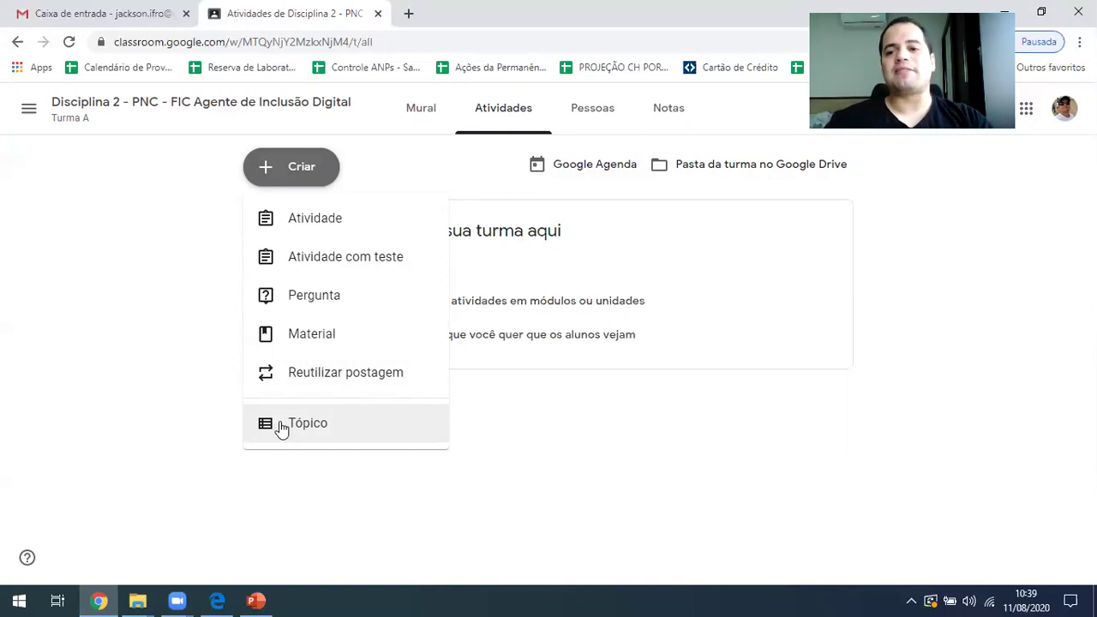
pyautogui.click(300, 435)
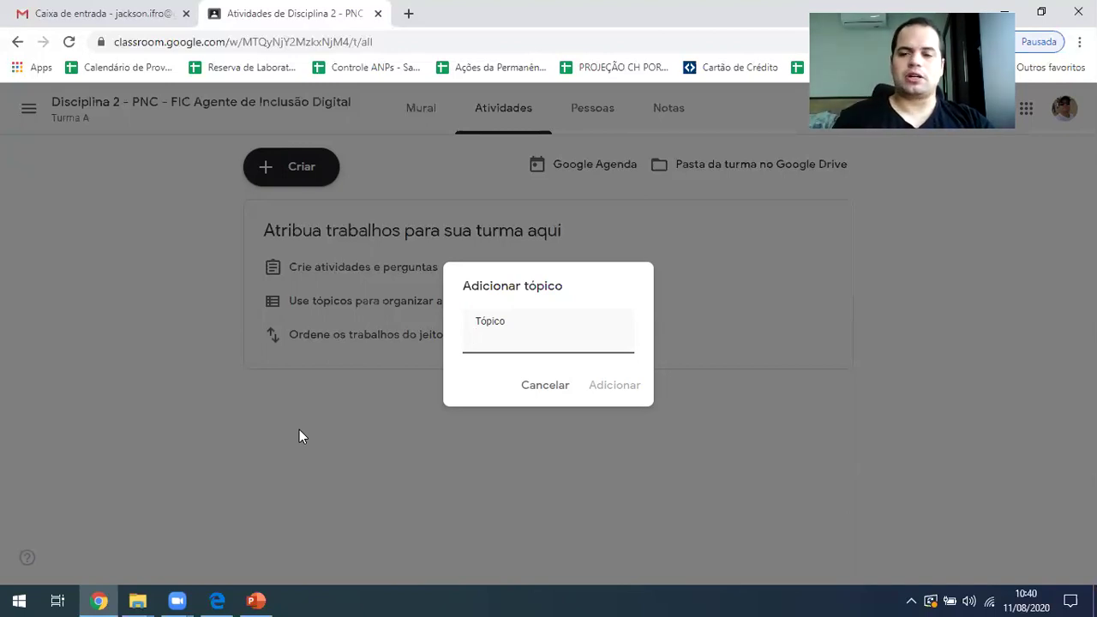
# Add the topics 'Material Didático' and 'Atividades Avaliativas'
pyautogui.write('M')
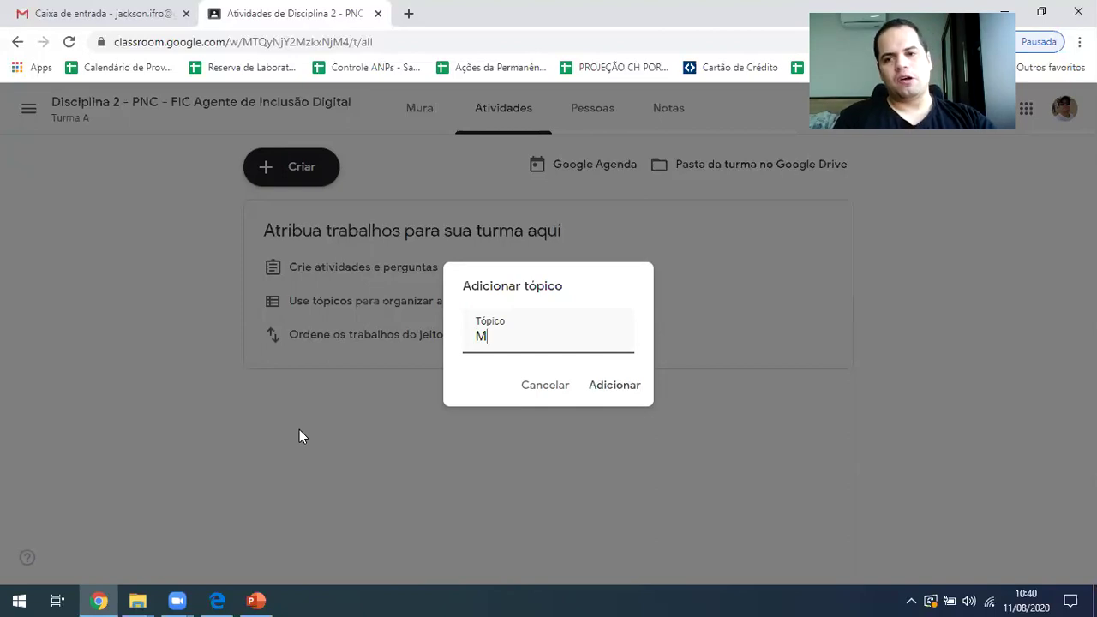
pyautogui.write('aterial Didático')
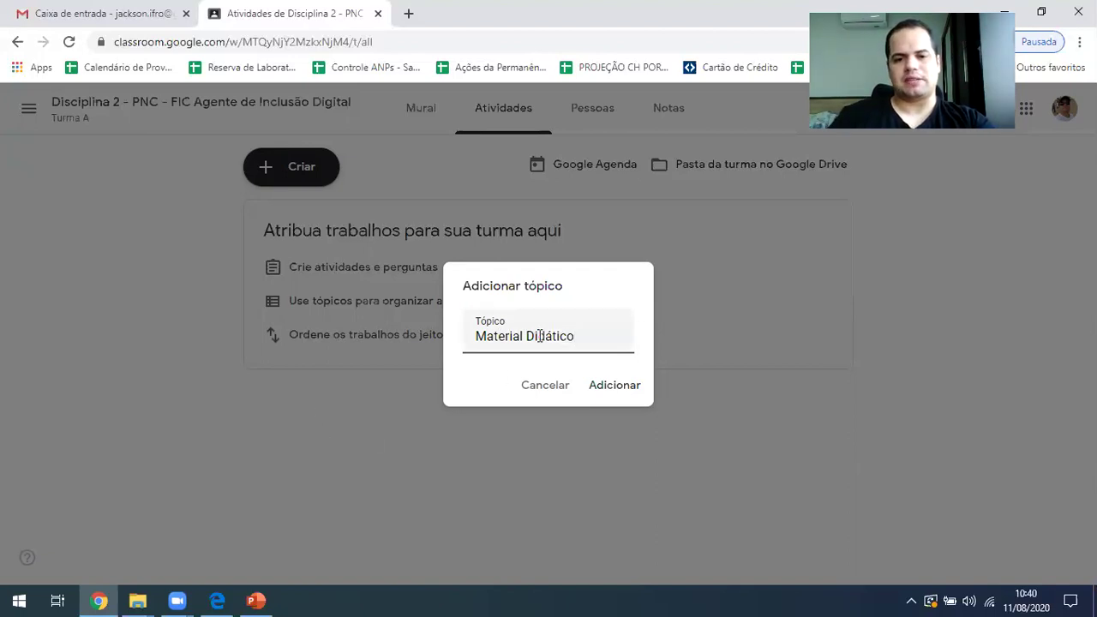
pyautogui.click(617, 387)
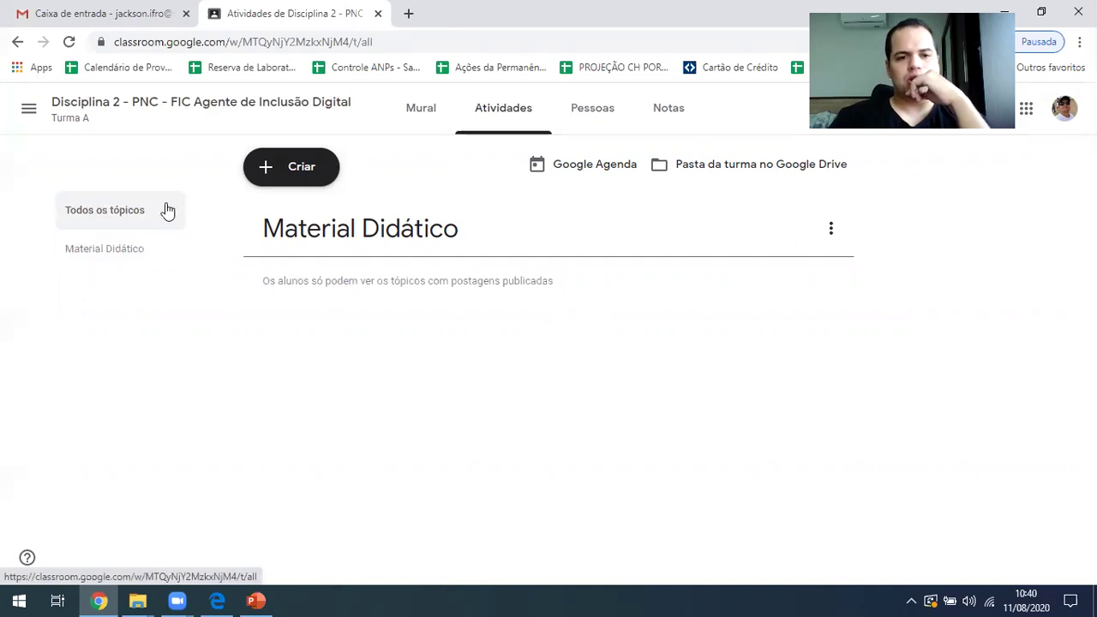
pyautogui.click(120, 264)
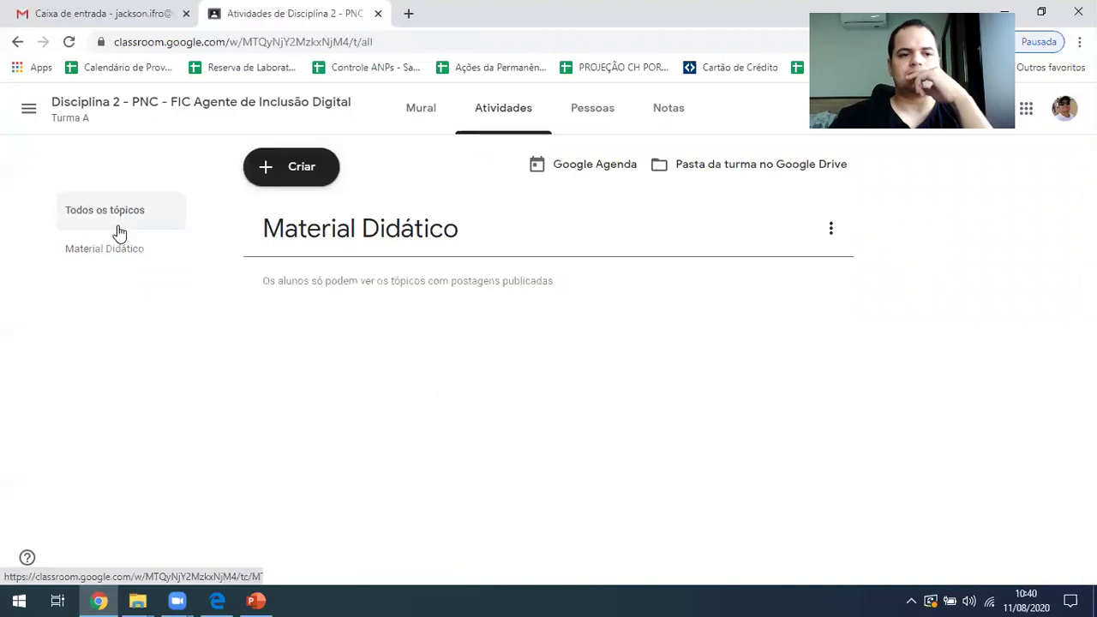
pyautogui.click(293, 182)
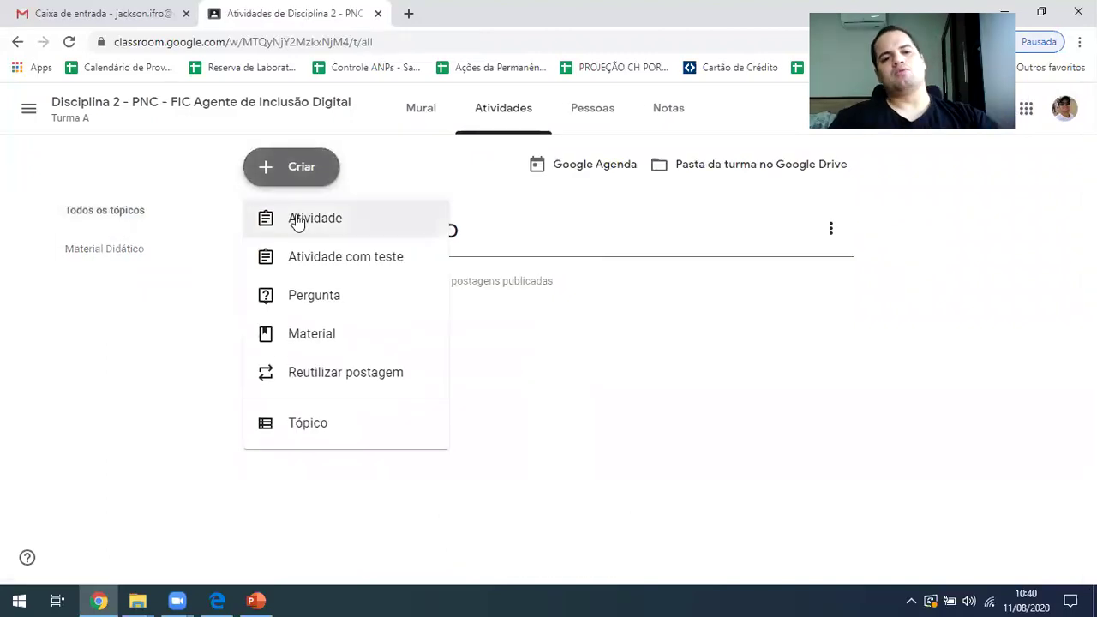
pyautogui.click(316, 427)
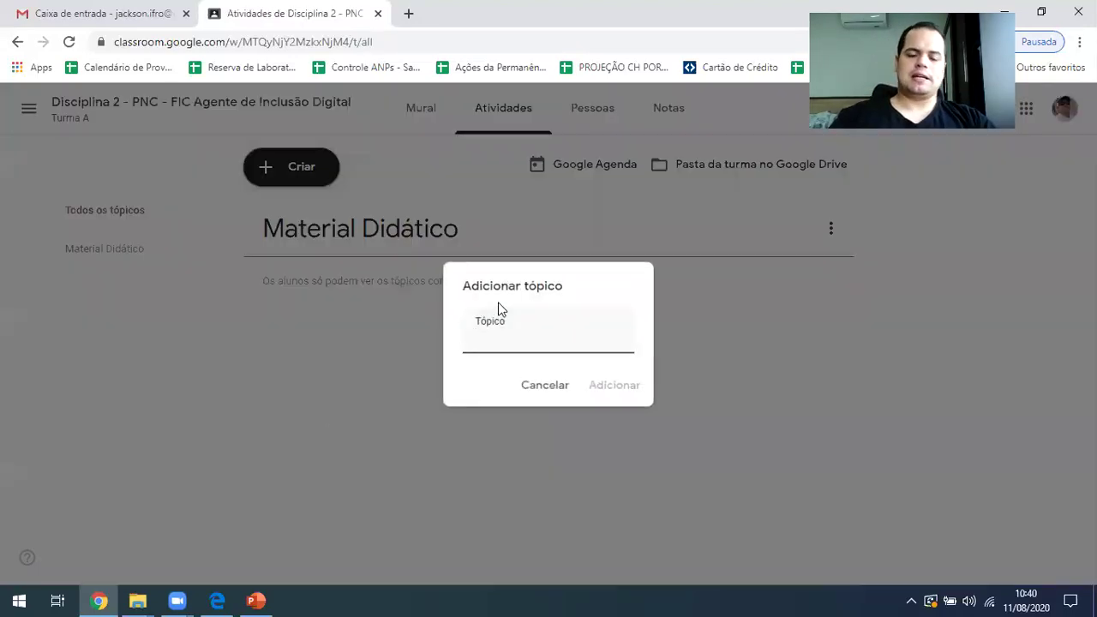
pyautogui.write('Atividades')
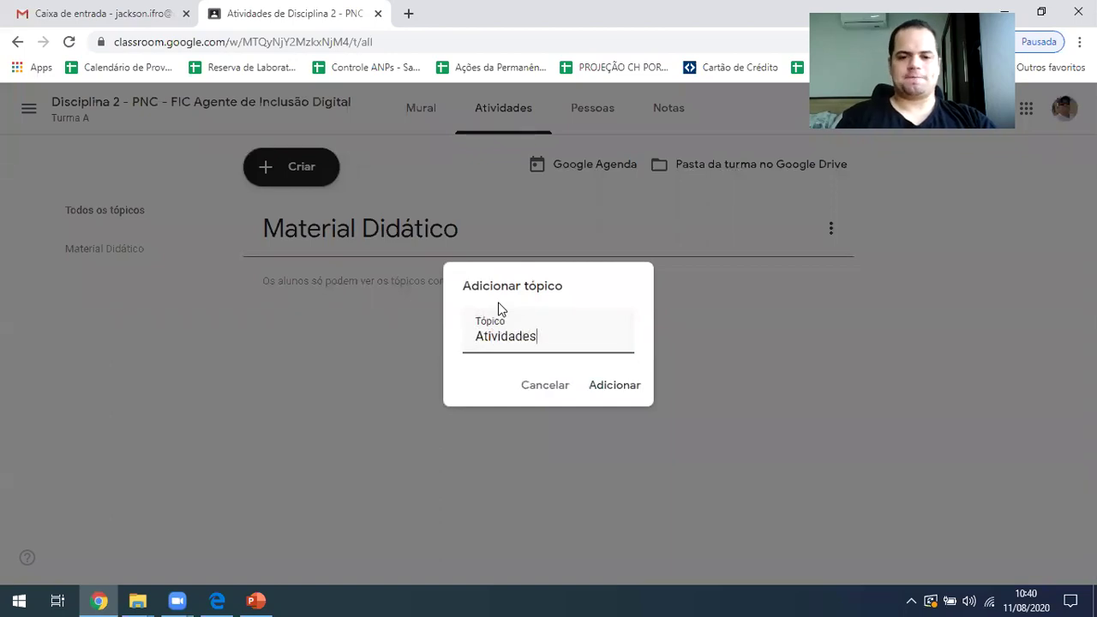
pyautogui.write(' Avaliativas')
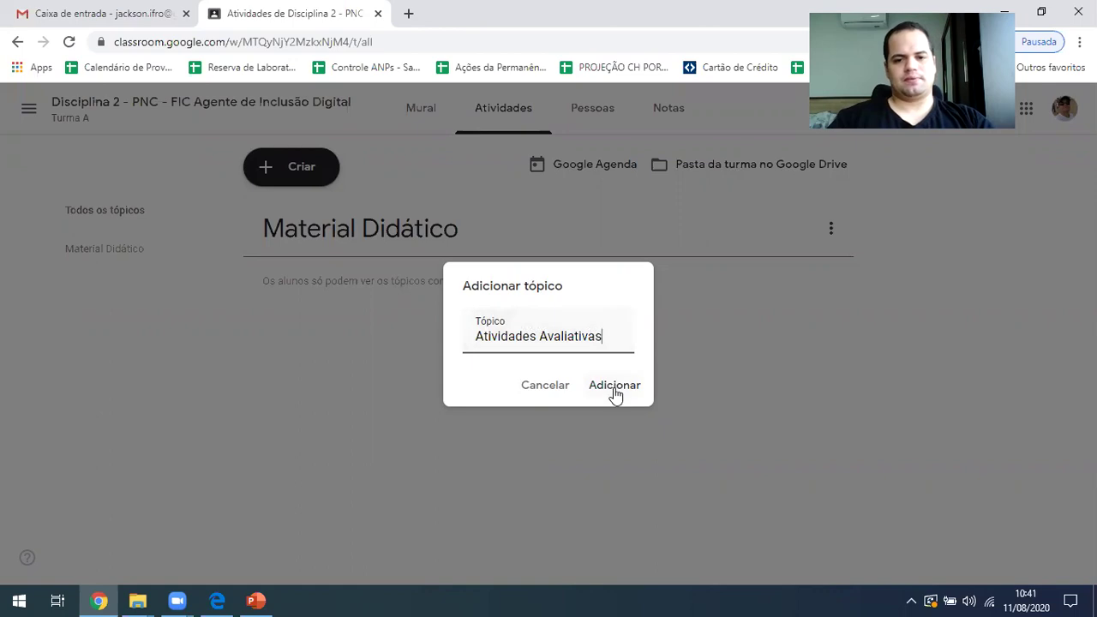
pyautogui.click(613, 387)
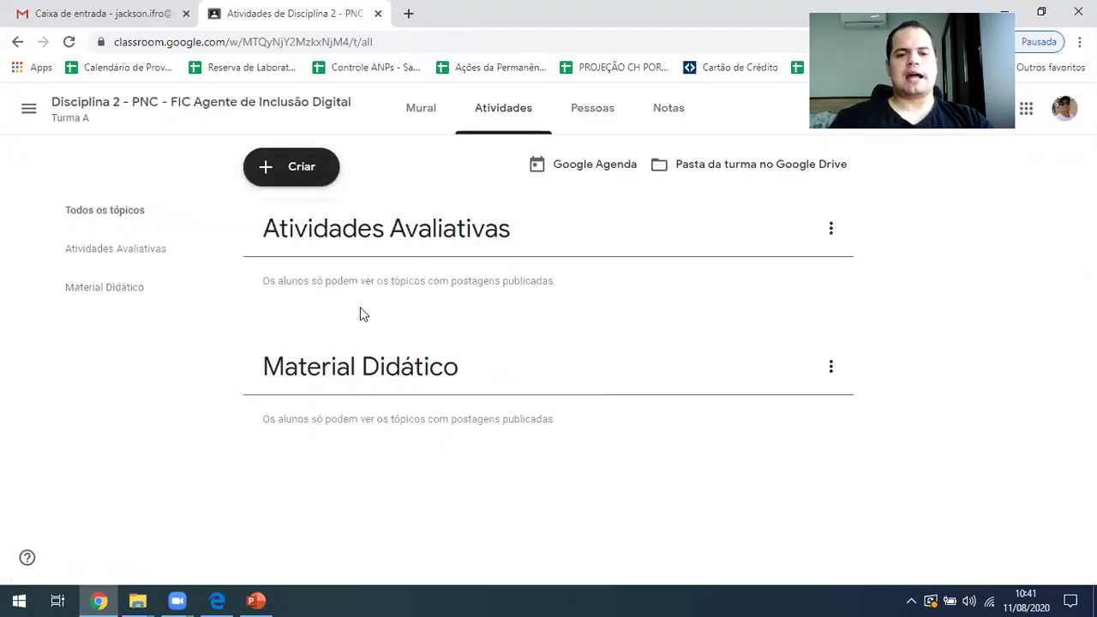
# Add a third topic, 'Bem Vindos', and check the topic list
pyautogui.click(267, 168)
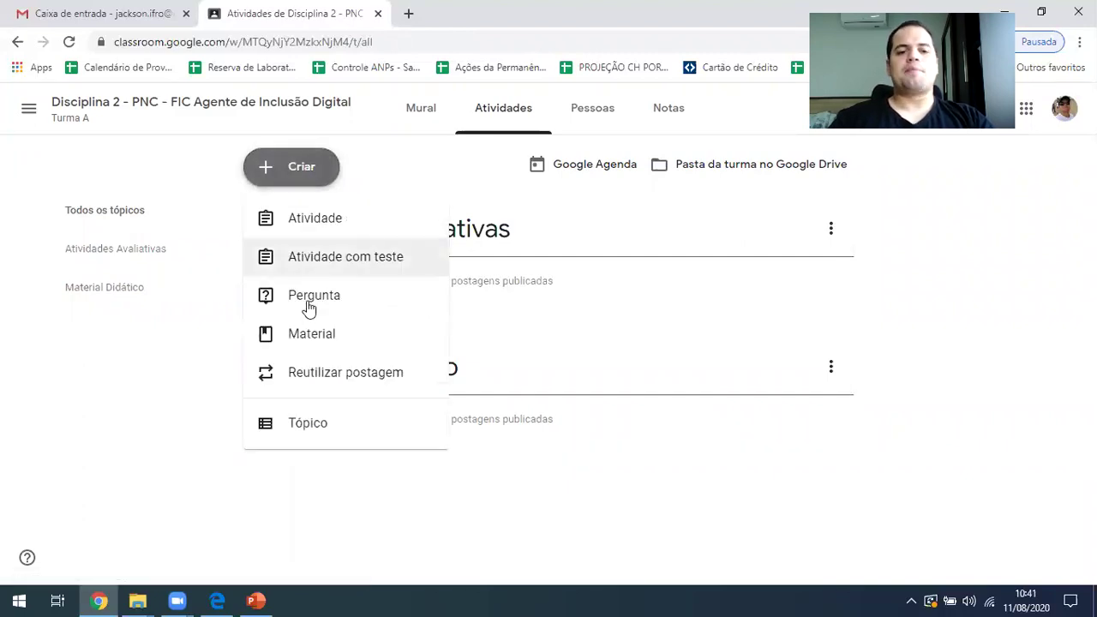
pyautogui.click(157, 288)
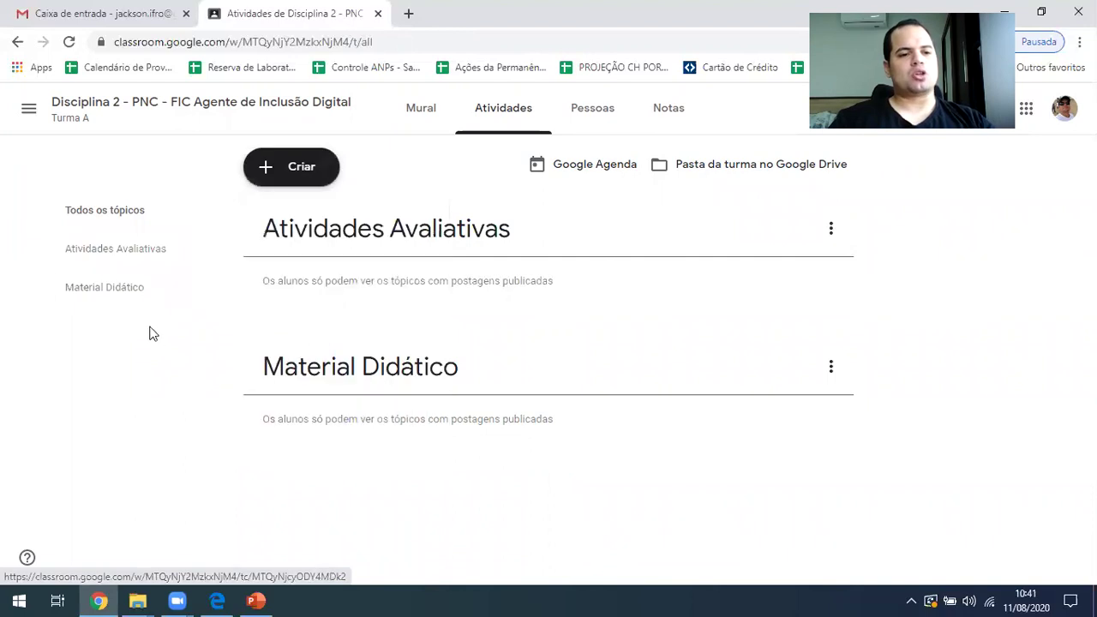
pyautogui.click(300, 175)
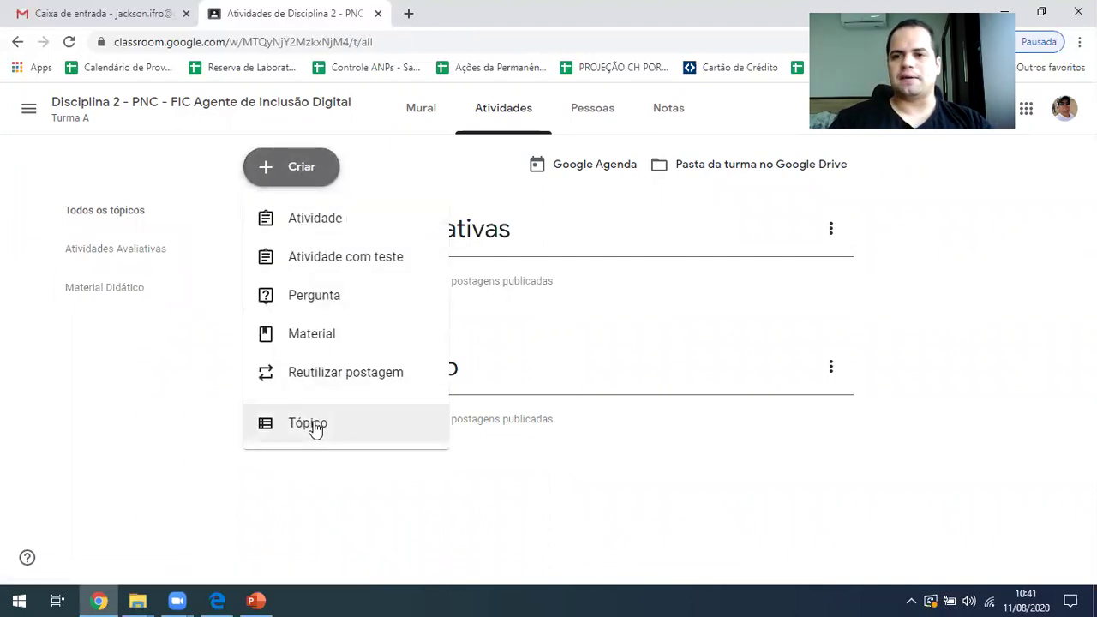
pyautogui.click(310, 423)
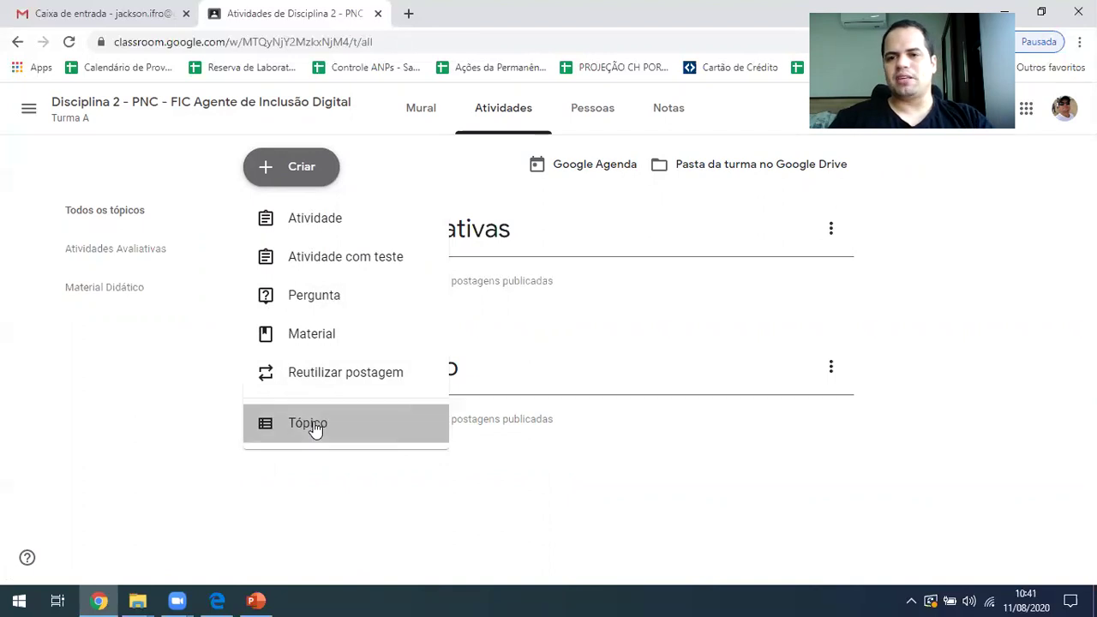
pyautogui.write('Bem Vindos')
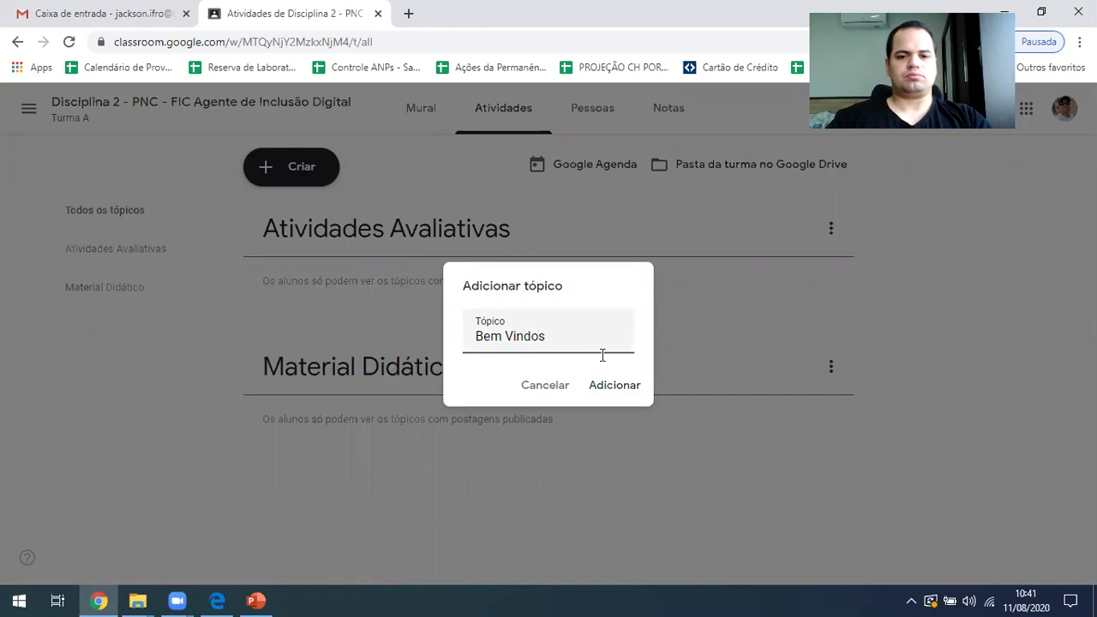
pyautogui.click(613, 385)
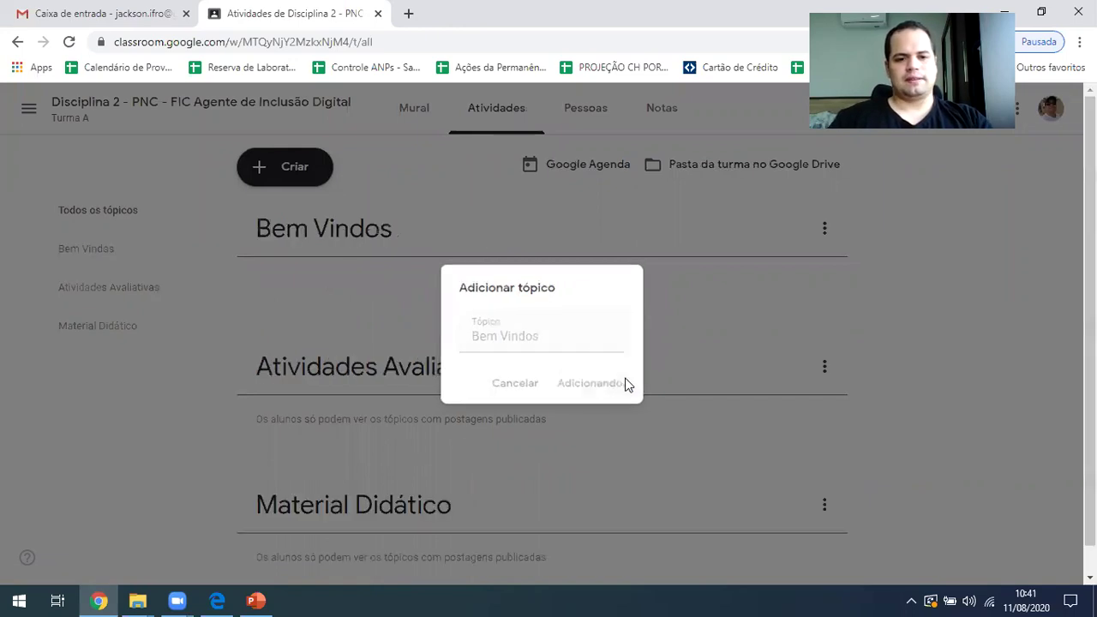
pyautogui.scroll(-1, 406, 304)
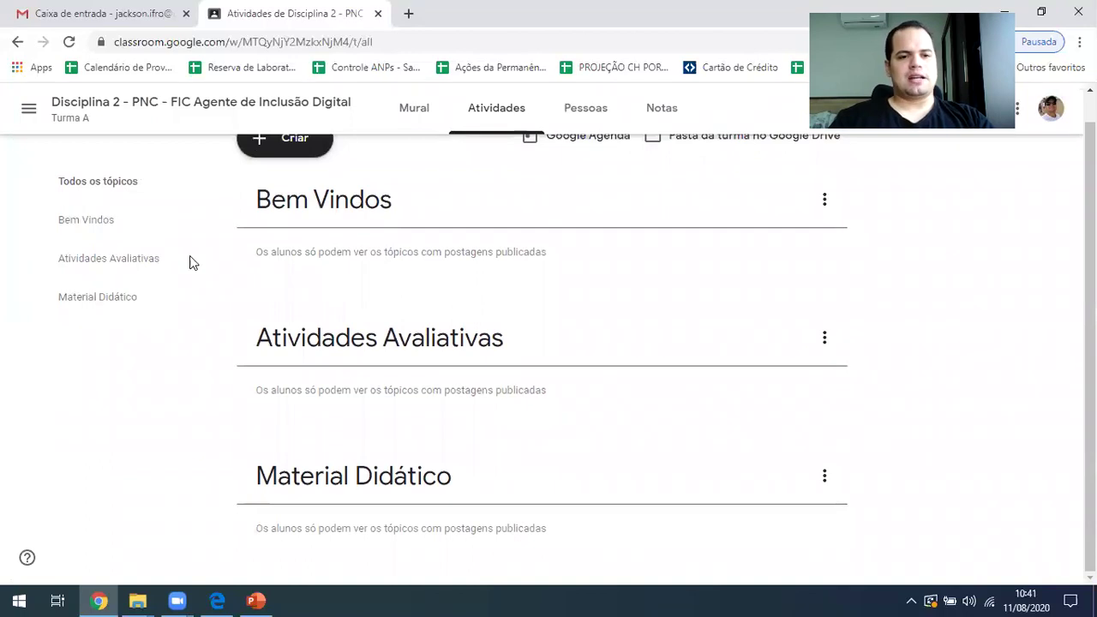
pyautogui.scroll(1, 258, 219)
# Start a new question asking about knowledge of remote education technologies
pyautogui.click(319, 172)
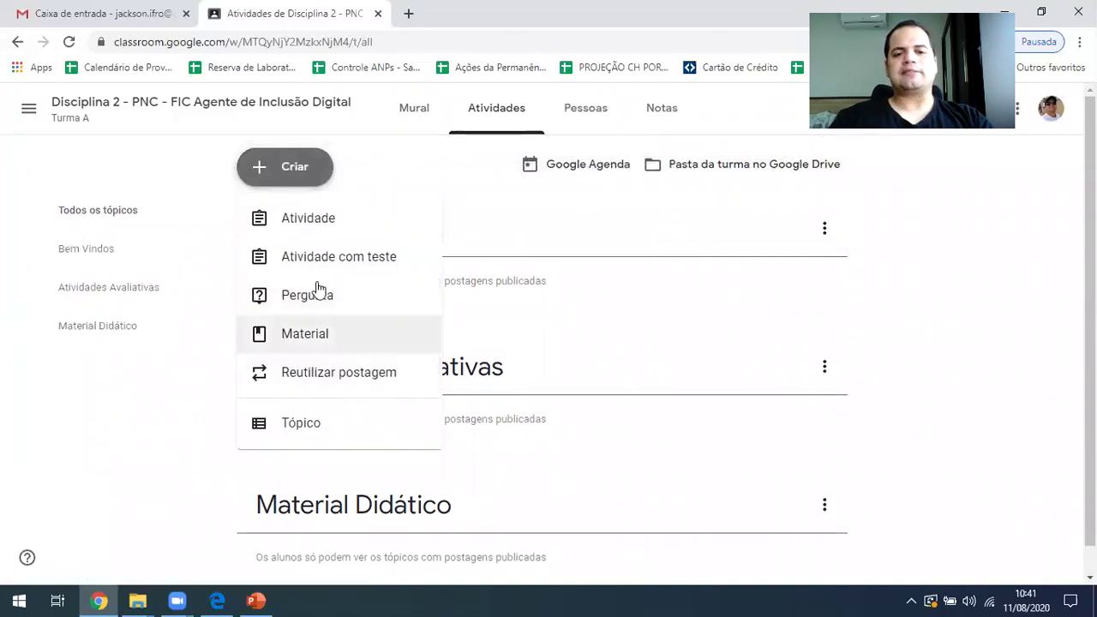
pyautogui.click(278, 297)
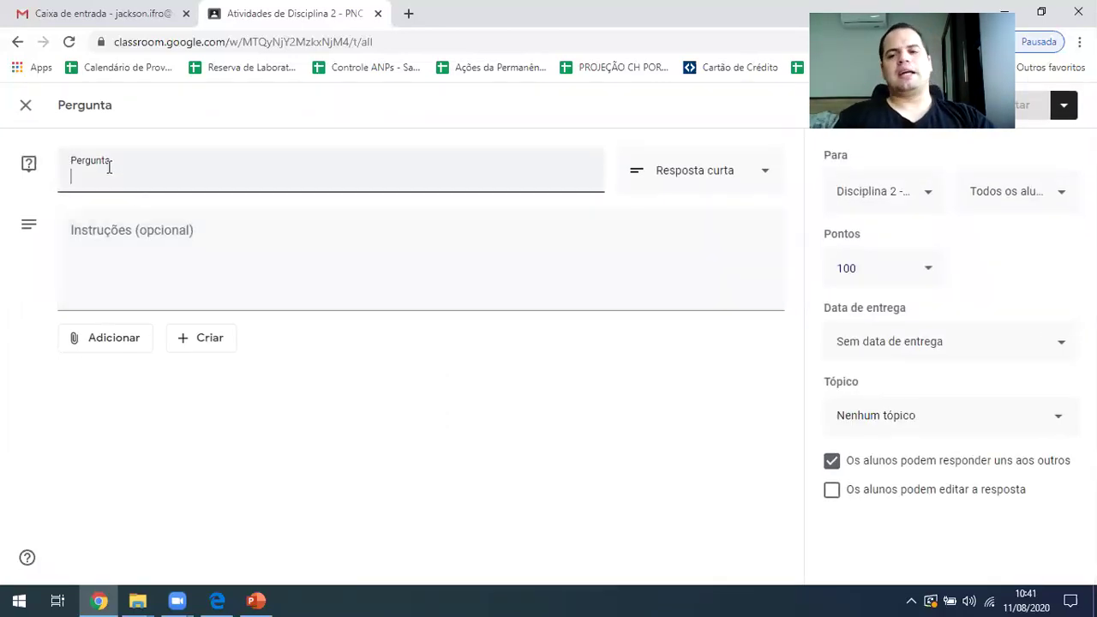
pyautogui.write('Oq u')
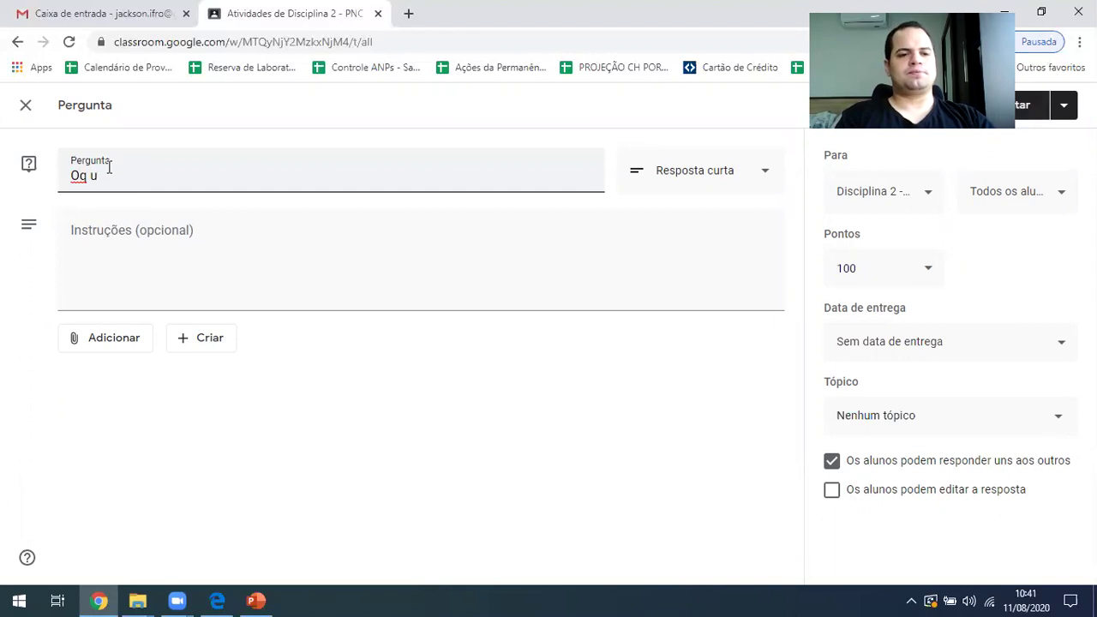
pyautogui.write('eQual')
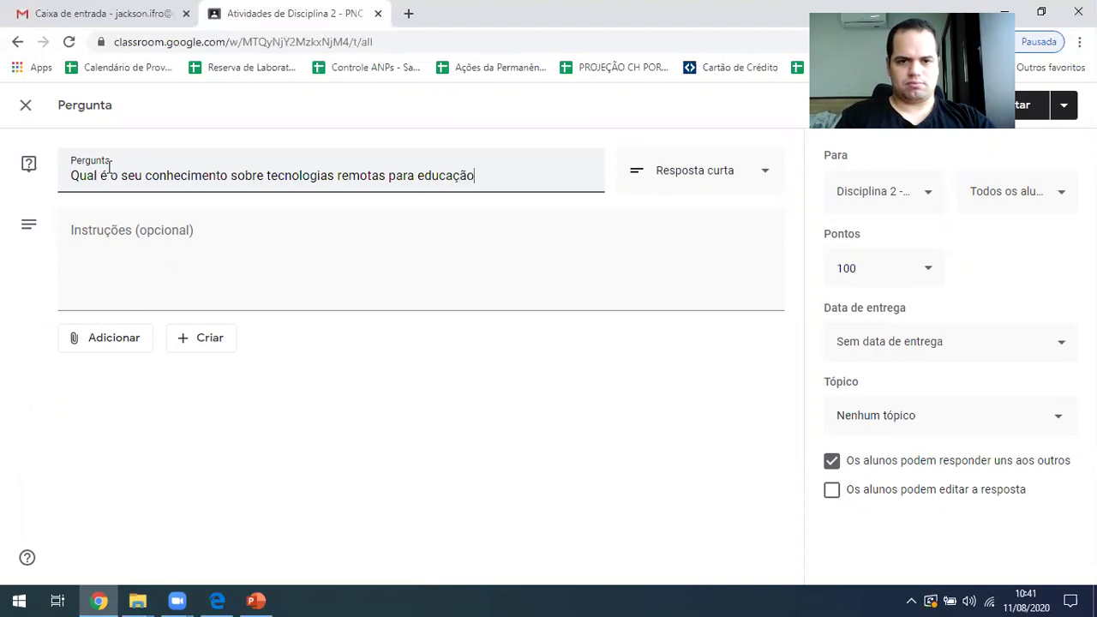
# Make the question multiple choice with options Alto, Médio and Baixo, adding no attachment
pyautogui.click(762, 182)
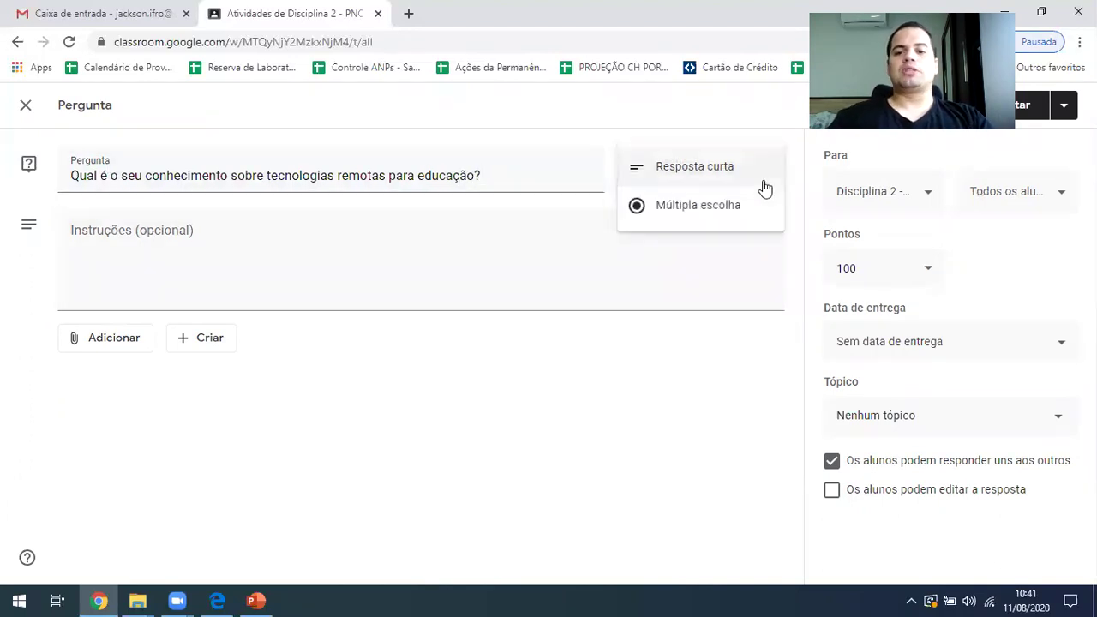
pyautogui.click(710, 180)
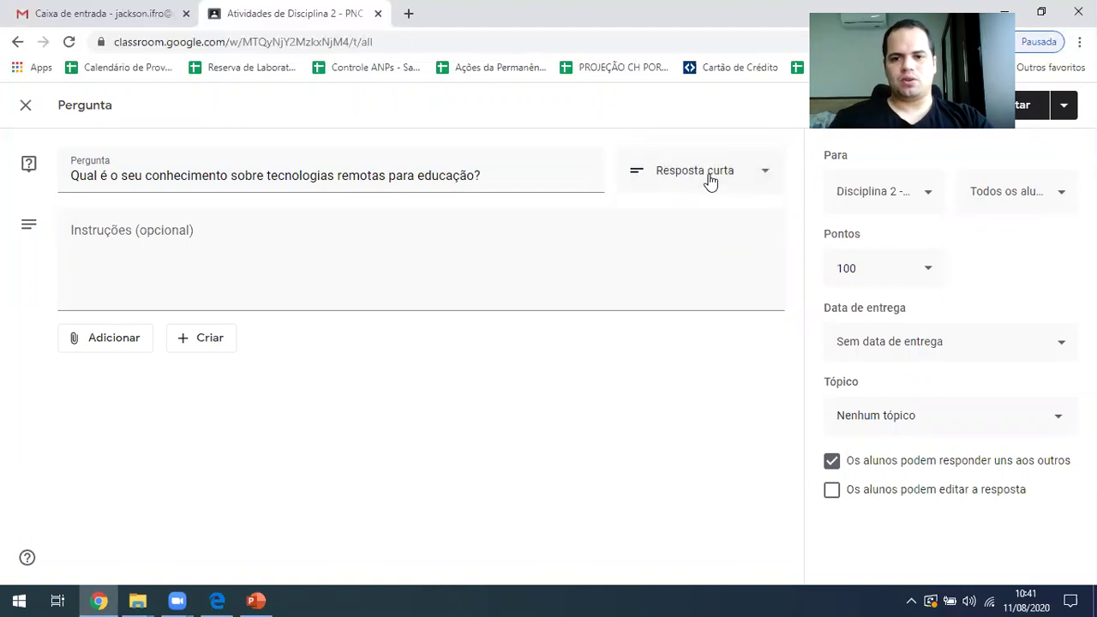
pyautogui.click(755, 176)
pyautogui.click(716, 216)
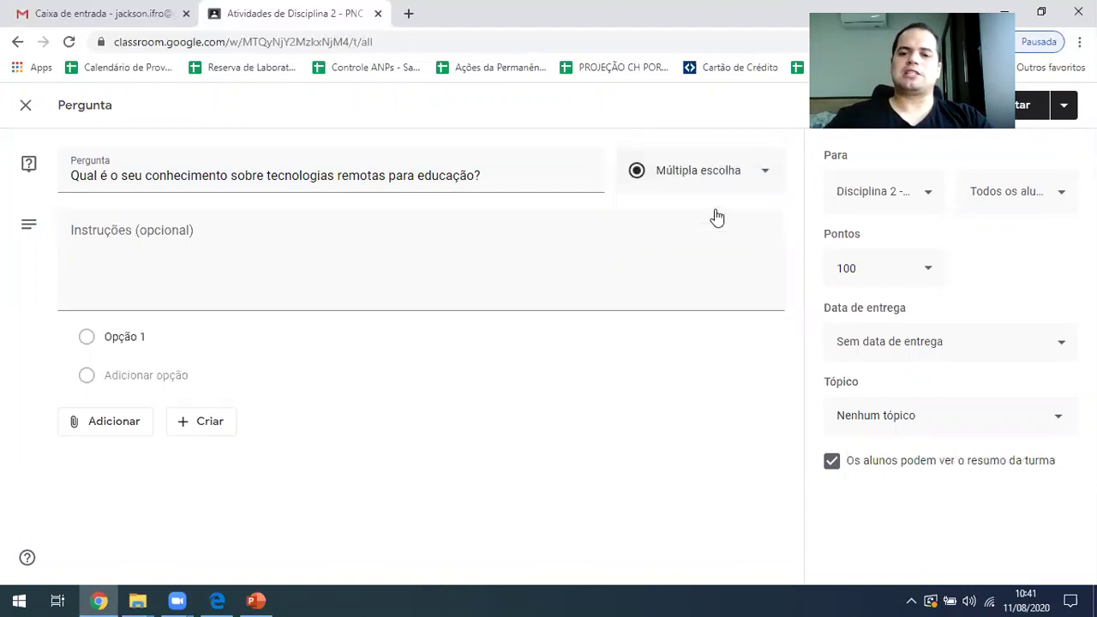
pyautogui.click(128, 336)
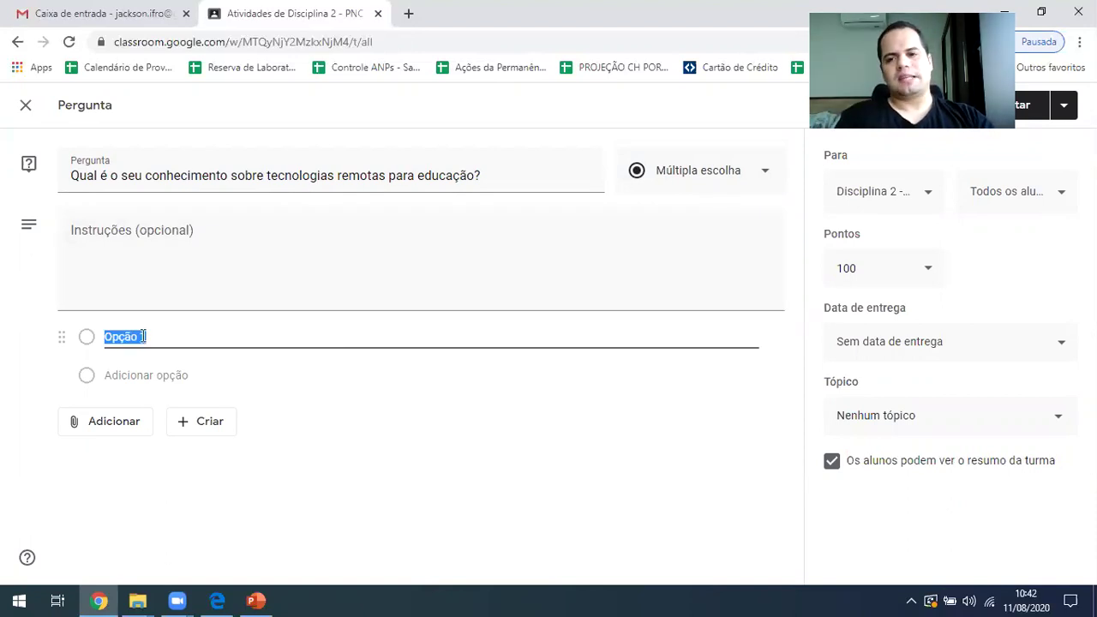
pyautogui.write('Al')
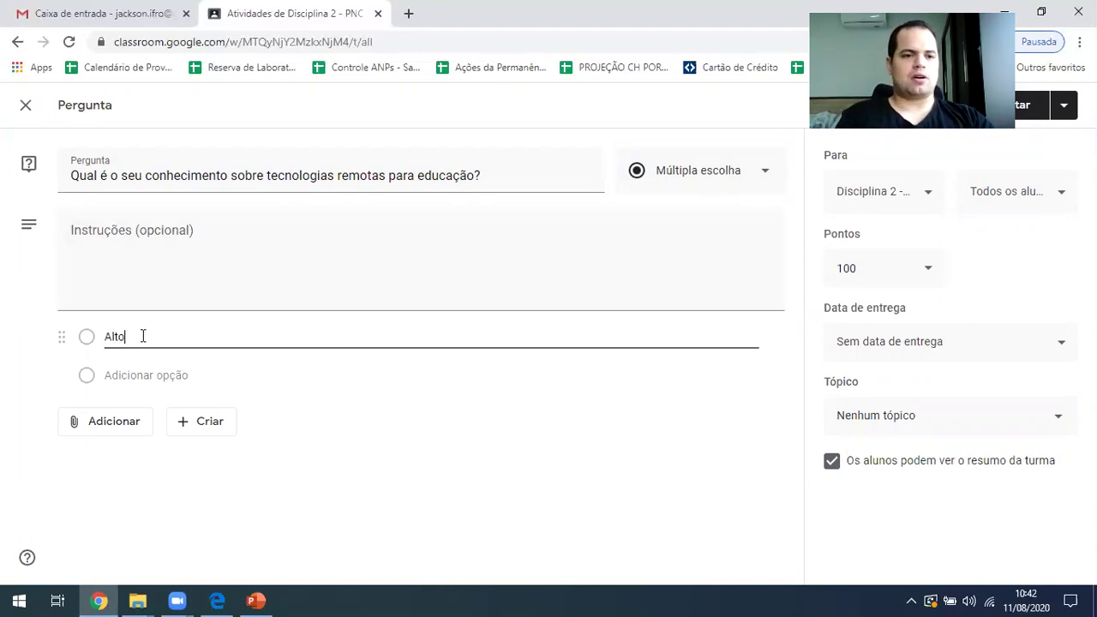
pyautogui.write('to')
pyautogui.press('Return')
pyautogui.write('Médio')
pyautogui.press('Return')
pyautogui.write('Baixo')
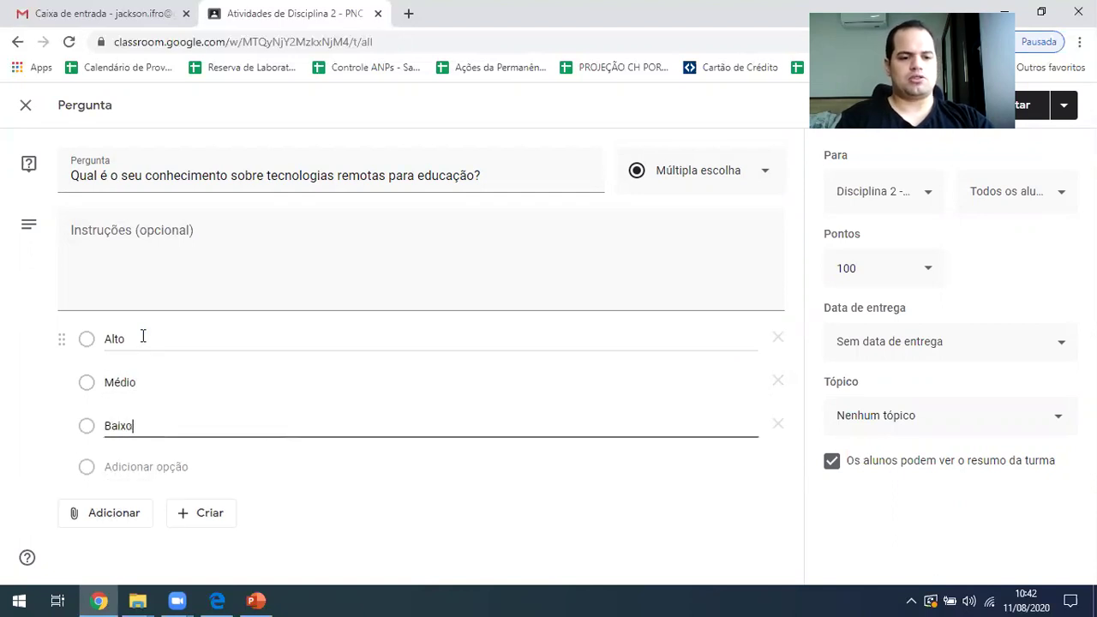
pyautogui.click(96, 512)
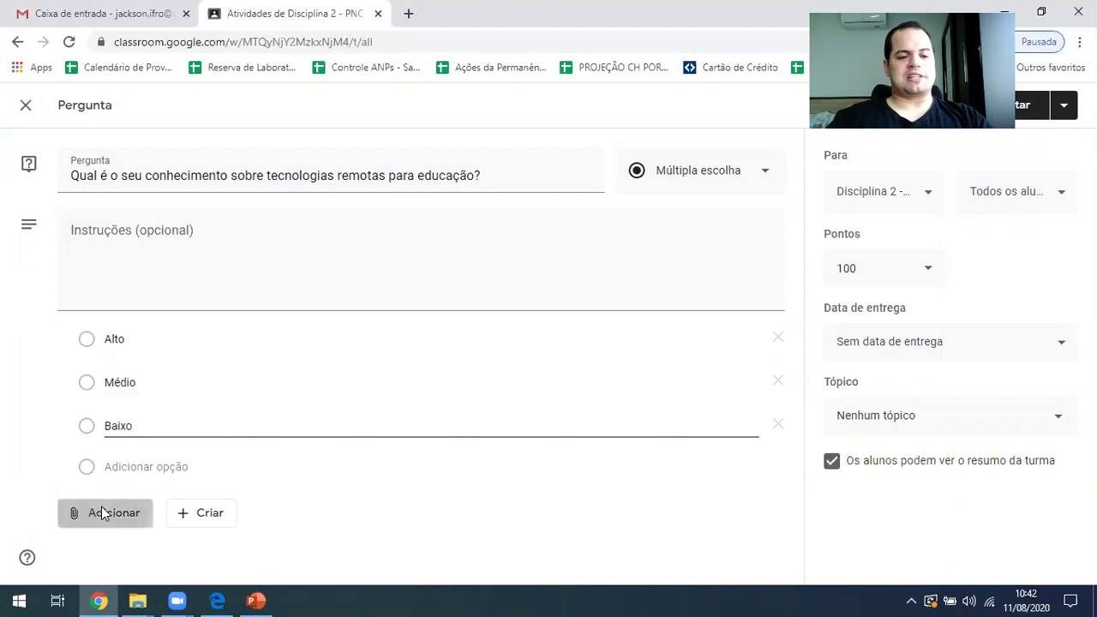
pyautogui.click(444, 525)
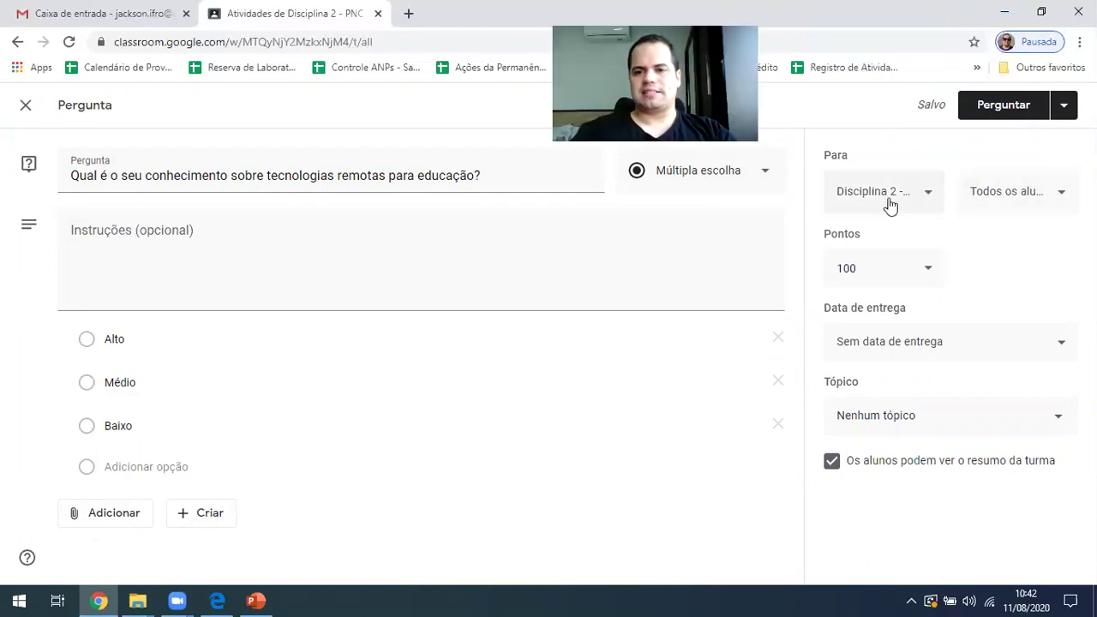
# Keep all students assigned and set the question's points to Sem nota
pyautogui.click(1048, 196)
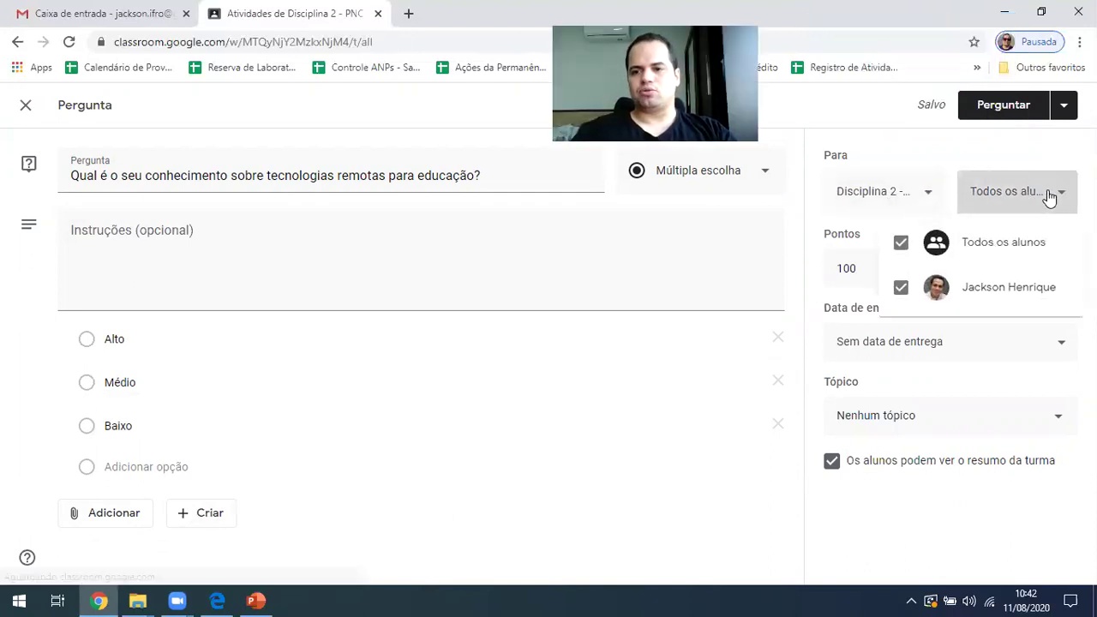
pyautogui.click(862, 261)
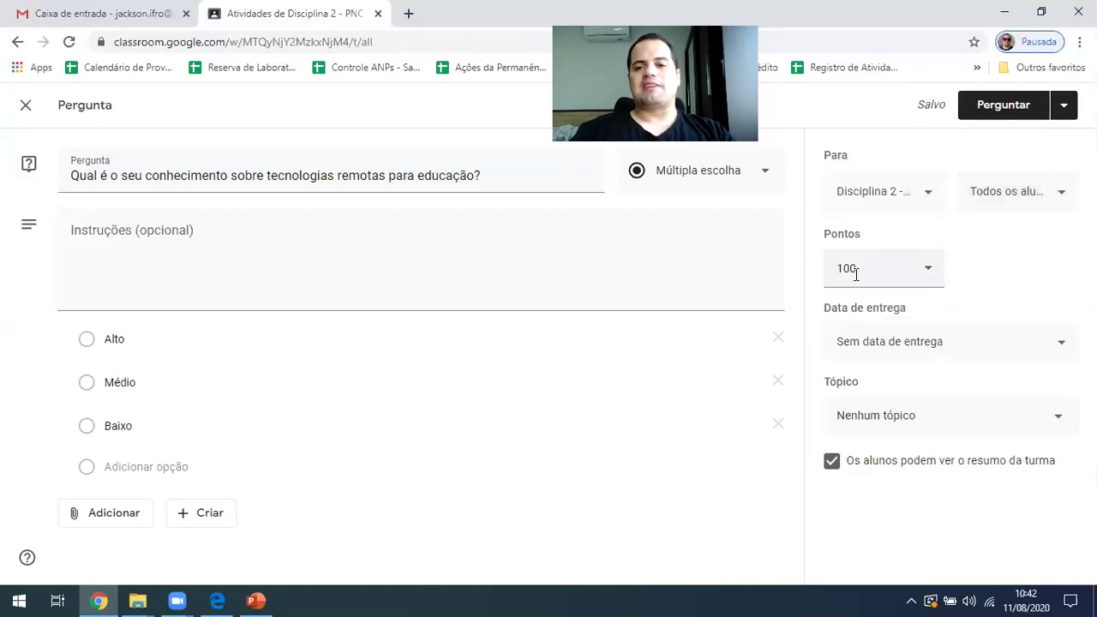
pyautogui.click(926, 273)
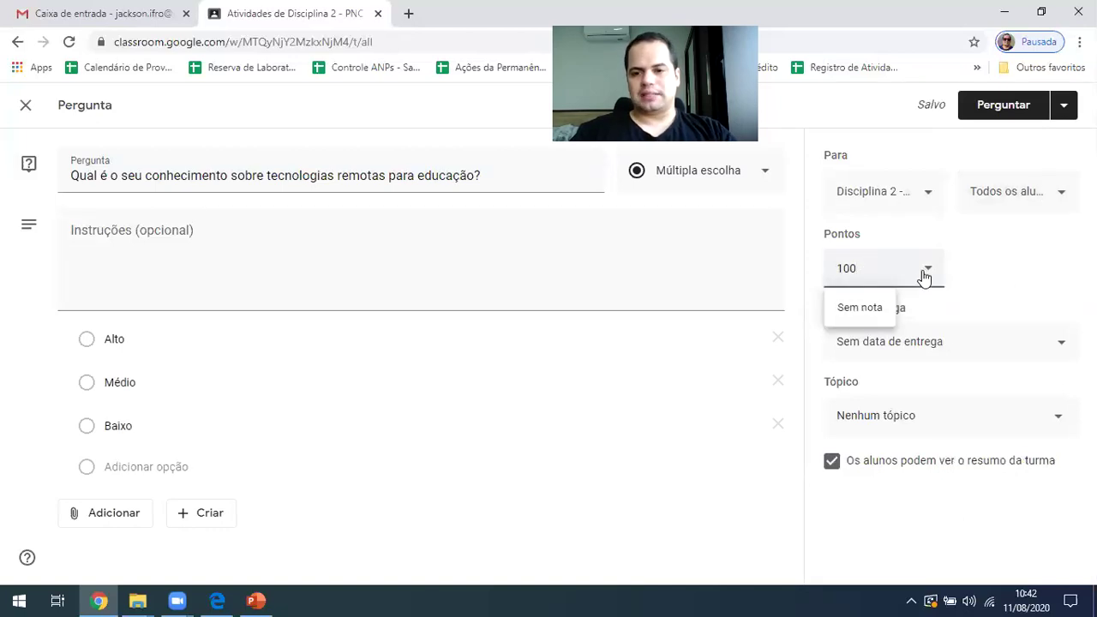
pyautogui.click(857, 306)
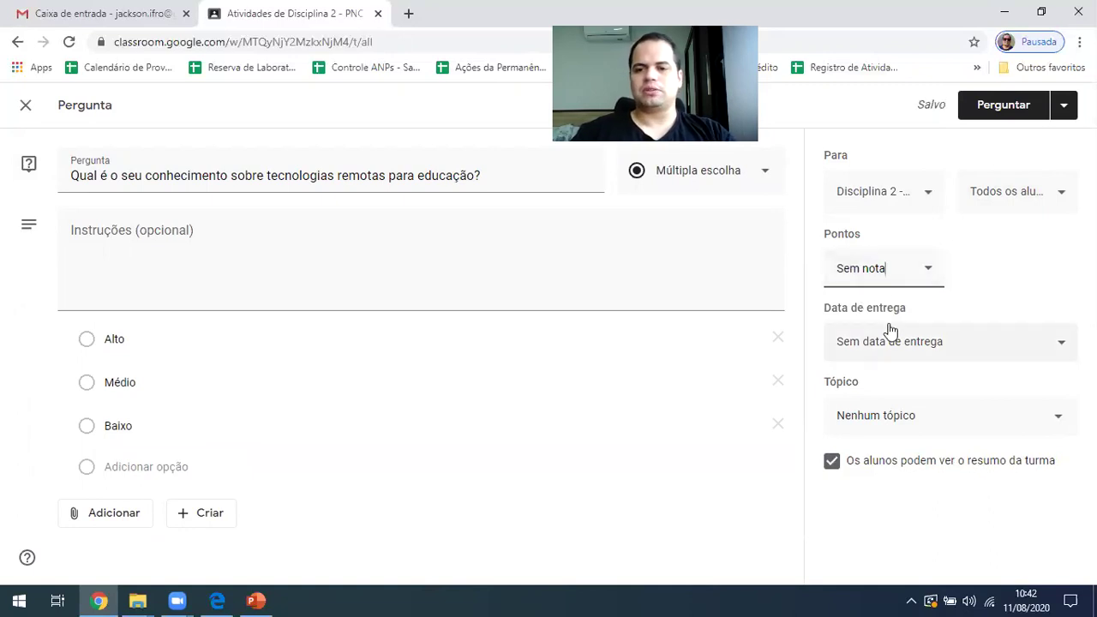
# Set the due date to 31 August 2020 at 23:59
pyautogui.click(906, 352)
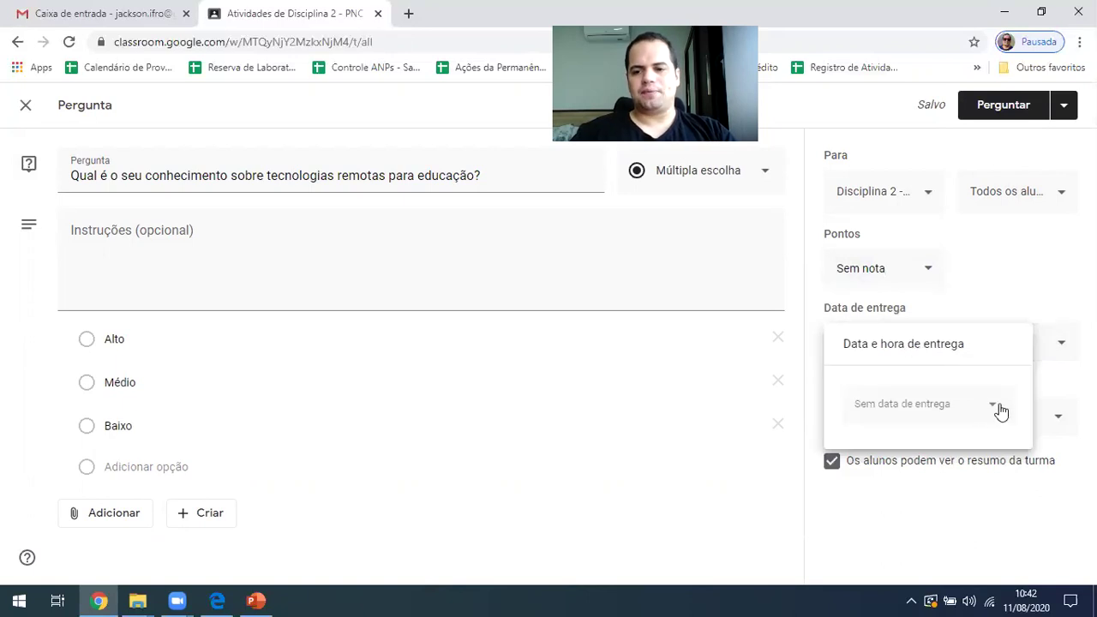
pyautogui.click(1000, 412)
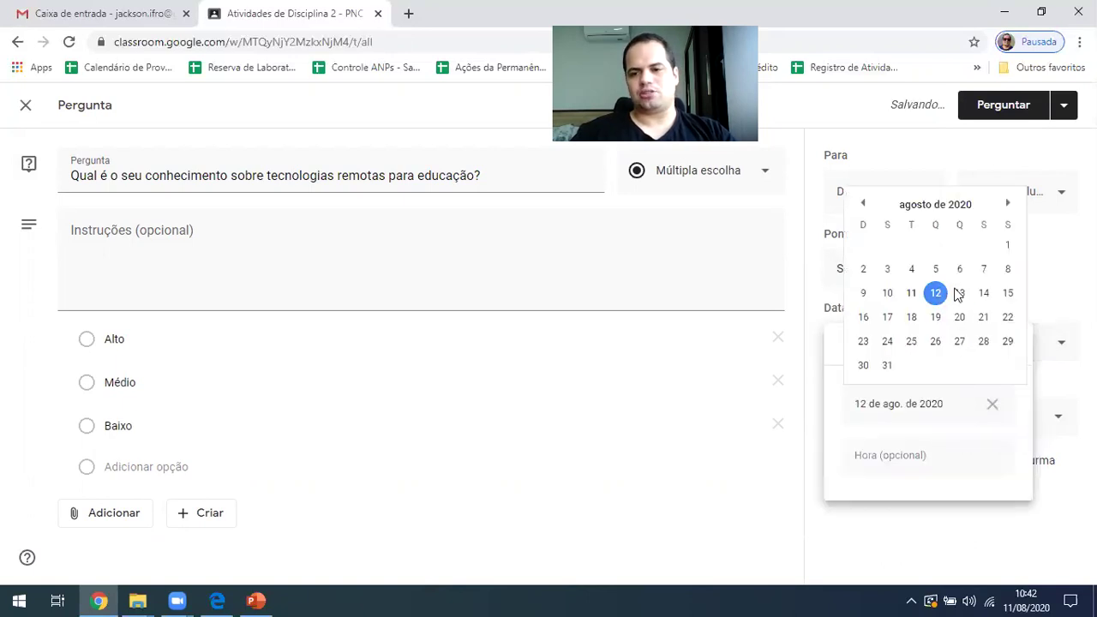
pyautogui.click(887, 365)
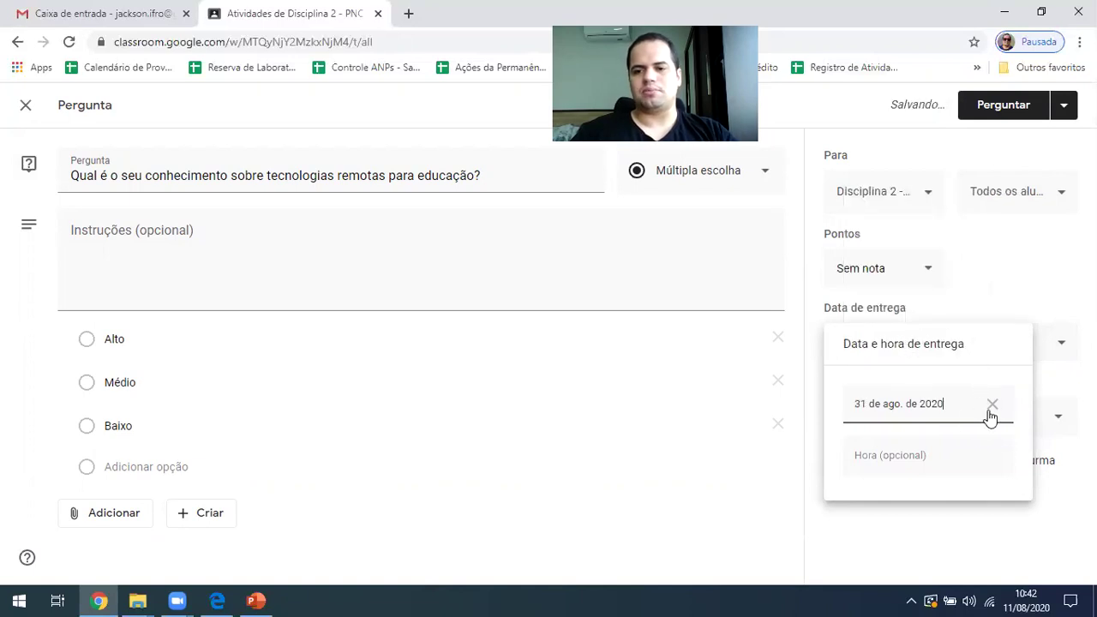
pyautogui.click(900, 456)
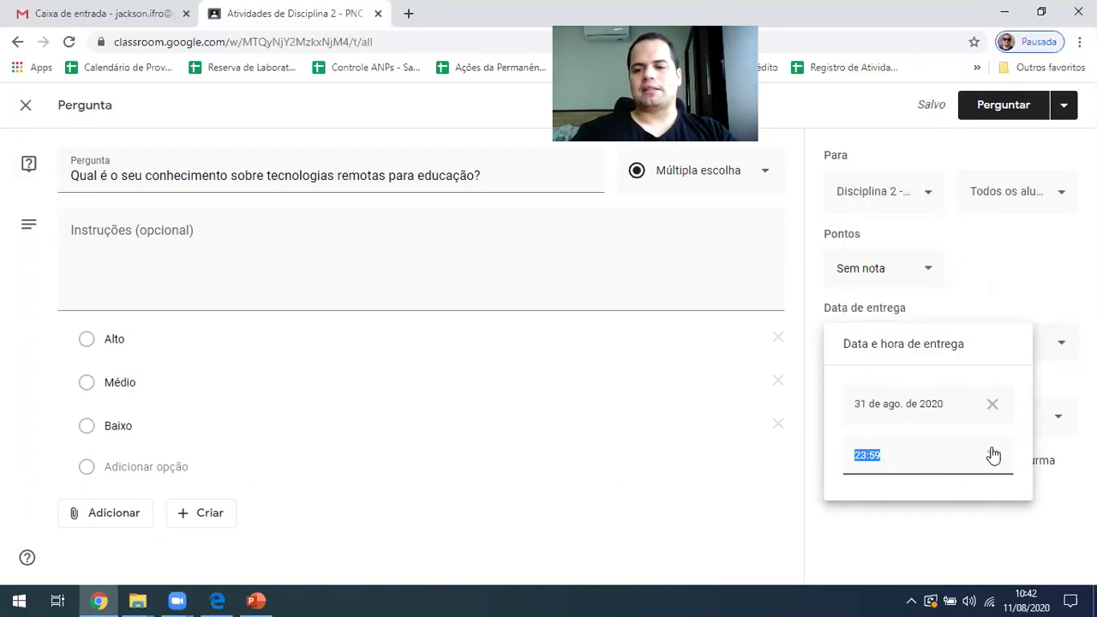
pyautogui.click(732, 350)
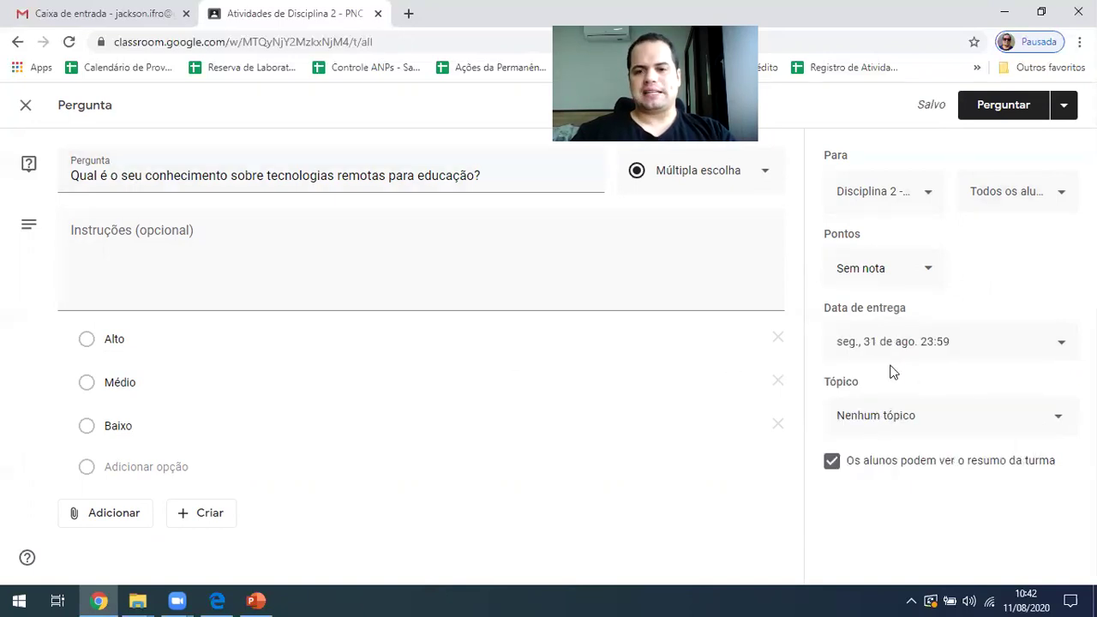
# File the question under Bem Vindos and post it with Perguntar
pyautogui.click(876, 420)
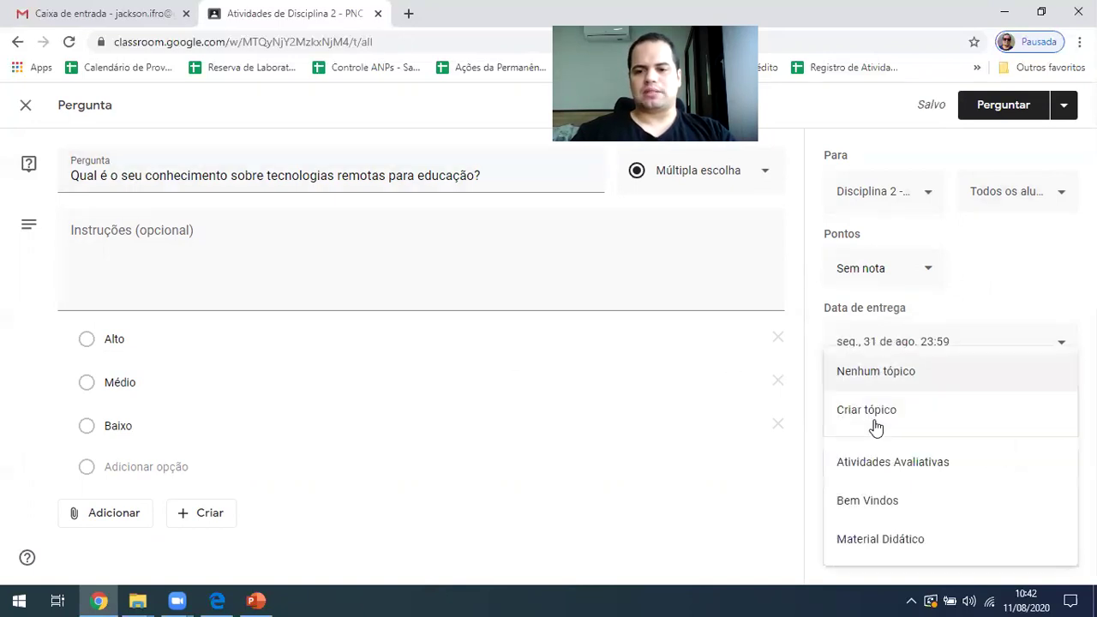
pyautogui.click(914, 506)
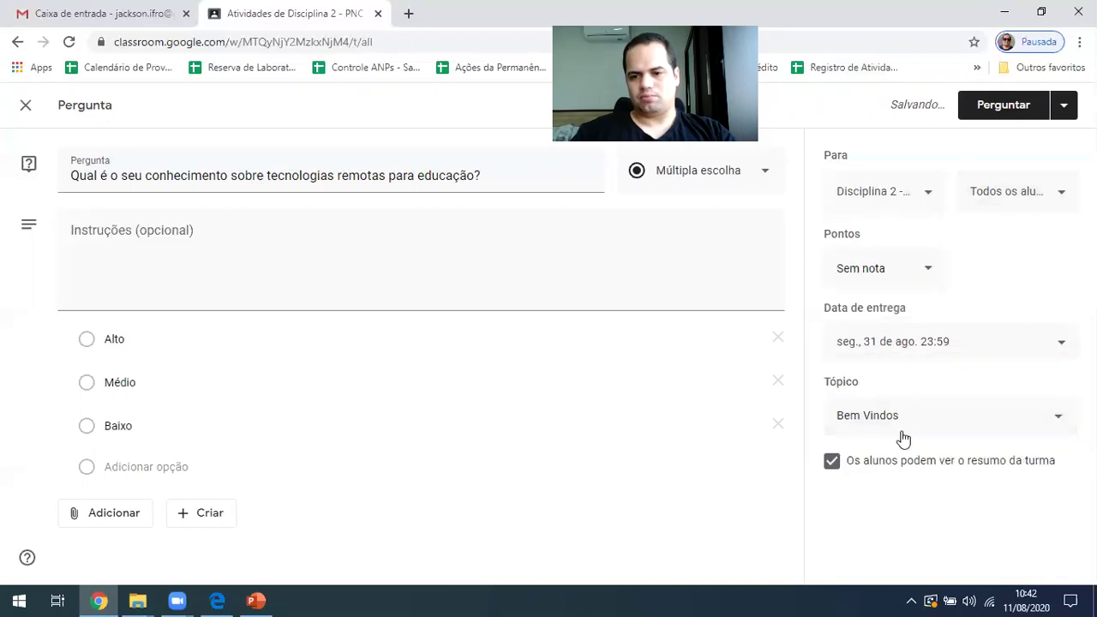
pyautogui.click(1020, 113)
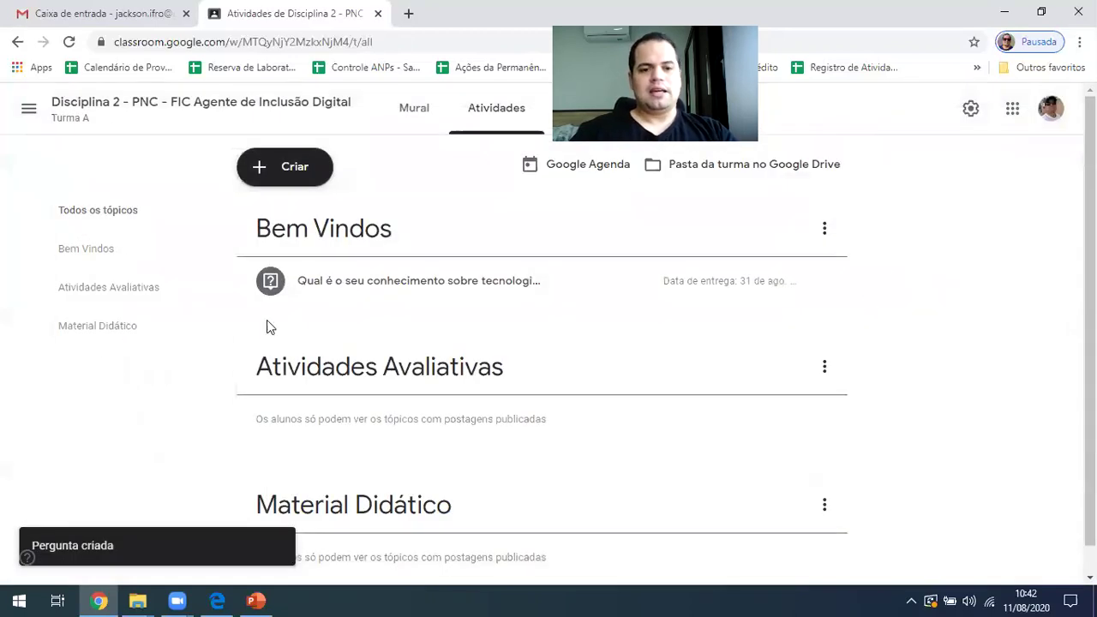
# Expand the posted question to review 0 turned in, 1 assigned and zero Alto/Médio/Baixo answers
pyautogui.click(414, 287)
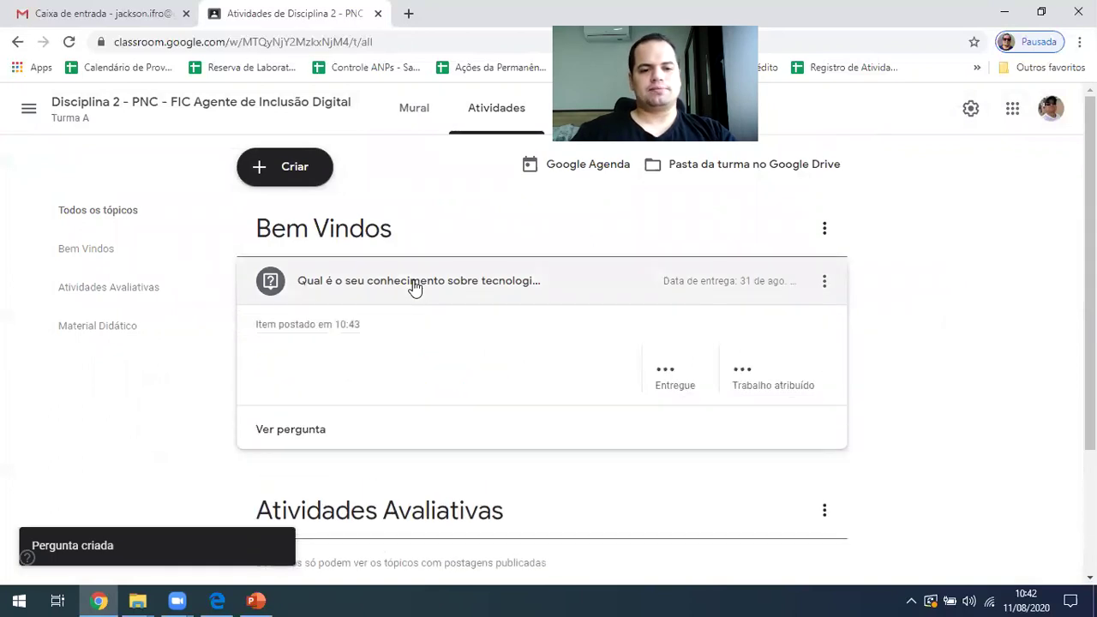
pyautogui.scroll(-2, 403, 368)
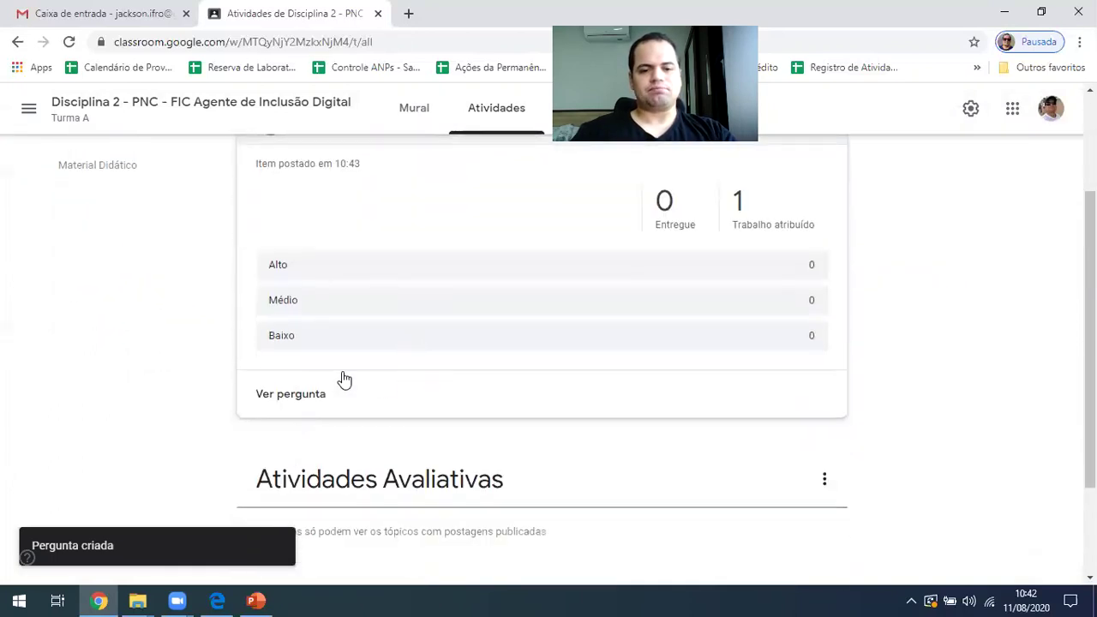
pyautogui.scroll(2, 334, 369)
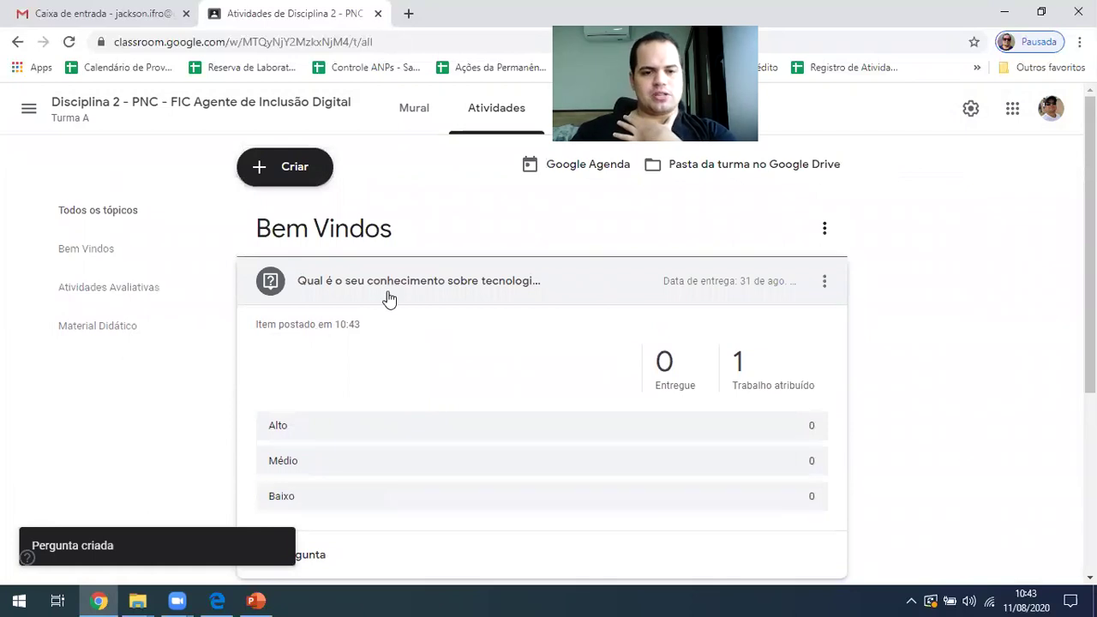
pyautogui.scroll(-3, 446, 327)
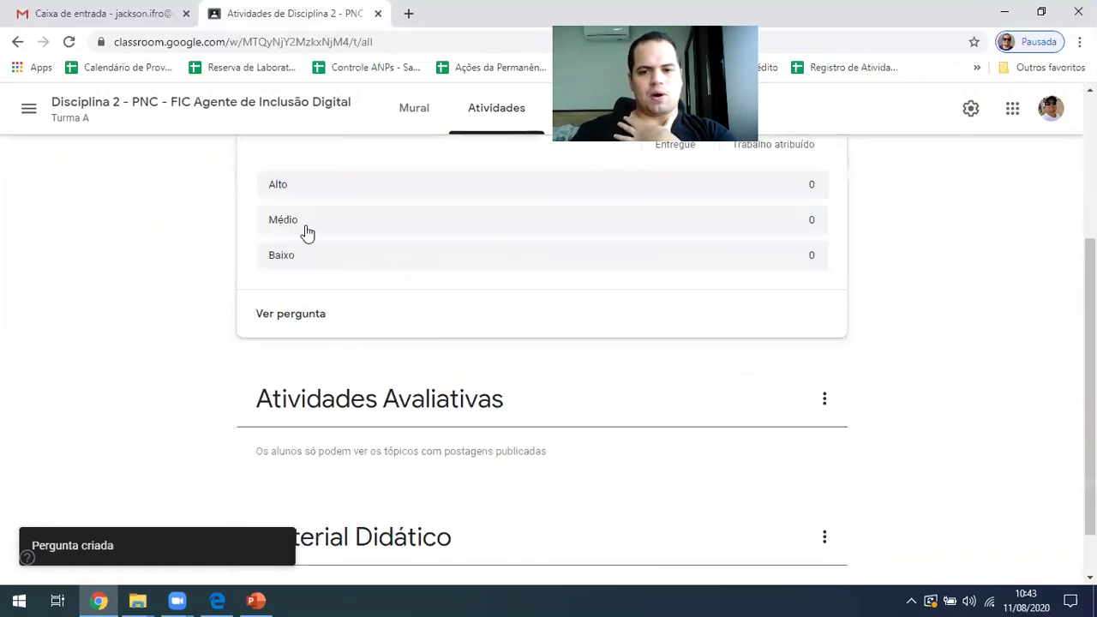
pyautogui.scroll(2, 324, 300)
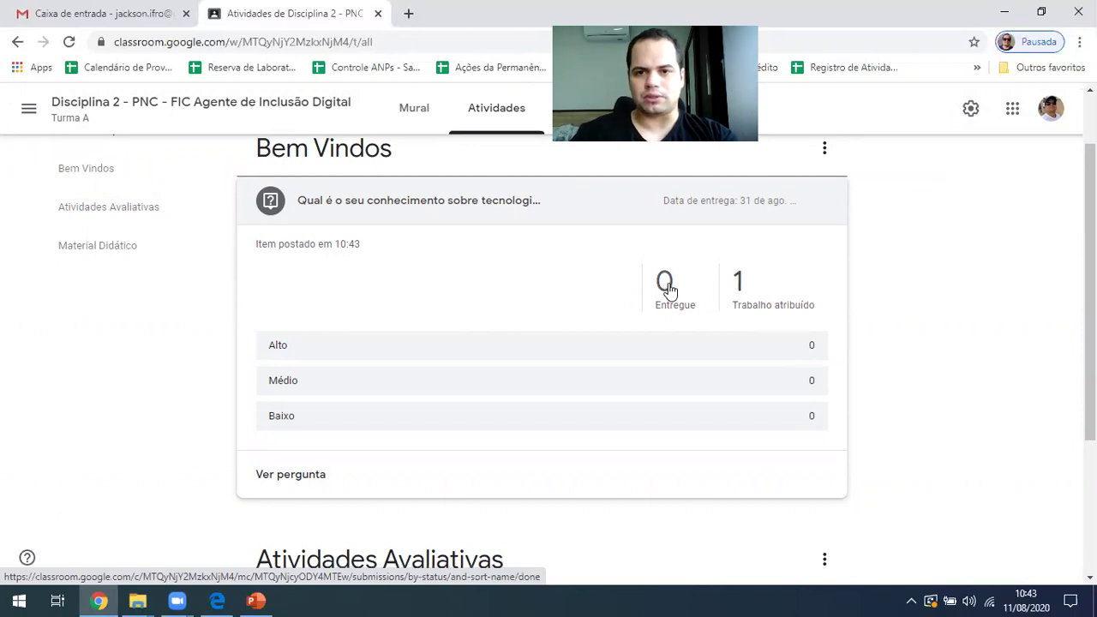
# In the student's browser, open Disciplina 2's Atividades page and dismiss the progress tip
pyautogui.click(220, 600)
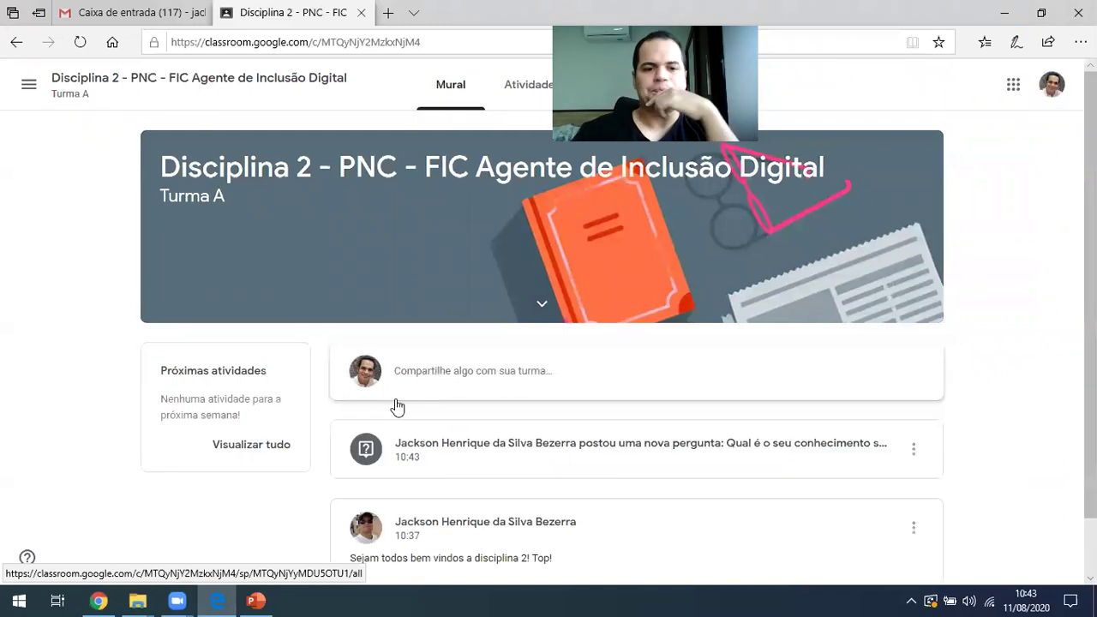
pyautogui.scroll(-1, 390, 403)
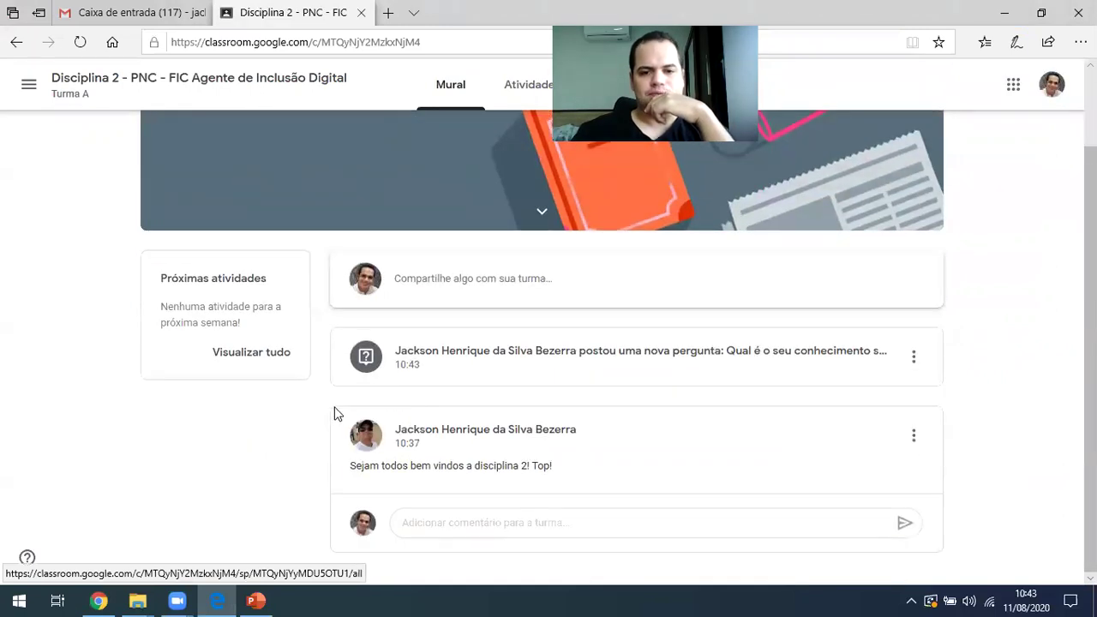
pyautogui.scroll(1, 433, 372)
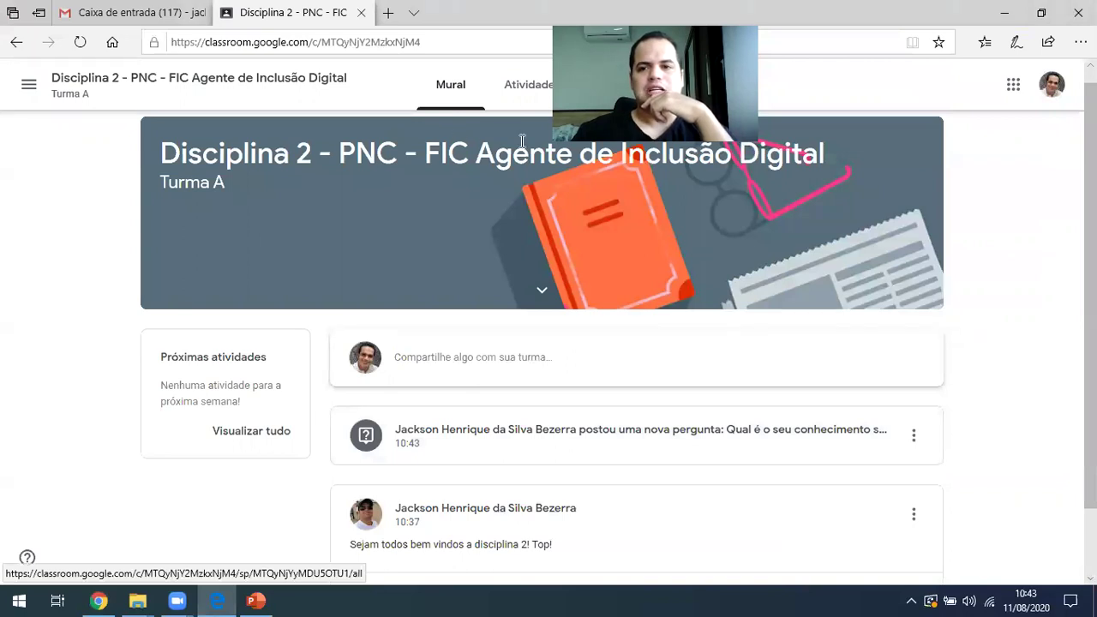
pyautogui.scroll(-1, 522, 140)
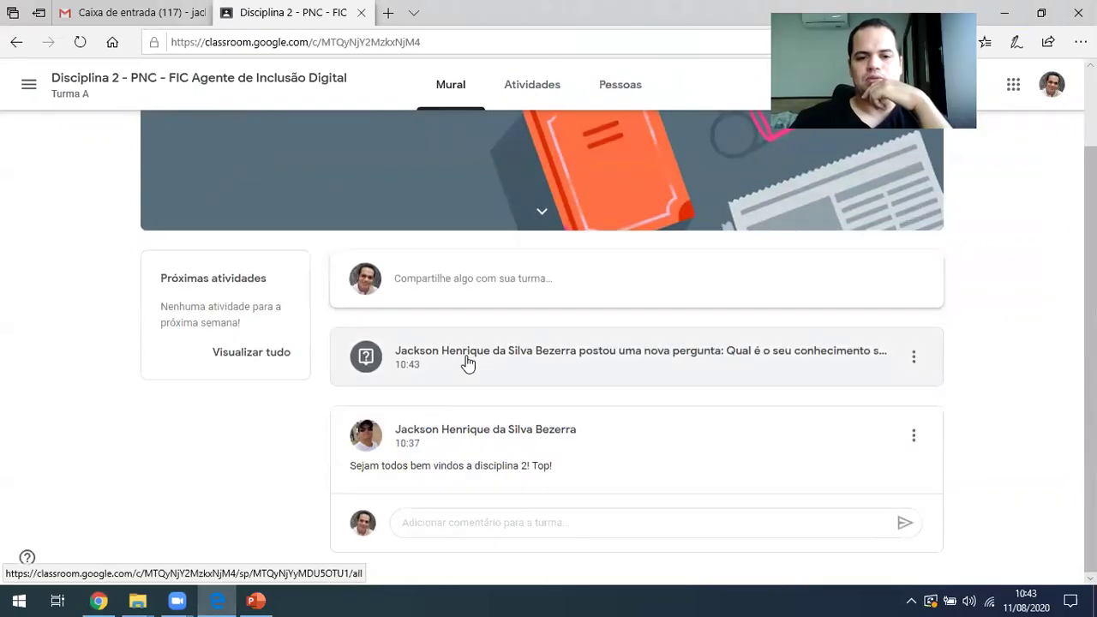
pyautogui.click(538, 93)
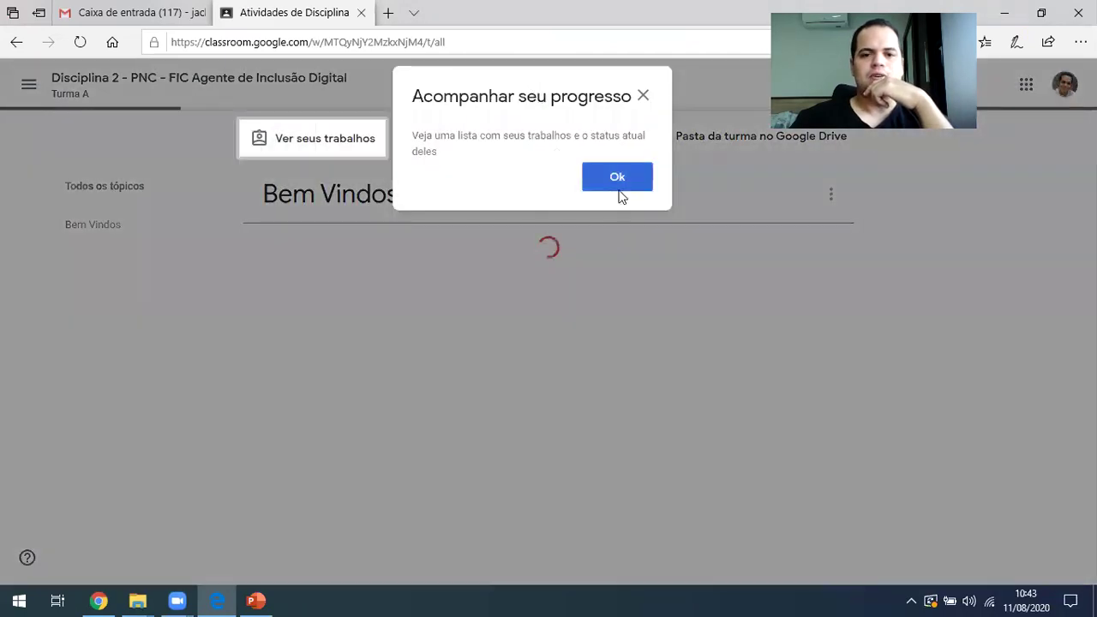
pyautogui.click(619, 184)
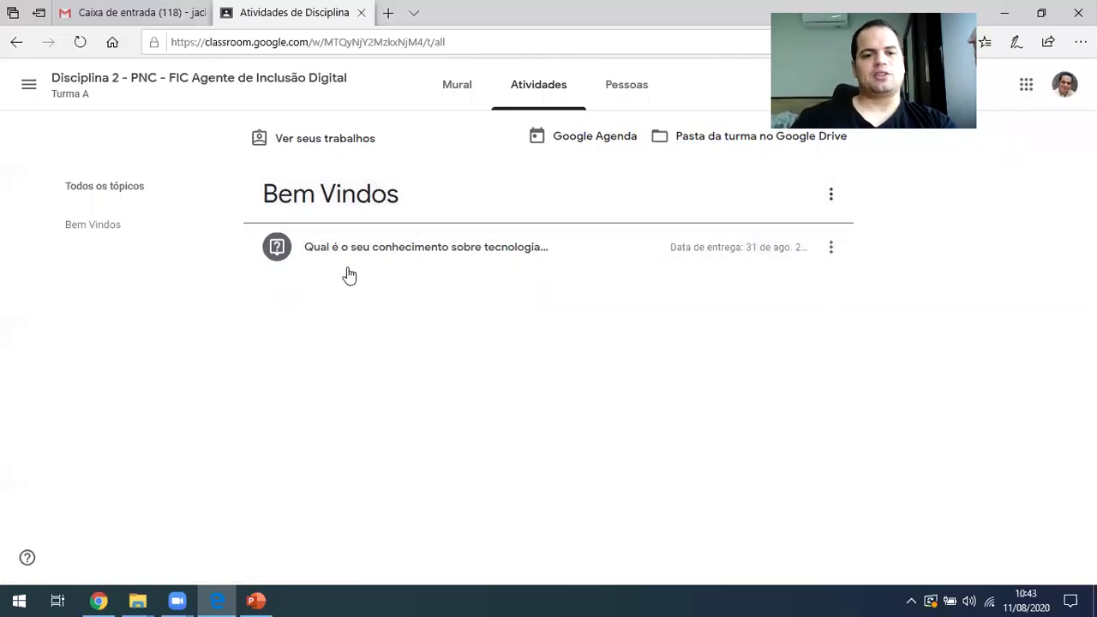
# As the student, answer Alto, confirm Entregar, then return to the Mural stream
pyautogui.click(390, 253)
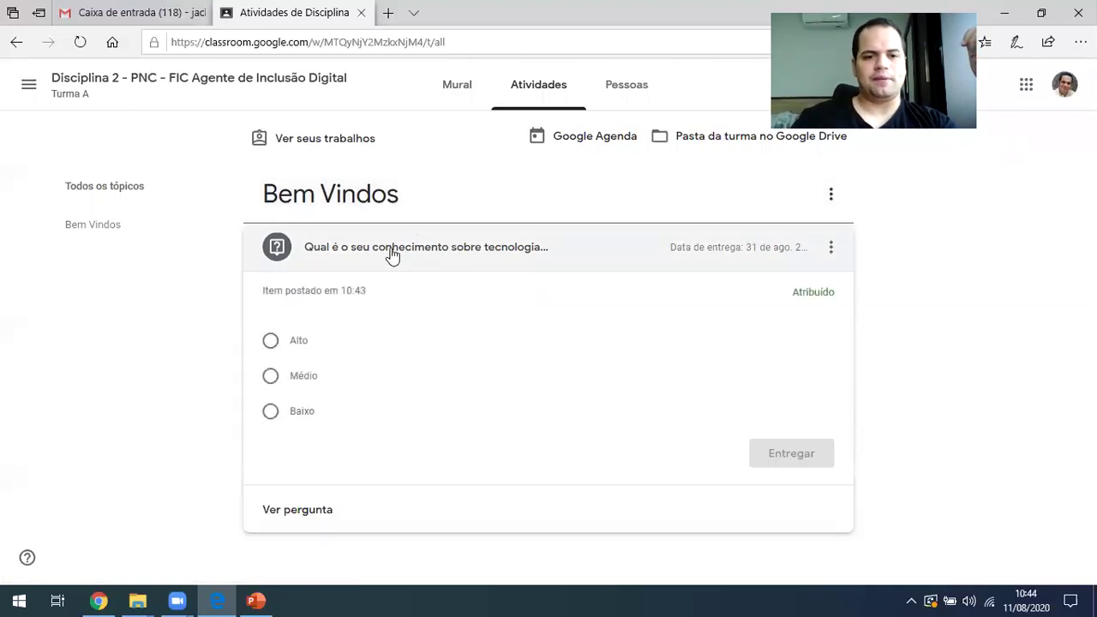
pyautogui.click(297, 344)
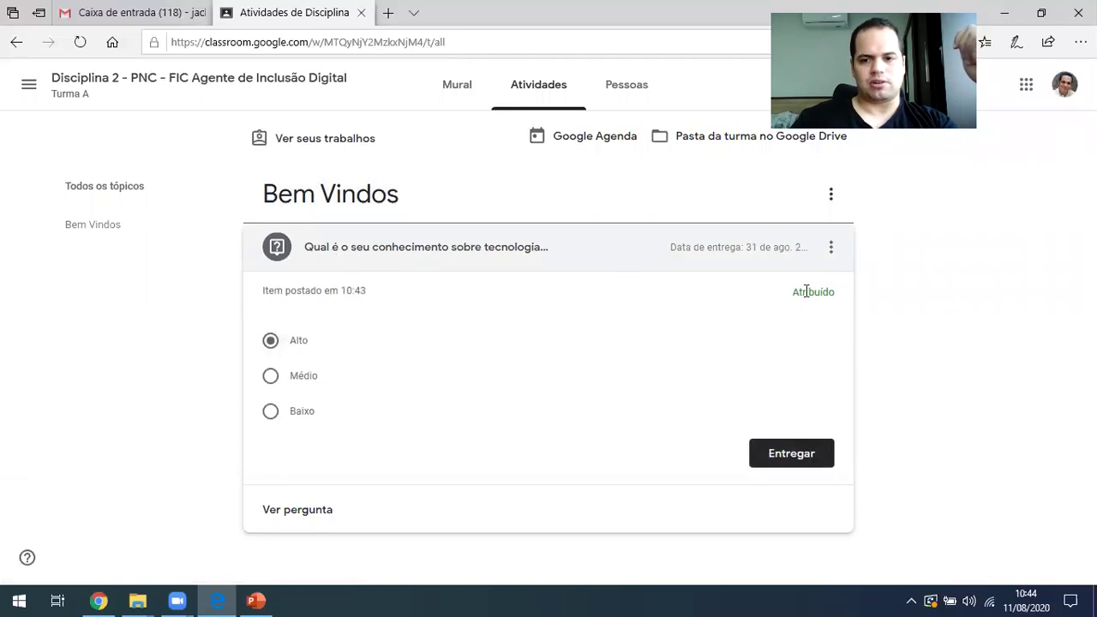
pyautogui.click(794, 455)
pyautogui.click(642, 365)
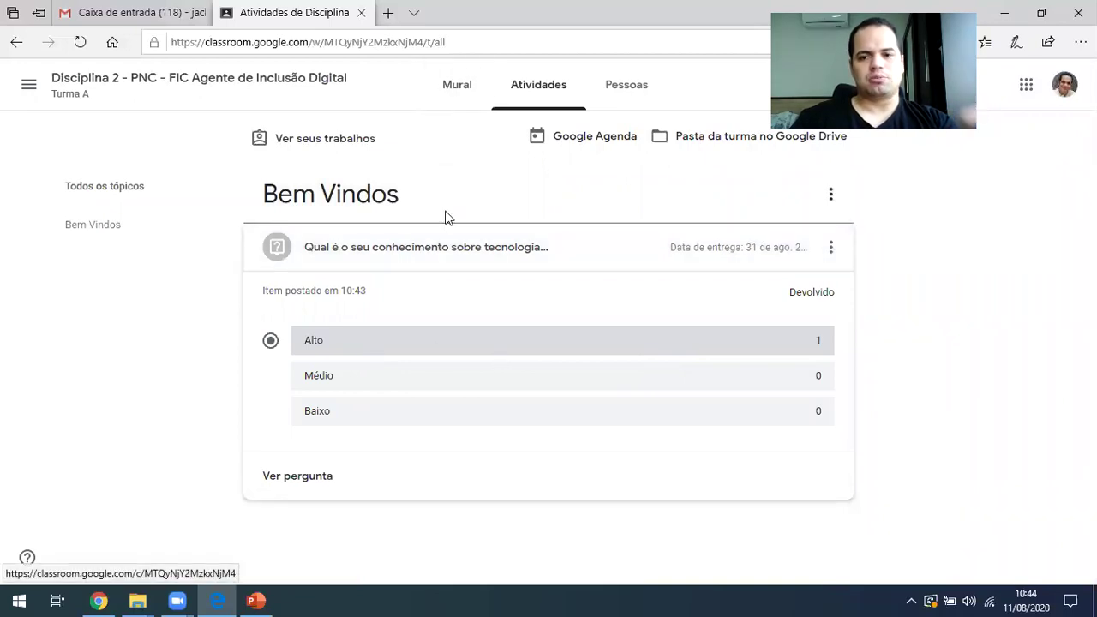
pyautogui.click(456, 102)
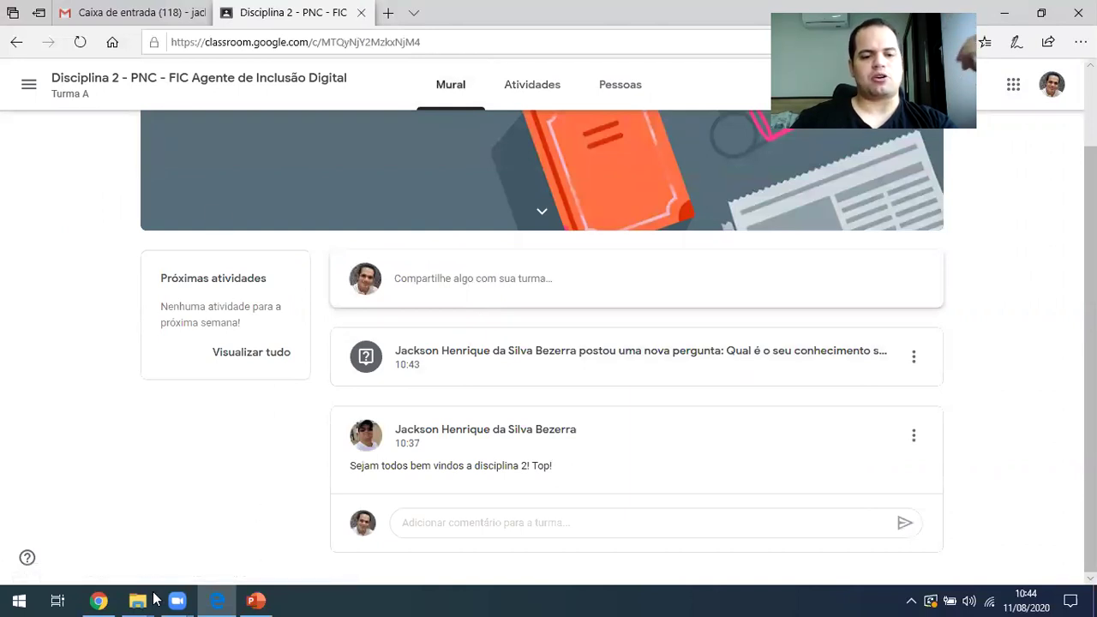
# Reload the teacher's Atividades page and check the question shows 1 turned in, Alto at 1
pyautogui.click(217, 600)
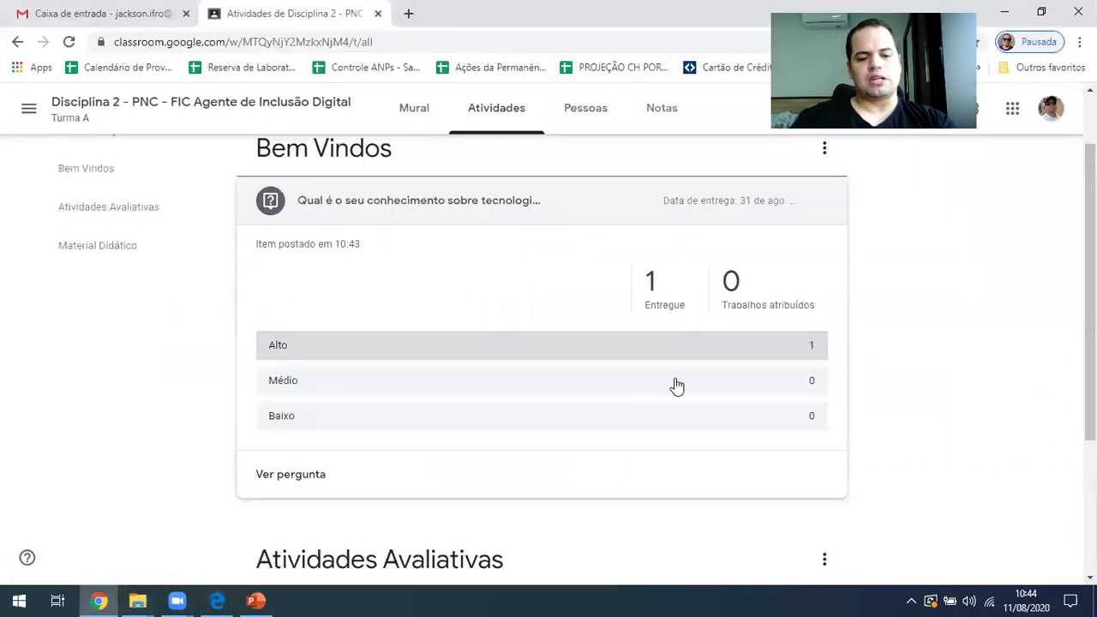
pyautogui.press('F5')
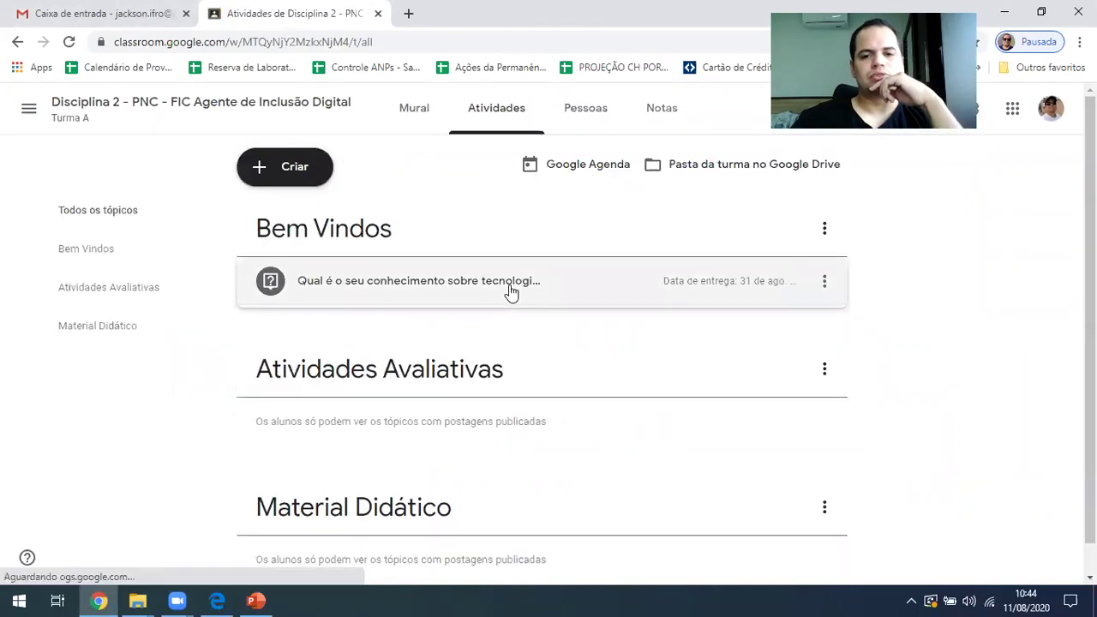
pyautogui.click(507, 290)
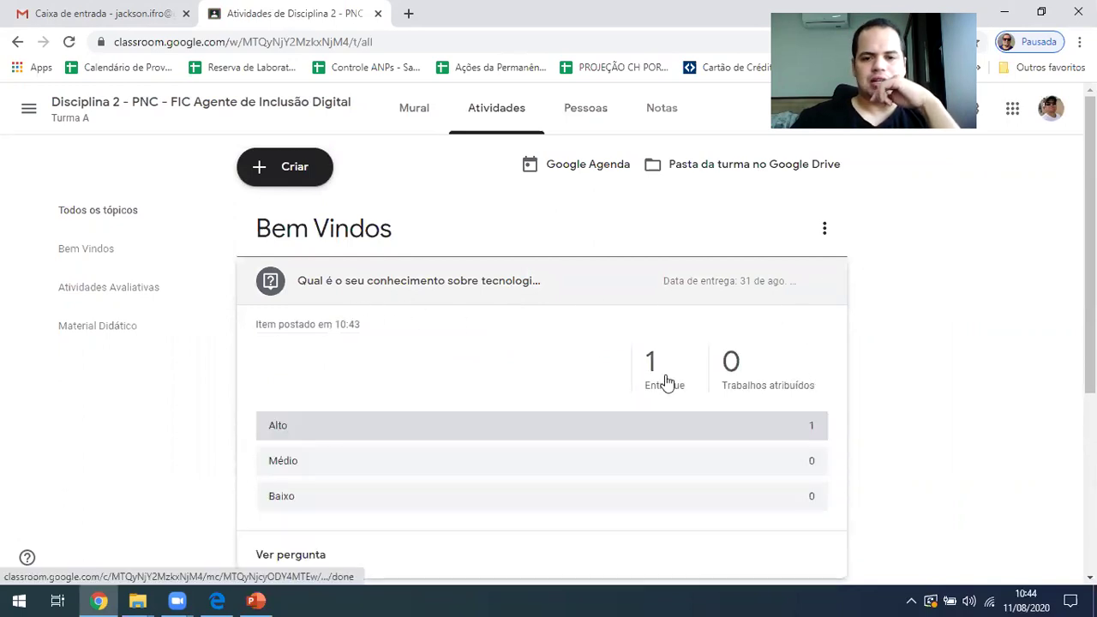
pyautogui.scroll(-1, 733, 369)
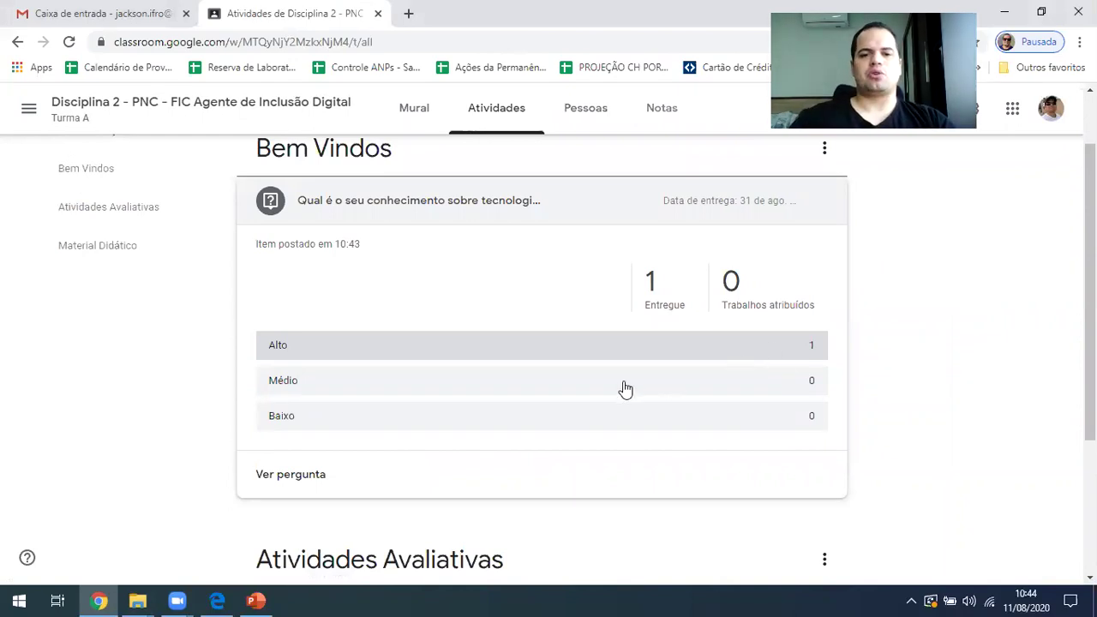
pyautogui.scroll(1, 622, 386)
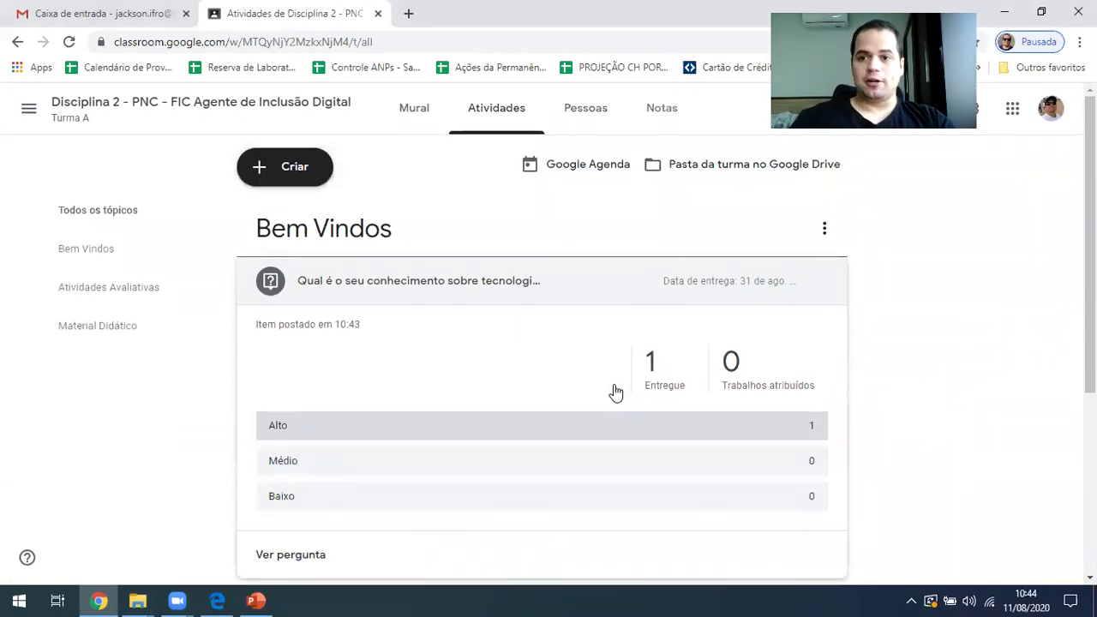
# Create a new assignment titled 'Faça uma pesquisa sobre ferramentas para o ensino EAD.'
pyautogui.click(275, 171)
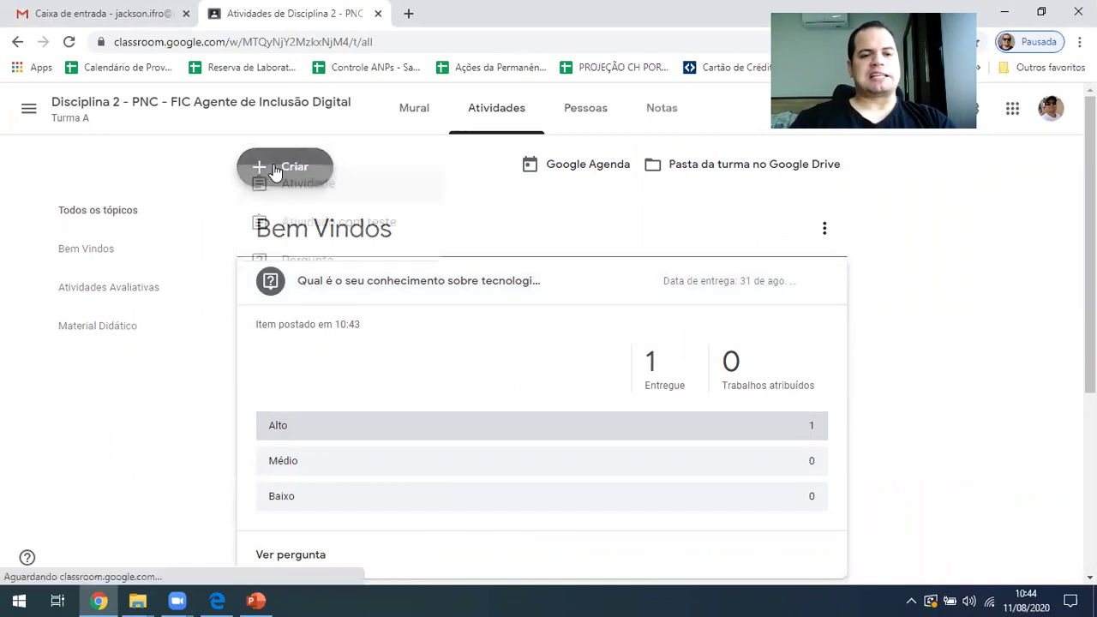
pyautogui.click(322, 224)
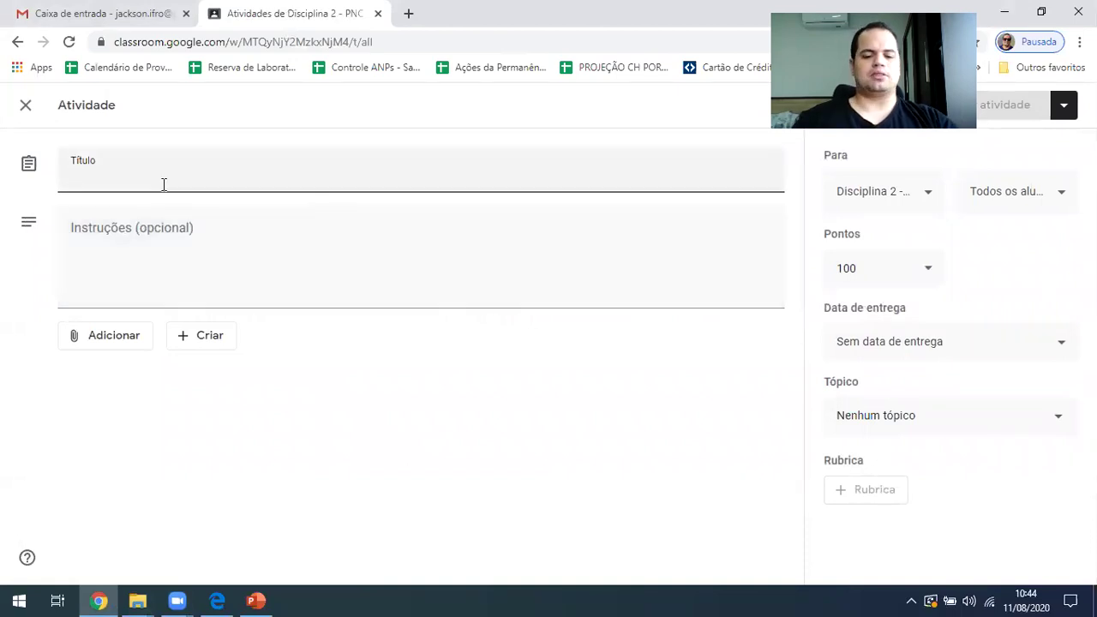
pyautogui.write('Faça uma pesquisa sobre ferramentas')
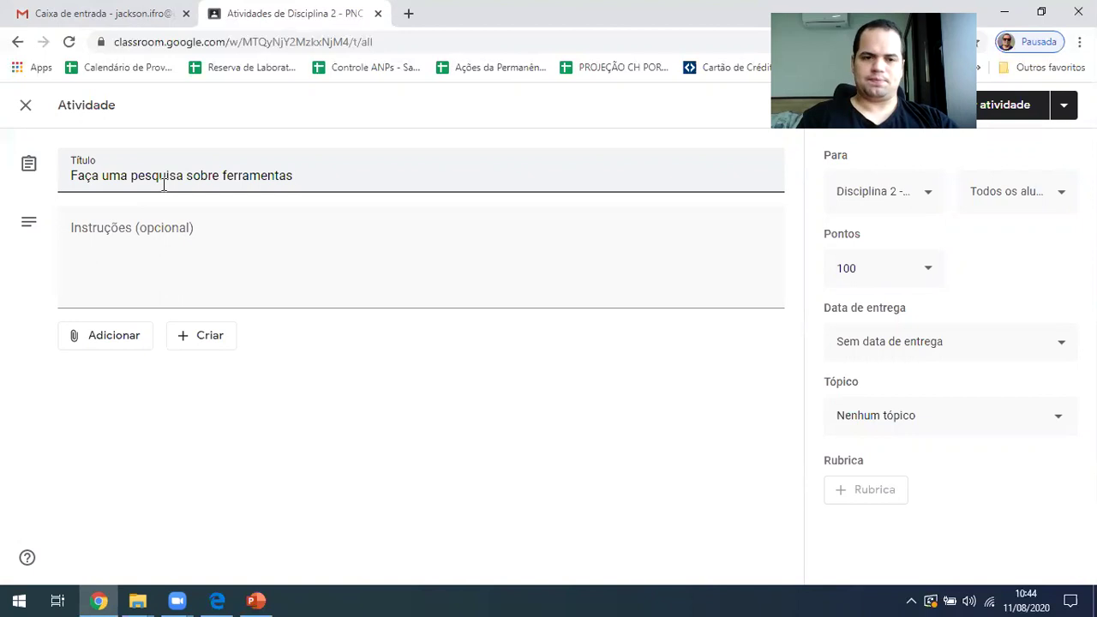
pyautogui.write('para o ensino EAD.')
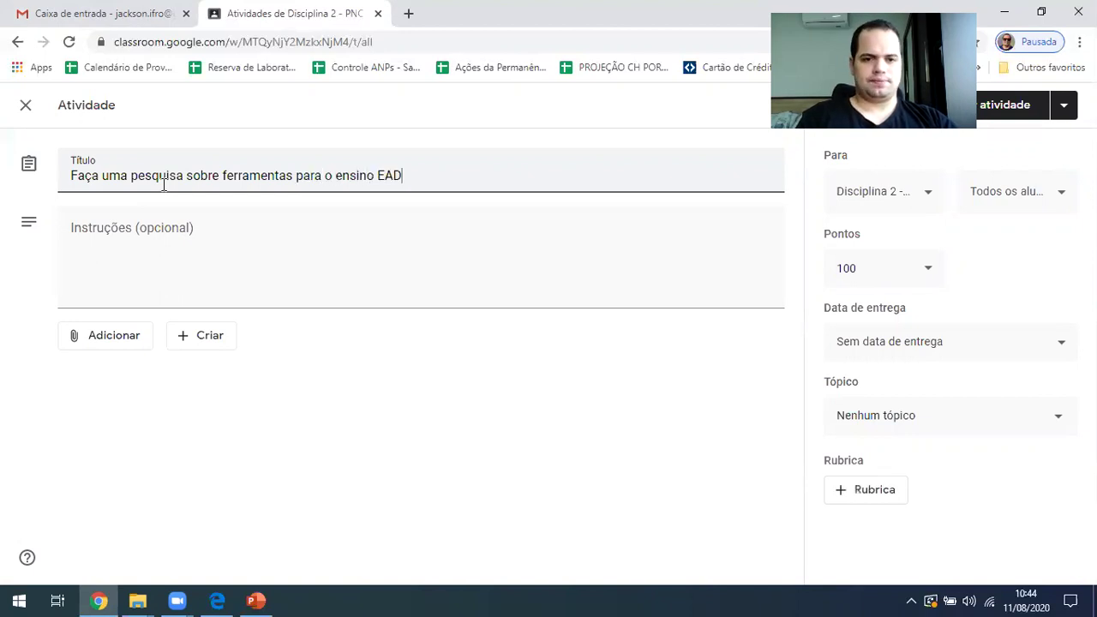
# Enter the assignment instructions 'Pesquisa ferramentas A B C.'
pyautogui.click(167, 239)
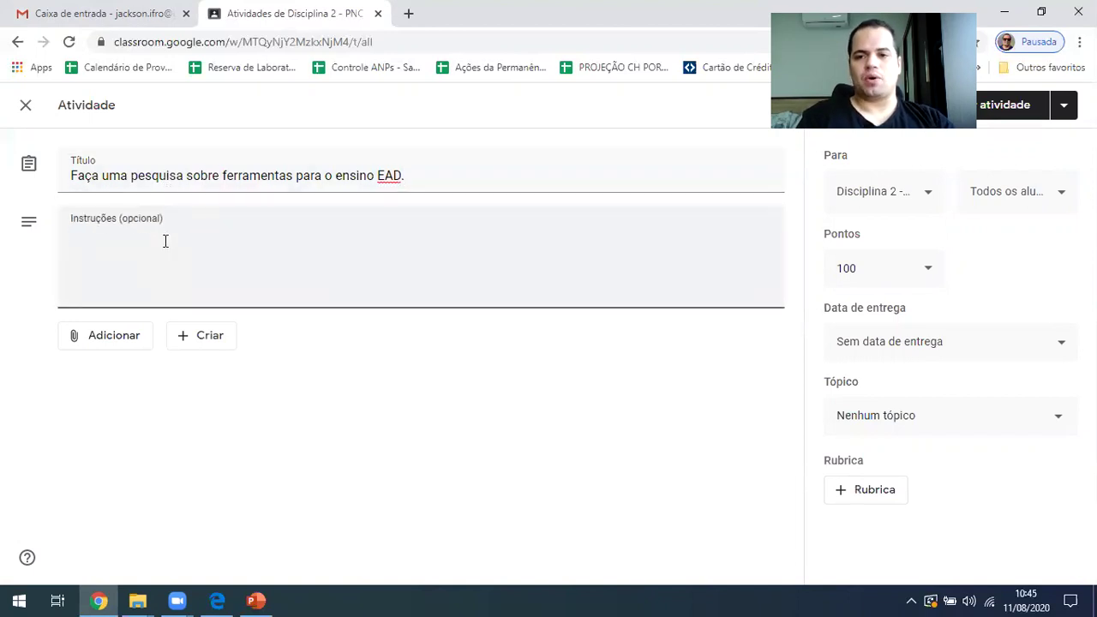
pyautogui.write('Pesquisa ferraemntas')
pyautogui.press('BackSpace')
pyautogui.write('mentas')
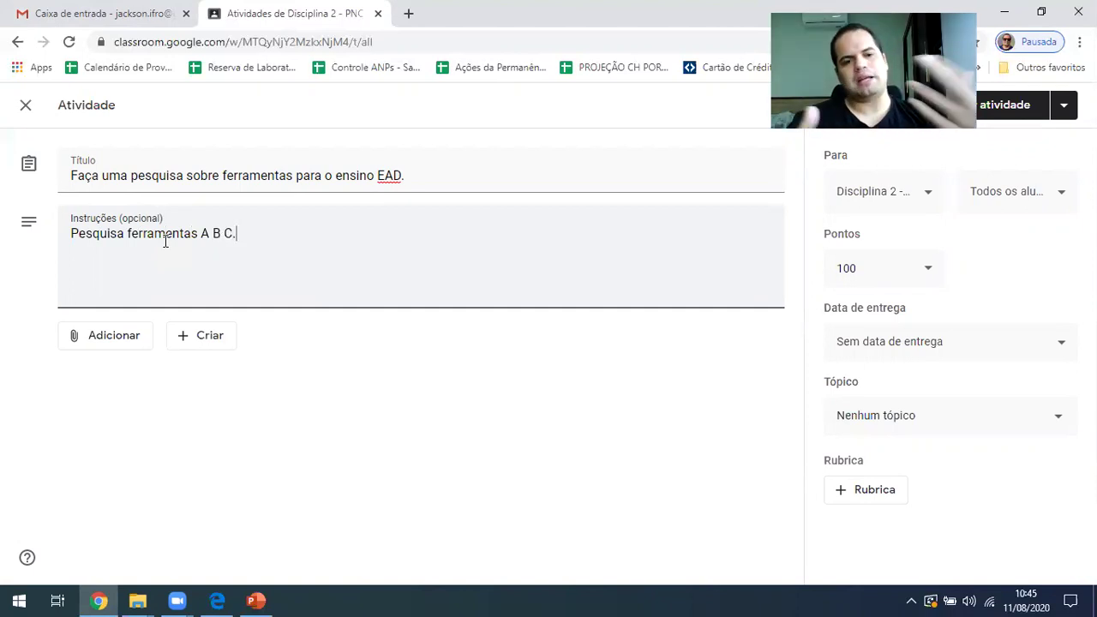
pyautogui.click(96, 342)
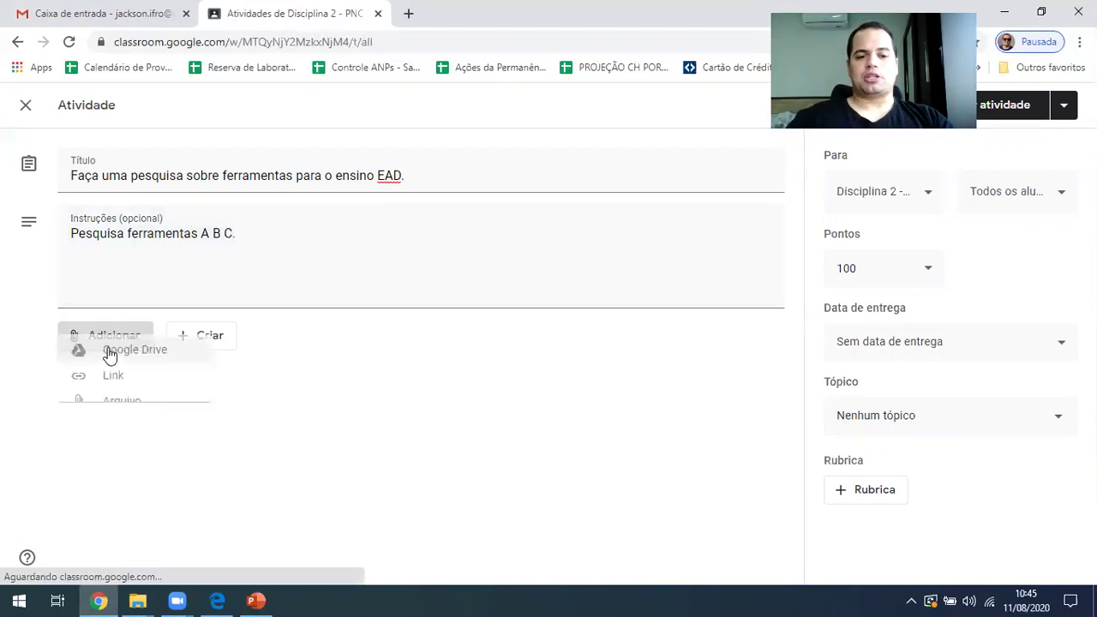
pyautogui.click(326, 436)
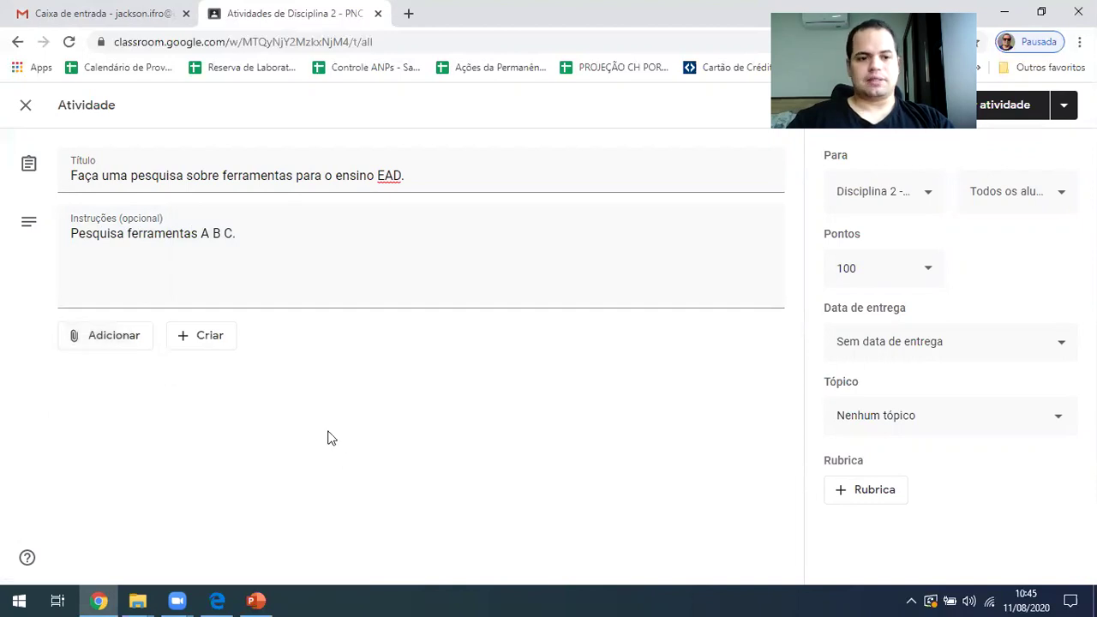
pyautogui.click(187, 343)
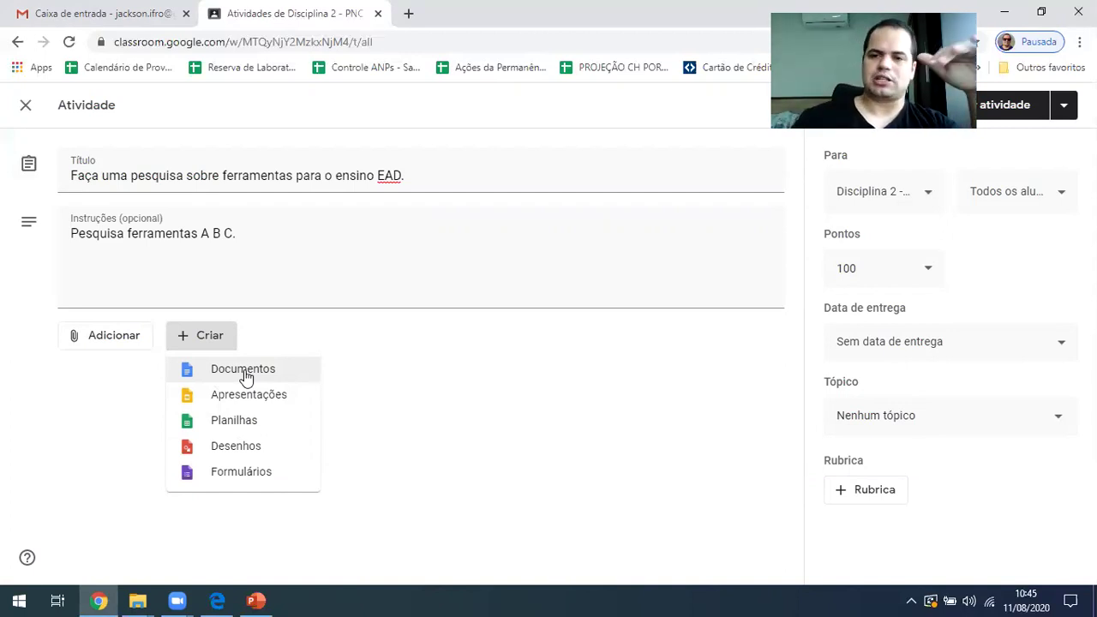
pyautogui.click(485, 411)
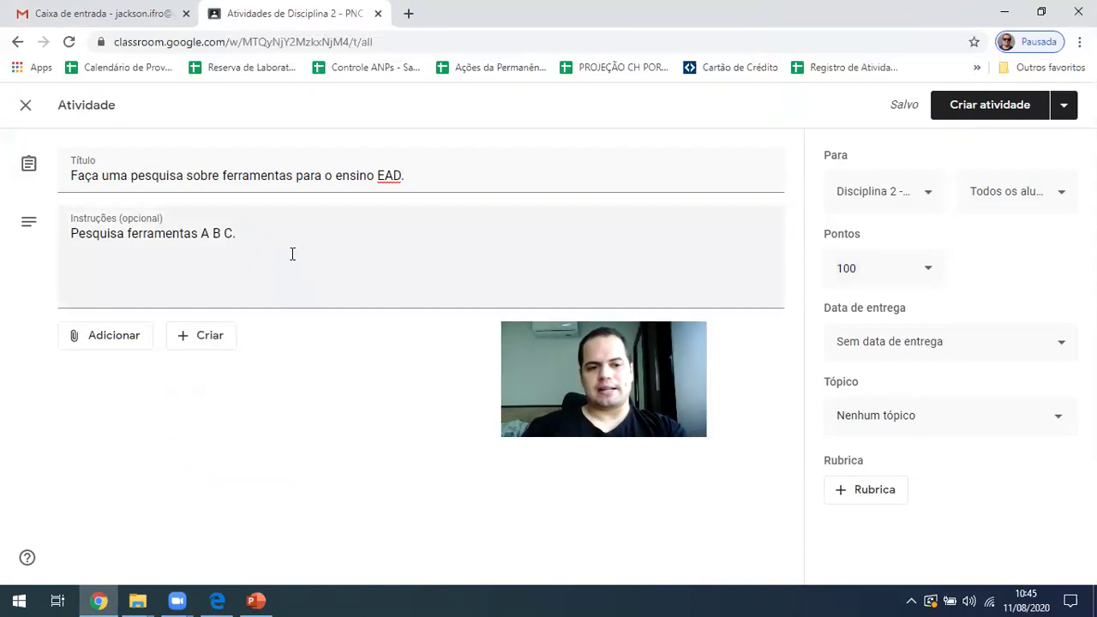
# Make the assignment worth 50 points, due Friday 28 August at 23:59
pyautogui.click(862, 269)
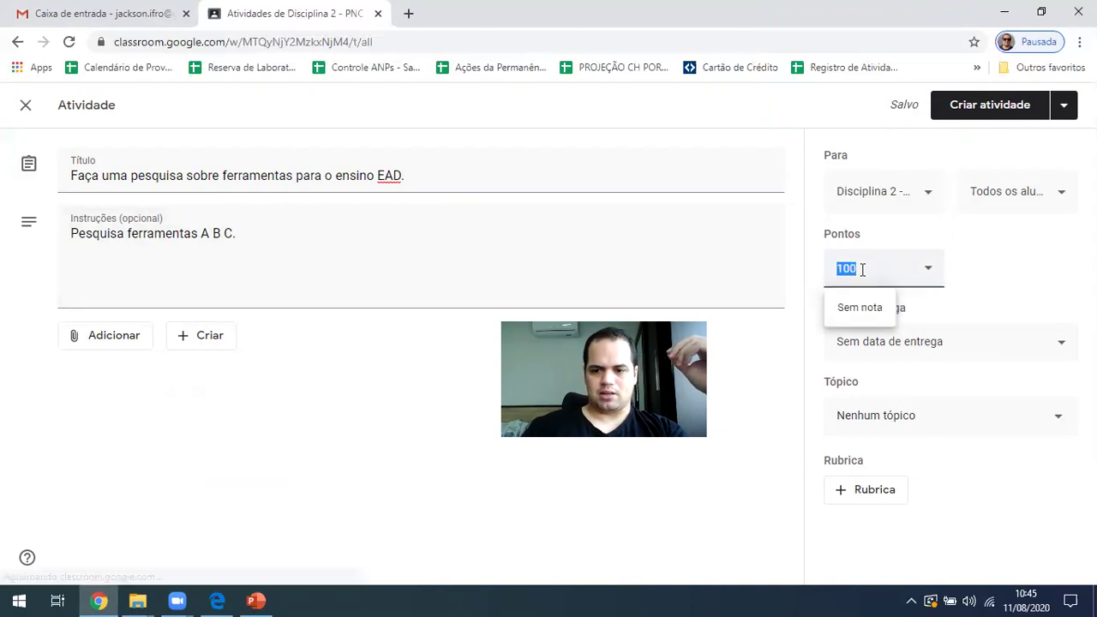
pyautogui.write('50')
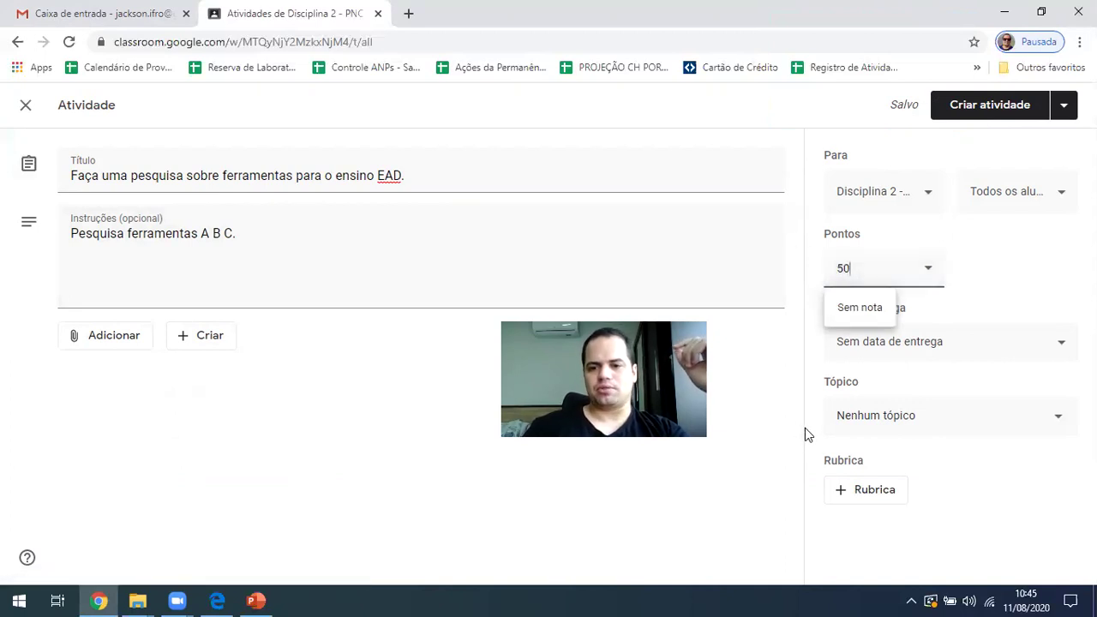
pyautogui.click(805, 433)
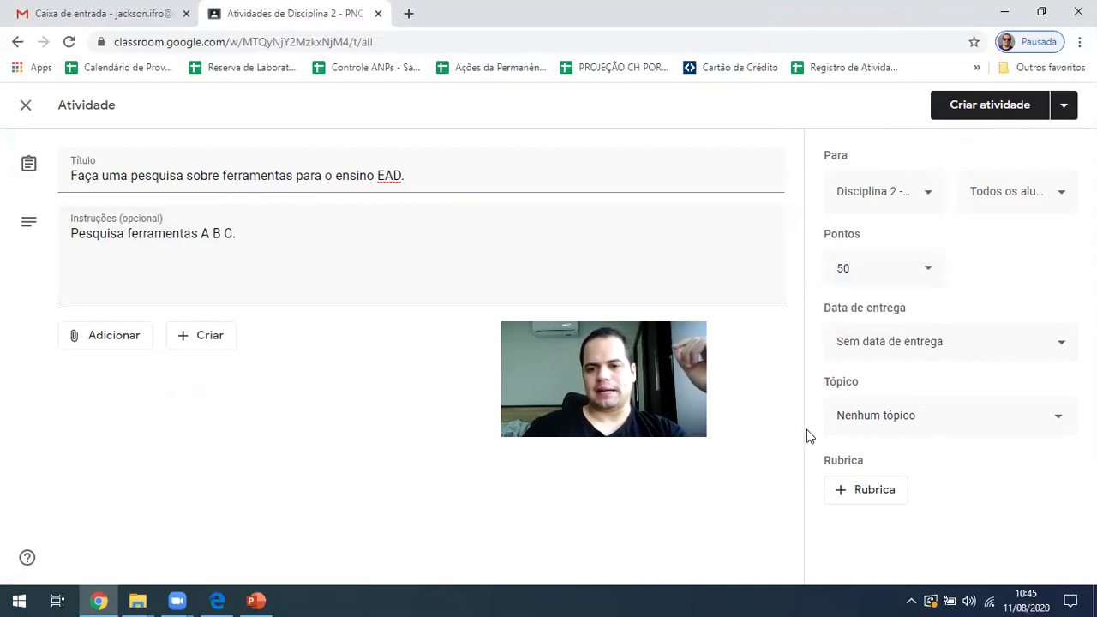
pyautogui.click(1034, 344)
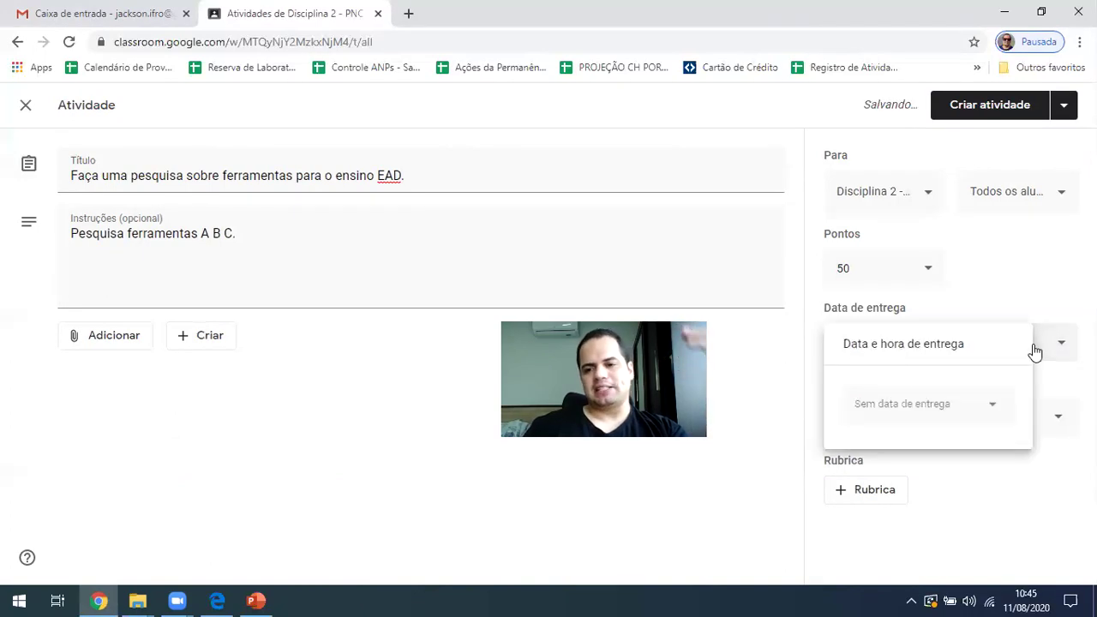
pyautogui.click(986, 404)
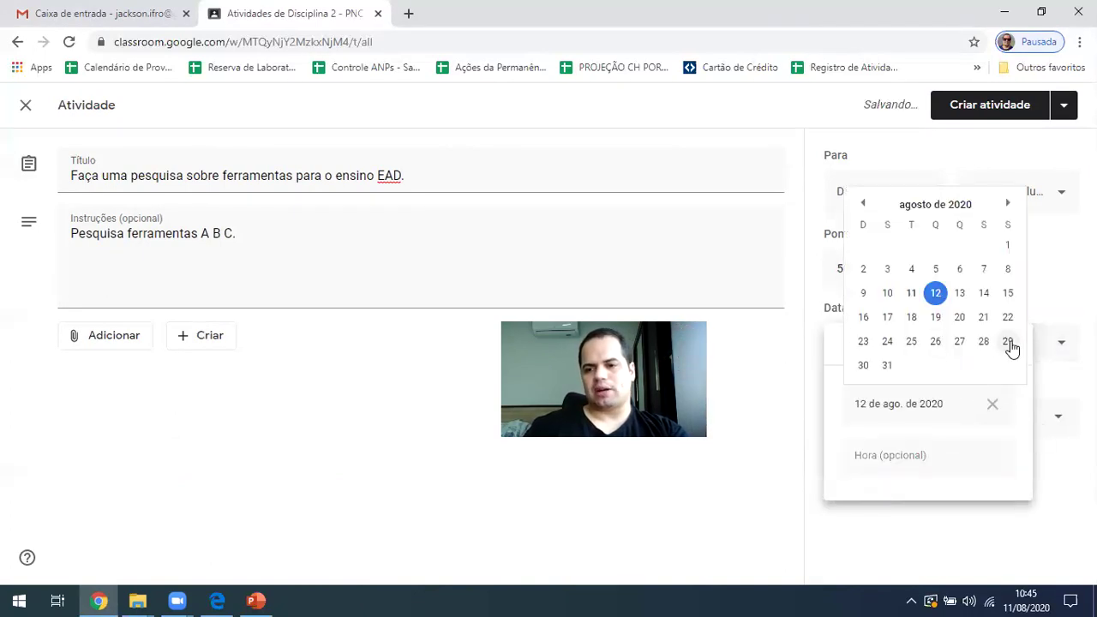
pyautogui.click(986, 342)
pyautogui.click(900, 455)
pyautogui.click(811, 460)
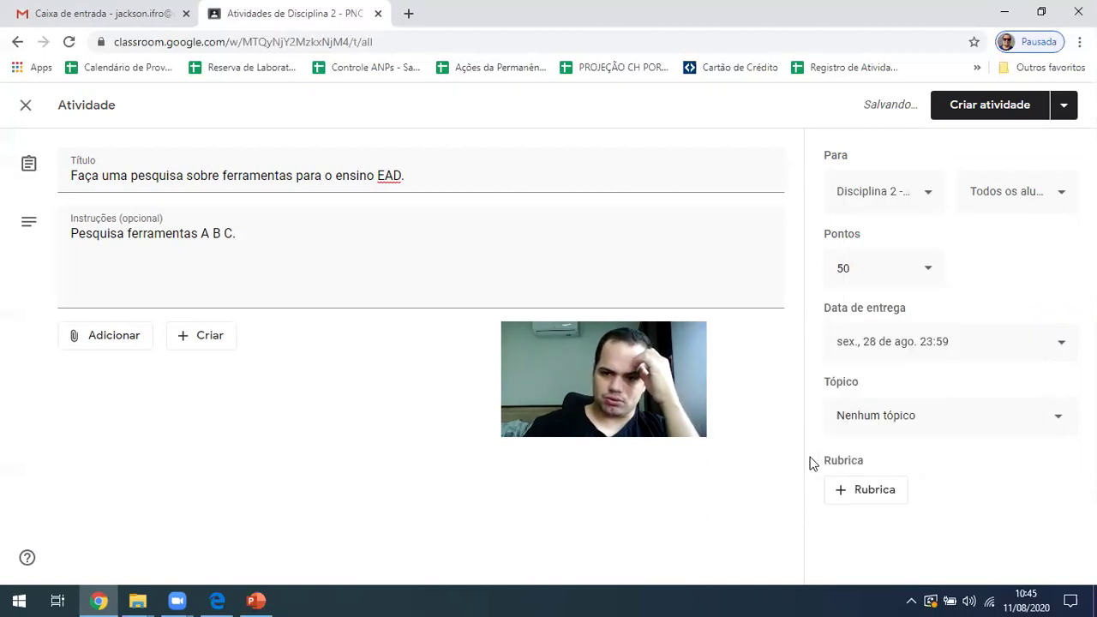
# File the assignment under the Atividades Avaliativas topic
pyautogui.click(985, 411)
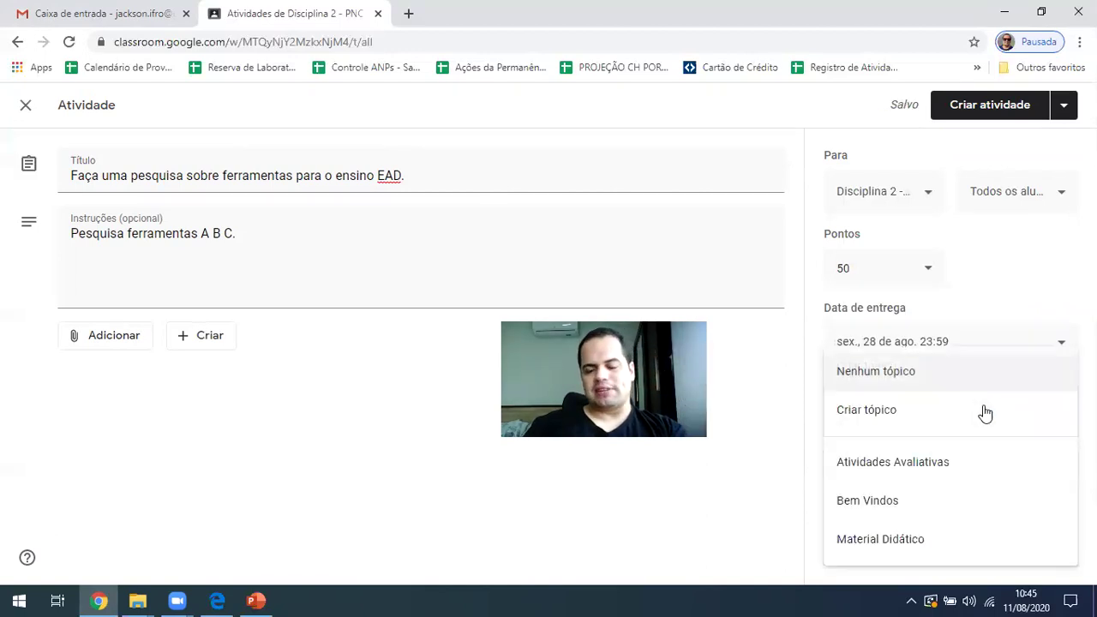
pyautogui.click(902, 468)
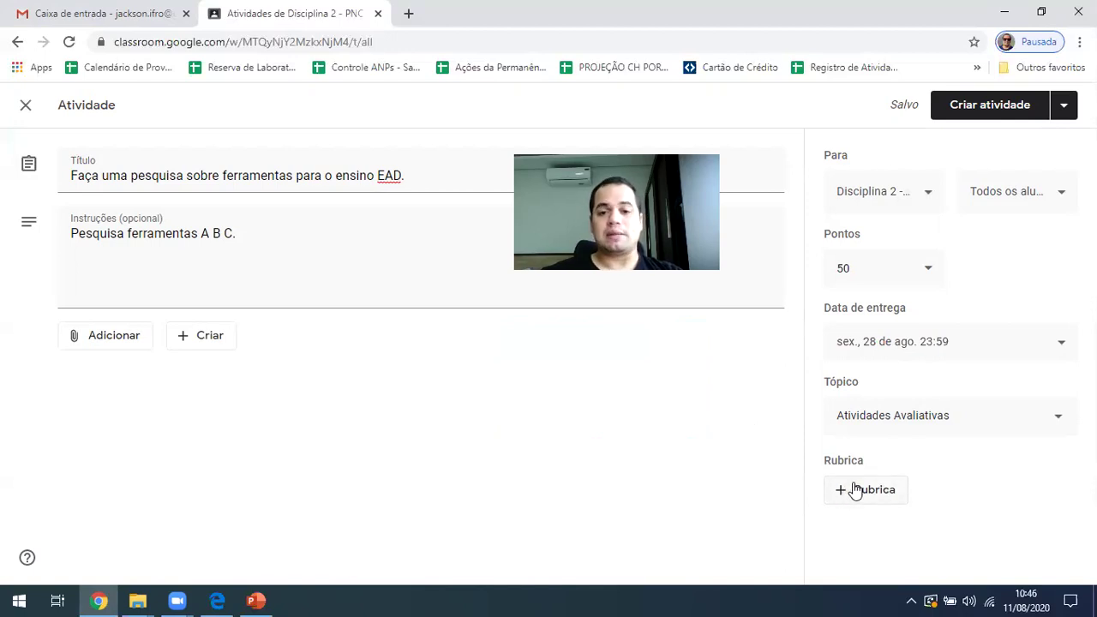
pyautogui.click(855, 490)
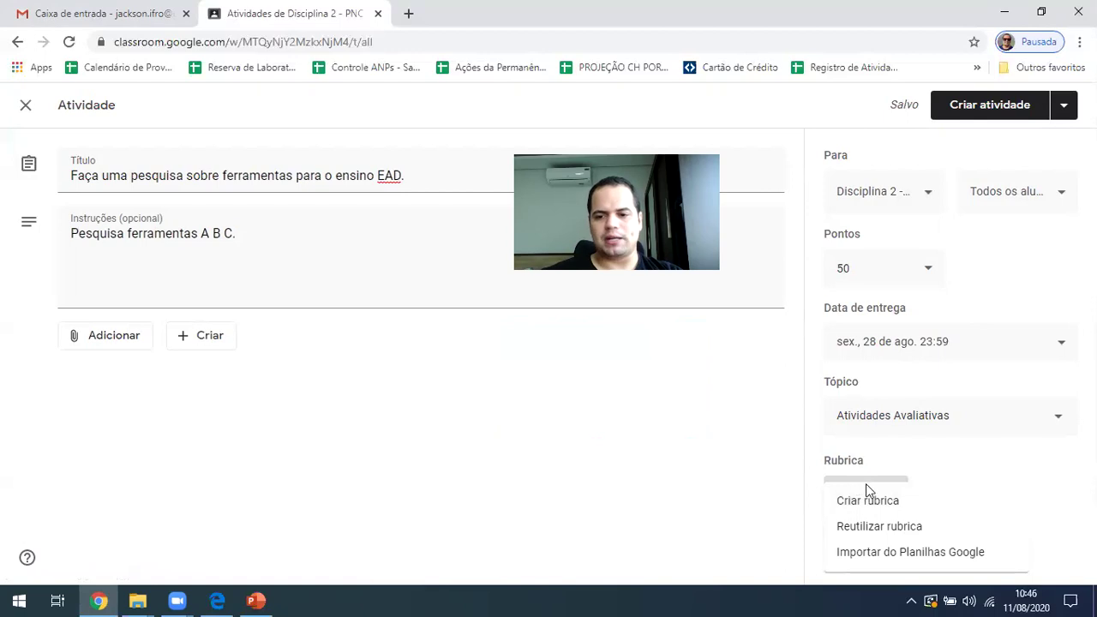
# Start a new rubric and name its first criterion 'Qualidade do texto dissertativo'
pyautogui.click(867, 503)
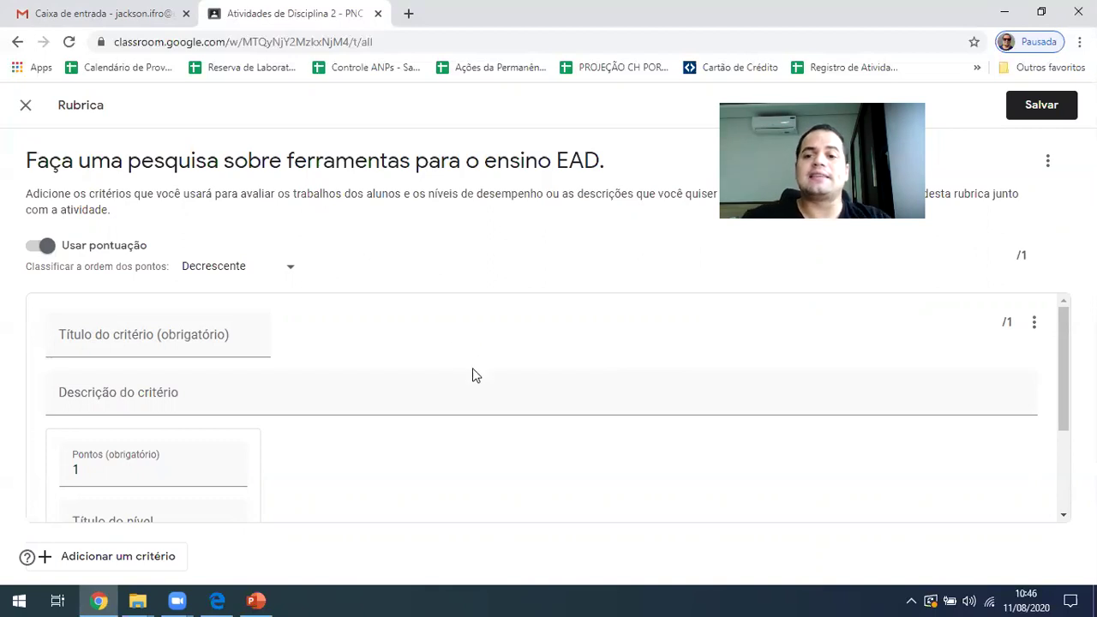
pyautogui.click(132, 335)
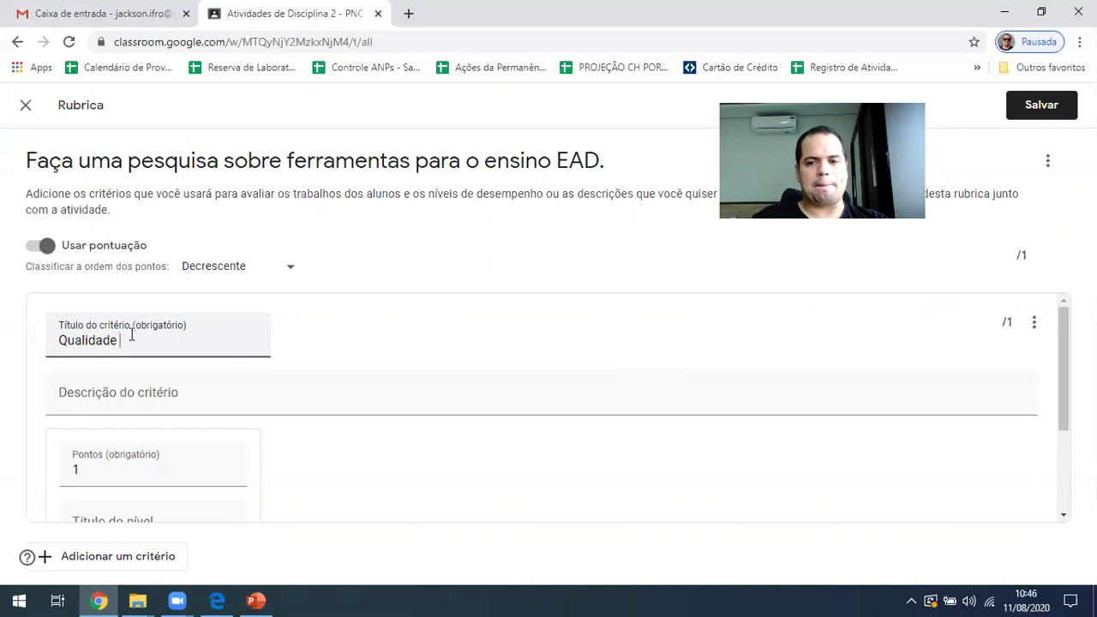
pyautogui.write('o dissertativo')
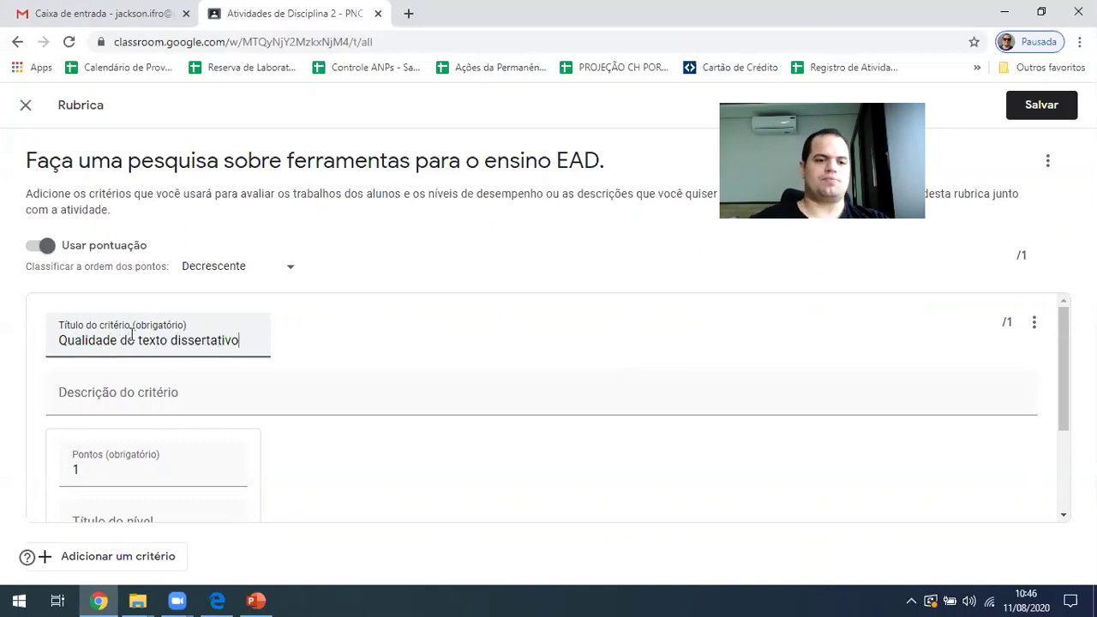
pyautogui.scroll(-2, 126, 343)
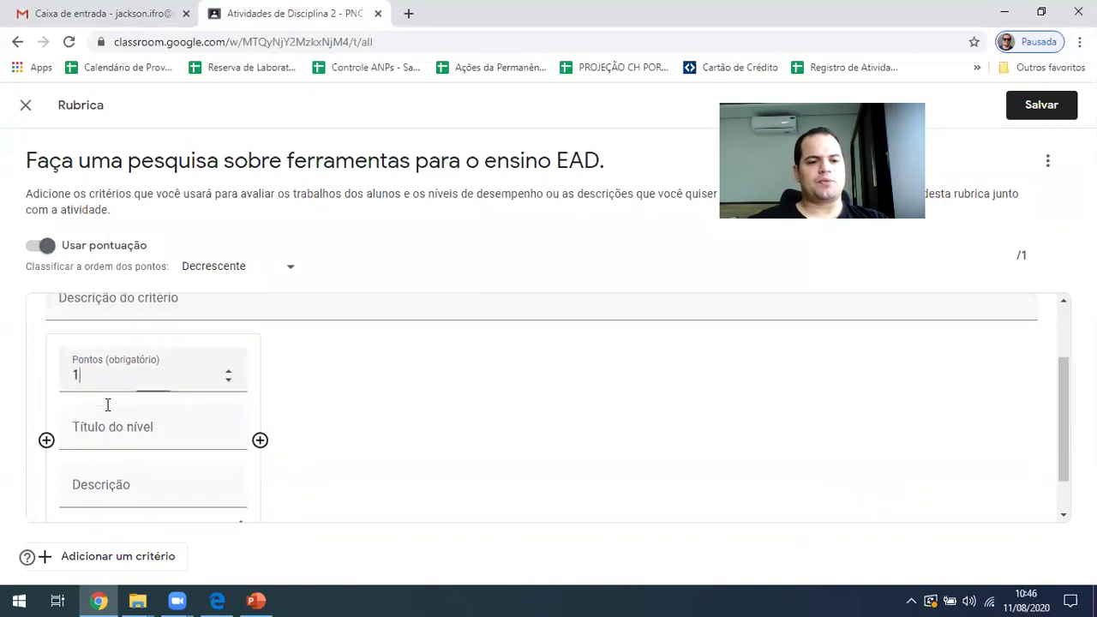
# Set the first criterion's level to 20 points, making the rubric total /20
pyautogui.moveTo(121, 350); pyautogui.dragTo(4, 341)
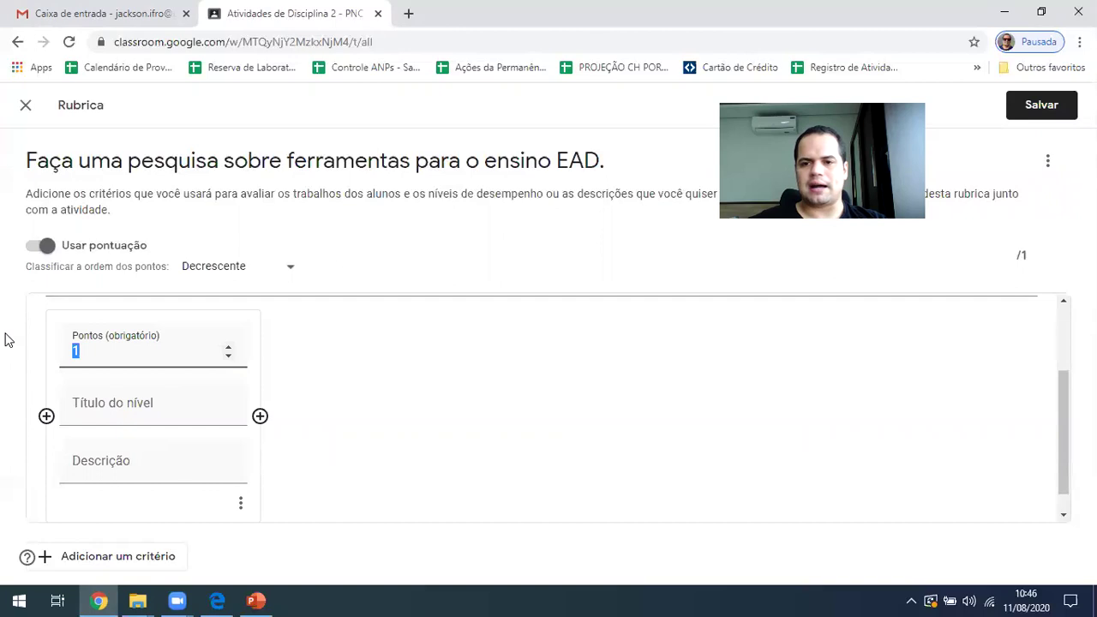
pyautogui.write('20')
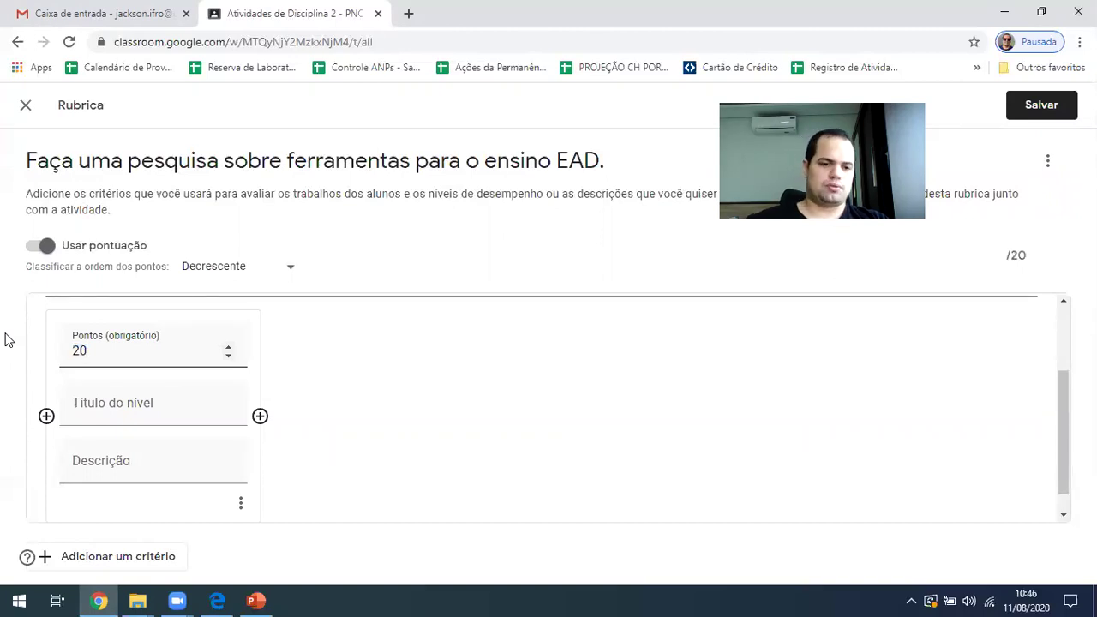
pyautogui.scroll(-1, 137, 392)
pyautogui.click(167, 393)
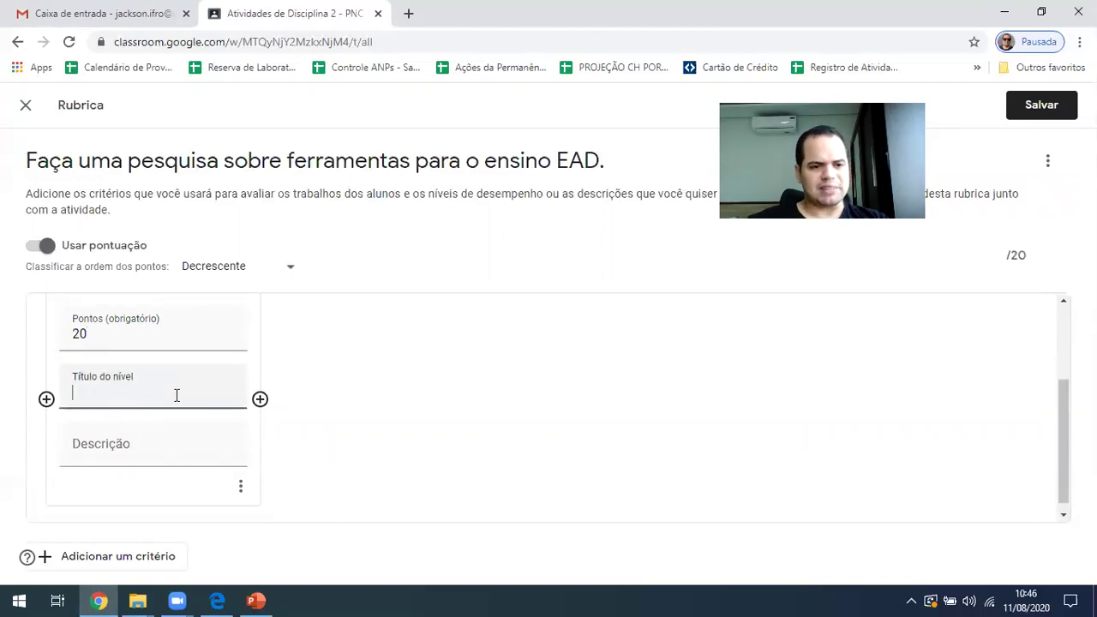
pyautogui.click(128, 455)
pyautogui.click(144, 384)
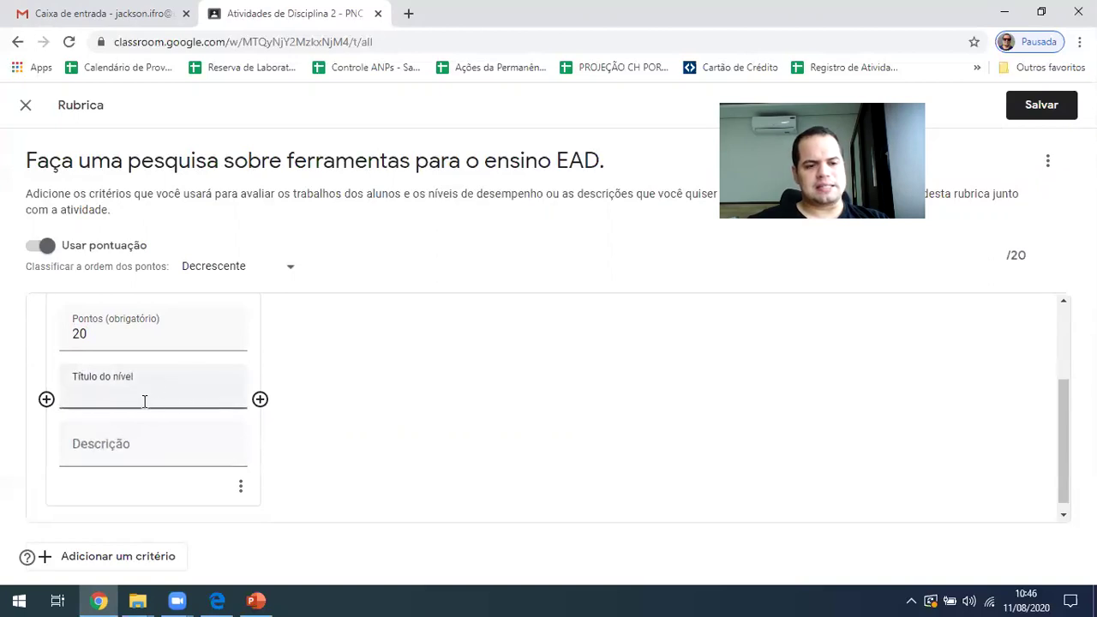
pyautogui.scroll(2, 143, 391)
pyautogui.scroll(-1, 137, 404)
pyautogui.click(103, 486)
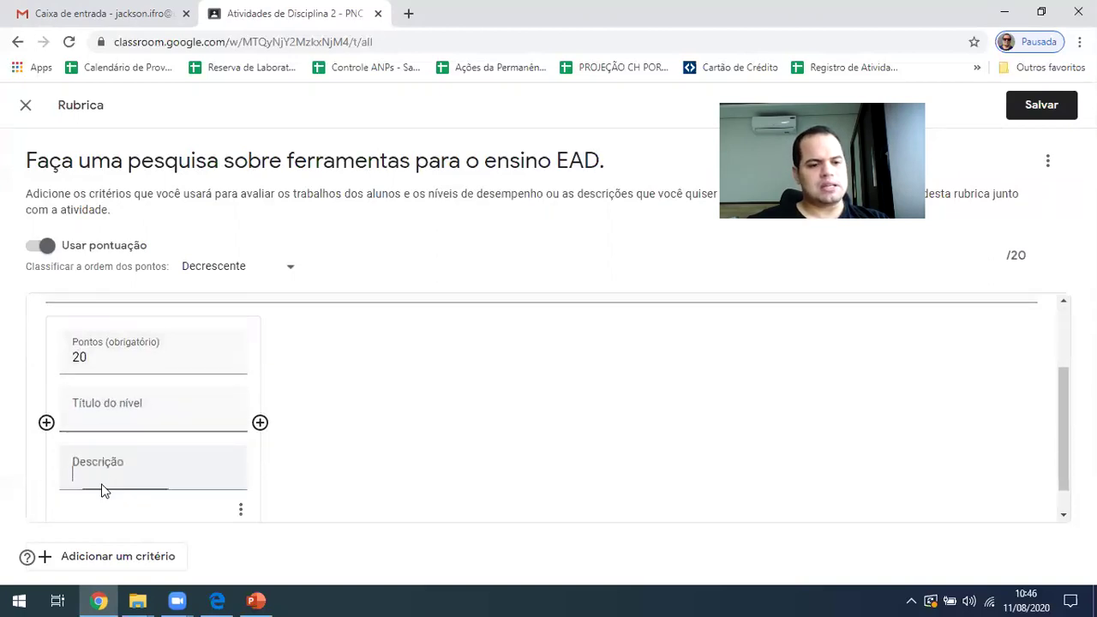
pyautogui.click(117, 409)
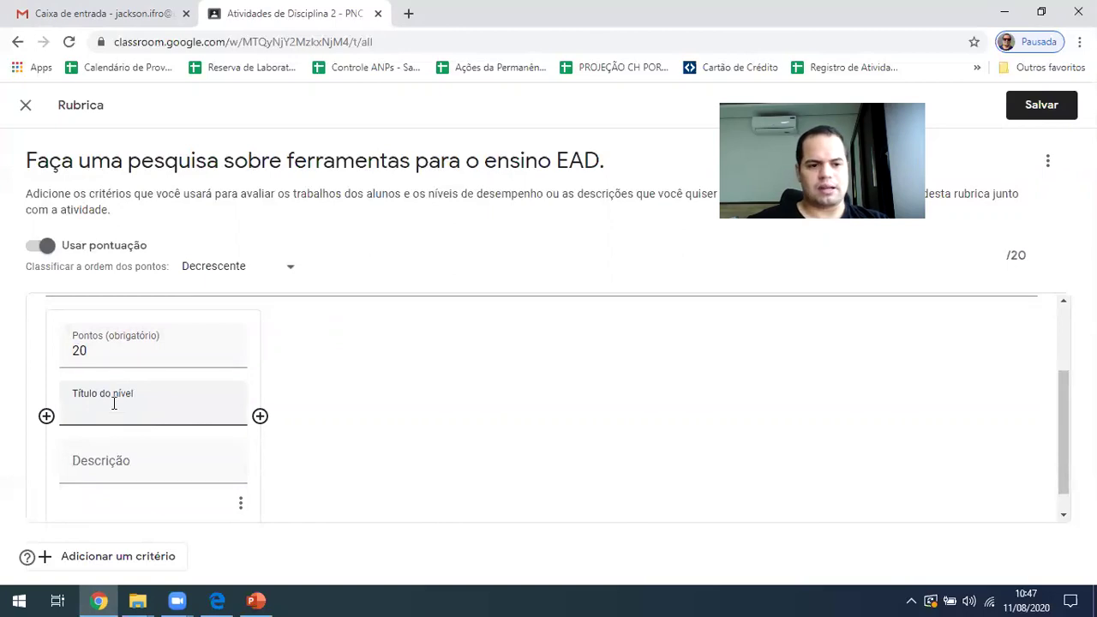
pyautogui.scroll(2, 114, 402)
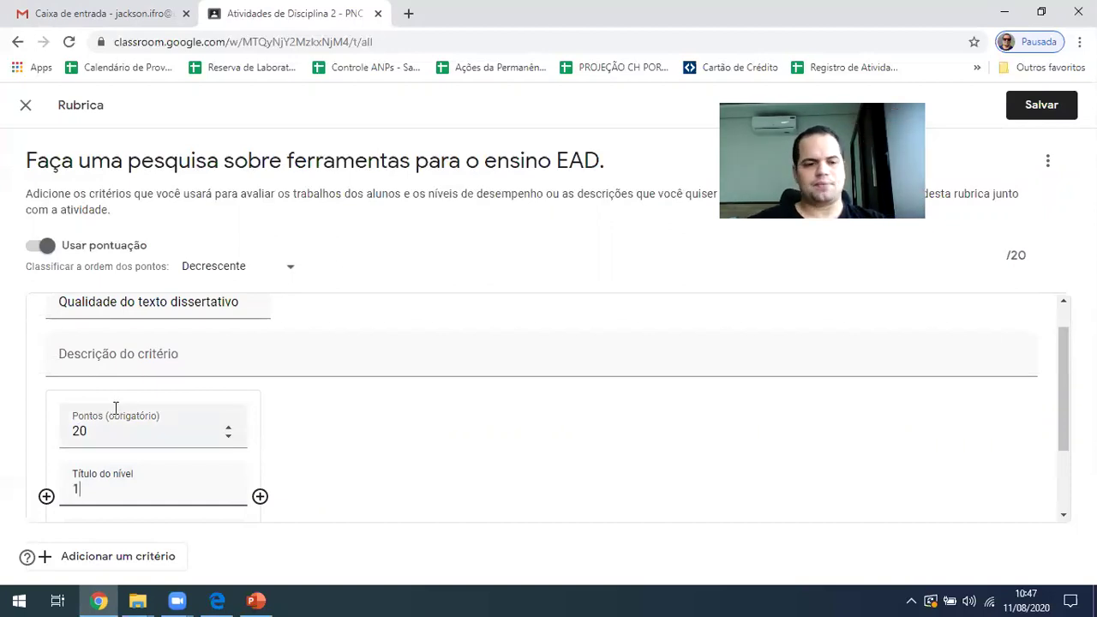
pyautogui.scroll(-1, 247, 415)
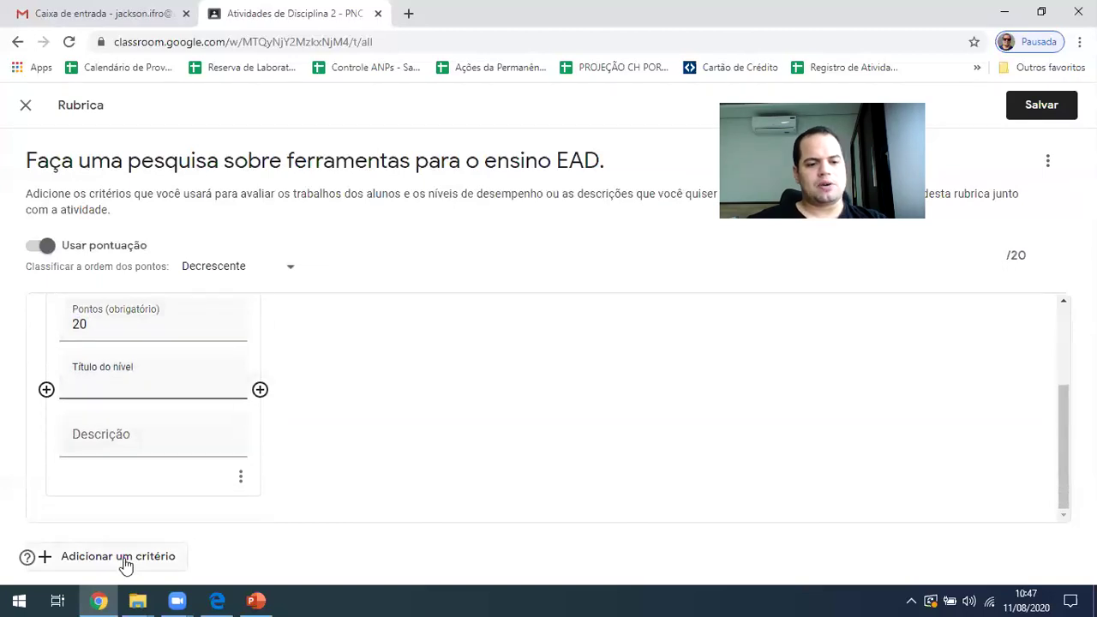
pyautogui.scroll(2, 136, 454)
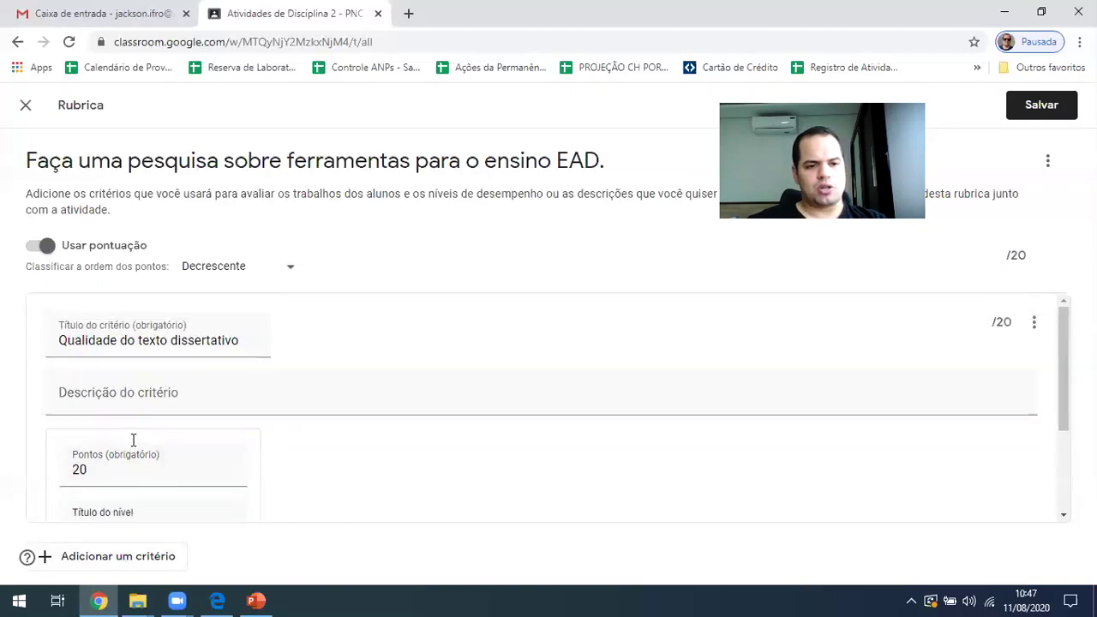
pyautogui.scroll(-2, 146, 515)
# Add a second criterion 'Normas da ABNT' with a 10-point level, rubric now /30
pyautogui.click(122, 556)
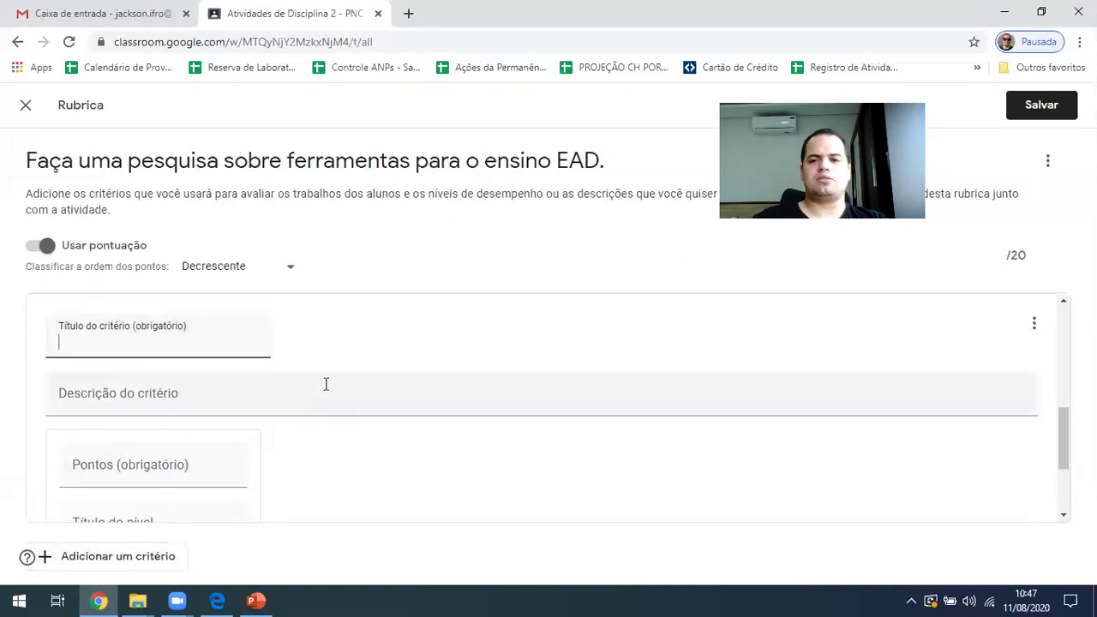
pyautogui.write('Normas d')
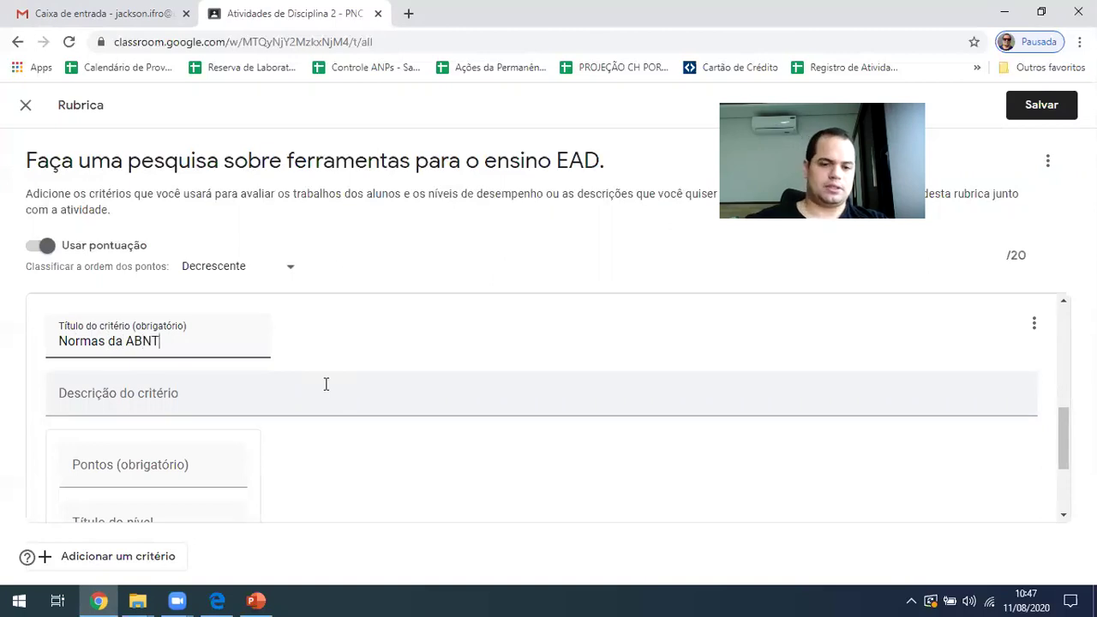
pyautogui.write('a ABNT')
pyautogui.scroll(-2, 129, 411)
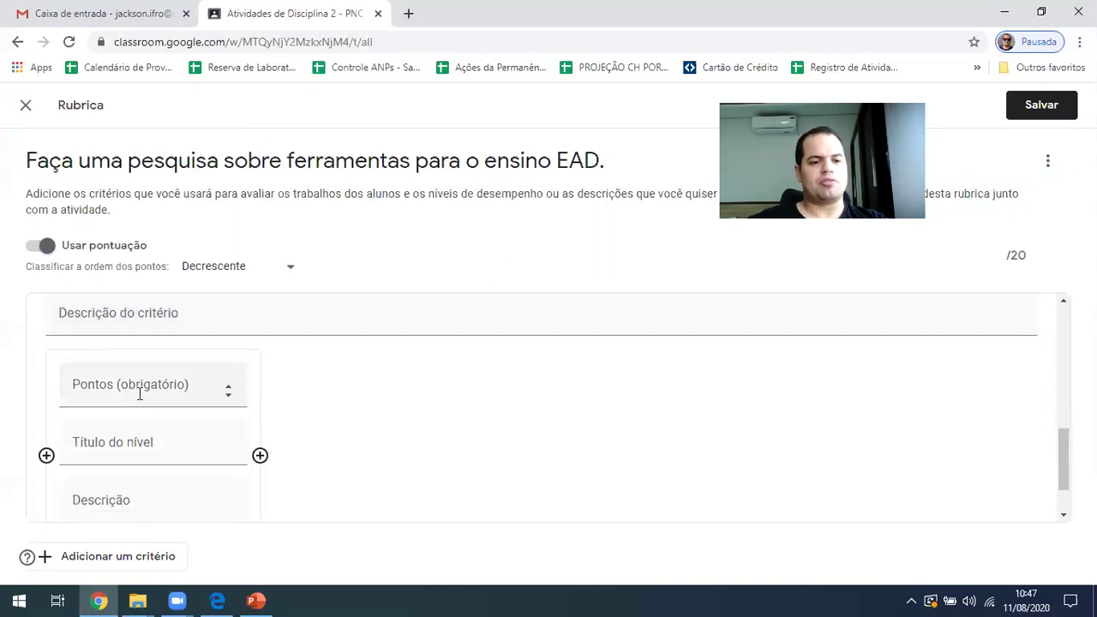
pyautogui.click(139, 392)
pyautogui.write('10')
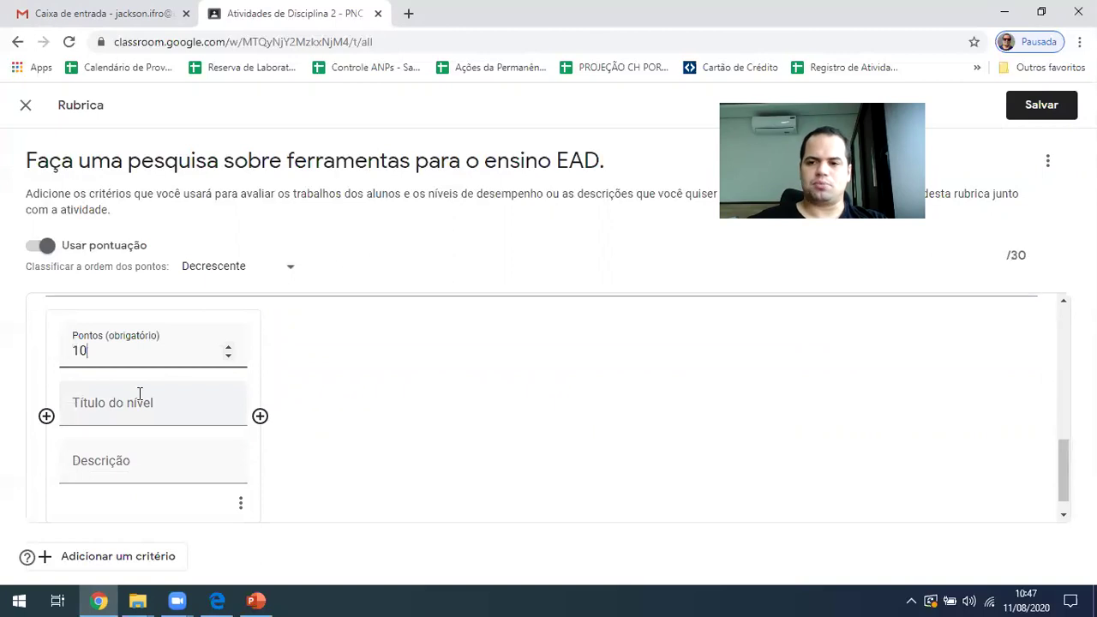
pyautogui.press('BackSpace')
pyautogui.press('BackSpace')
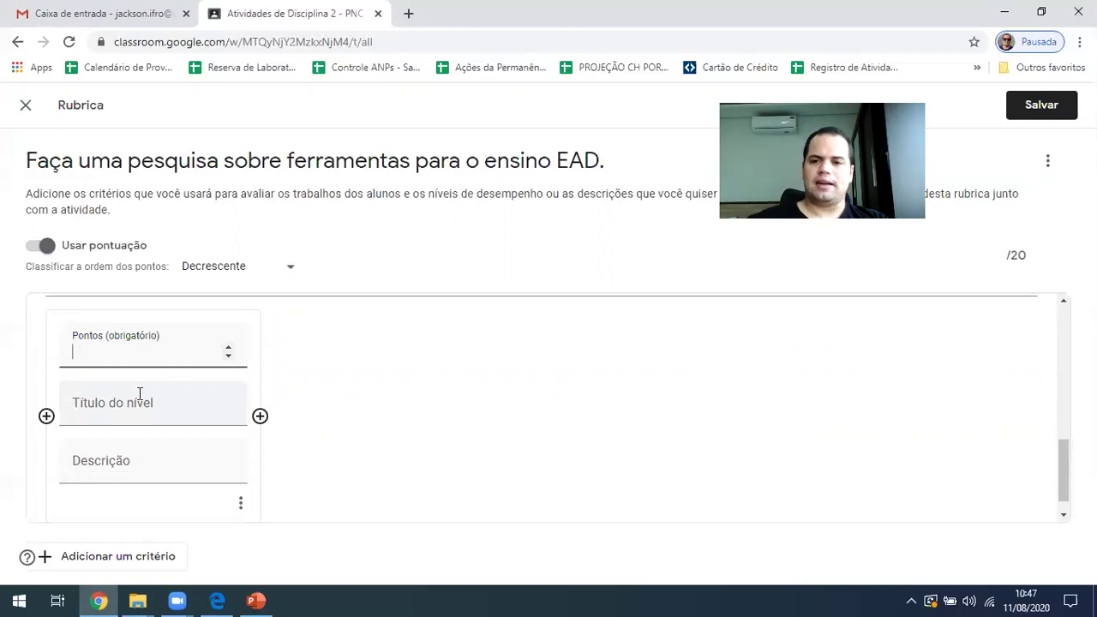
pyautogui.write('20')
pyautogui.press('BackSpace')
pyautogui.press('BackSpace')
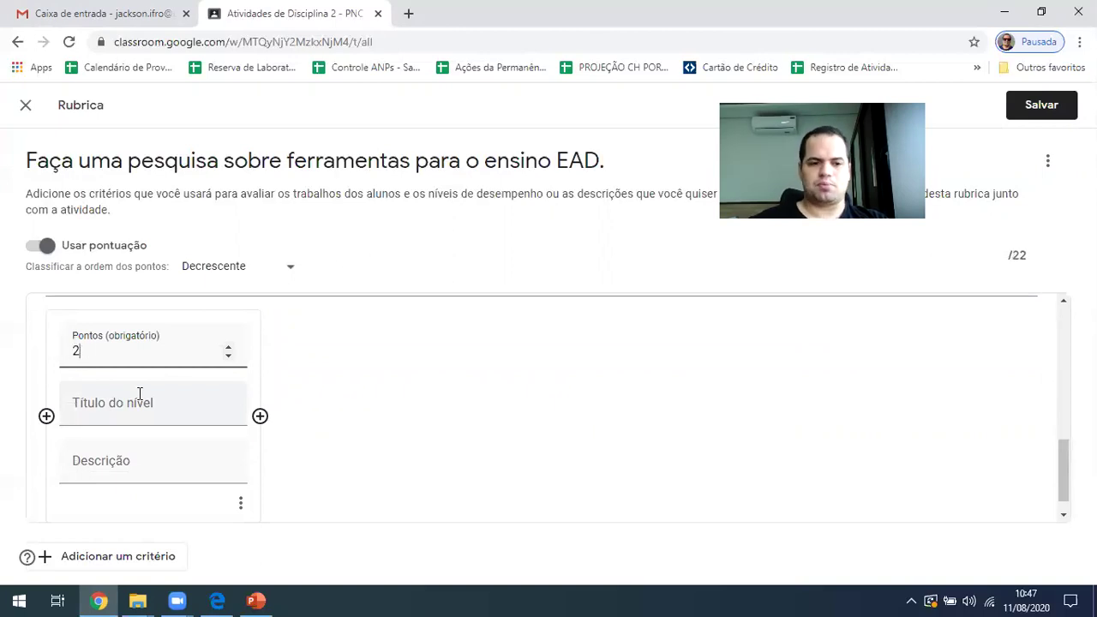
pyautogui.write('10')
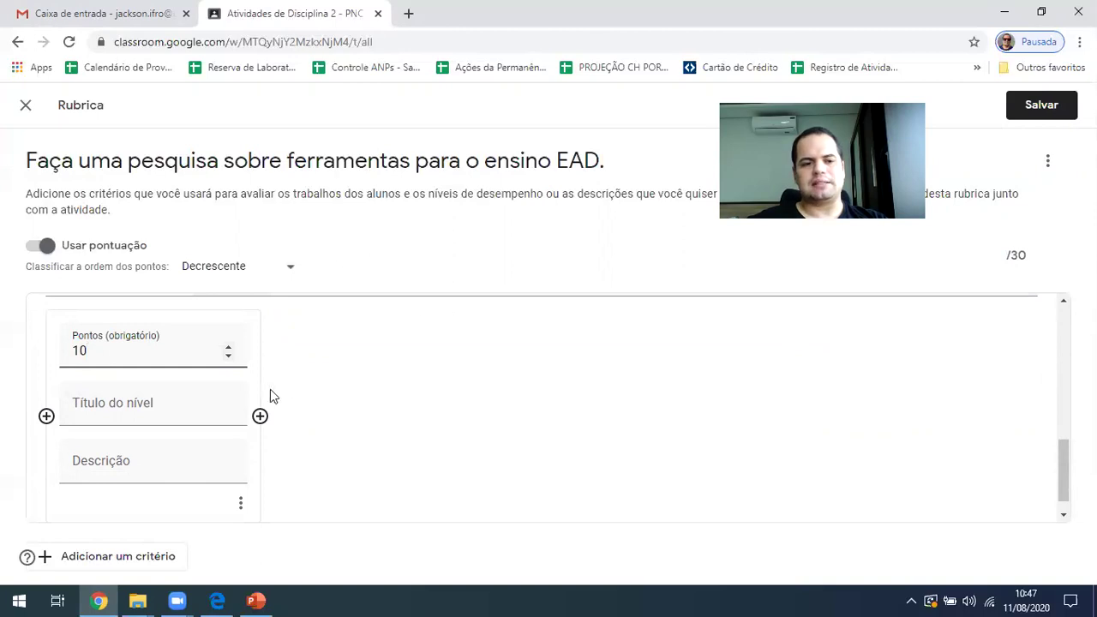
pyautogui.scroll(-1, 272, 396)
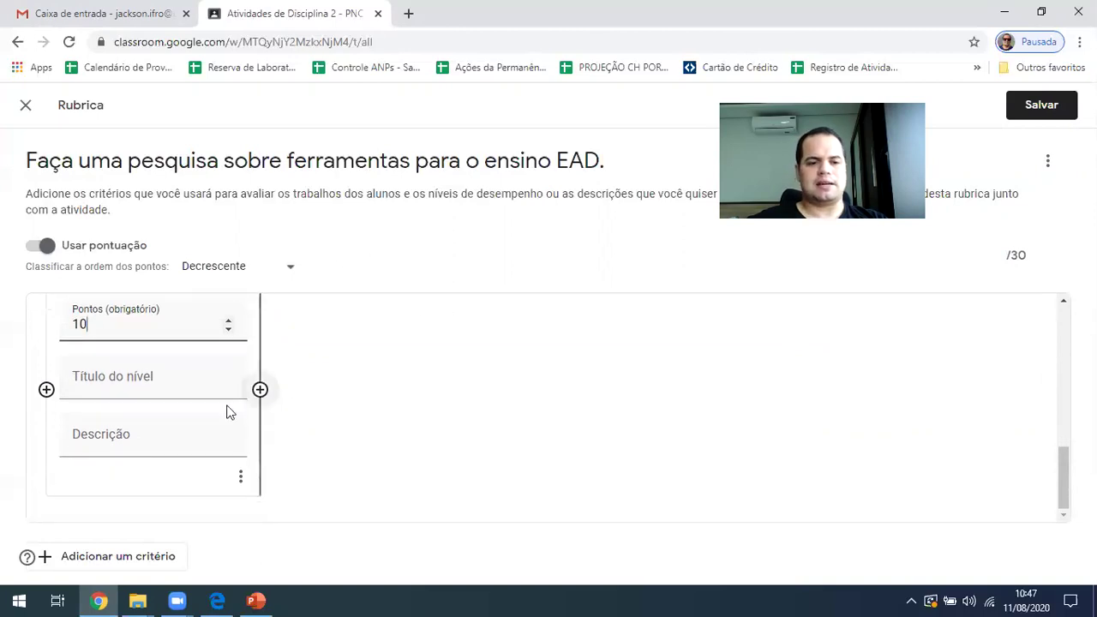
pyautogui.click(125, 569)
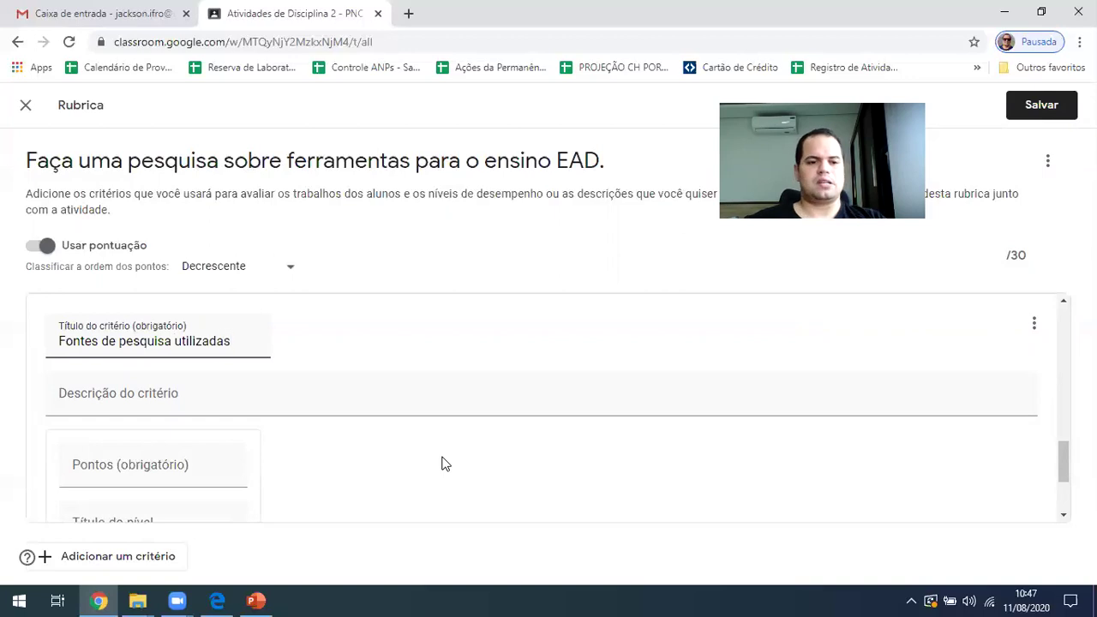
# Give 'Fontes de pesquisa utilizadas' 20 points and save the 3-criterion, 50-point rubric
pyautogui.click(91, 477)
pyautogui.write('20')
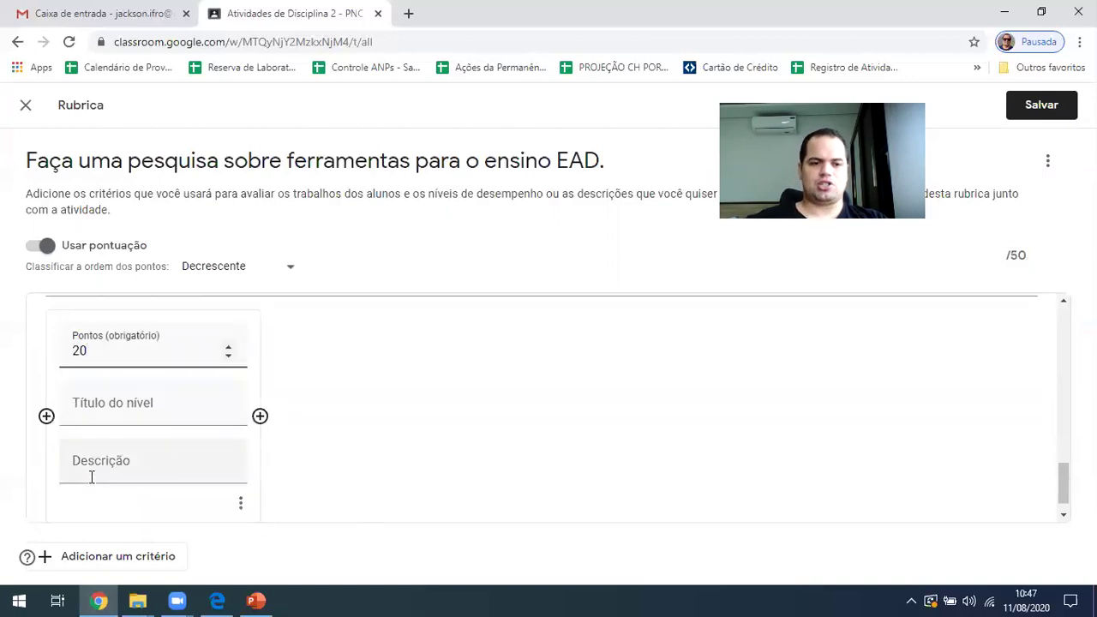
pyautogui.scroll(-1, 206, 443)
pyautogui.scroll(5, 203, 448)
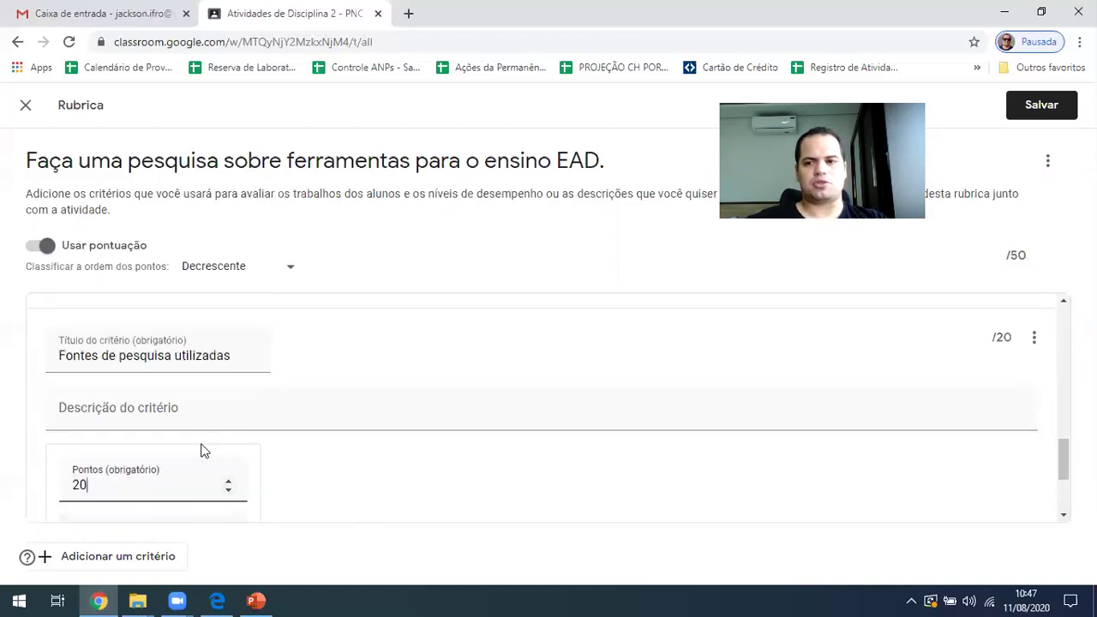
pyautogui.click(1059, 108)
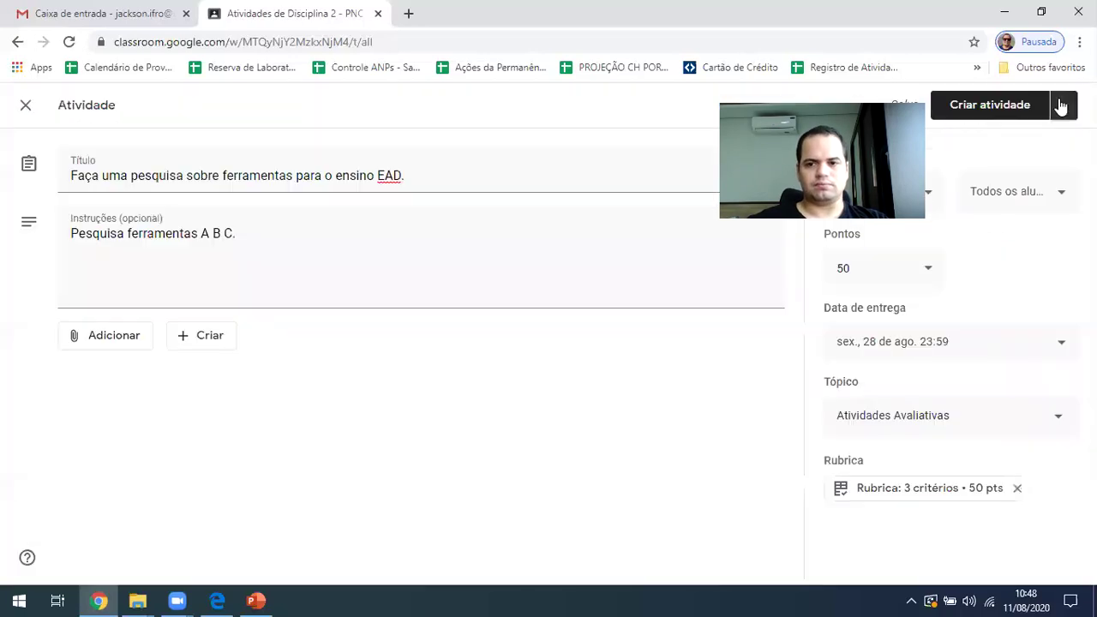
pyautogui.click(893, 489)
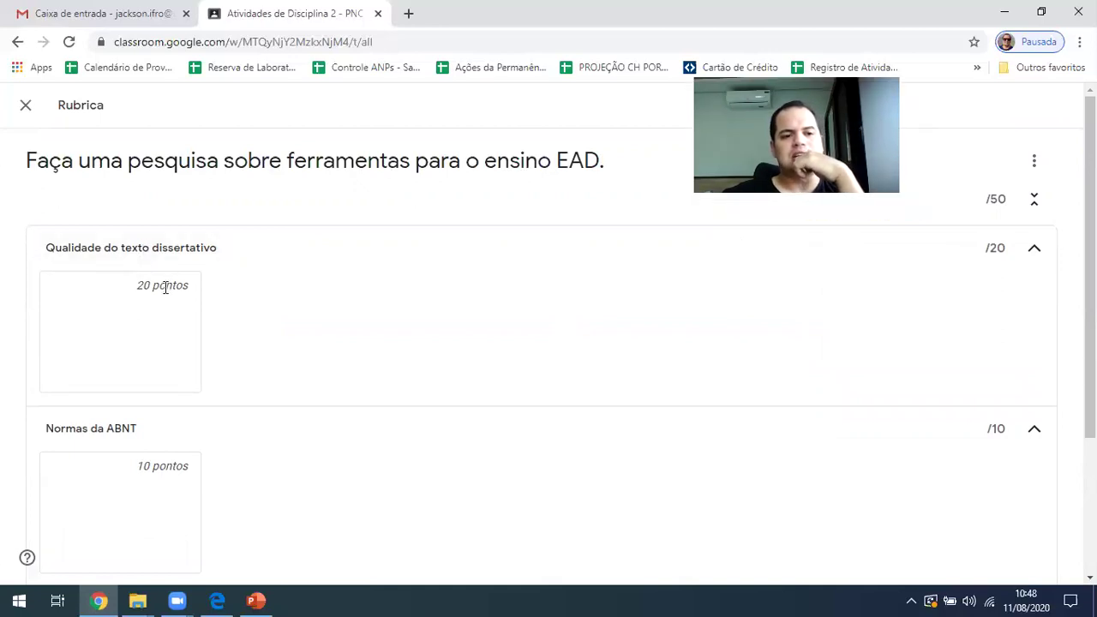
pyautogui.scroll(-2, 73, 338)
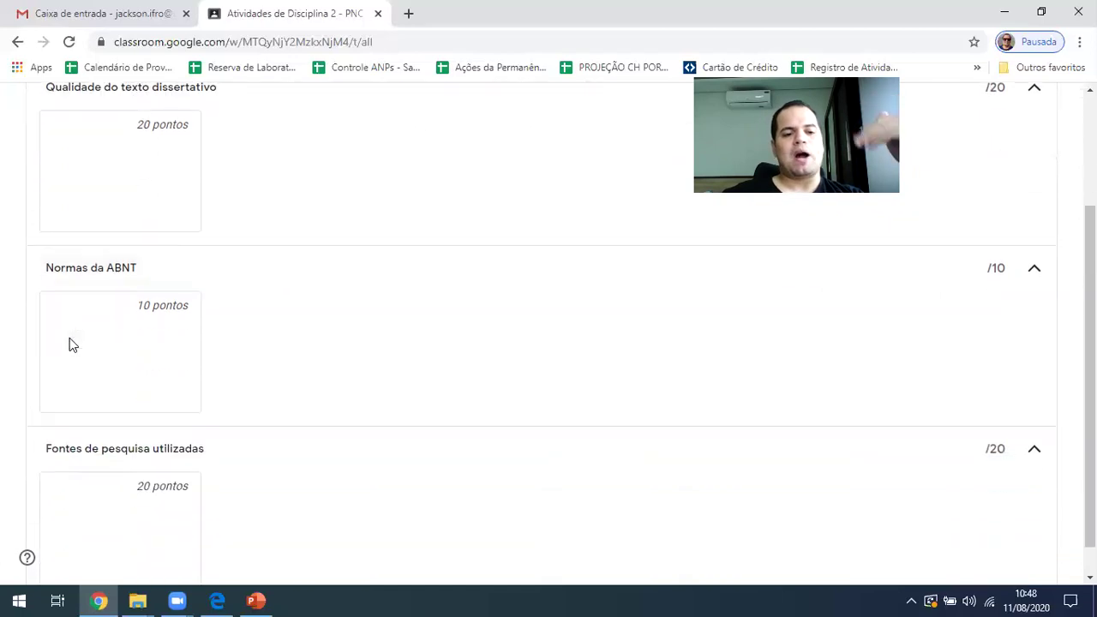
pyautogui.scroll(2, 70, 337)
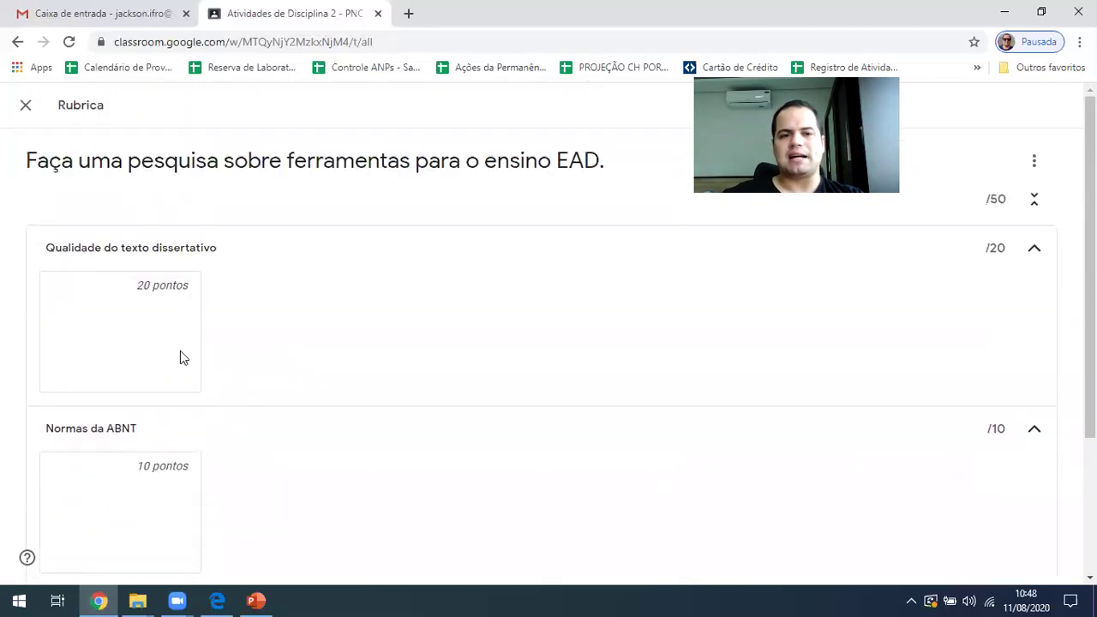
pyautogui.click(25, 106)
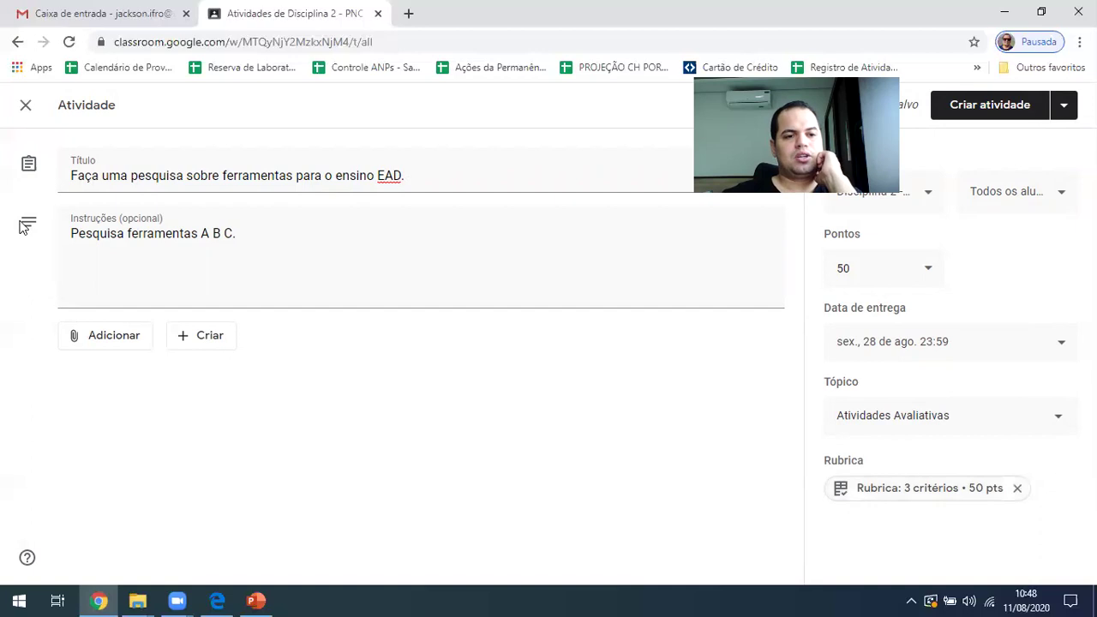
# Assign the EAD research activity to the class
pyautogui.click(1018, 109)
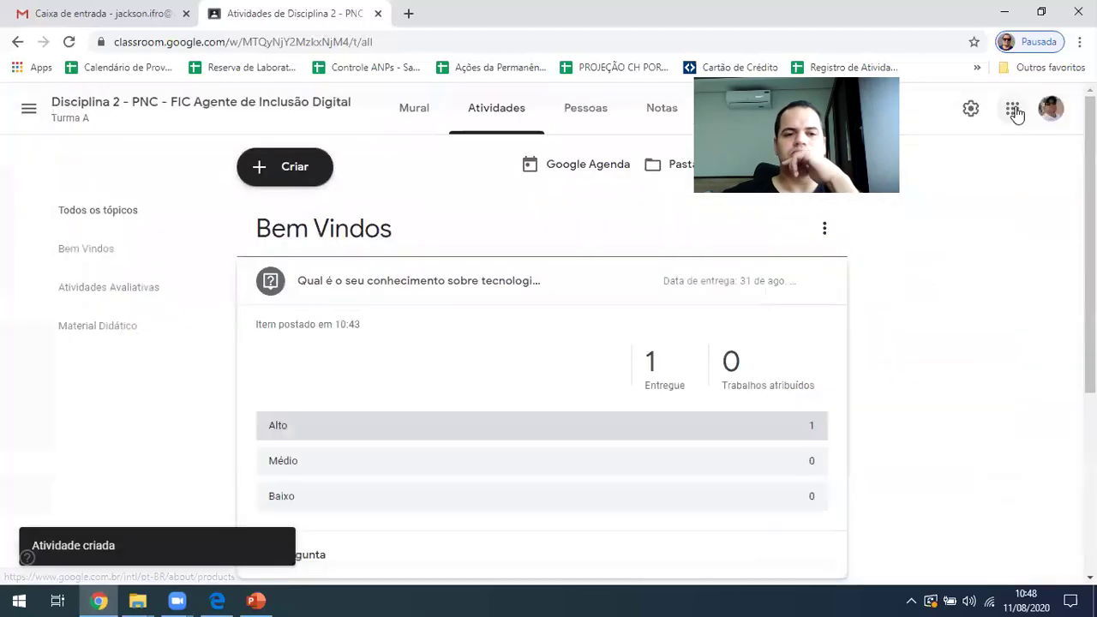
pyautogui.scroll(-3, 253, 346)
pyautogui.scroll(3, 252, 345)
pyautogui.scroll(-3, 283, 341)
pyautogui.scroll(2, 386, 326)
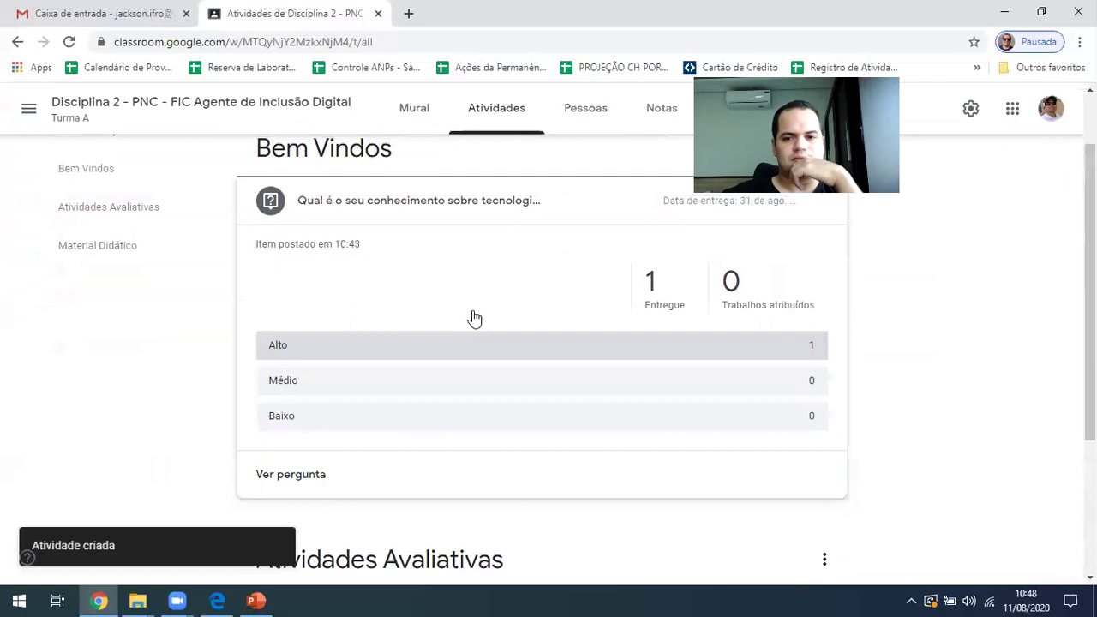
# Collapse the question card and expand the research assignment showing 0 turned in, 1 assigned
pyautogui.click(432, 222)
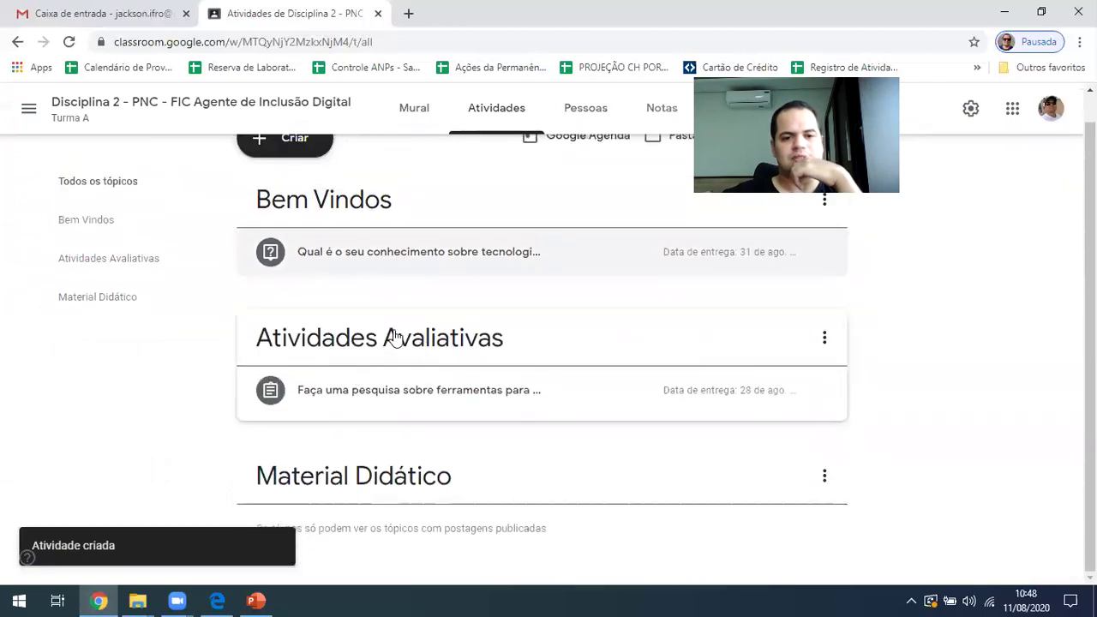
pyautogui.click(368, 396)
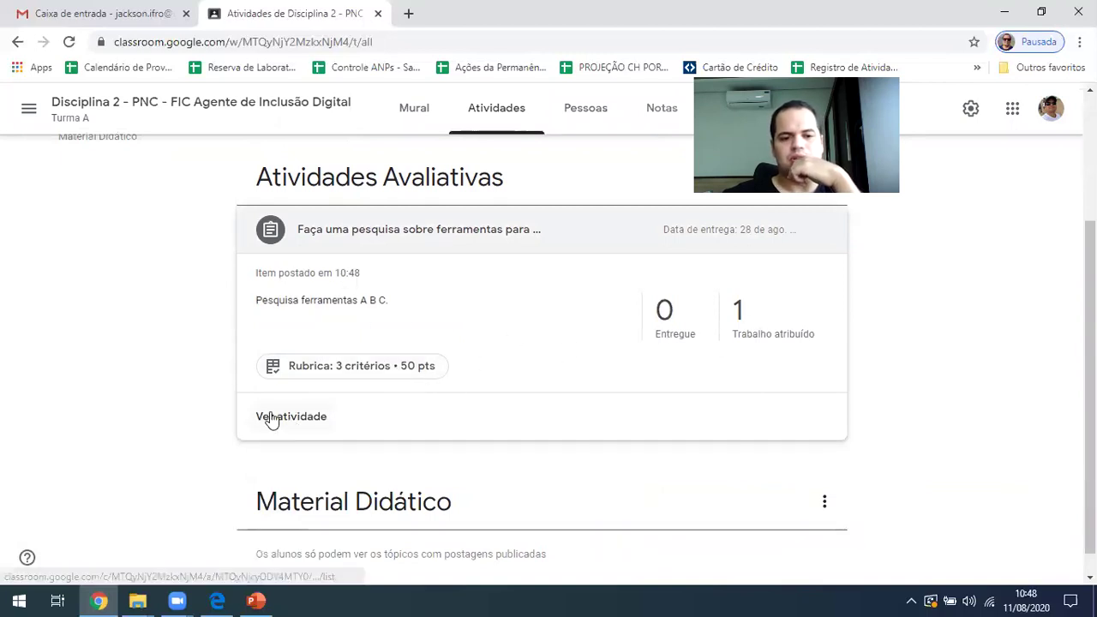
pyautogui.click(217, 601)
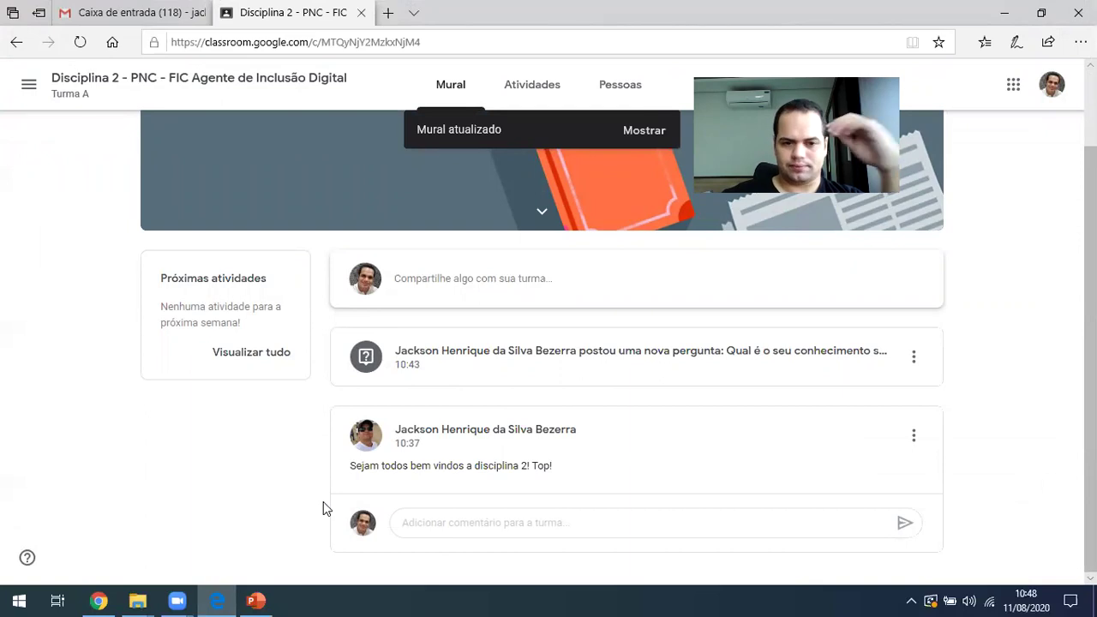
# As the student, reload the Mural, open the EAD research assignment and open Adicionar ou criar
pyautogui.press('F5')
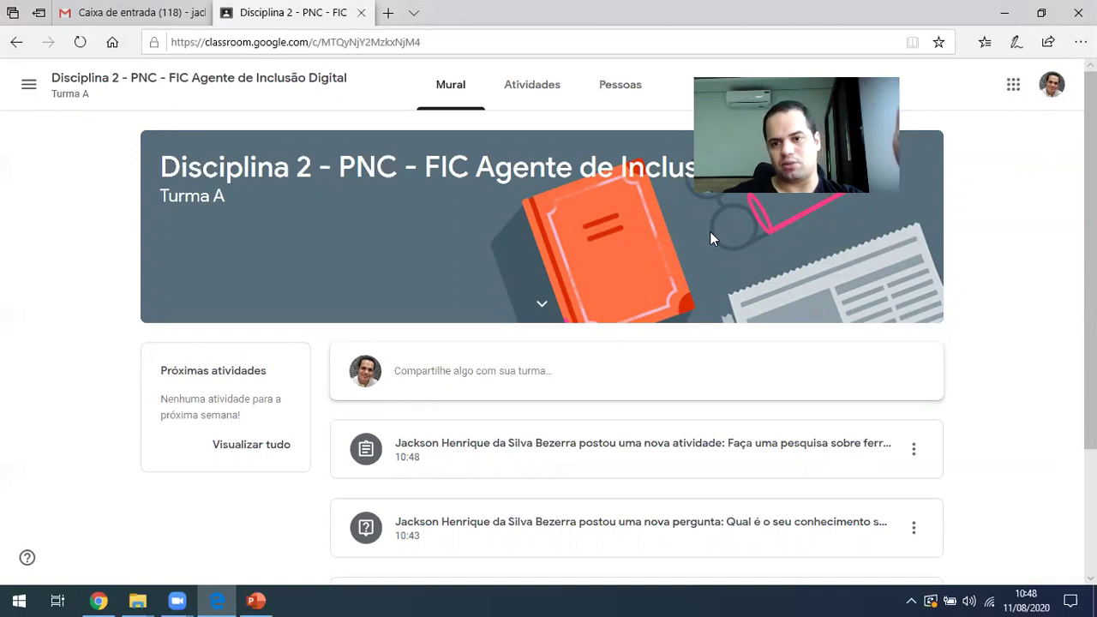
pyautogui.click(502, 448)
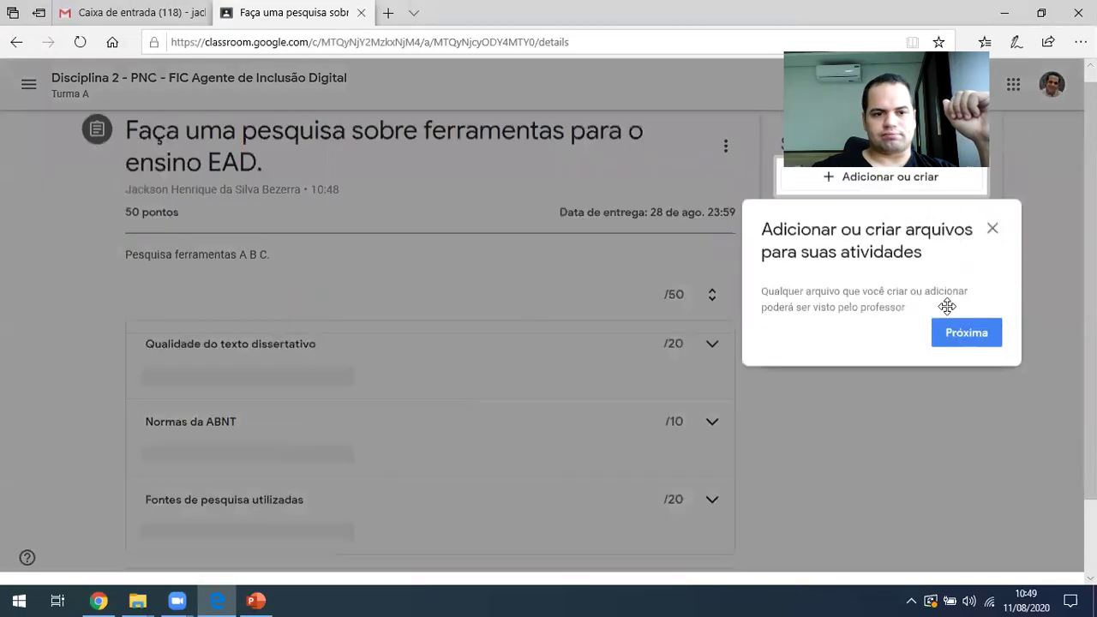
pyautogui.click(968, 347)
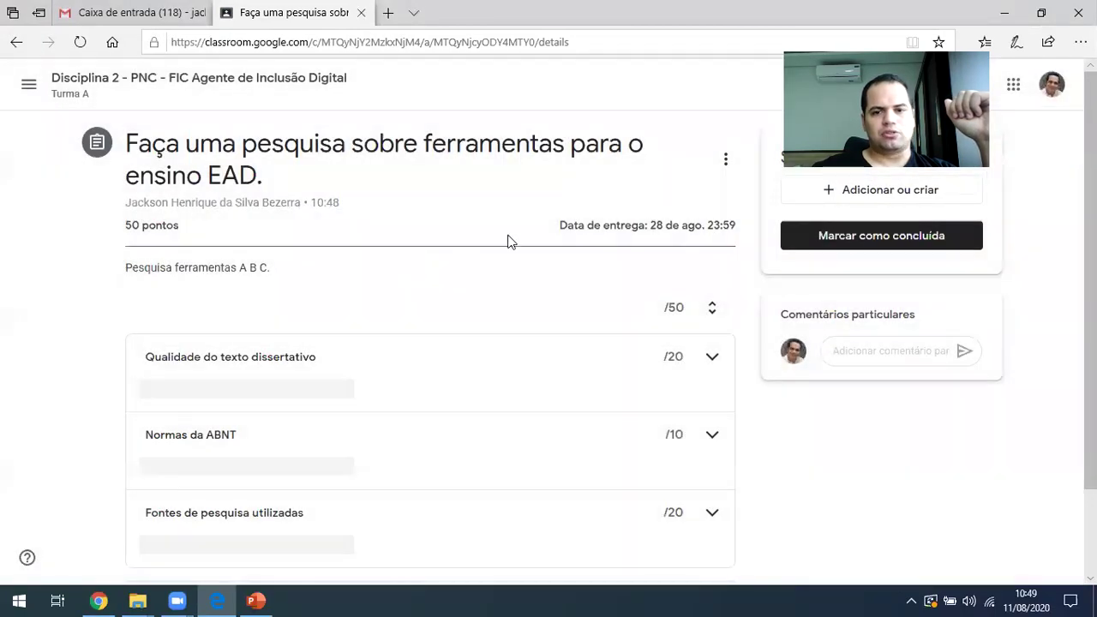
pyautogui.scroll(-1, 305, 231)
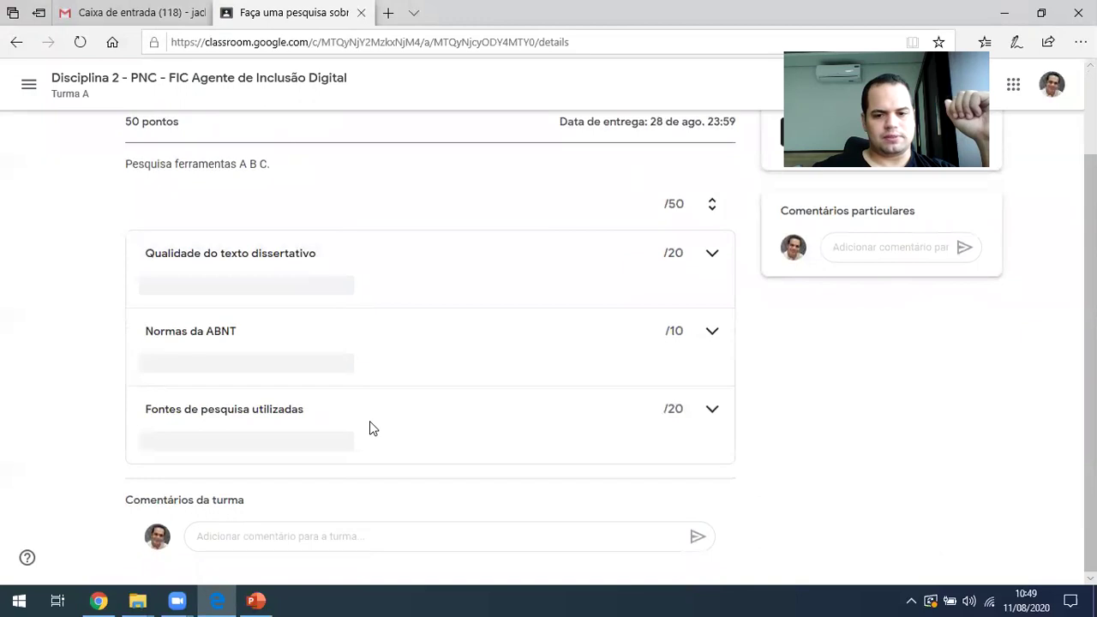
pyautogui.scroll(1, 369, 421)
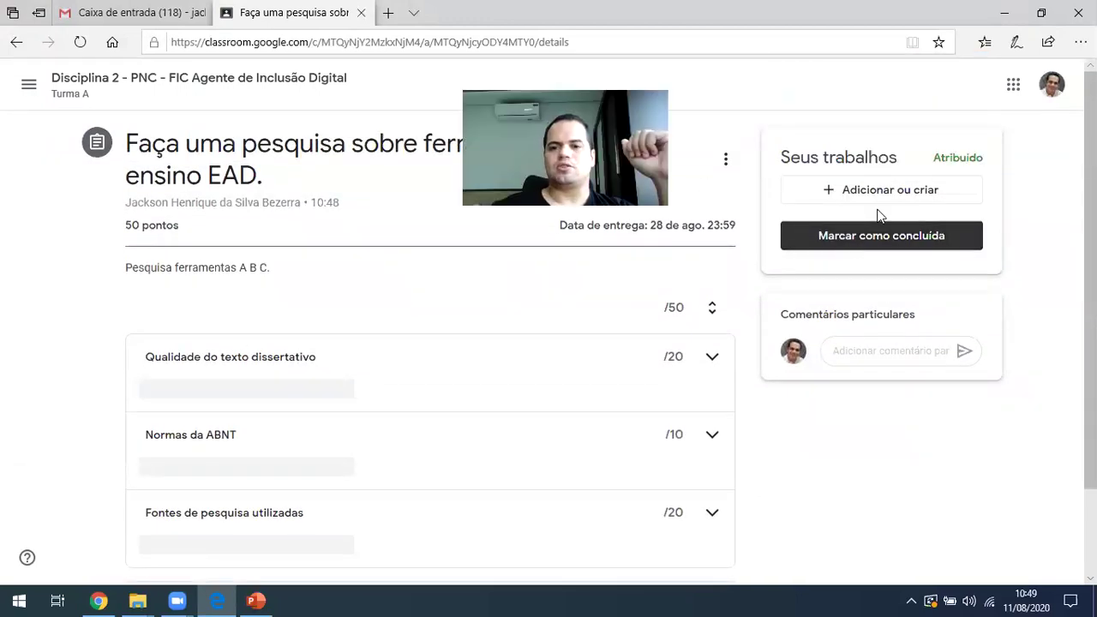
pyautogui.click(910, 196)
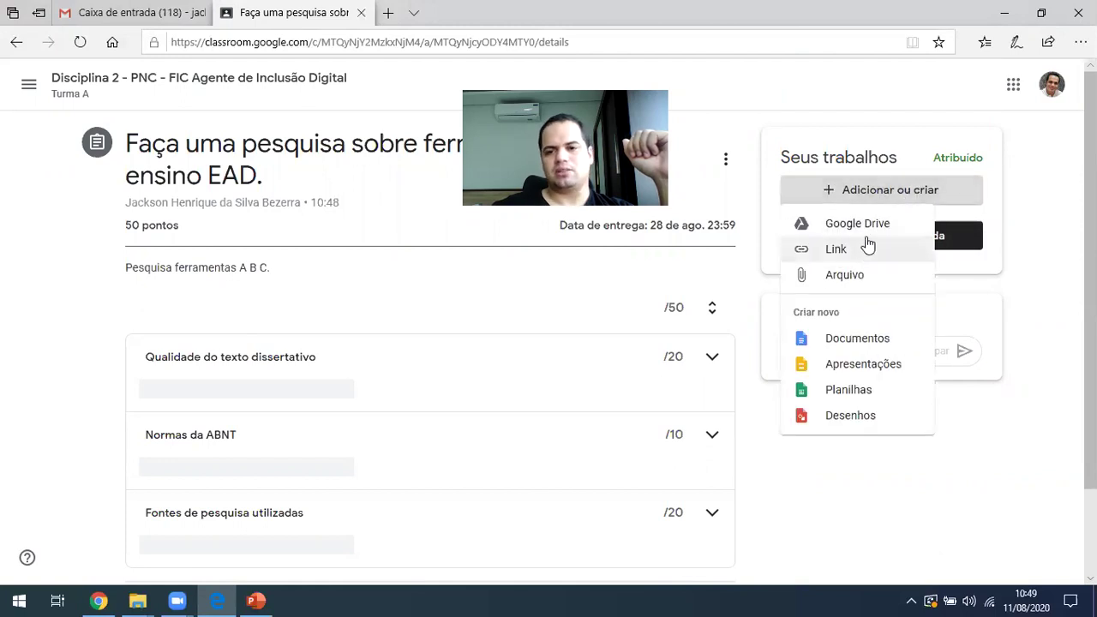
# Upload 'Modelo Plano de Ensino EaD (1)' from Downloads as the student's attached file
pyautogui.click(844, 276)
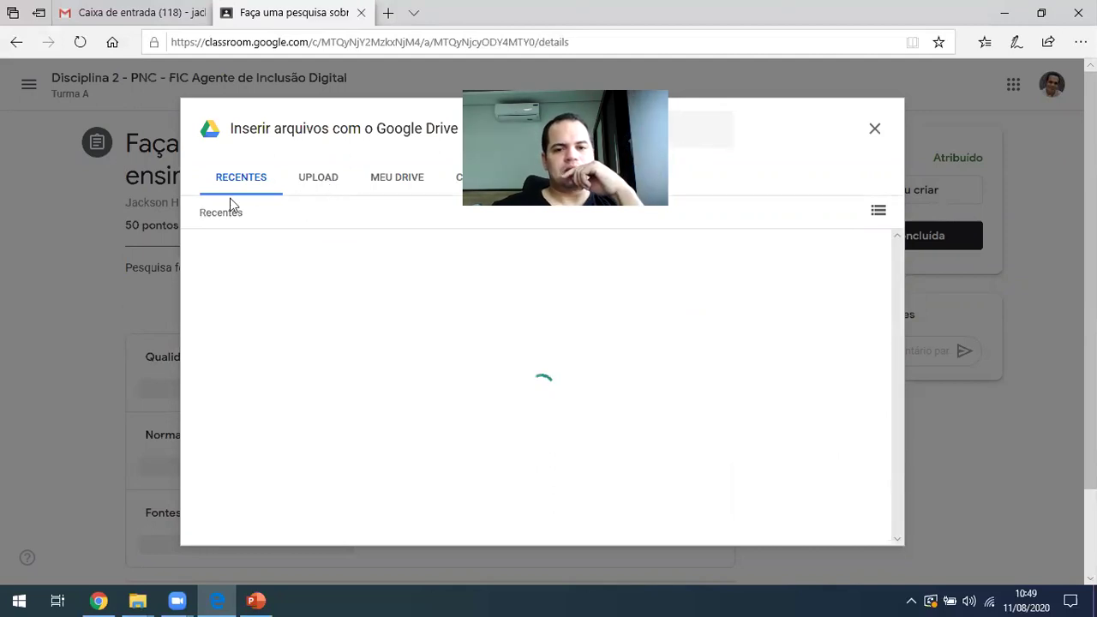
pyautogui.click(311, 186)
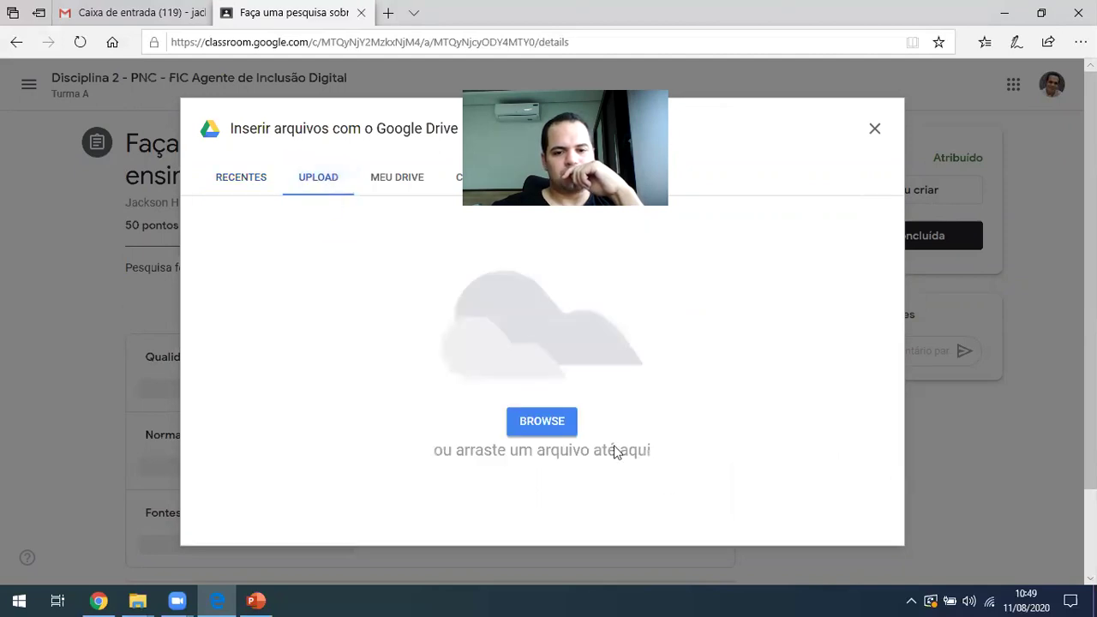
pyautogui.click(565, 442)
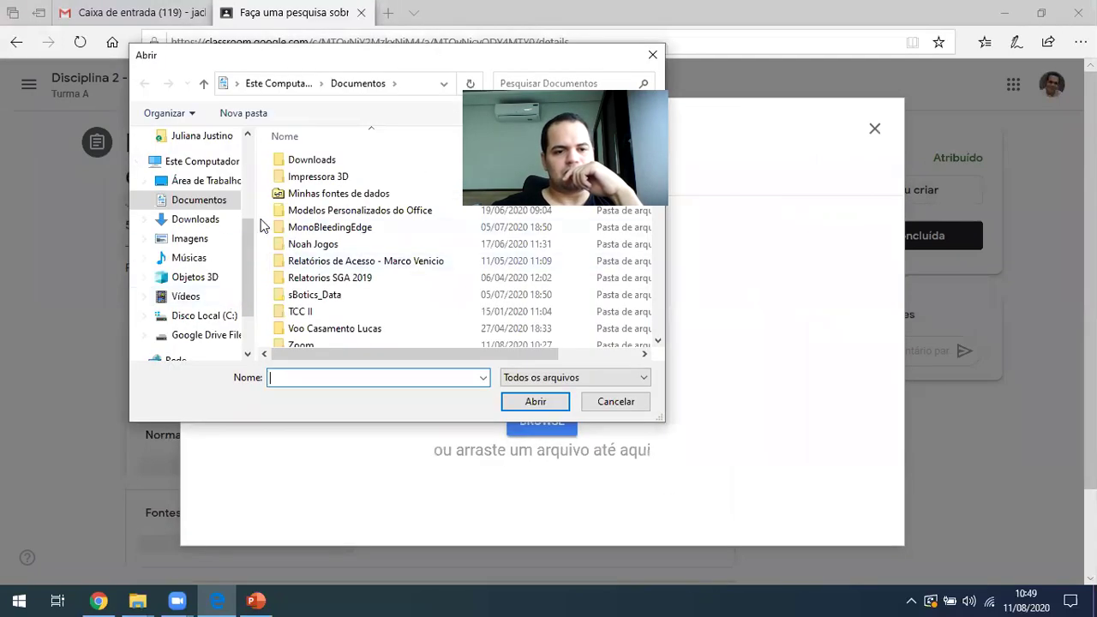
pyautogui.click(196, 219)
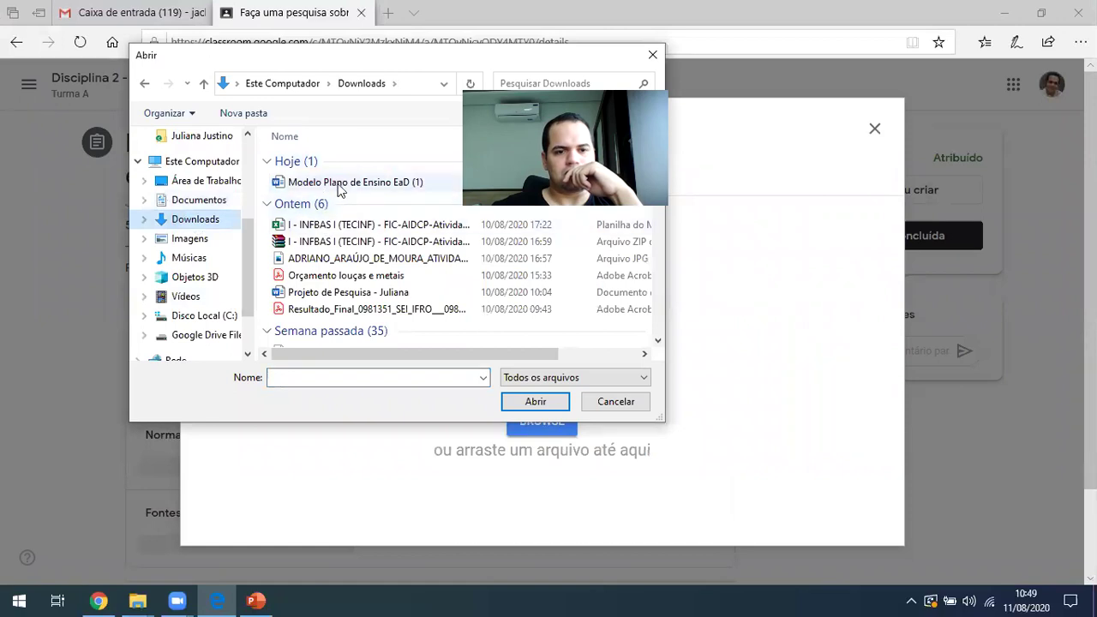
pyautogui.click(343, 182)
pyautogui.click(535, 402)
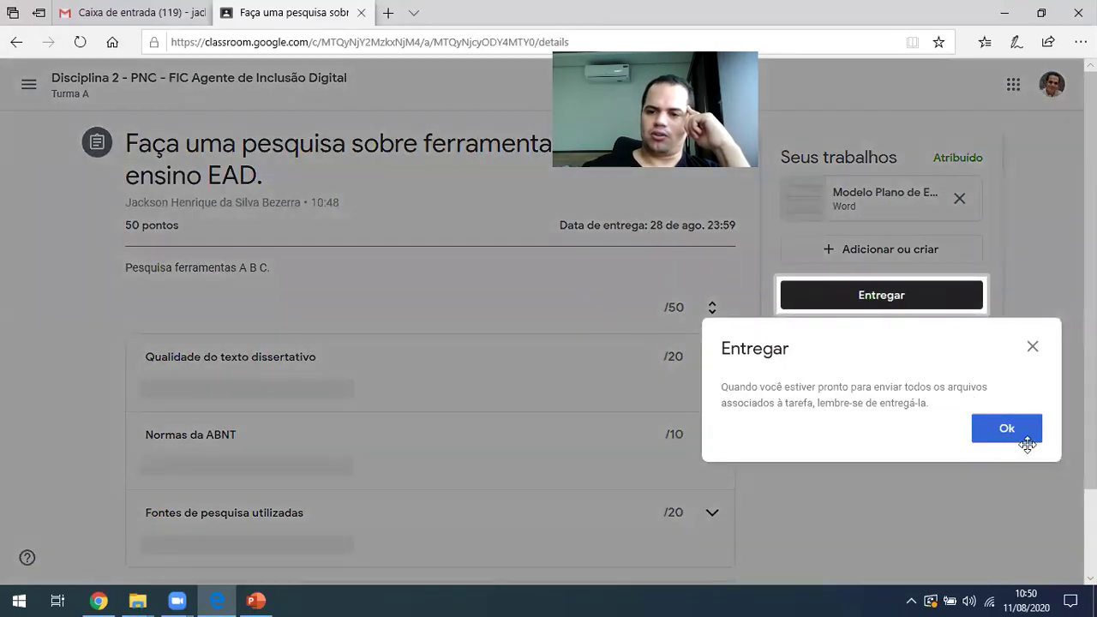
# Dismiss the reminder and hand in the research assignment with its attached Word file
pyautogui.click(1006, 429)
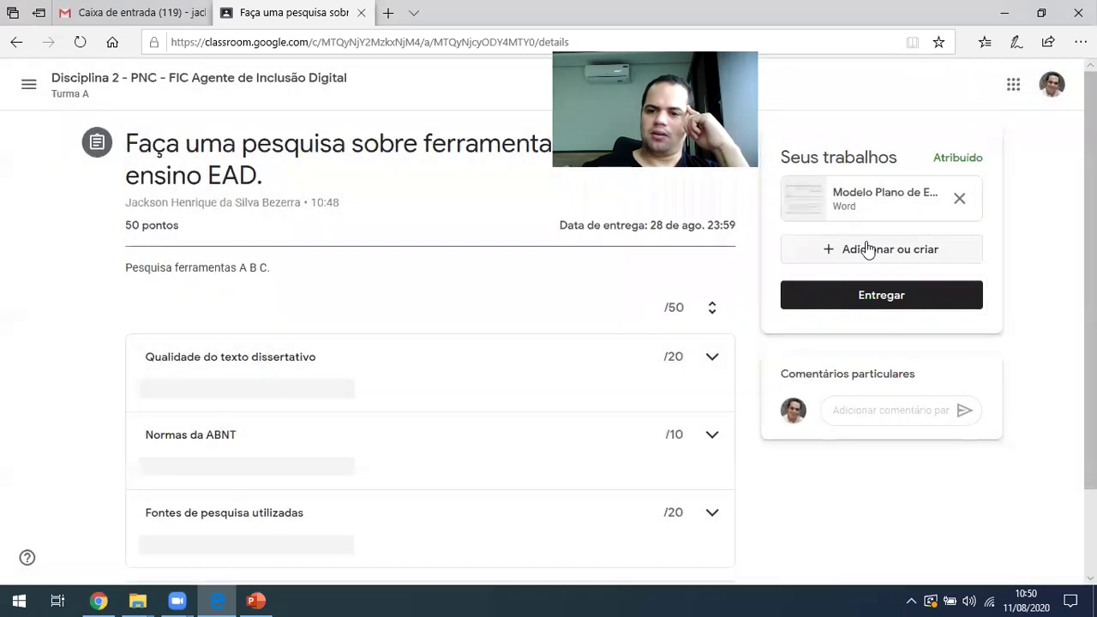
pyautogui.click(876, 295)
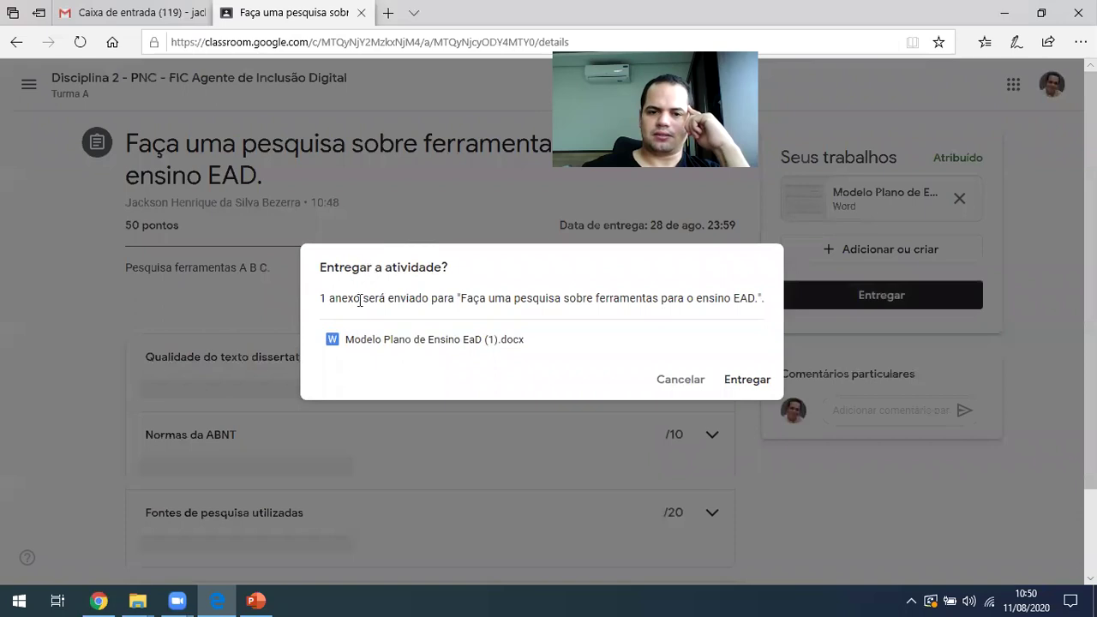
pyautogui.click(751, 379)
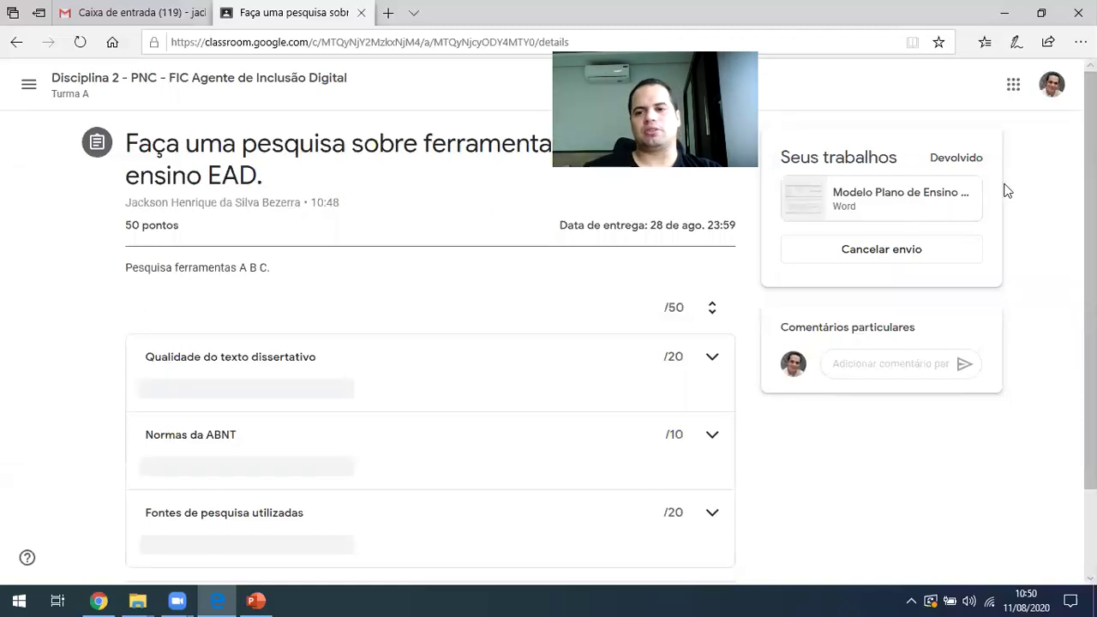
pyautogui.click(216, 600)
# Reload Atividades, confirm the EAD research assignment has one turned-in submission, then open Criar
pyautogui.click(261, 399)
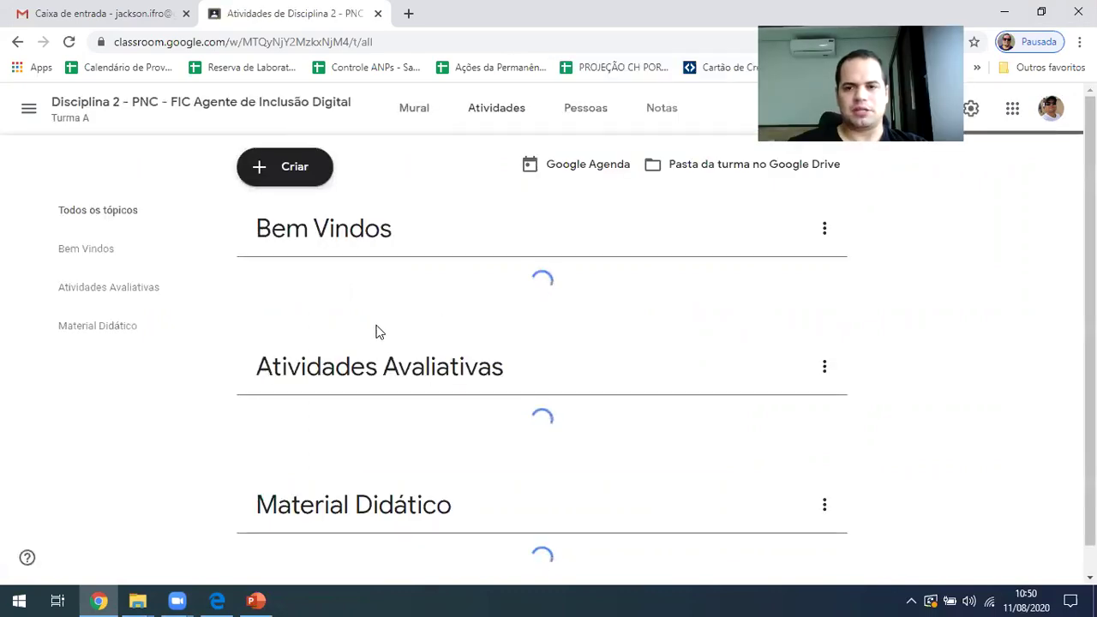
pyautogui.scroll(-1, 330, 360)
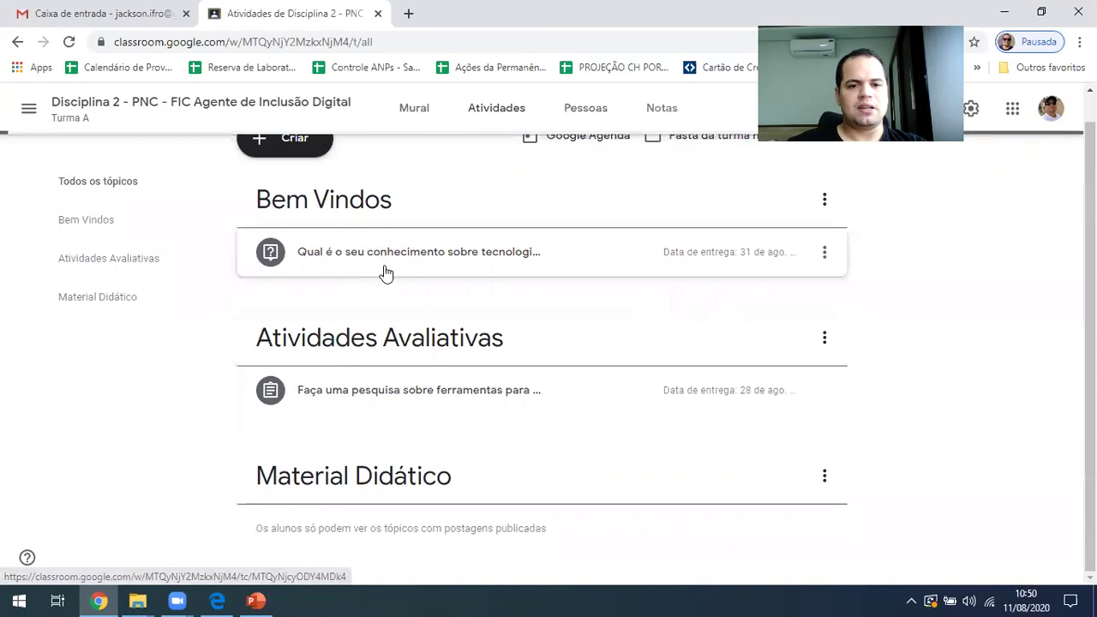
pyautogui.click(384, 387)
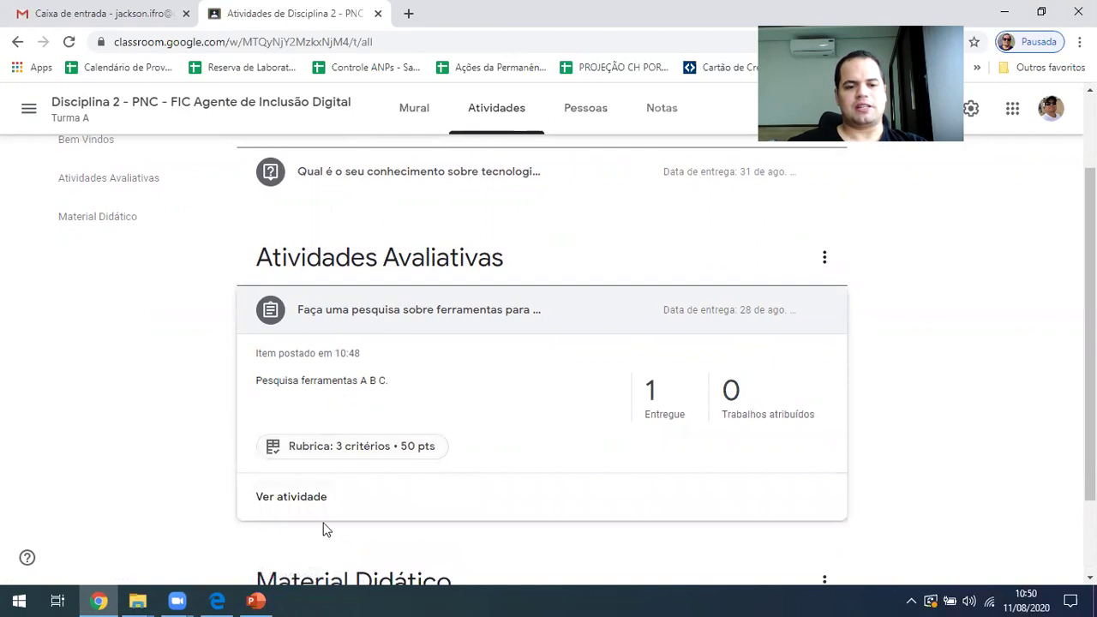
pyautogui.click(276, 494)
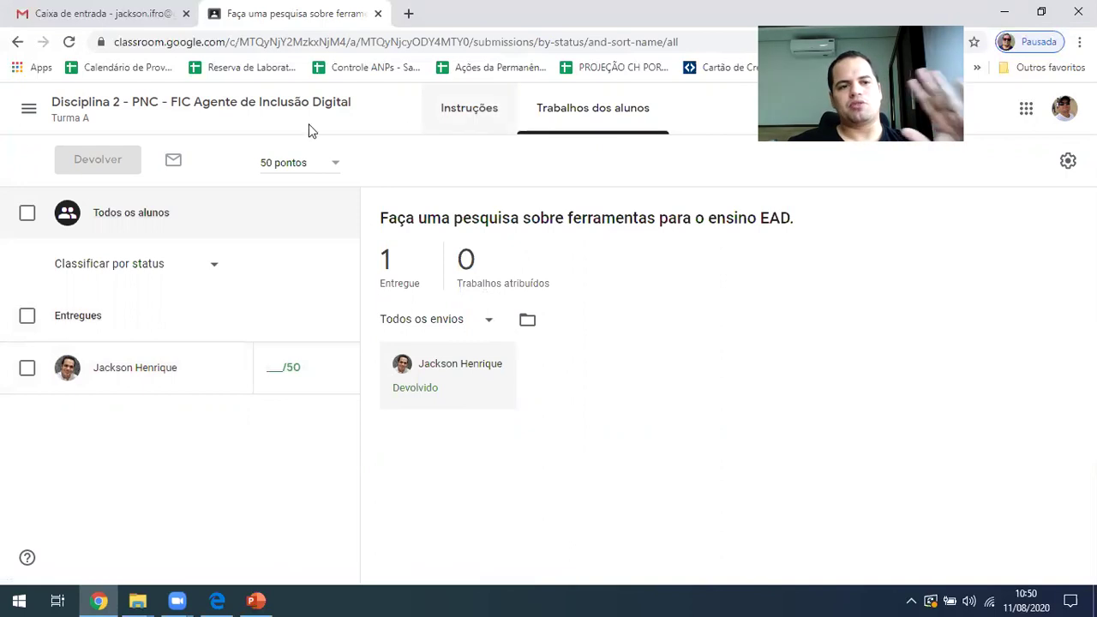
pyautogui.click(29, 78)
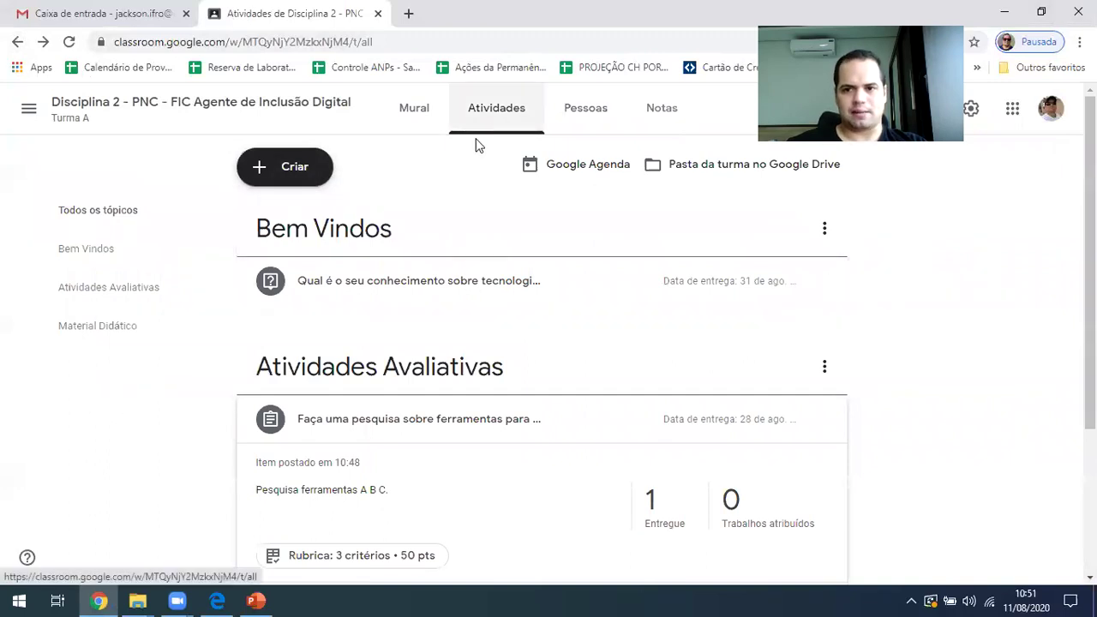
pyautogui.click(269, 165)
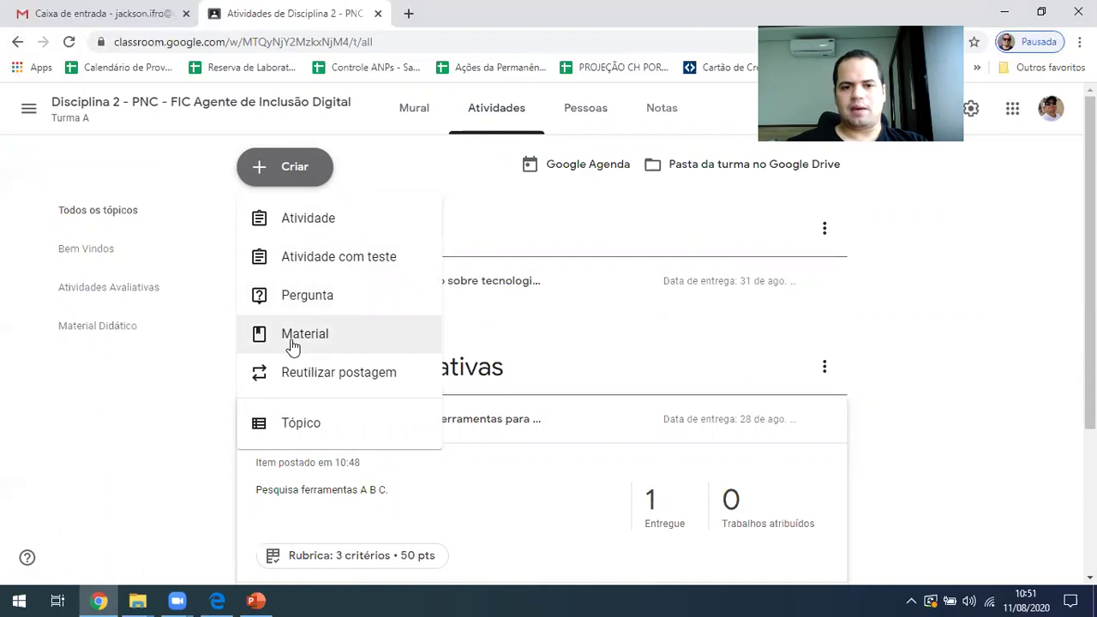
# Start a material titled 'Material da Aula 01' filed under the Material Didático topic
pyautogui.click(291, 344)
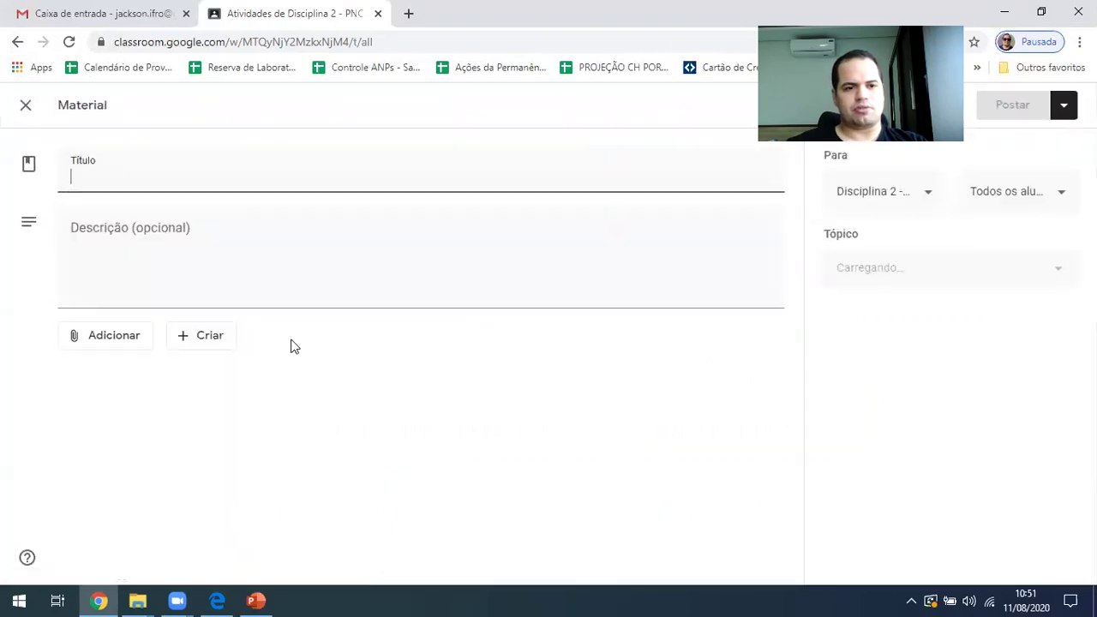
pyautogui.write('Material Didatico')
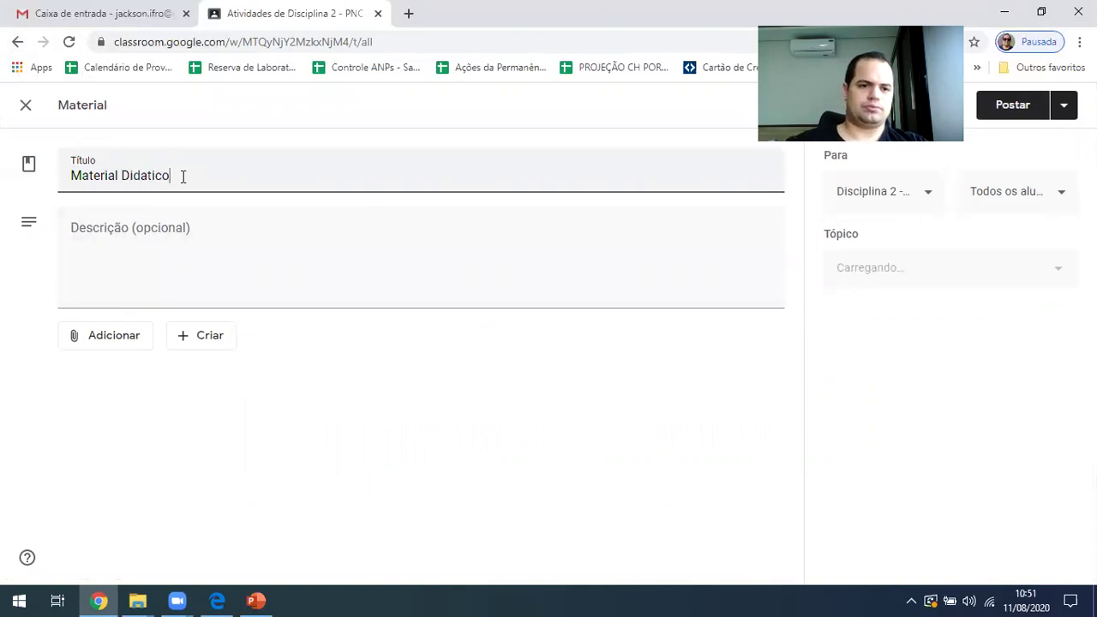
pyautogui.write(' -')
pyautogui.press('BackSpace')
pyautogui.press('BackSpace')
pyautogui.press('BackSpace')
pyautogui.press('BackSpace')
pyautogui.press('BackSpace')
pyautogui.press('BackSpace')
pyautogui.press('BackSpace')
pyautogui.press('BackSpace')
pyautogui.press('BackSpace')
pyautogui.press('BackSpace')
pyautogui.press('BackSpace')
pyautogui.press('BackSpace')
pyautogui.press('BackSpace')
pyautogui.press('BackSpace')
pyautogui.press('BackSpace')
pyautogui.press('BackSpace')
pyautogui.press('BackSpace')
pyautogui.press('BackSpace')
pyautogui.press('BackSpace')
pyautogui.write('Au')
pyautogui.press('BackSpace')
pyautogui.press('BackSpace')
pyautogui.write('Material da Aula 01')
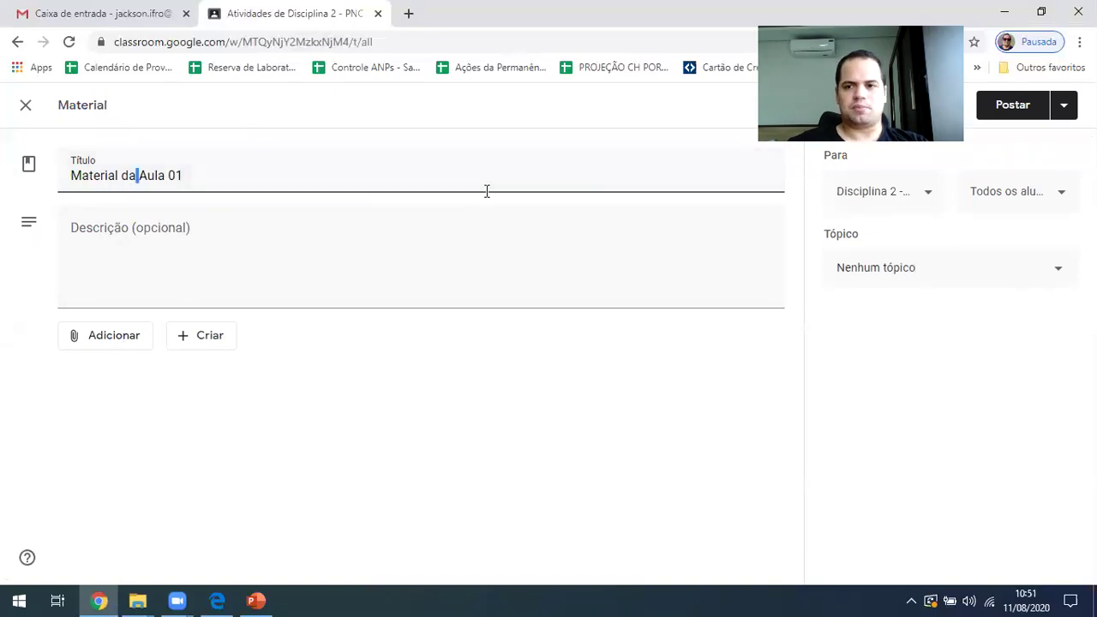
pyautogui.click(1008, 274)
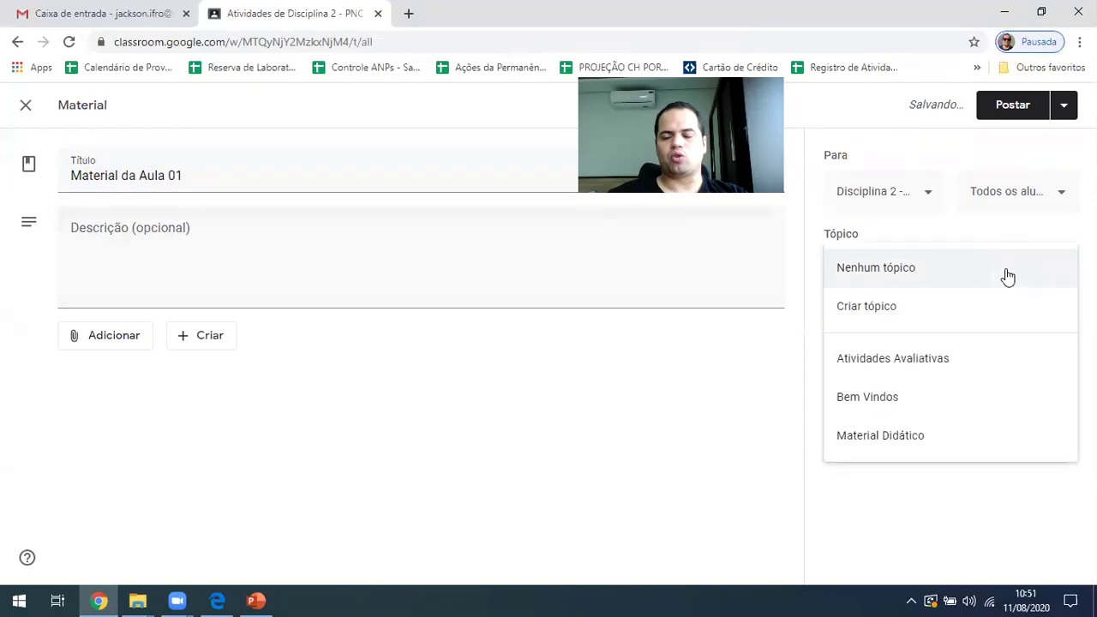
pyautogui.click(909, 444)
pyautogui.click(163, 270)
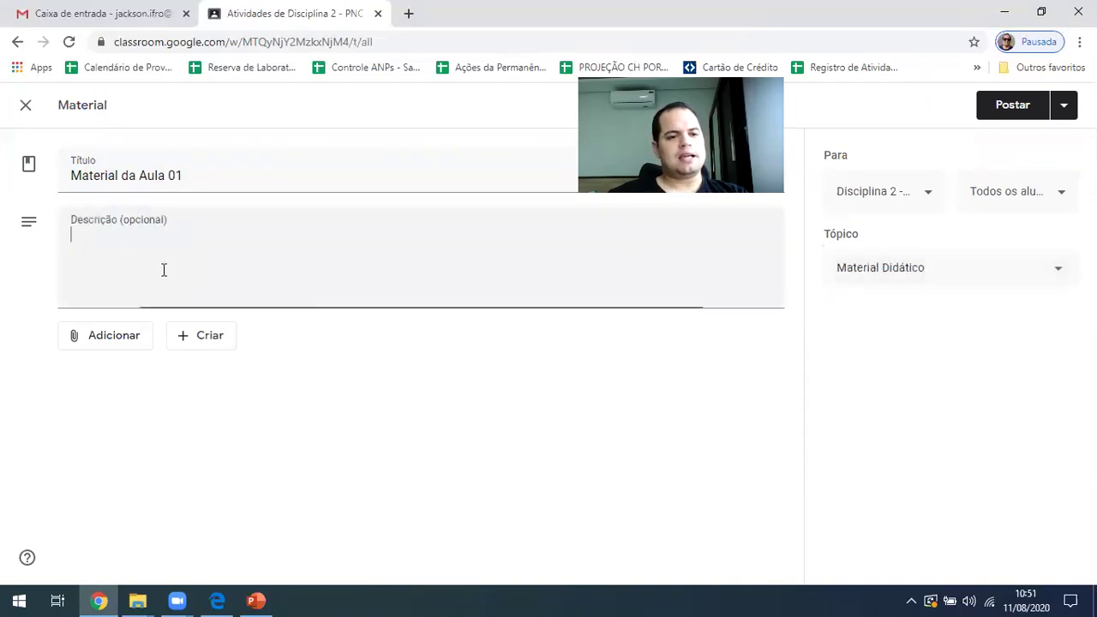
# Attach IRON-SPIDER-INFINITY-WAR.jpg from recent Drive files, post the material, and check its attachment
pyautogui.click(96, 340)
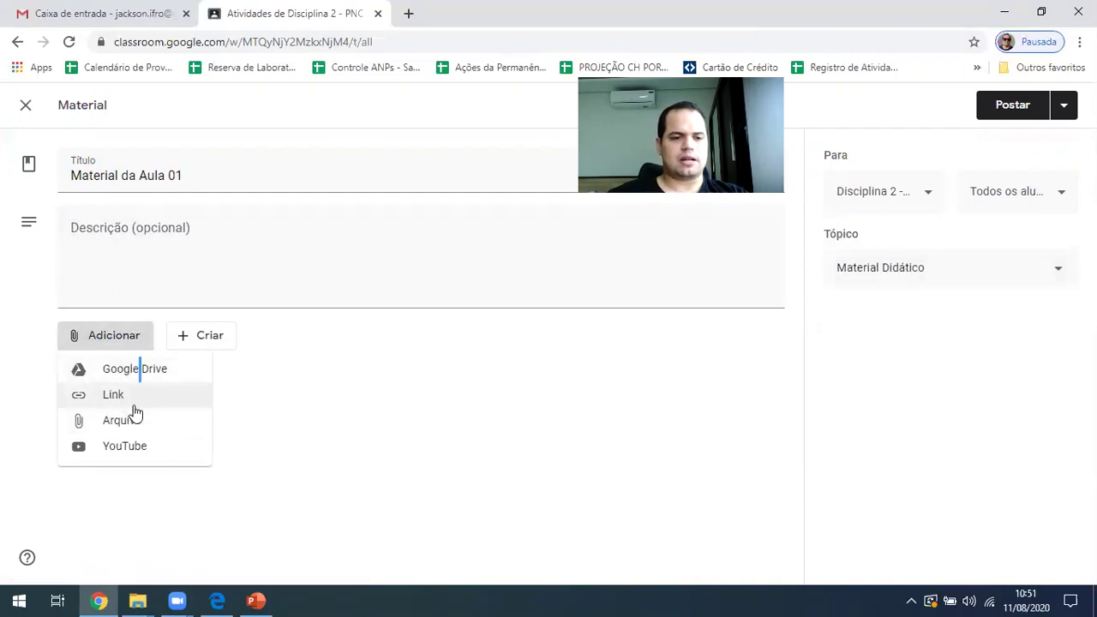
pyautogui.click(196, 416)
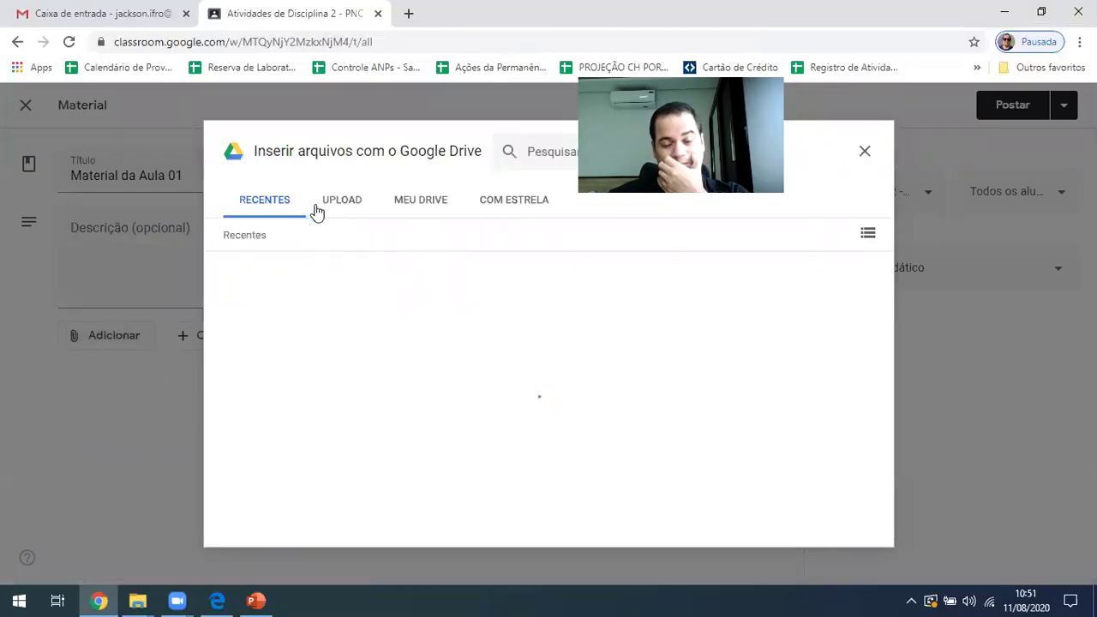
pyautogui.click(423, 201)
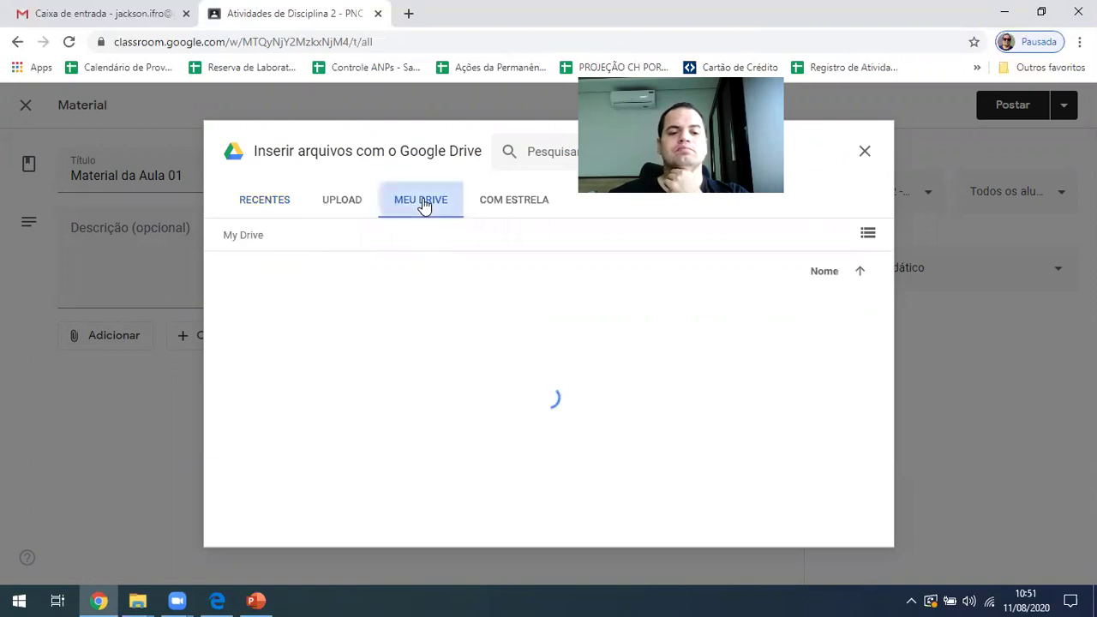
pyautogui.click(262, 206)
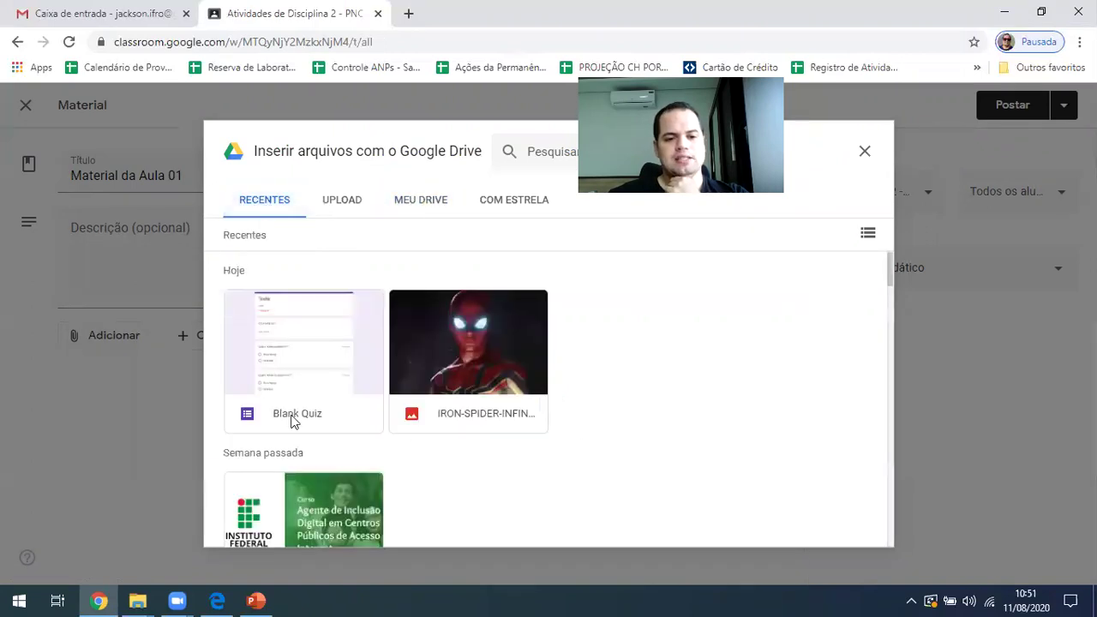
pyautogui.doubleClick(496, 377)
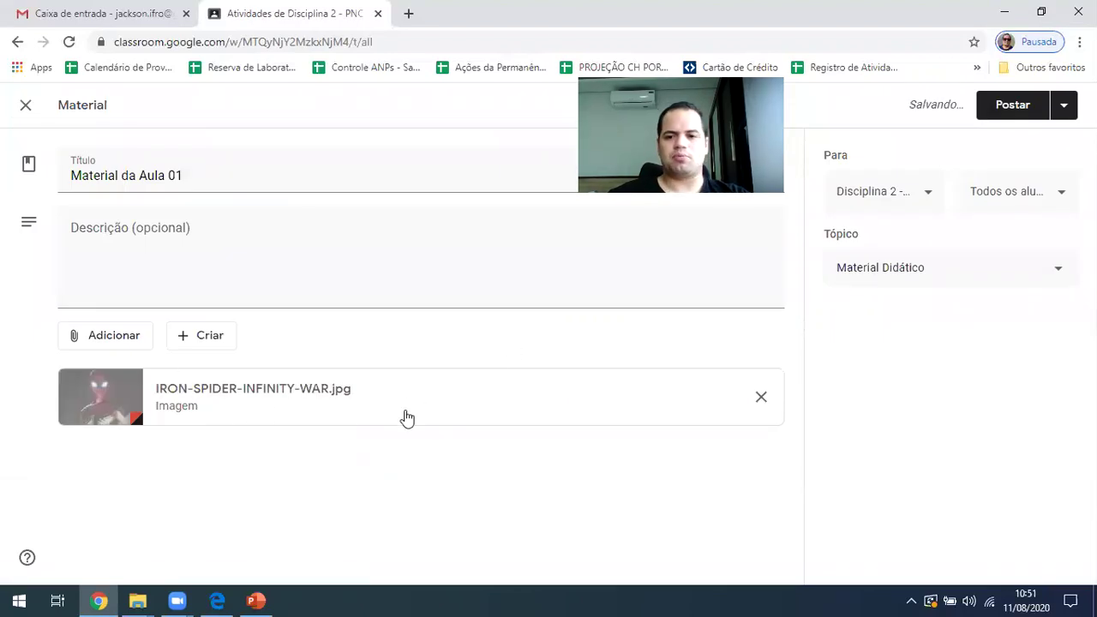
pyautogui.click(1013, 108)
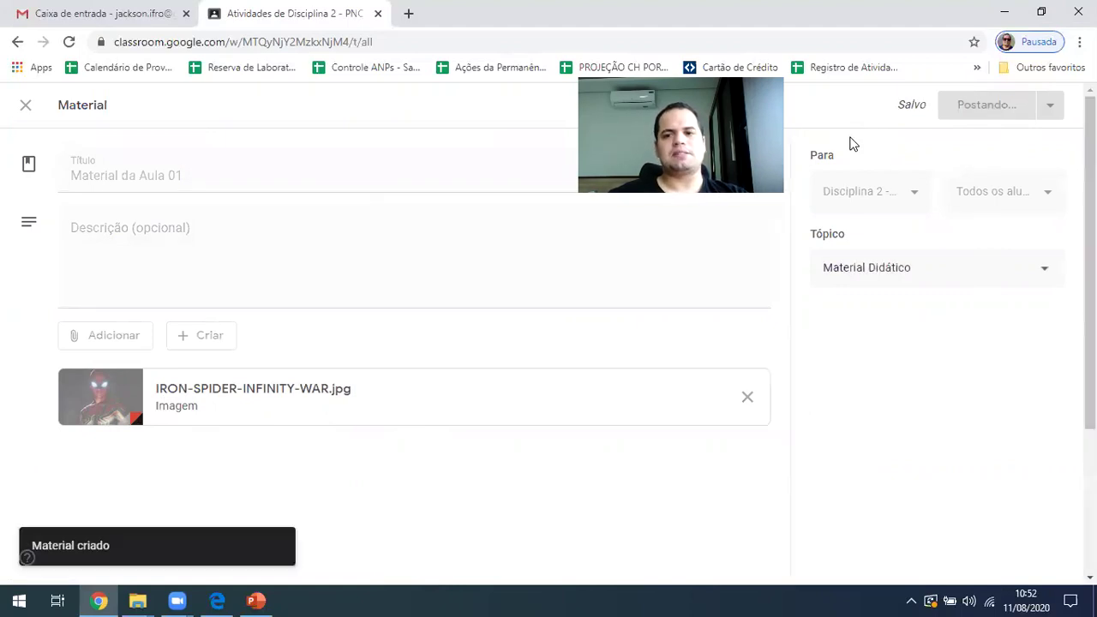
pyautogui.scroll(-3, 407, 409)
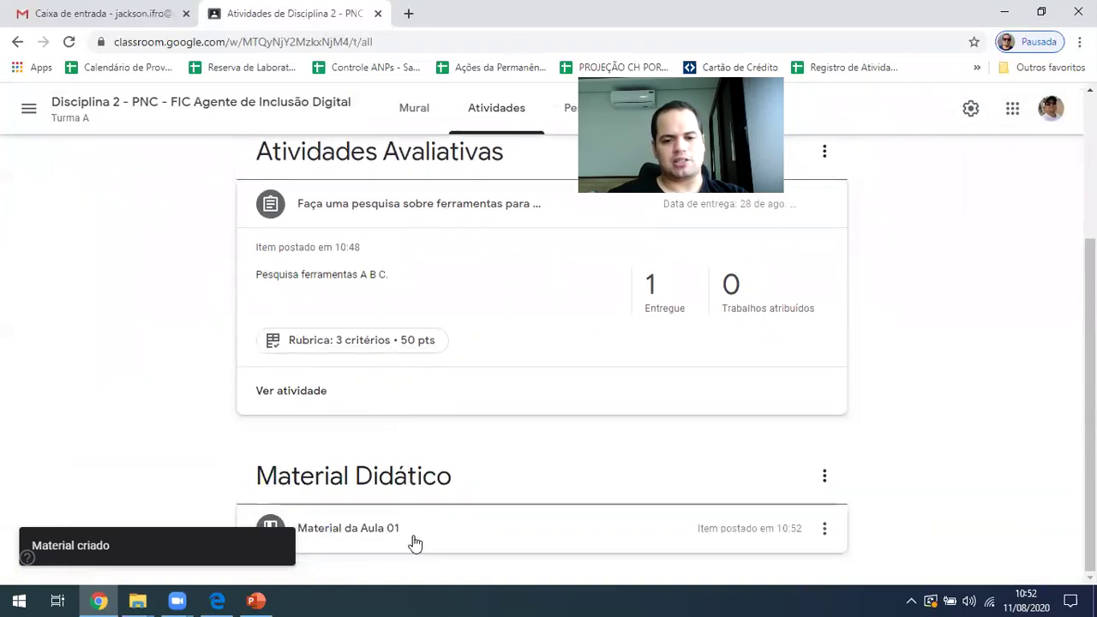
pyautogui.click(412, 543)
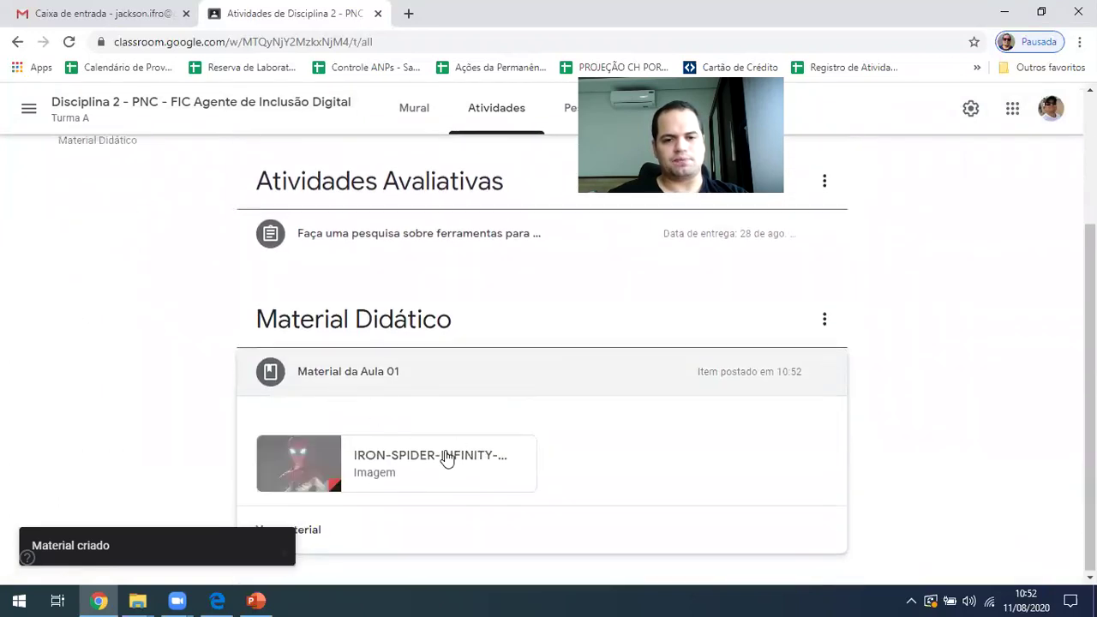
pyautogui.scroll(3, 446, 454)
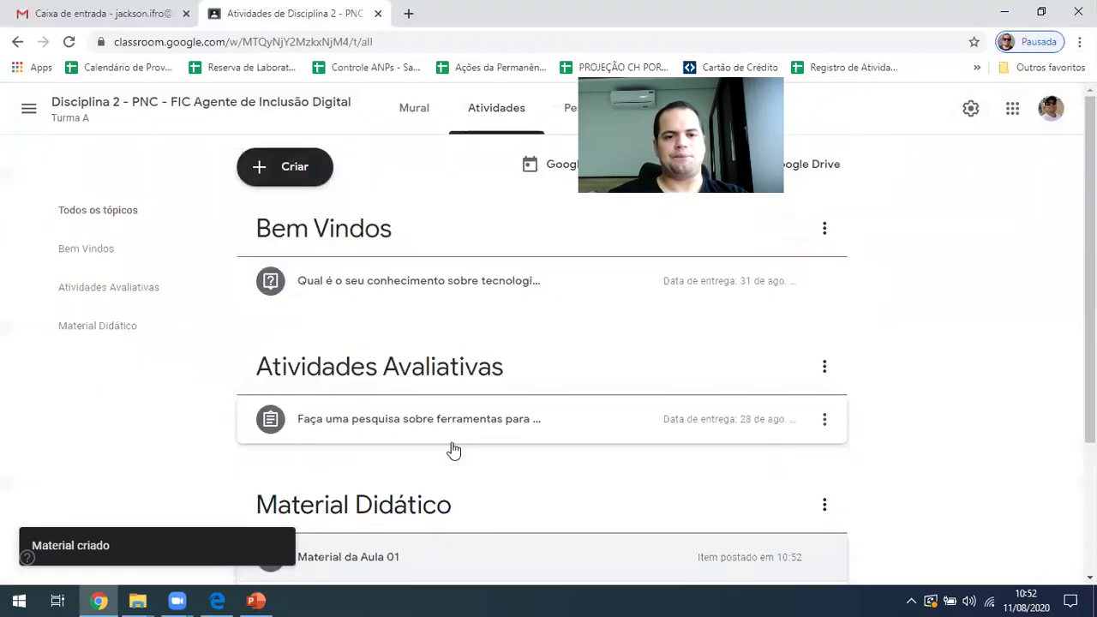
# Start a quiz assignment titled 'Avaliação sobre Aula 01' with instructions 'Esse questionário tem como objetivo...'
pyautogui.click(297, 168)
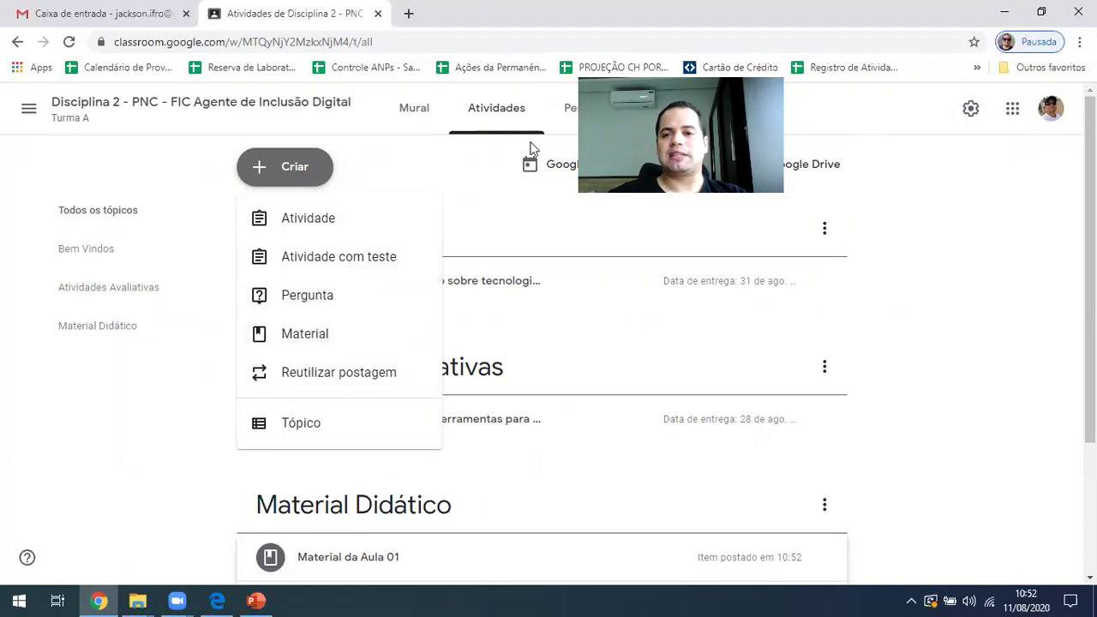
pyautogui.click(348, 264)
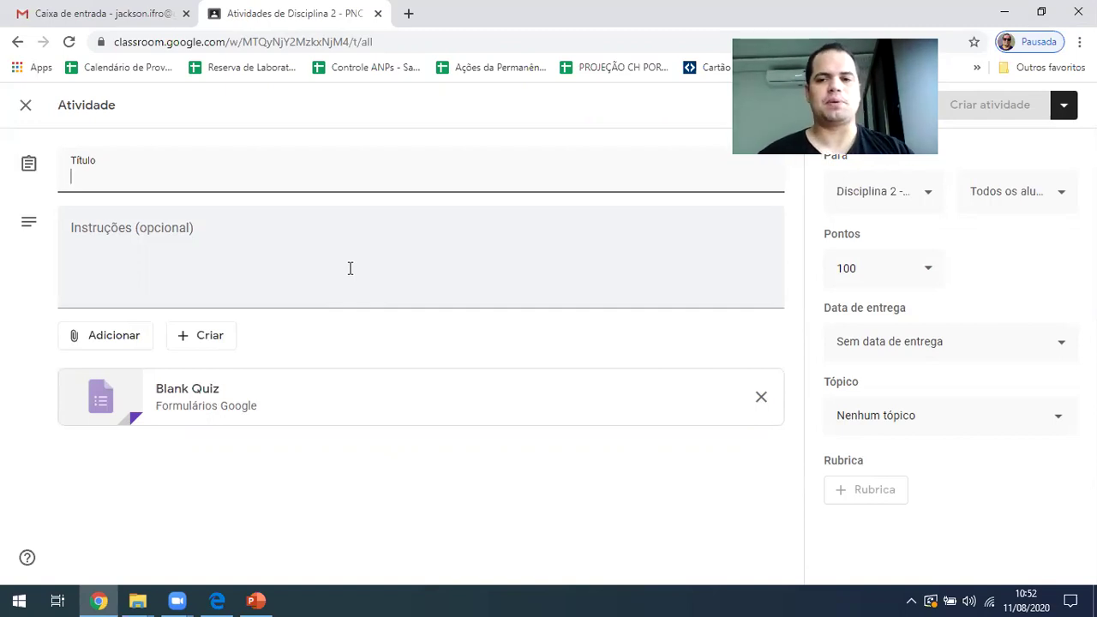
pyautogui.write('Avaliação sobre Aula 01')
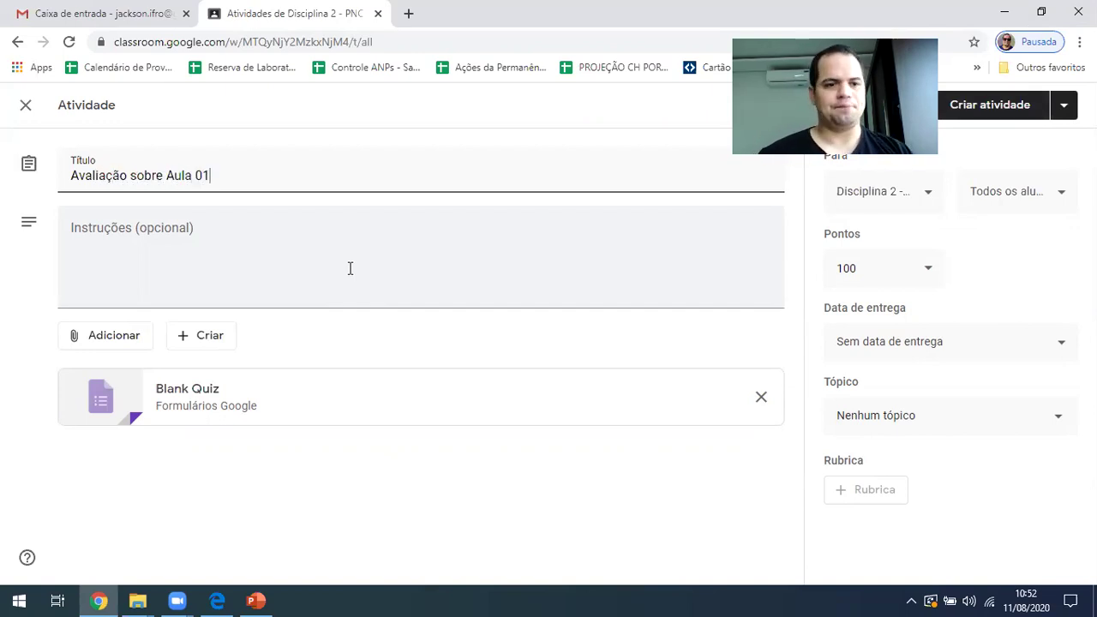
pyautogui.click(349, 268)
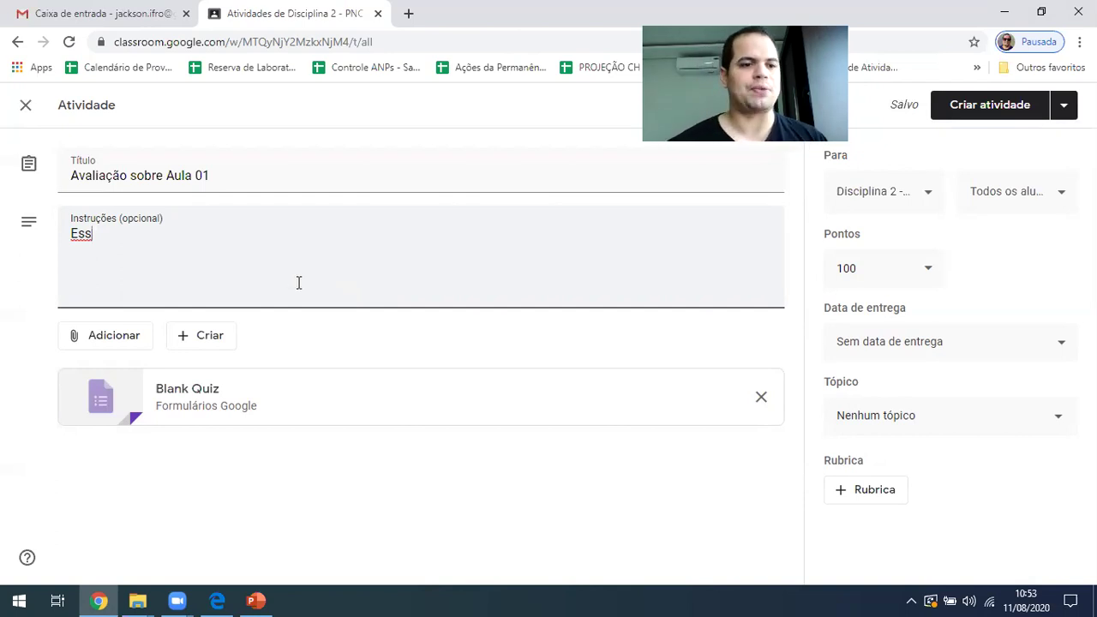
pyautogui.press('BackSpace')
pyautogui.write('e quest')
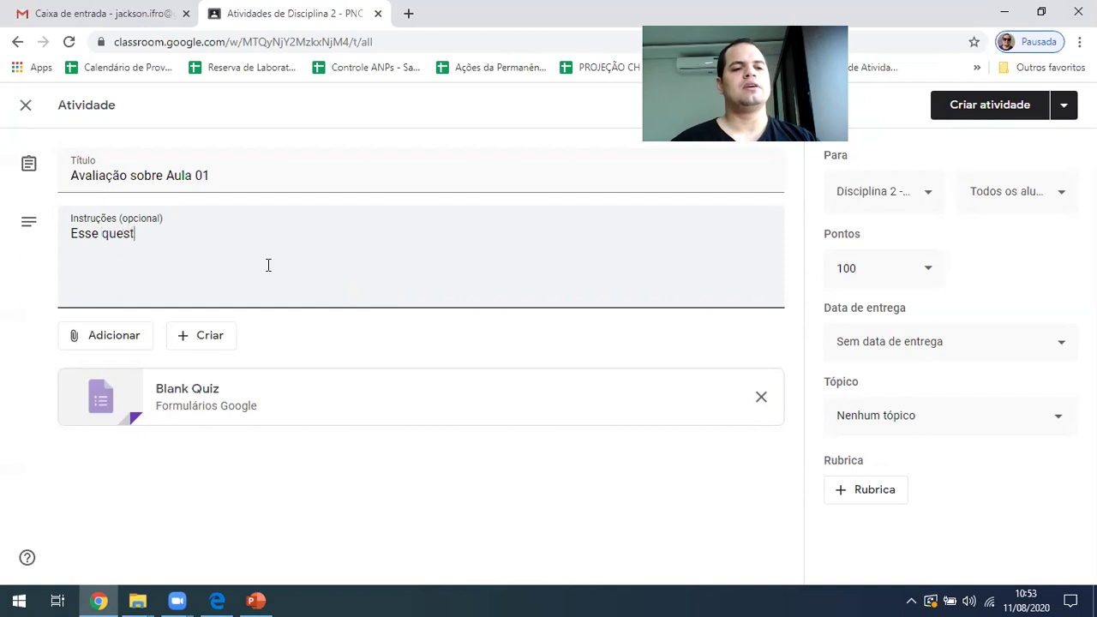
pyautogui.write('ionário tem como objetivo...')
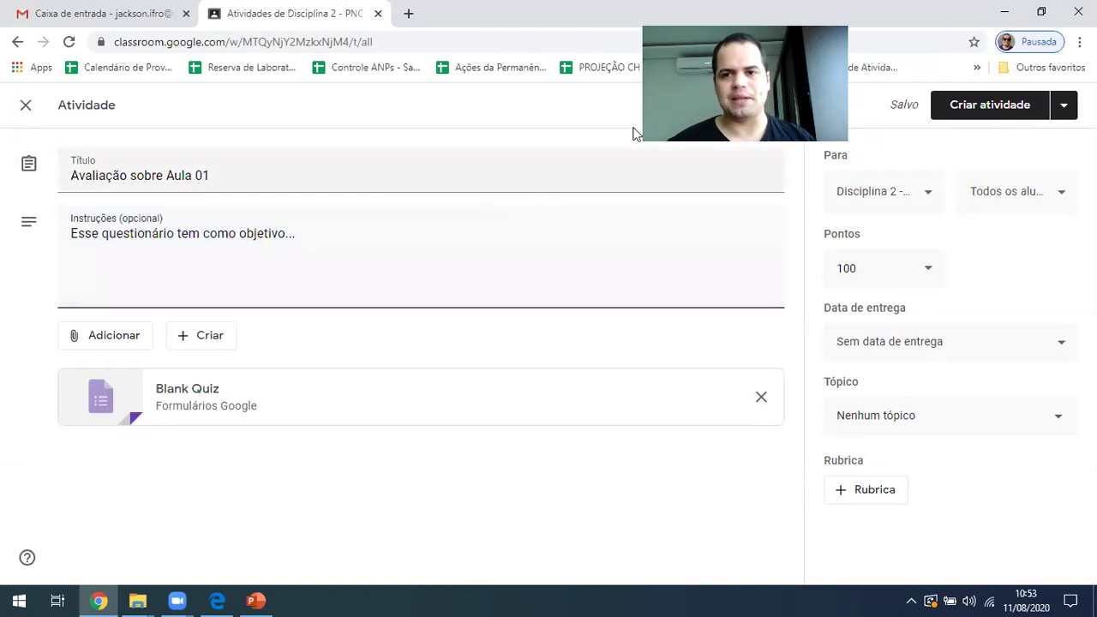
# Set the quiz to 50 points, due 30 August at 23:59
pyautogui.click(889, 265)
pyautogui.write('50')
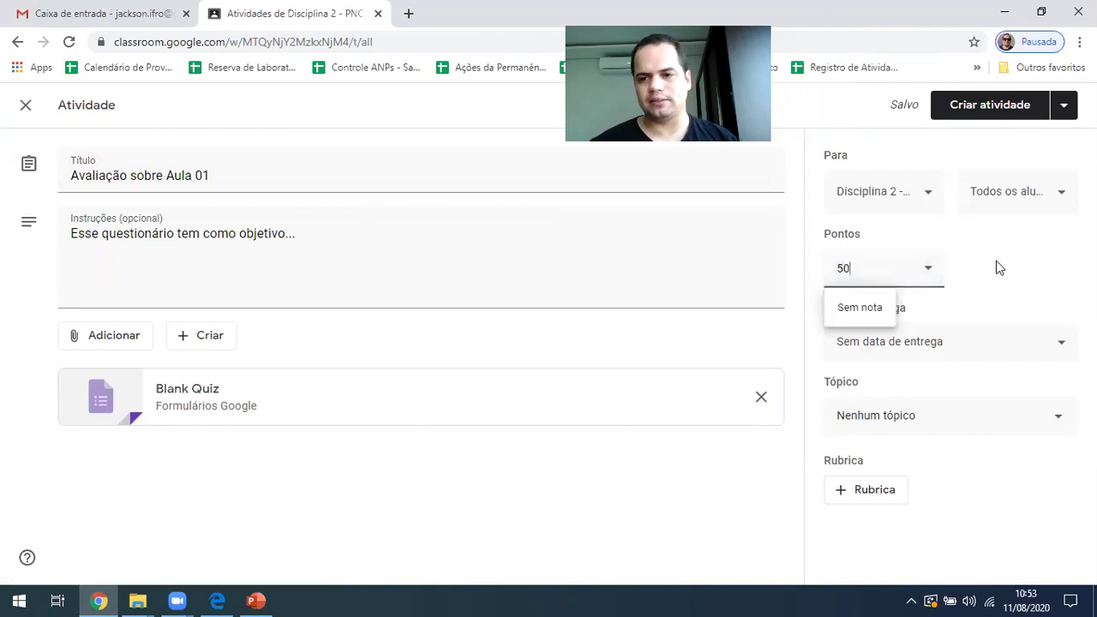
pyautogui.click(997, 263)
pyautogui.click(874, 352)
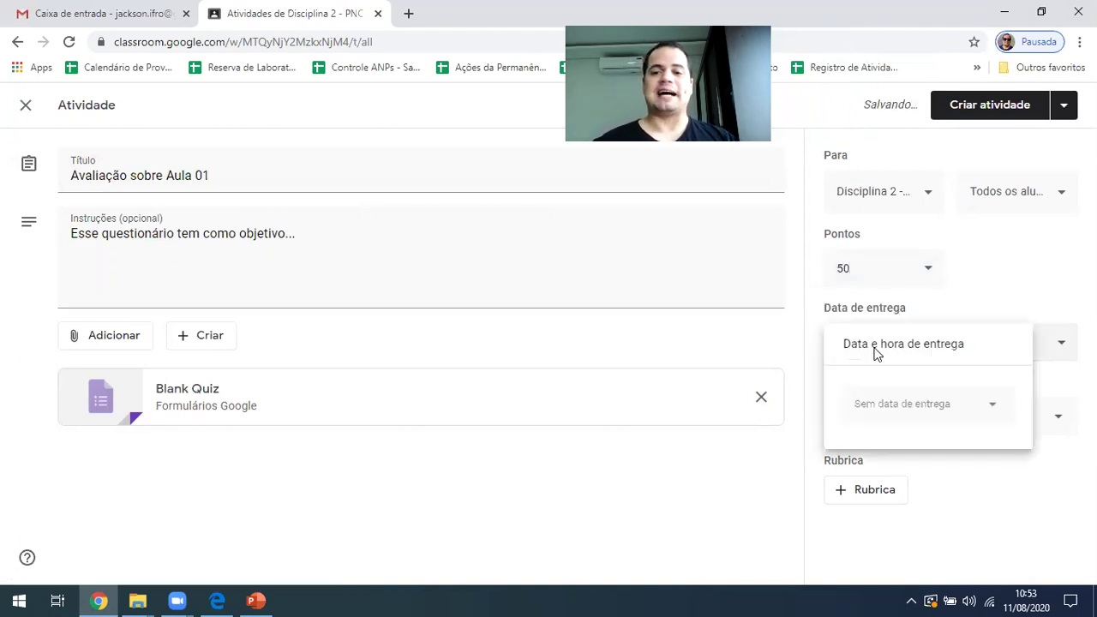
pyautogui.click(941, 421)
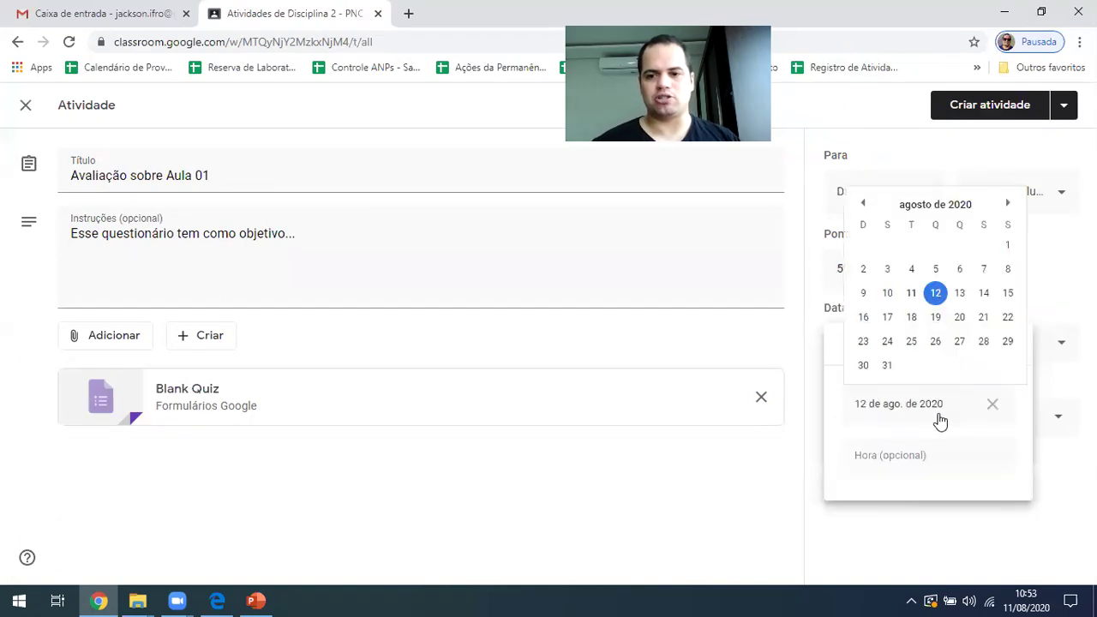
pyautogui.click(986, 341)
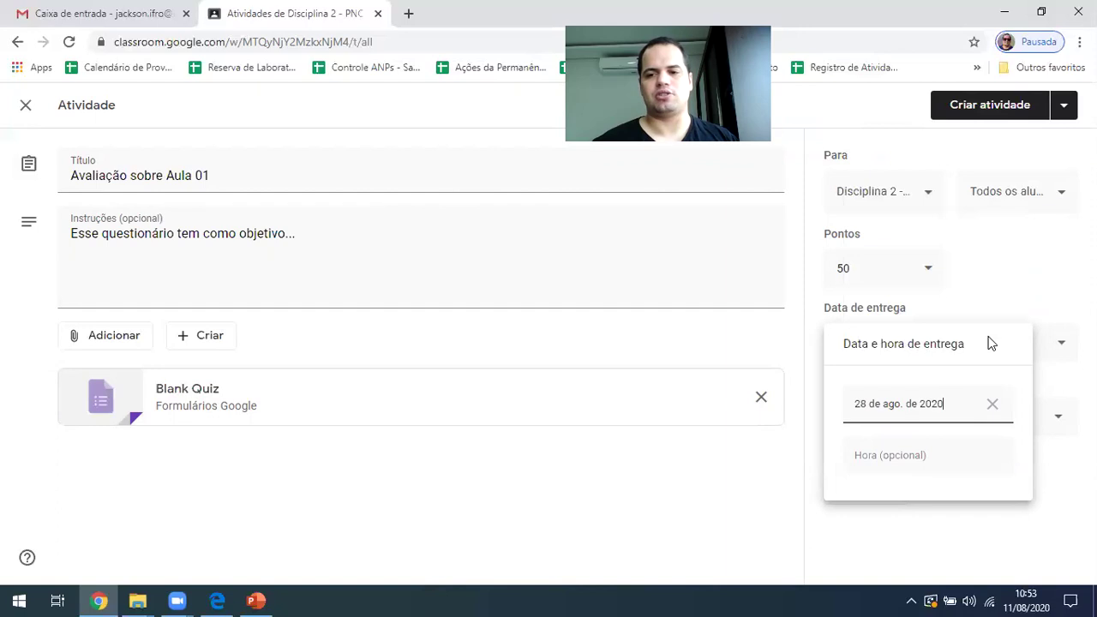
pyautogui.click(985, 407)
pyautogui.click(960, 411)
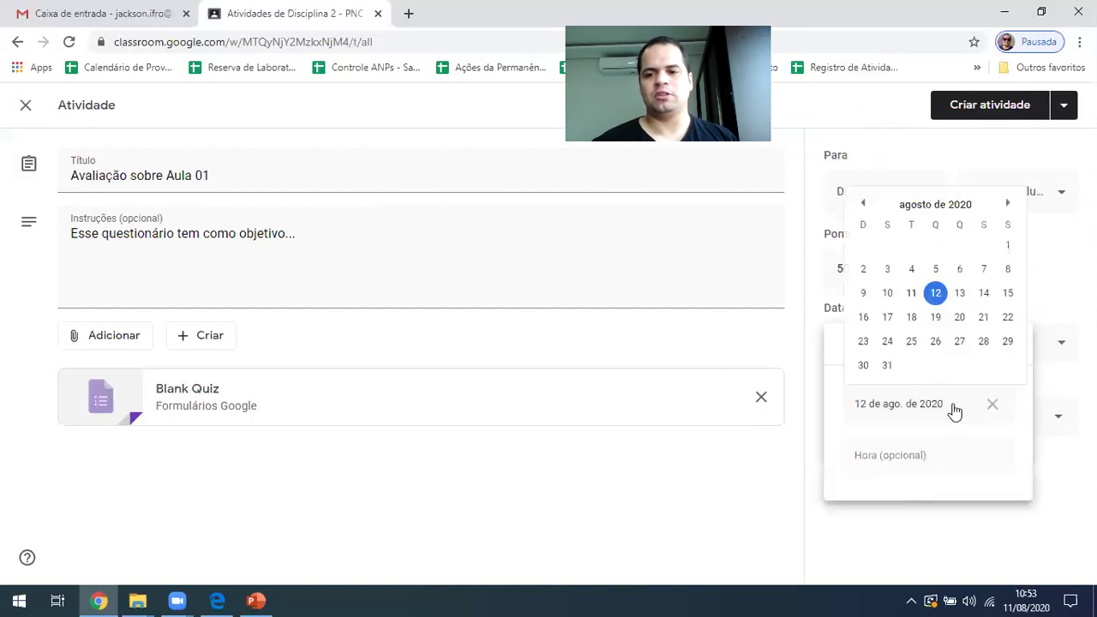
pyautogui.click(867, 370)
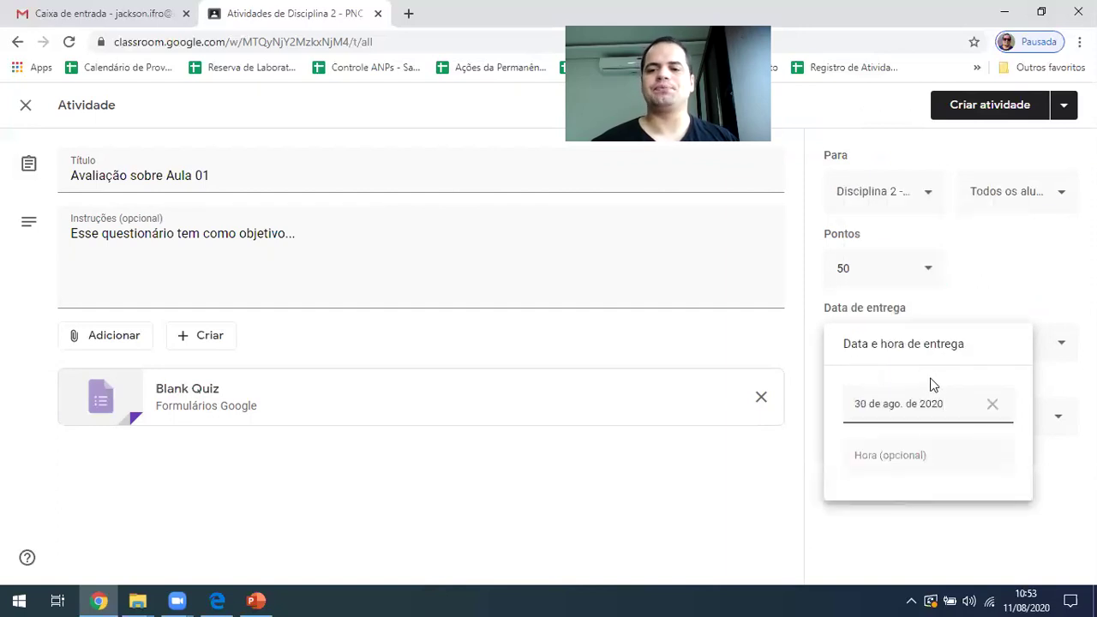
pyautogui.click(933, 462)
pyautogui.click(777, 477)
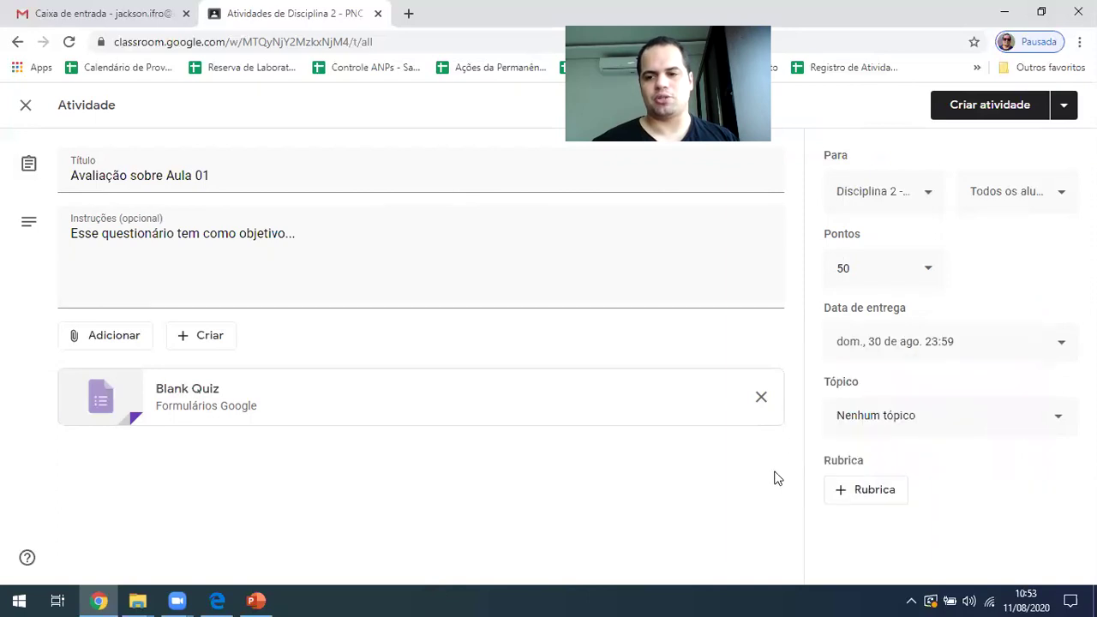
# File the quiz under Atividades Avaliativas without a rubric and open its attached Blank Quiz
pyautogui.click(920, 418)
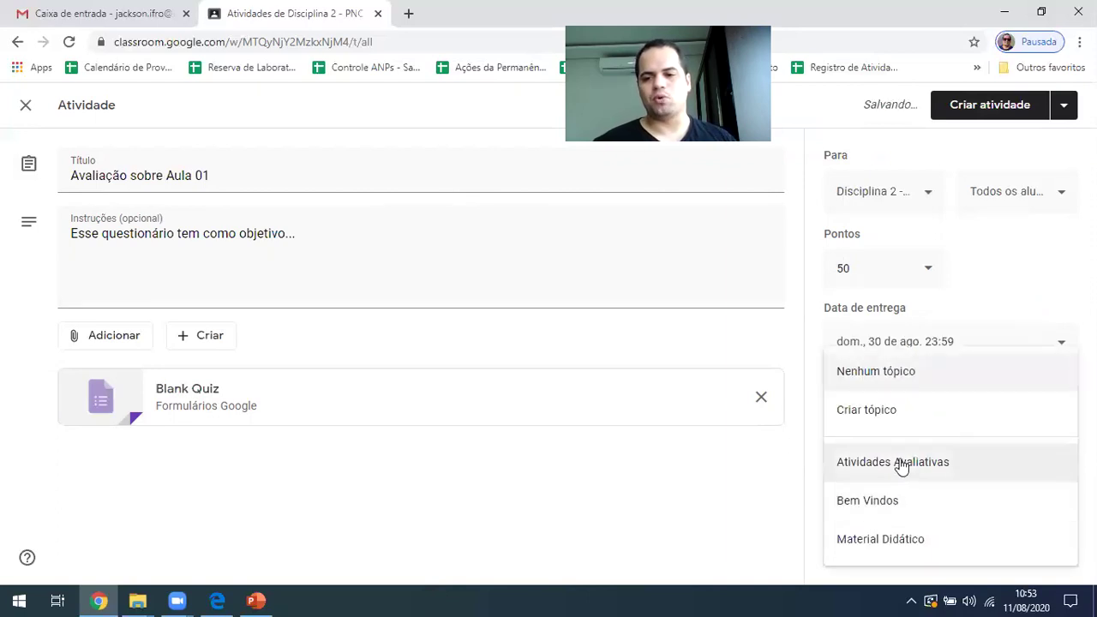
pyautogui.click(915, 460)
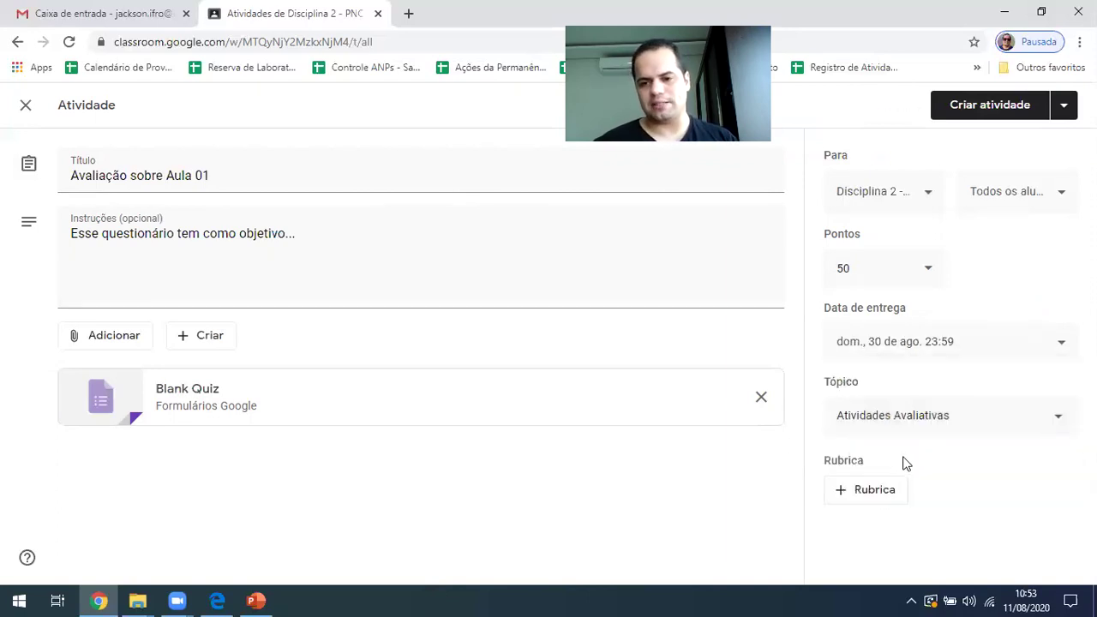
pyautogui.click(882, 499)
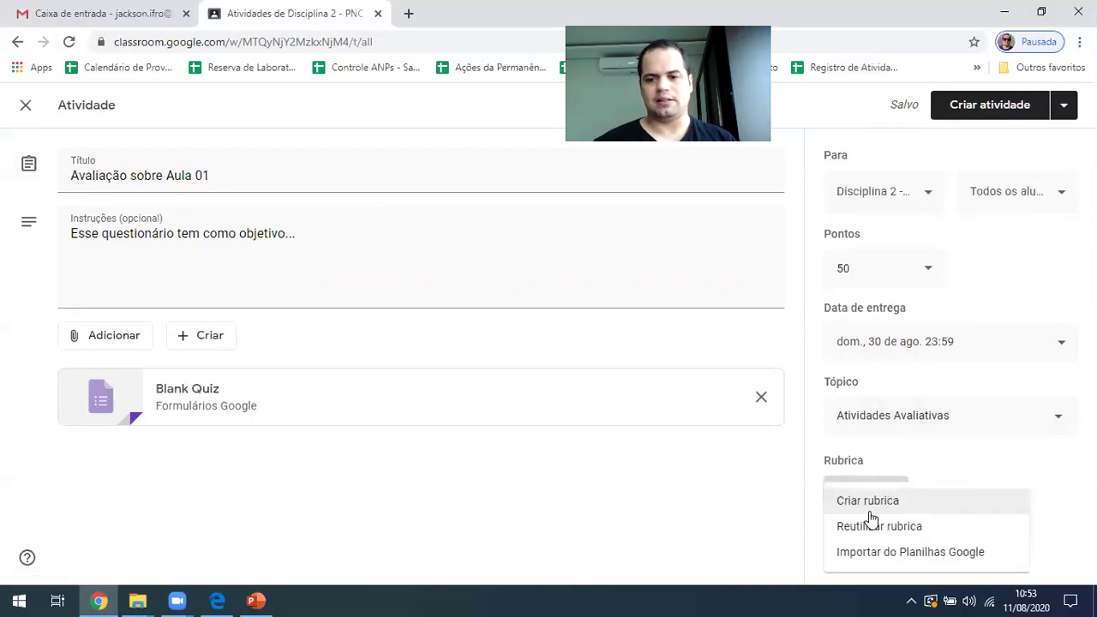
pyautogui.click(672, 474)
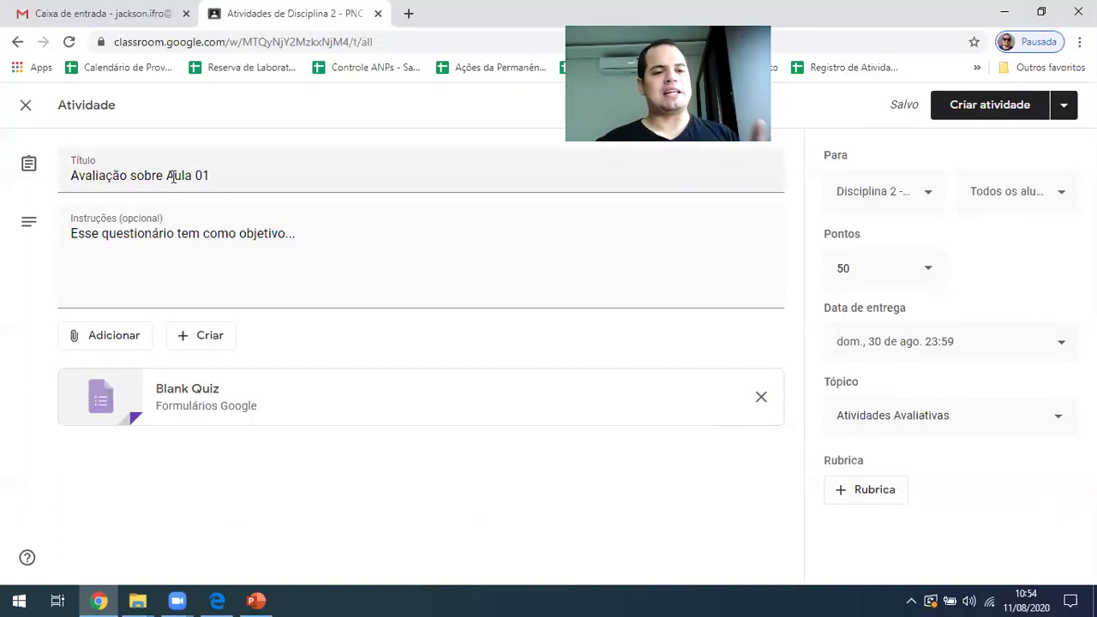
pyautogui.click(181, 243)
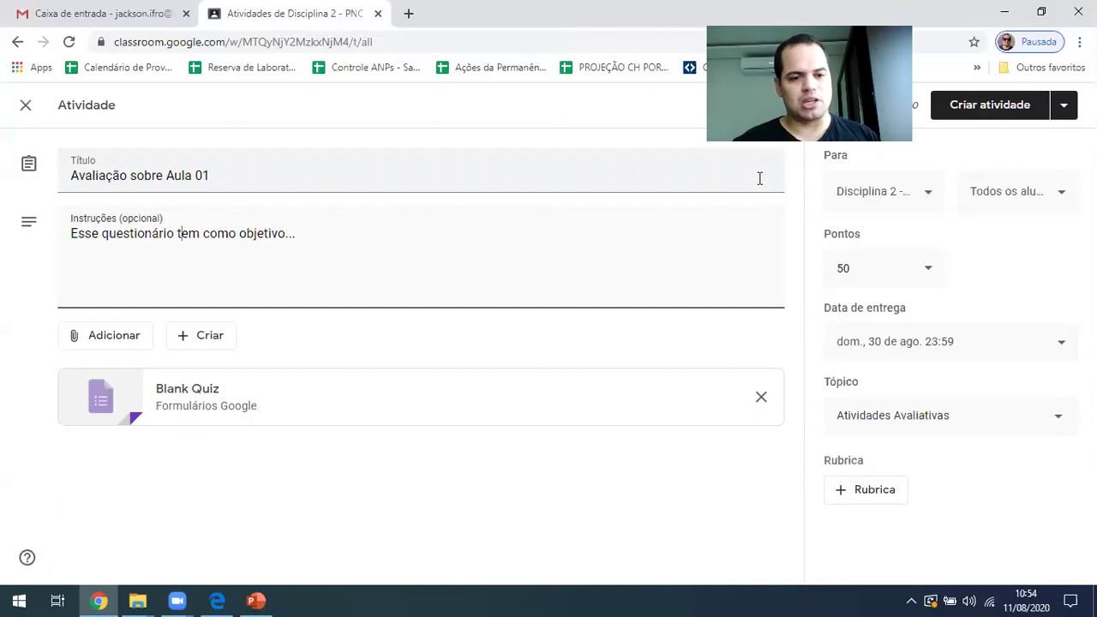
pyautogui.click(192, 398)
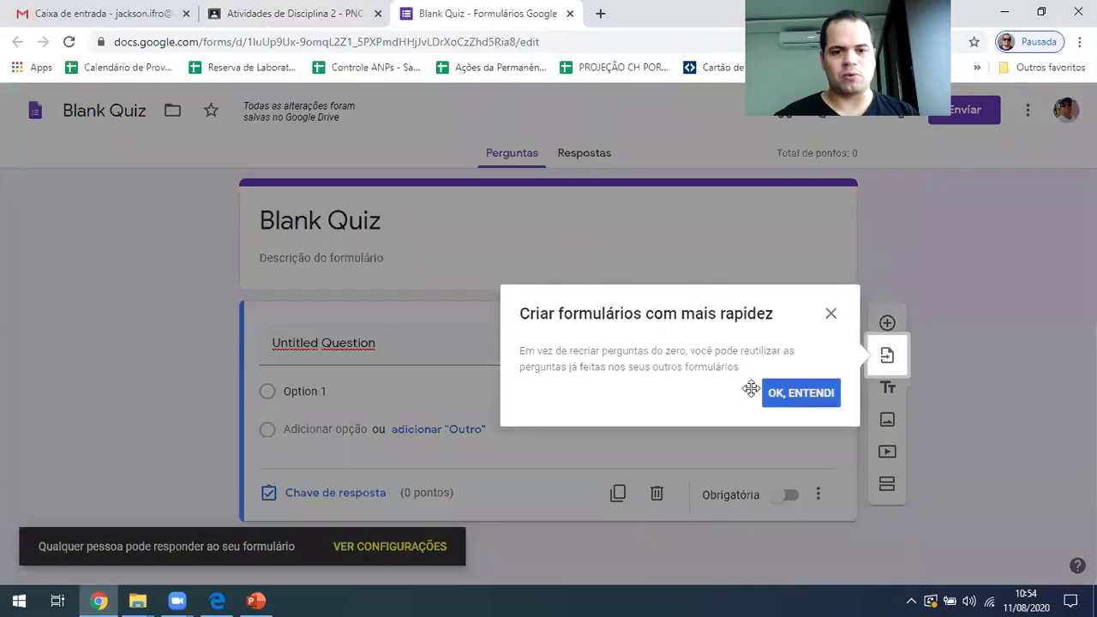
# Replace the form title with the Classroom title 'Avaliação sobre Aula 01'
pyautogui.click(788, 402)
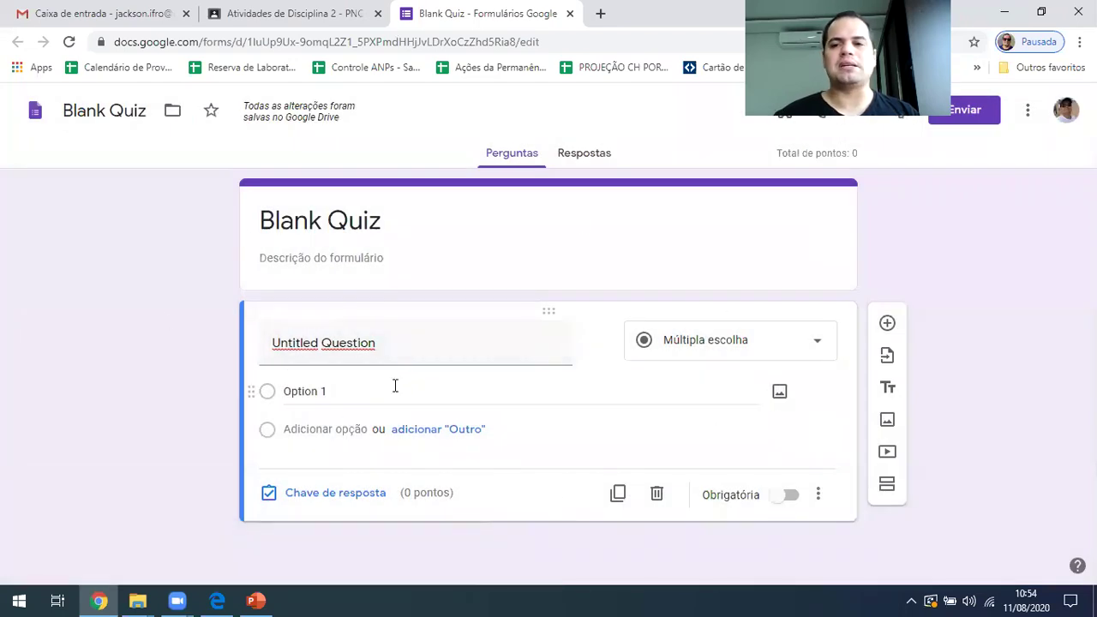
pyautogui.tripleClick(323, 225)
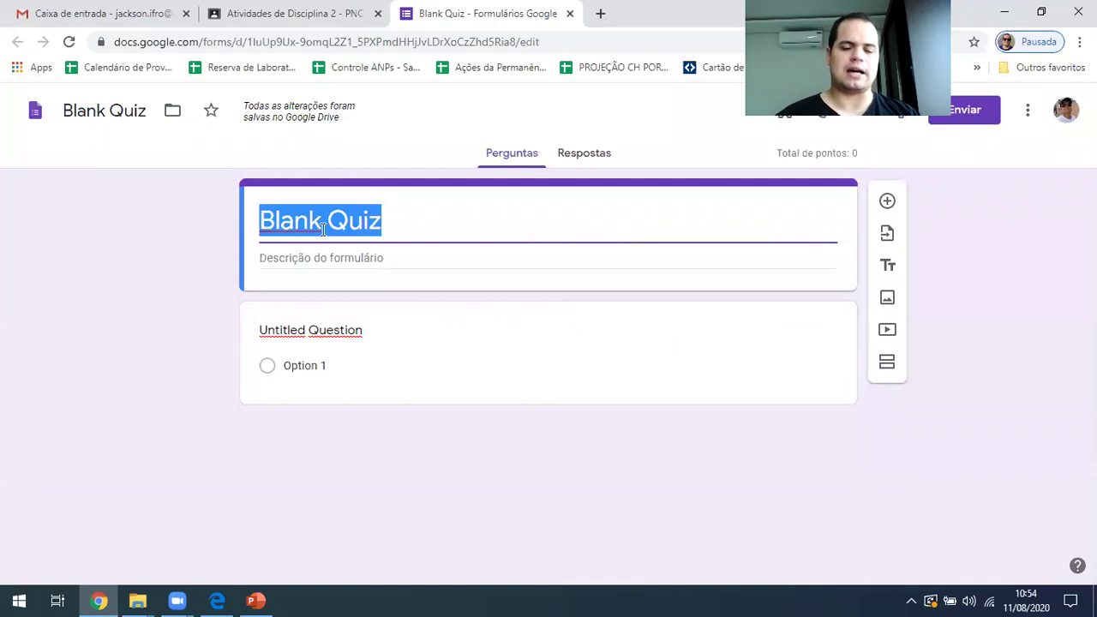
pyautogui.write('Questionário 1')
pyautogui.press('Tab')
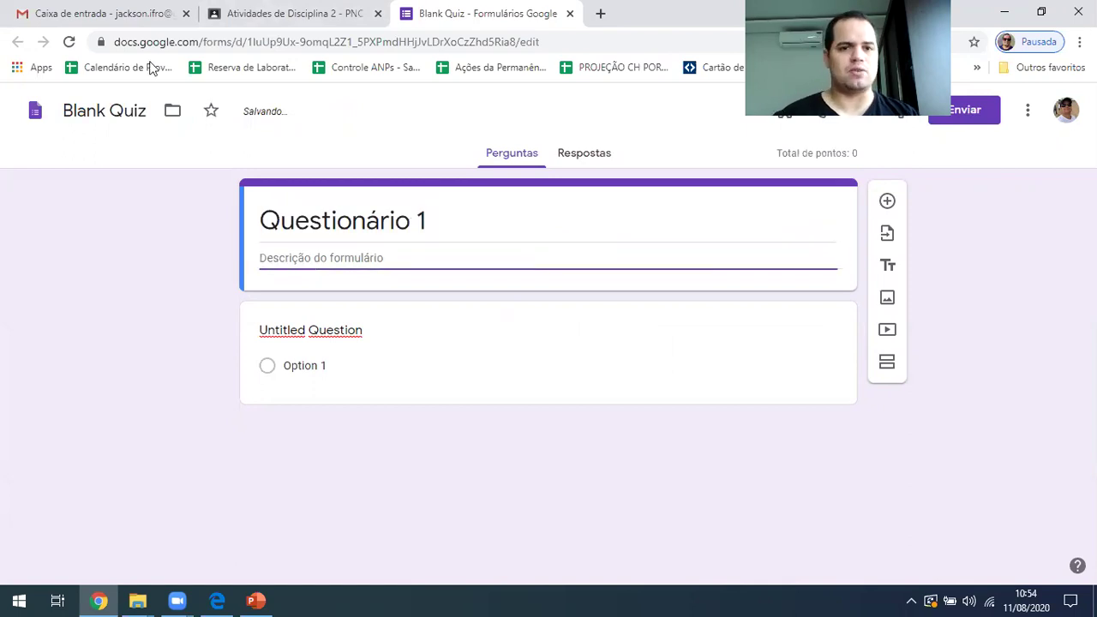
pyautogui.click(291, 14)
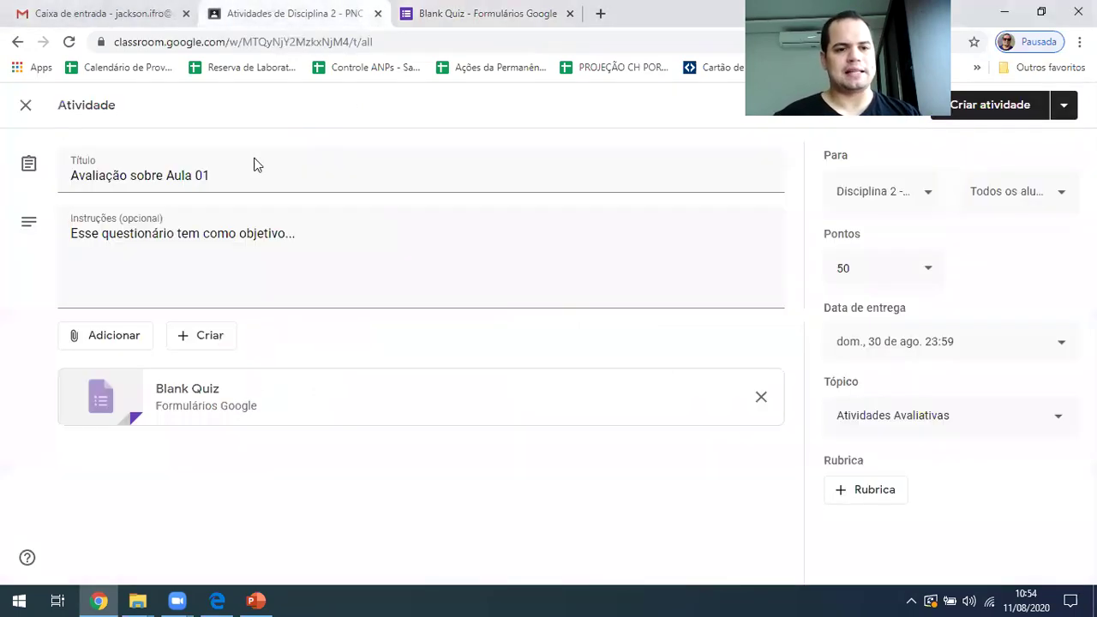
pyautogui.tripleClick(148, 175)
pyautogui.hotkey('ctrl', 'c')
pyautogui.click(429, 14)
pyautogui.hotkey('shift', 'Tab')
pyautogui.hotkey('ctrl', 'v')
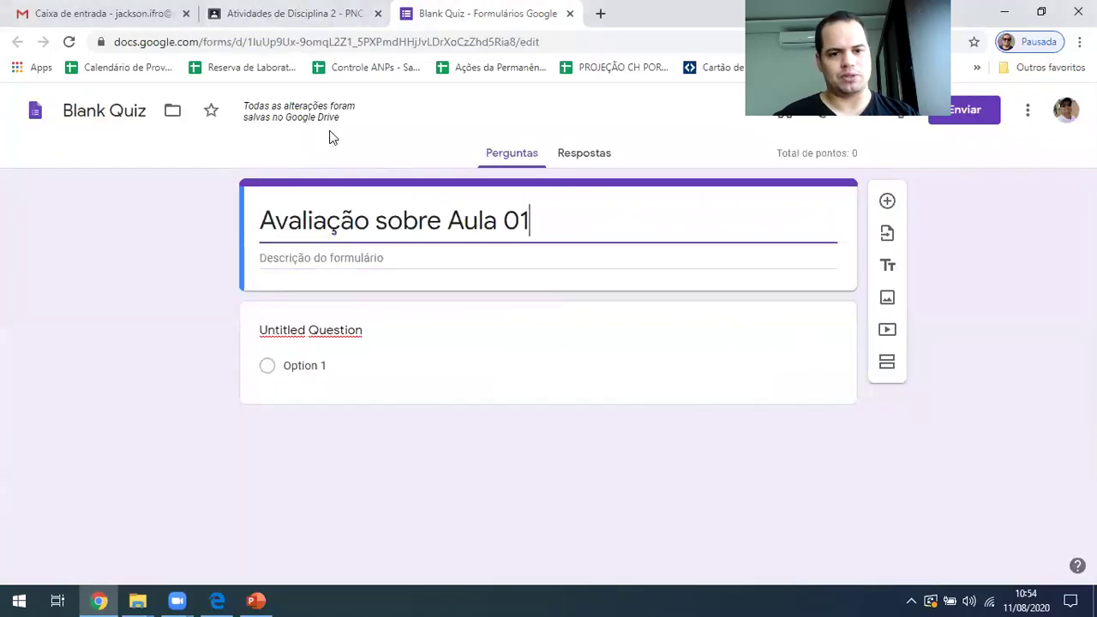
# Copy the assignment instructions into the form description 'Esse questionário tem como objetivo...'
pyautogui.click(274, 13)
pyautogui.tripleClick(182, 248)
pyautogui.hotkey('ctrl', 'c')
pyautogui.click(435, 26)
pyautogui.click(333, 261)
pyautogui.hotkey('ctrl', 'v')
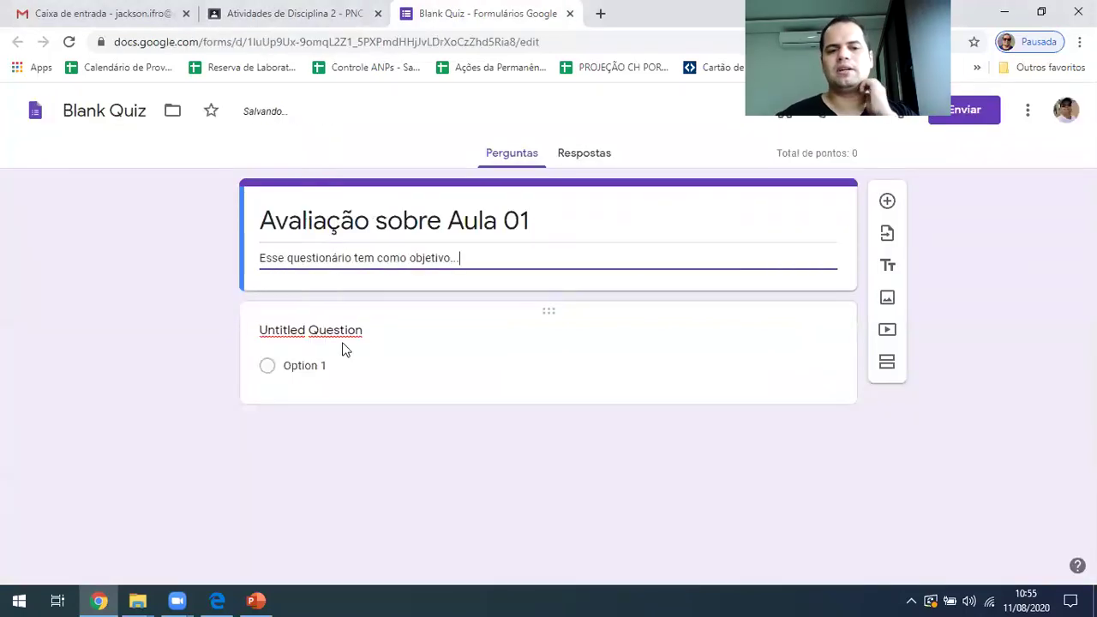
pyautogui.click(342, 349)
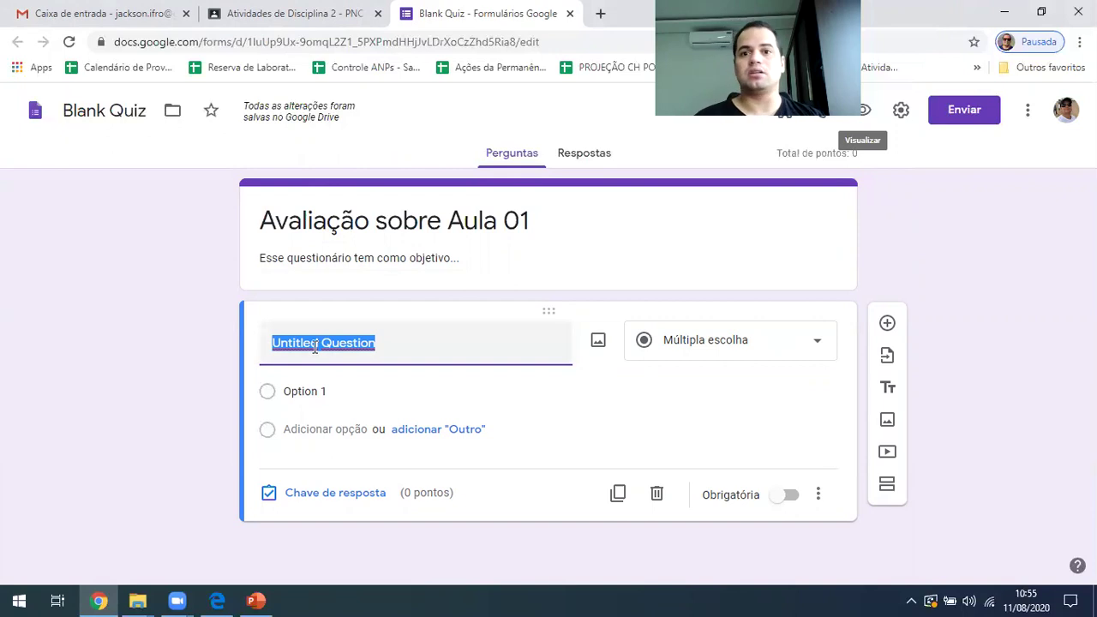
# Write the first question 'Qual é o nome nome do último filme dos Vingadores?' as multiple choice
pyautogui.write('Qual é')
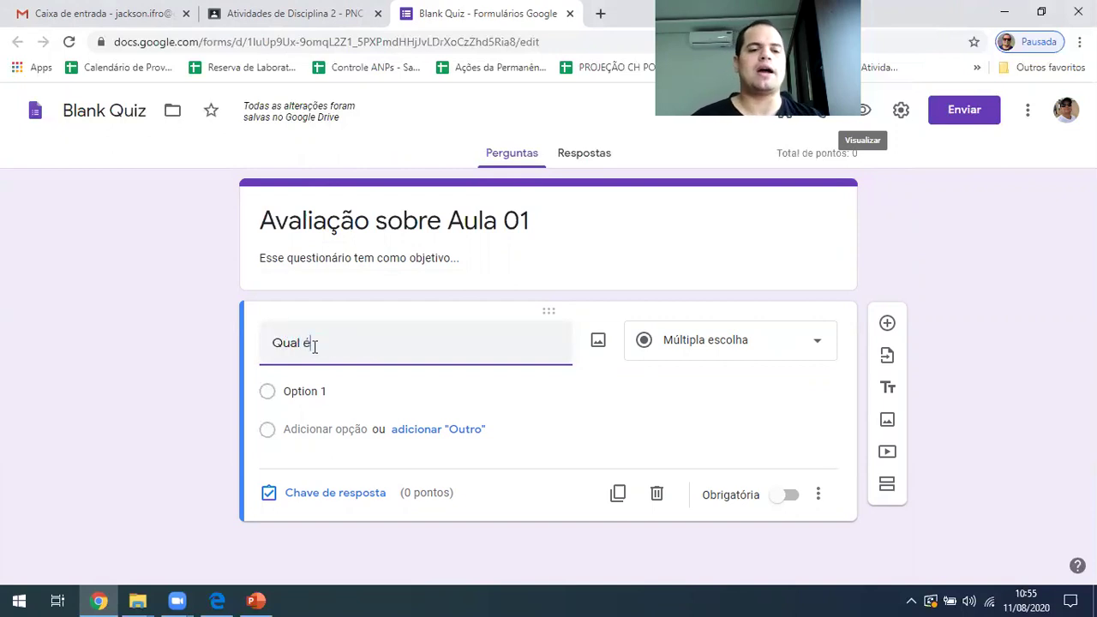
pyautogui.write(' o nome nome do último vin')
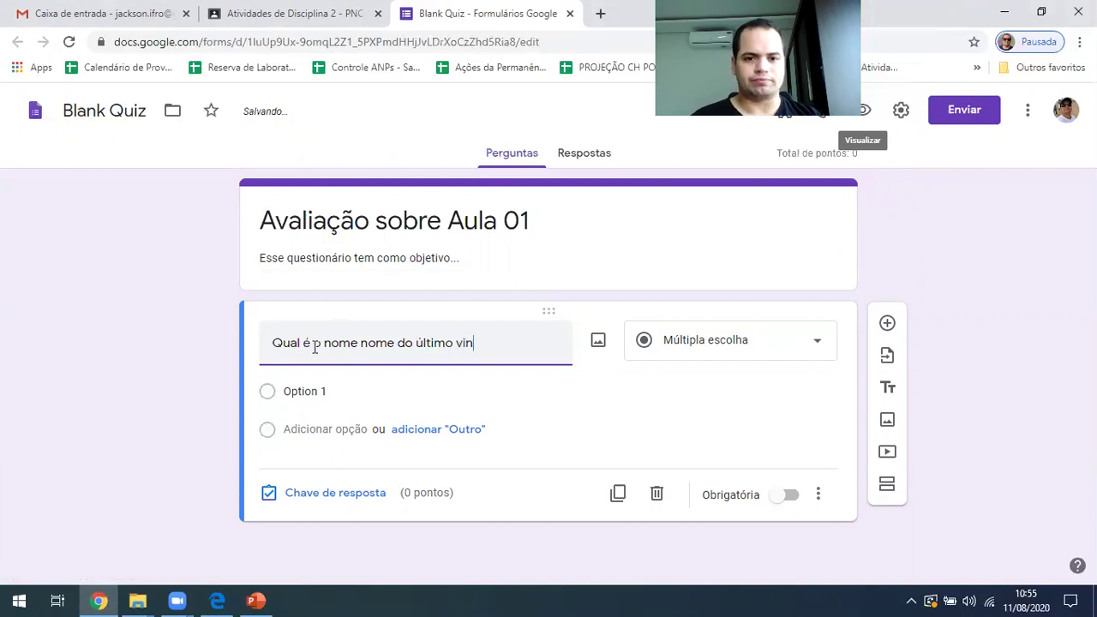
pyautogui.press('BackSpace')
pyautogui.press('BackSpace')
pyautogui.press('BackSpace')
pyautogui.write('filme do ')
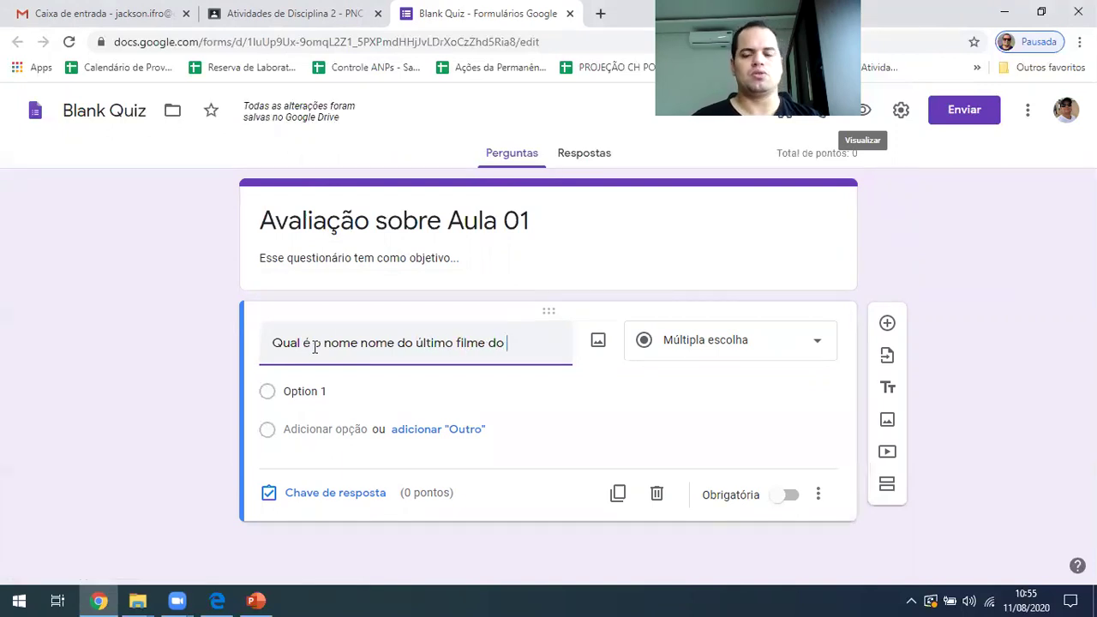
pyautogui.write('s Vingadore')
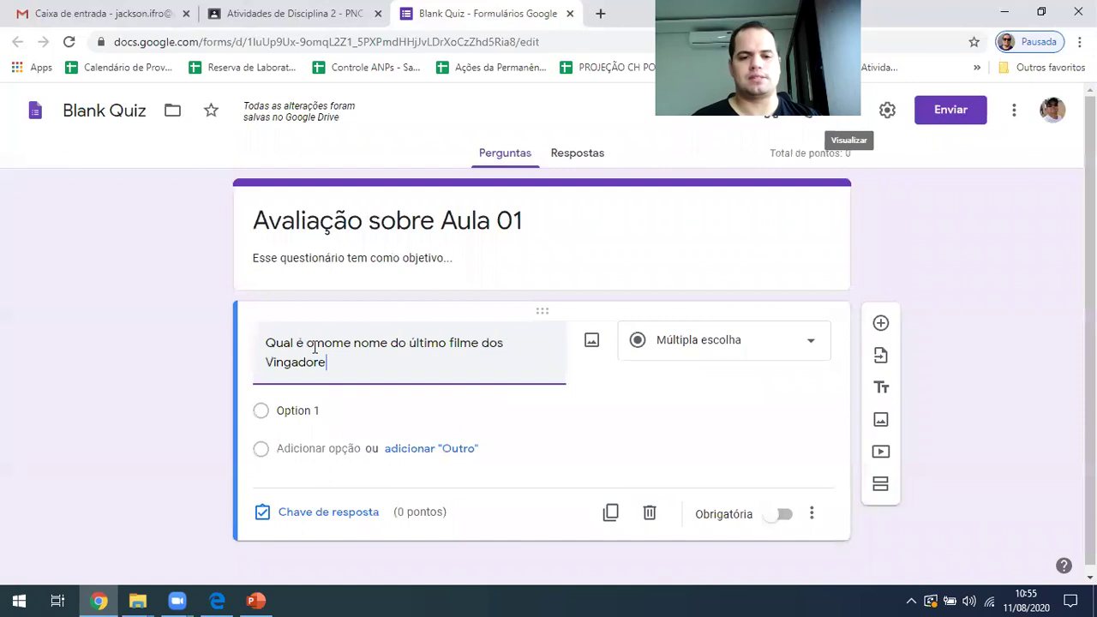
pyautogui.press('BackSpace')
pyautogui.press('BackSpace')
pyautogui.write('s?')
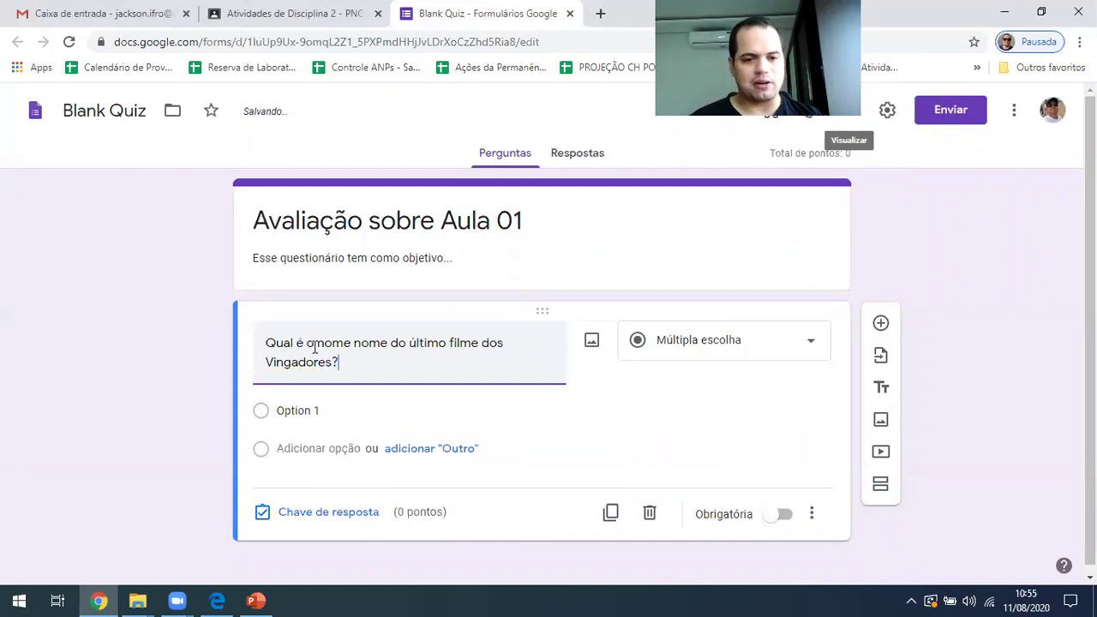
pyautogui.click(659, 343)
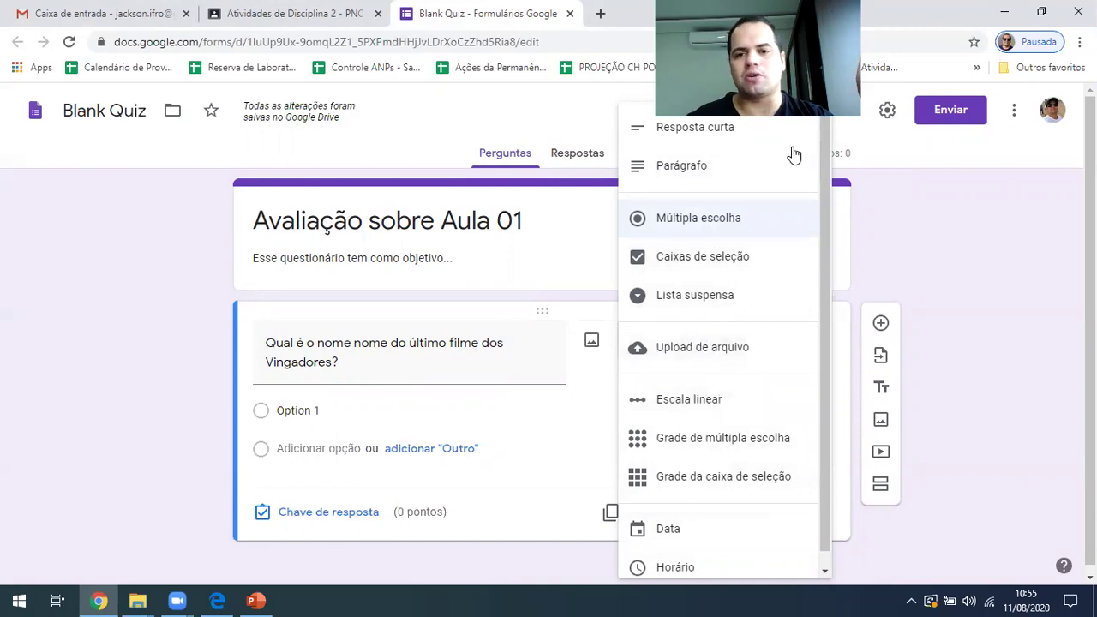
pyautogui.click(677, 133)
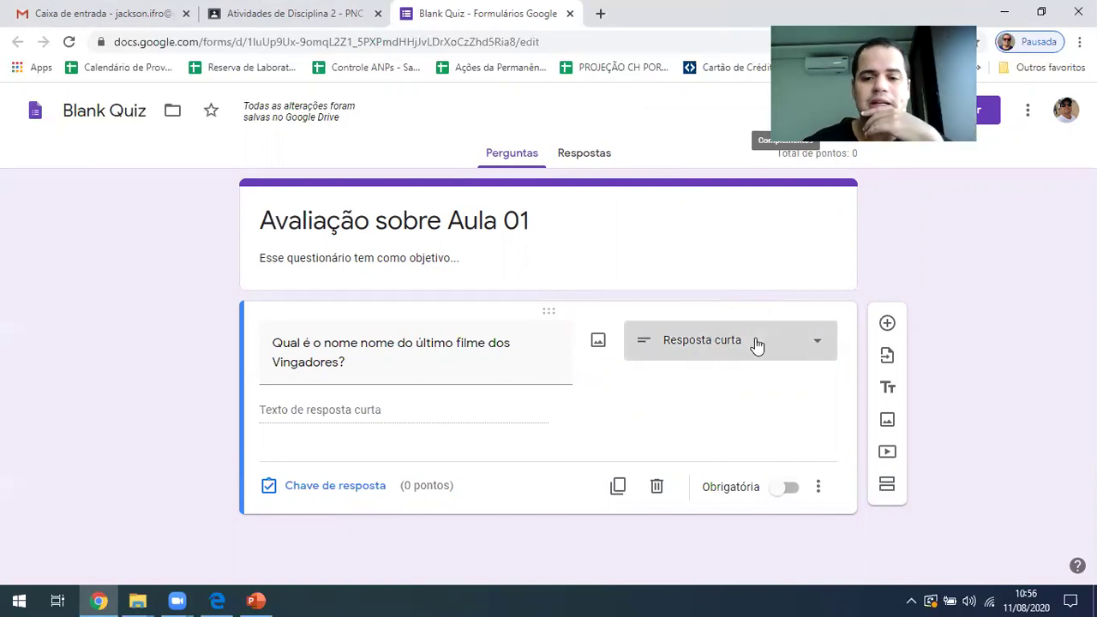
pyautogui.click(757, 345)
pyautogui.click(717, 223)
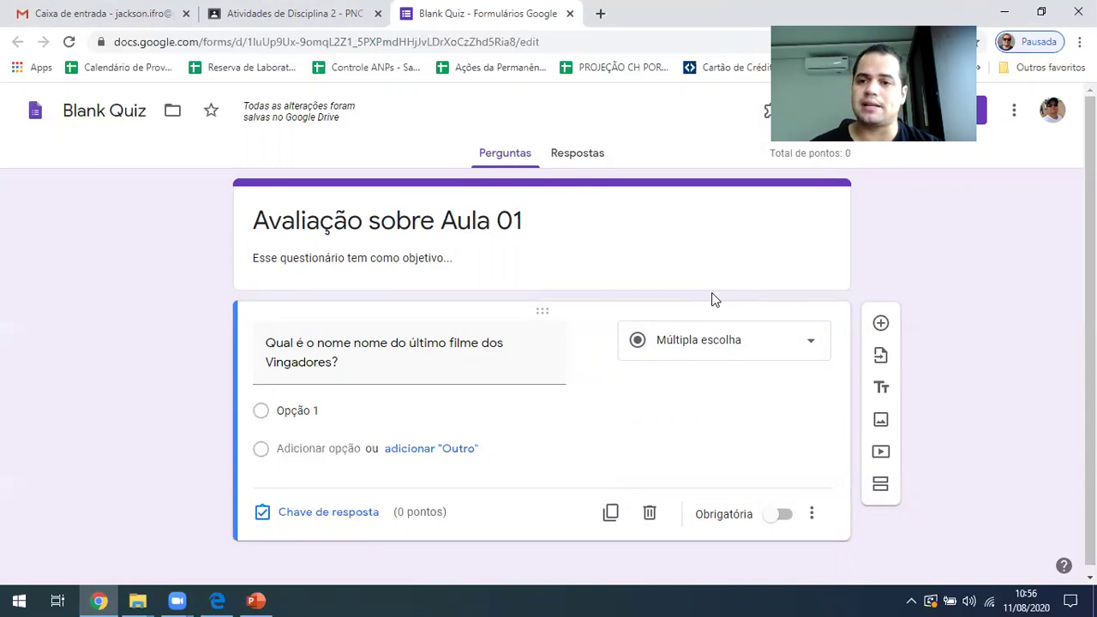
pyautogui.click(298, 411)
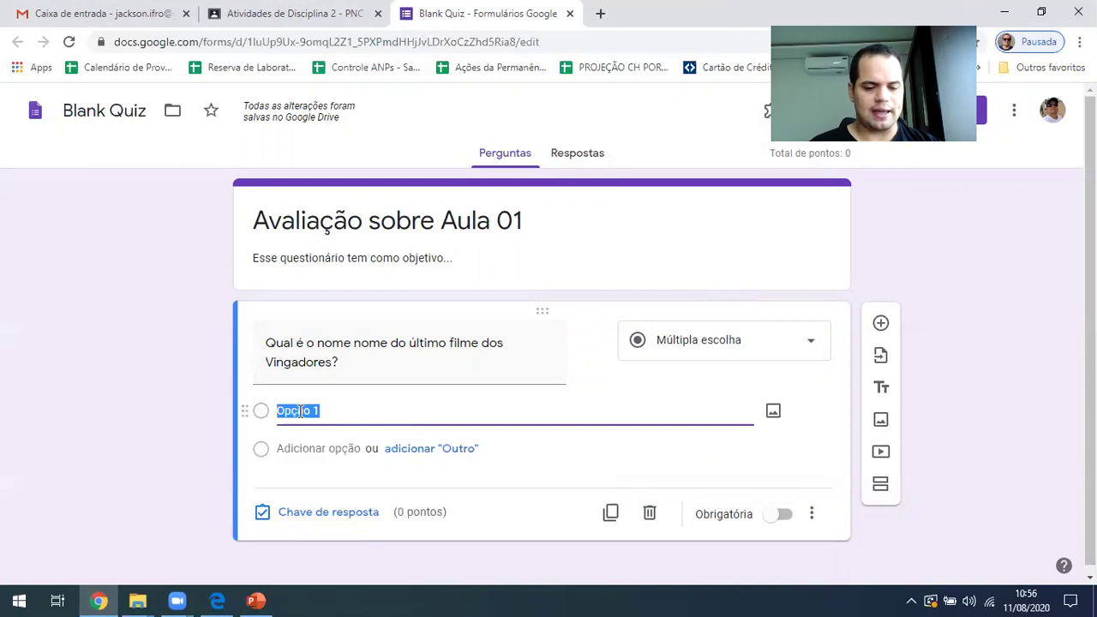
# Enter the options Ultimato, Guerra Infinita, Era de Utron and Primeiro Vingador
pyautogui.write('ultim')
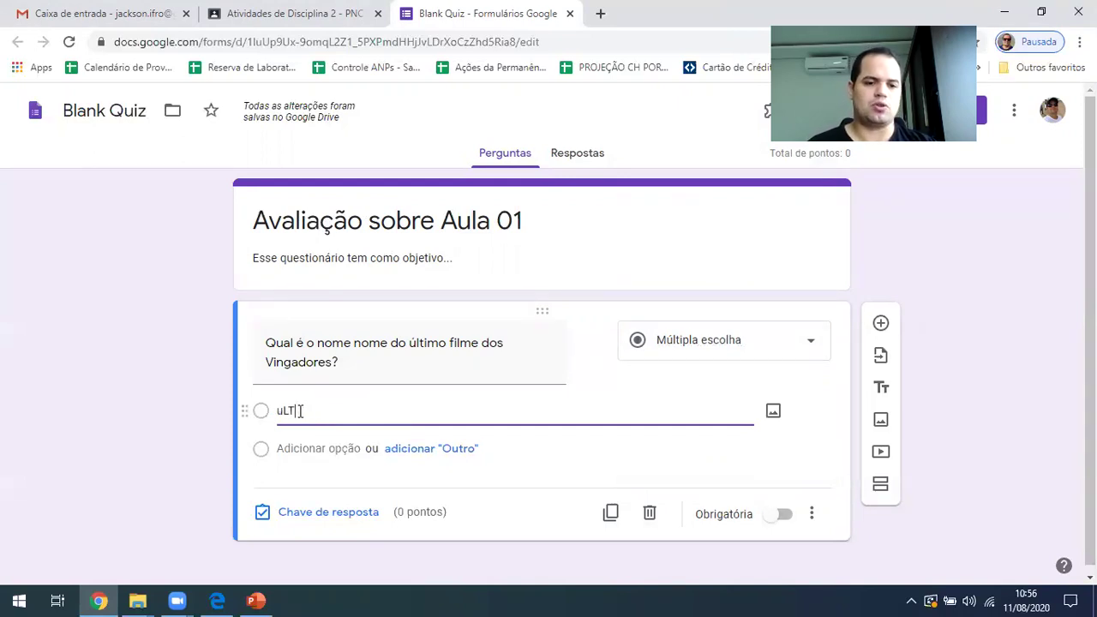
pyautogui.write('ato')
pyautogui.press('Return')
pyautogui.write('Guerra')
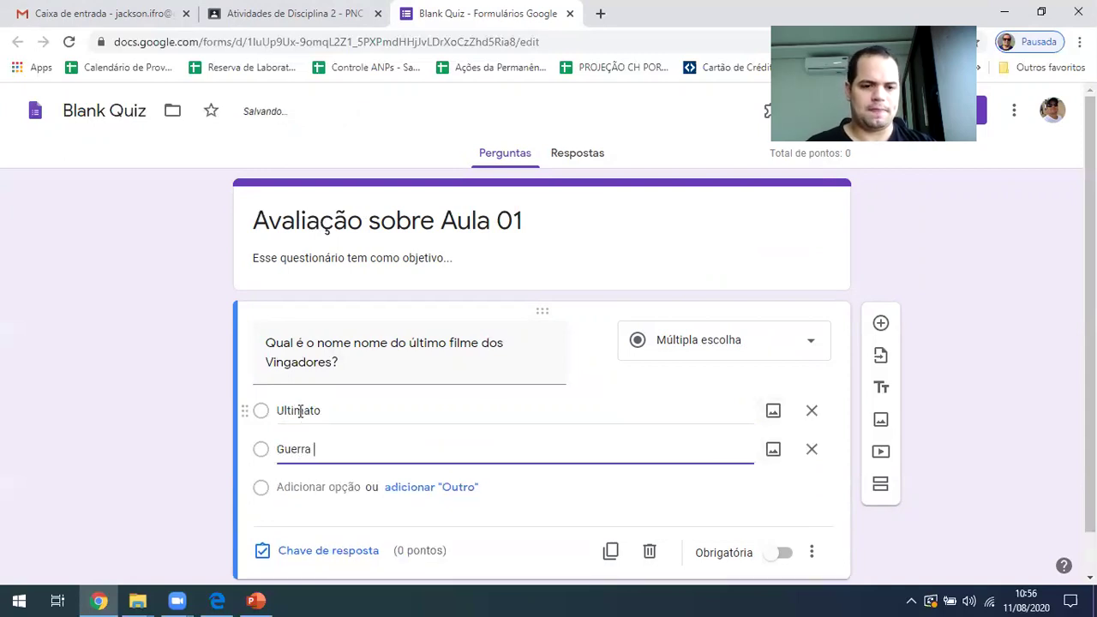
pyautogui.press('Tab')
pyautogui.press('Tab')
pyautogui.press('Tab')
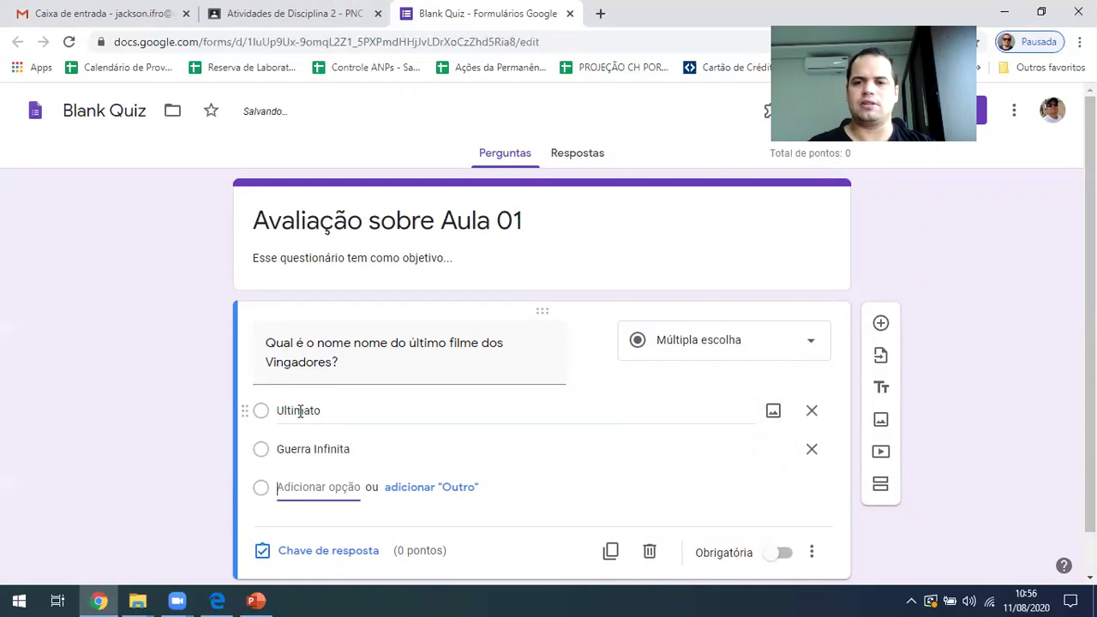
pyautogui.write('Era de Utron')
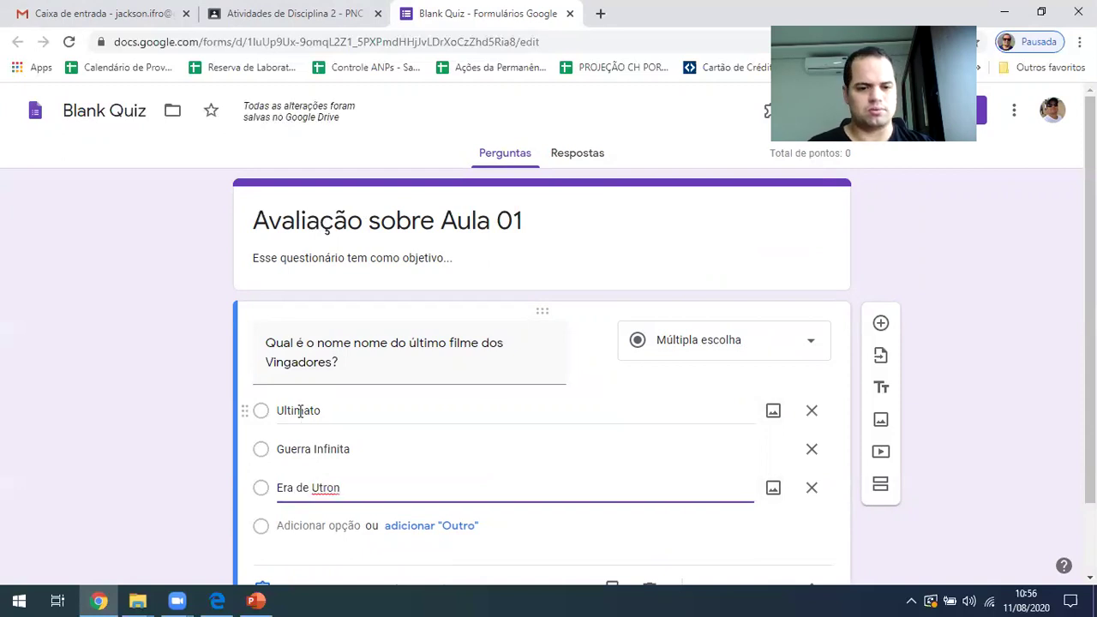
pyautogui.press('Tab')
pyautogui.press('Tab')
pyautogui.press('Tab')
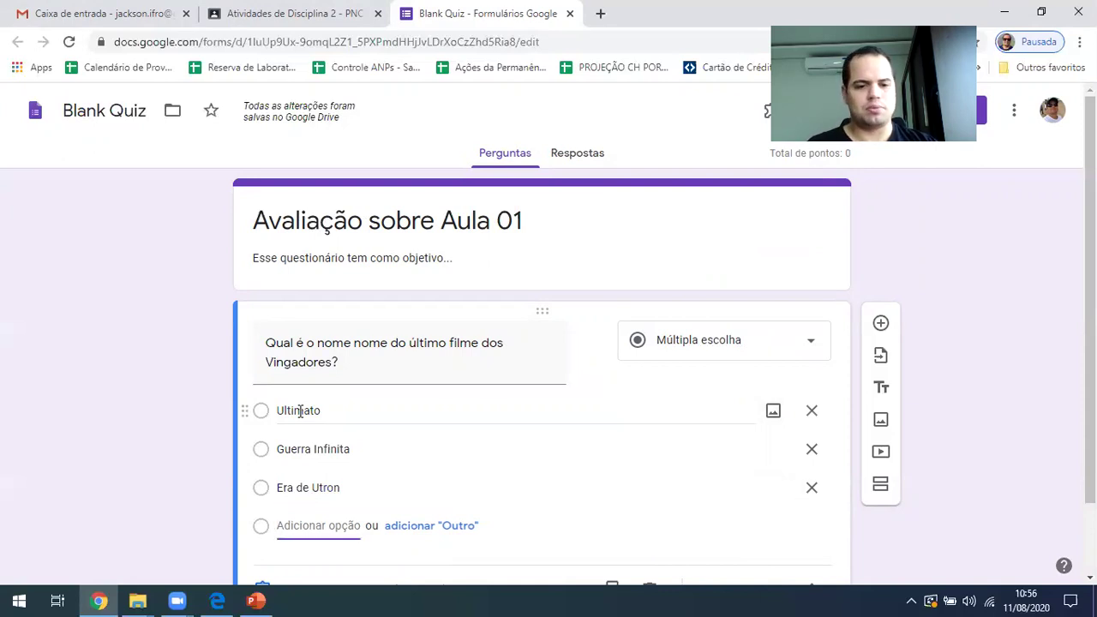
pyautogui.write('Primeiro Vingador')
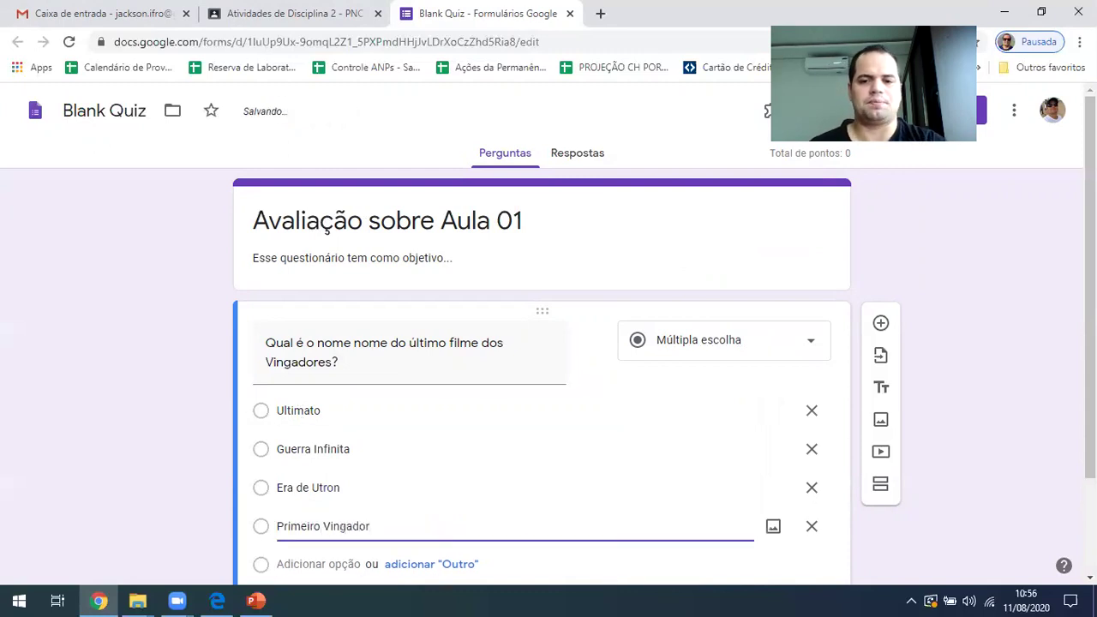
pyautogui.scroll(-2, 553, 343)
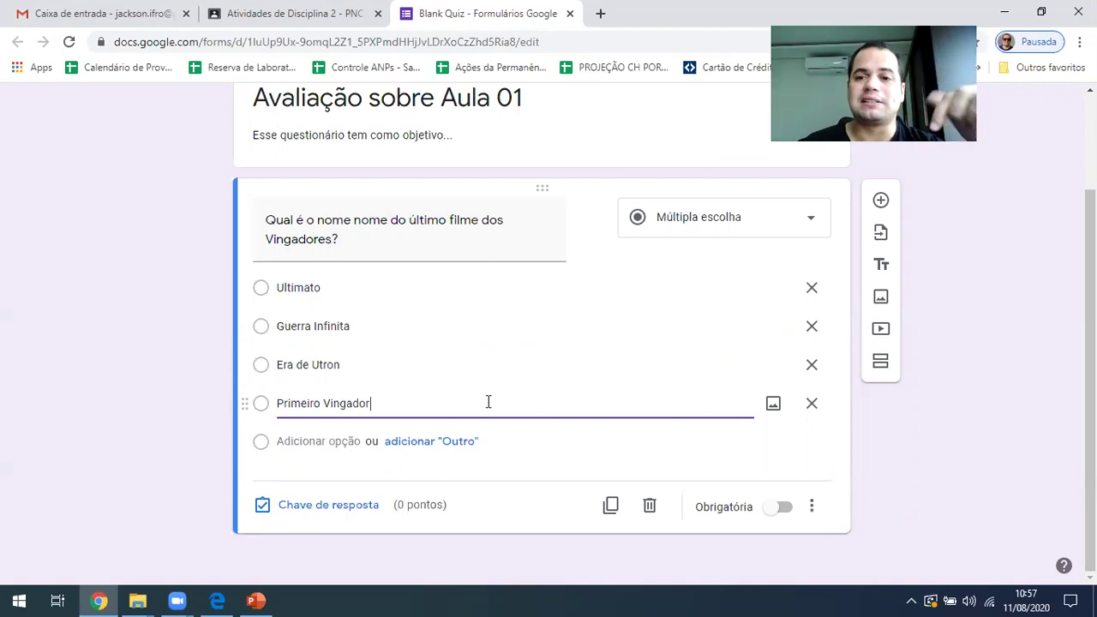
# Mark Ultimato as the only correct answer, worth 25 points, in the answer key
pyautogui.click(306, 507)
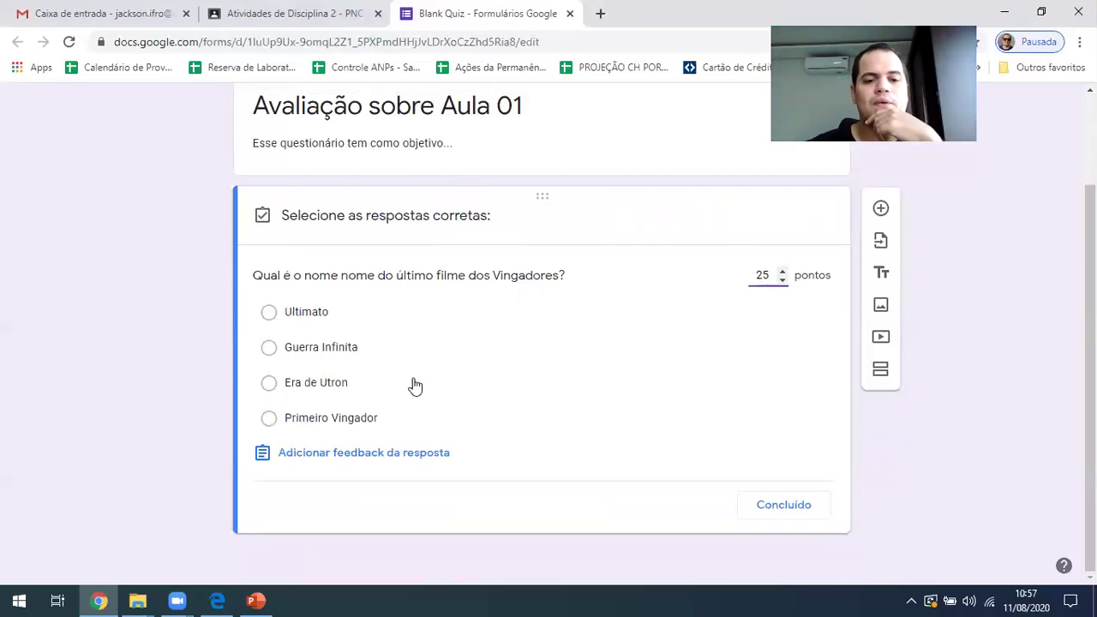
pyautogui.click(318, 315)
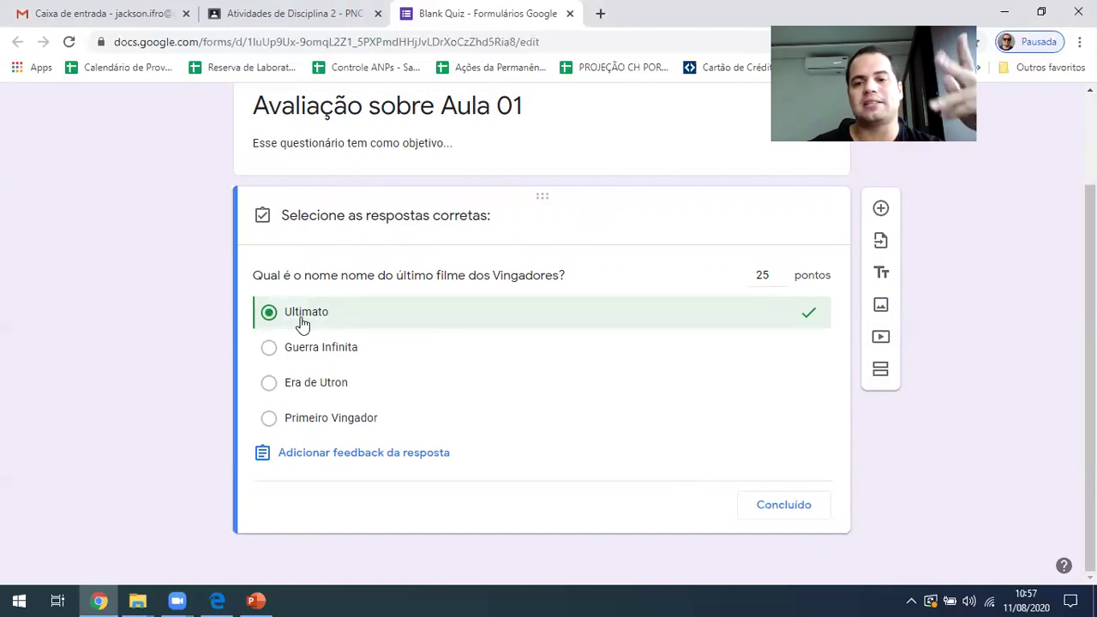
pyautogui.click(306, 343)
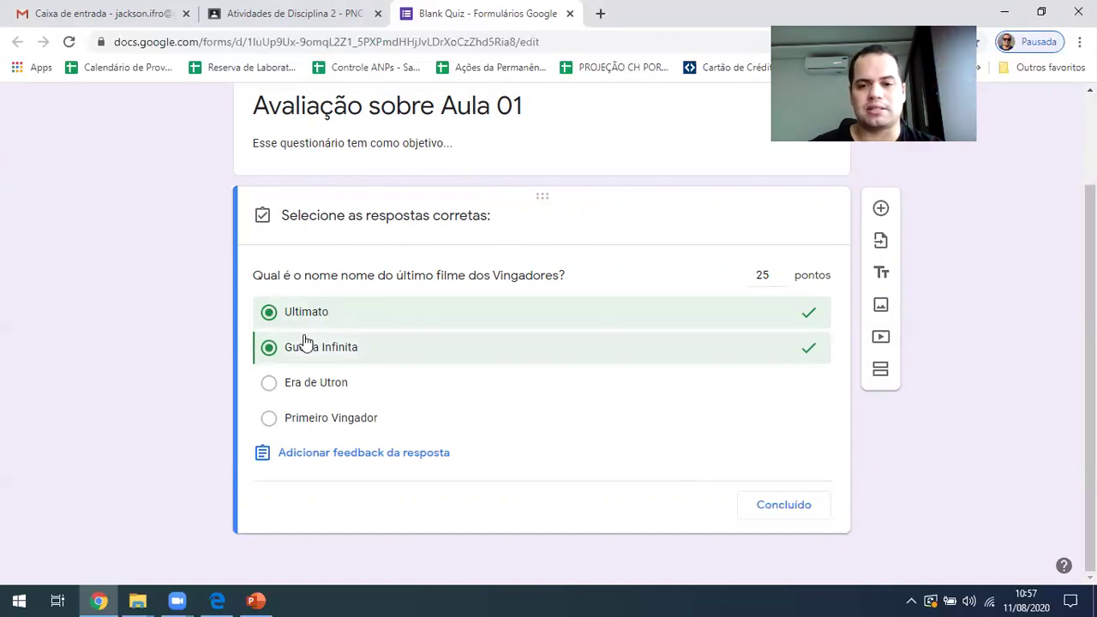
pyautogui.click(300, 344)
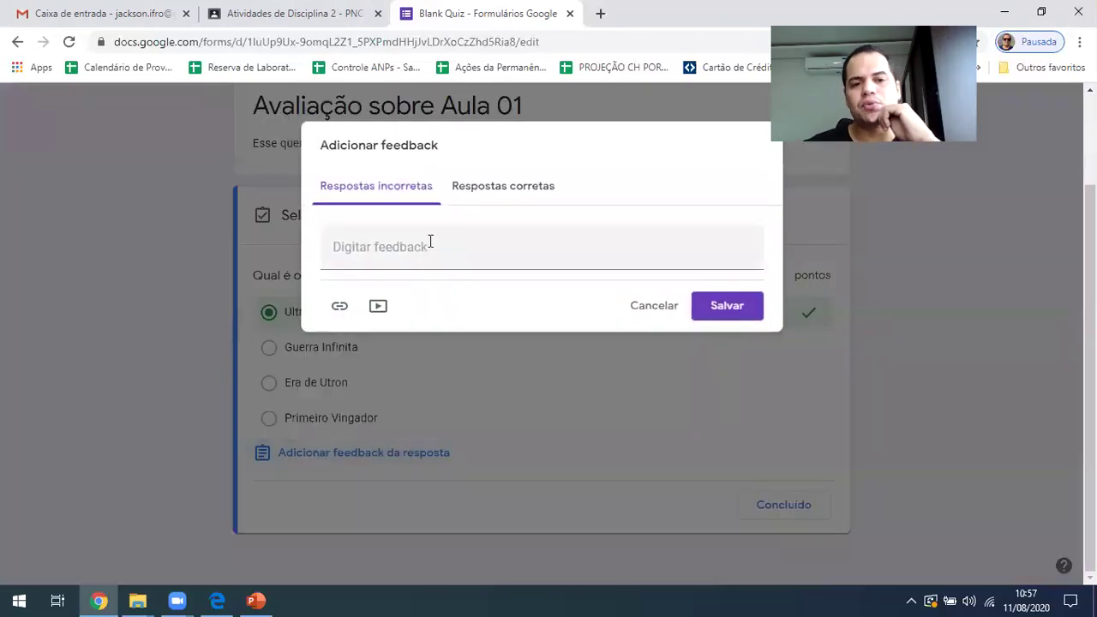
# Save 'Parabéns!' as correct-answer feedback, close the answer key, and make the question required
pyautogui.click(414, 192)
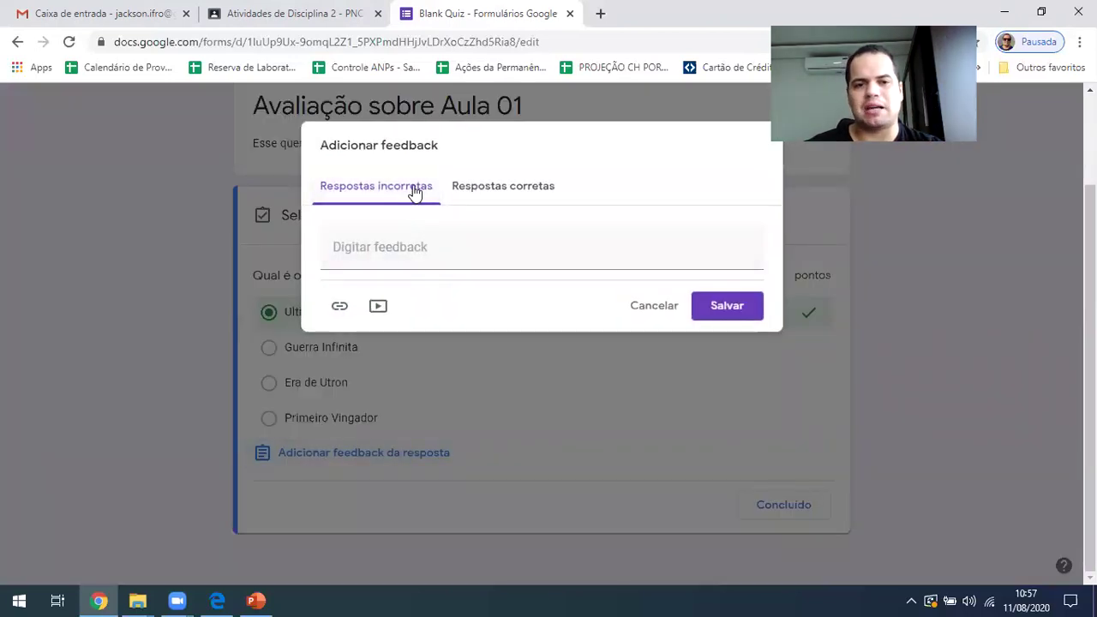
pyautogui.click(503, 191)
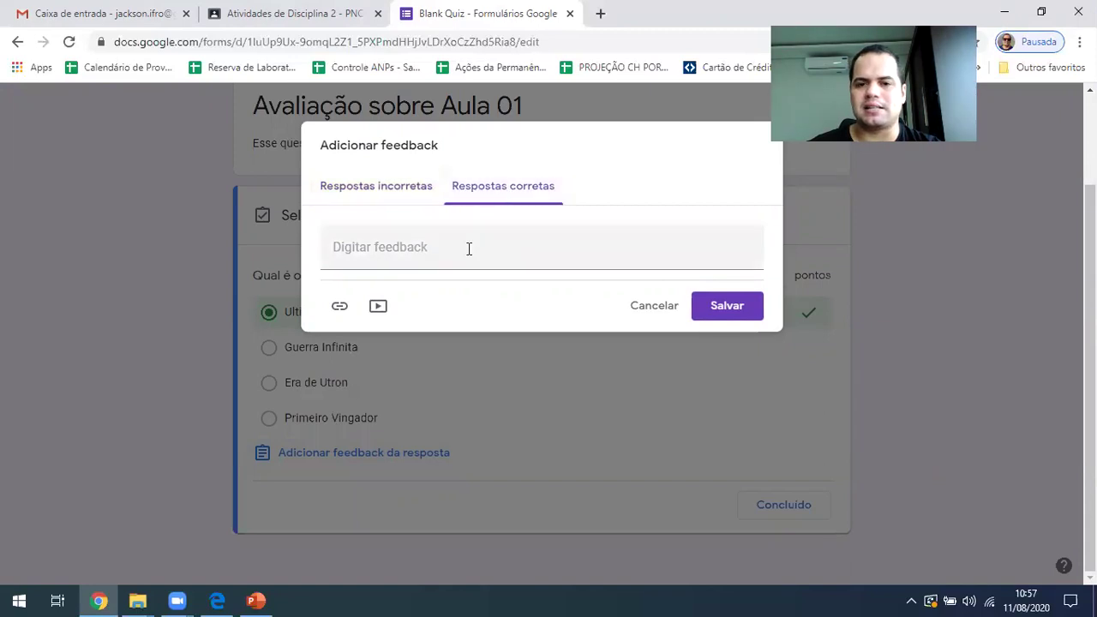
pyautogui.click(388, 245)
pyautogui.write('Parabéns')
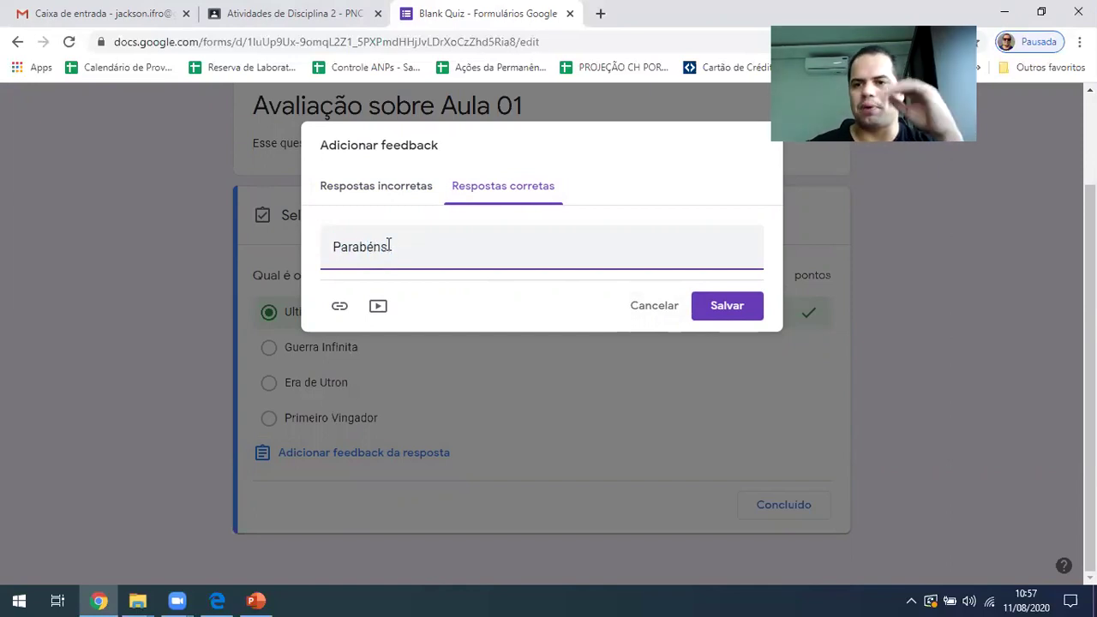
pyautogui.click(417, 196)
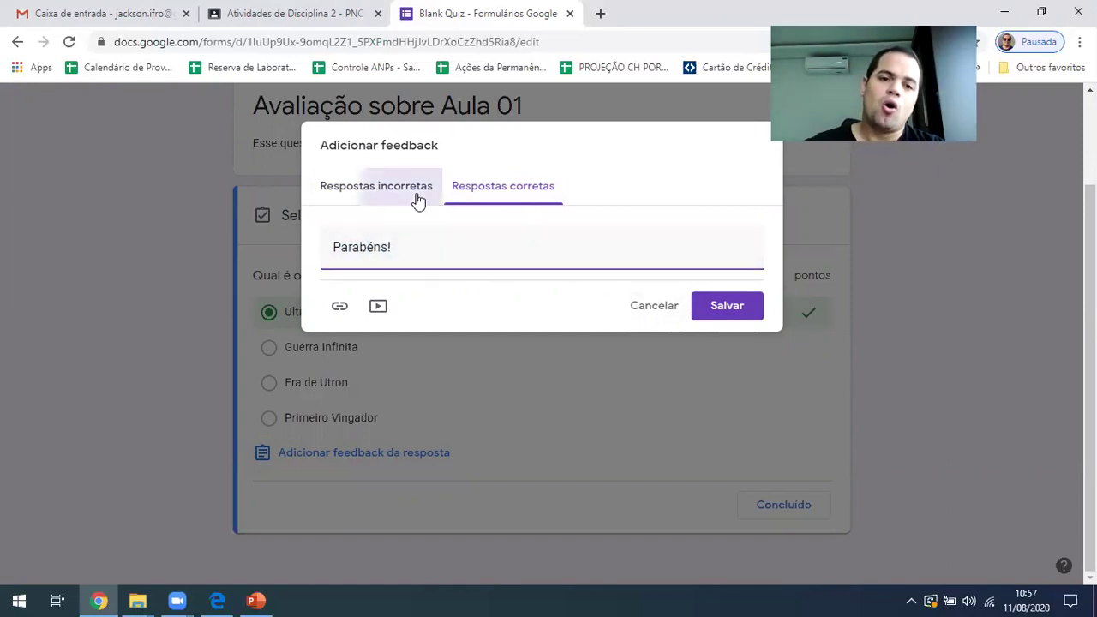
pyautogui.click(341, 309)
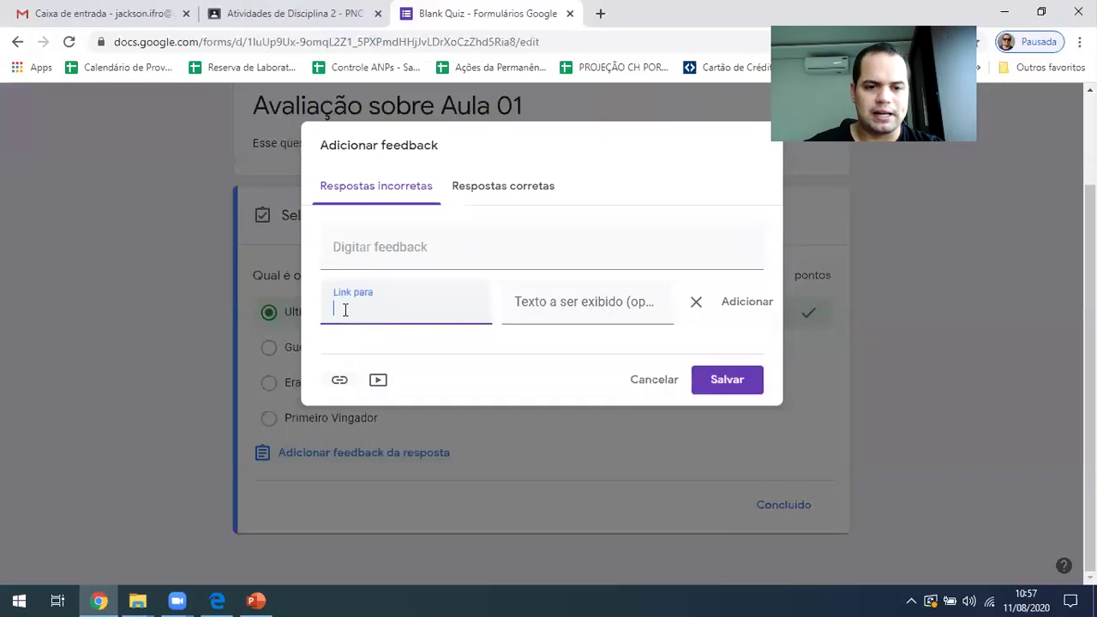
pyautogui.click(720, 382)
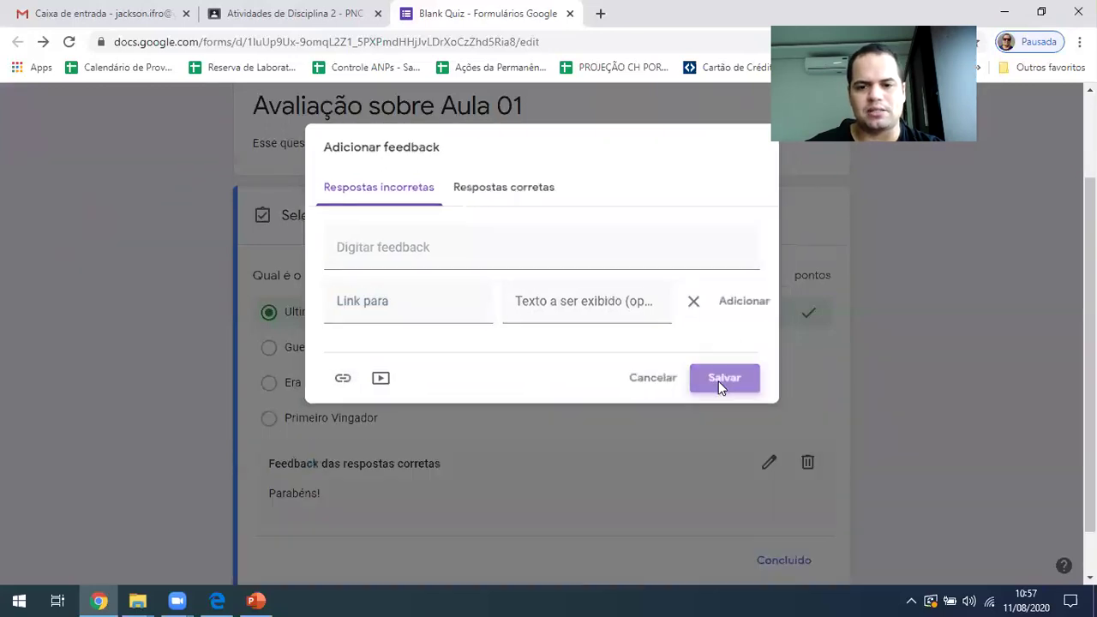
pyautogui.scroll(1, 437, 362)
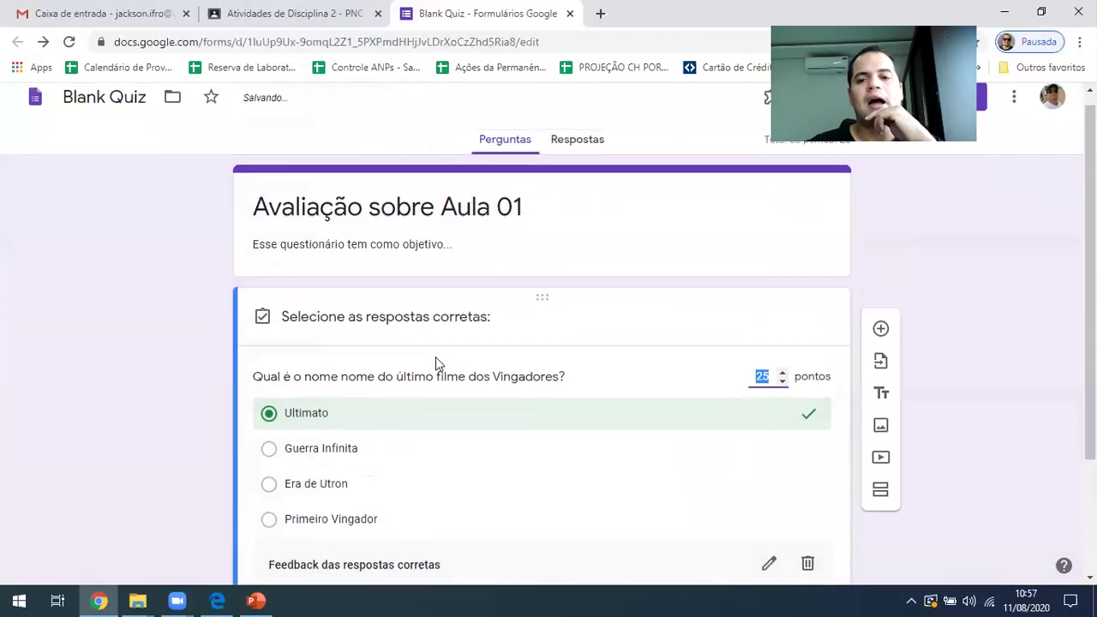
pyautogui.scroll(-3, 383, 358)
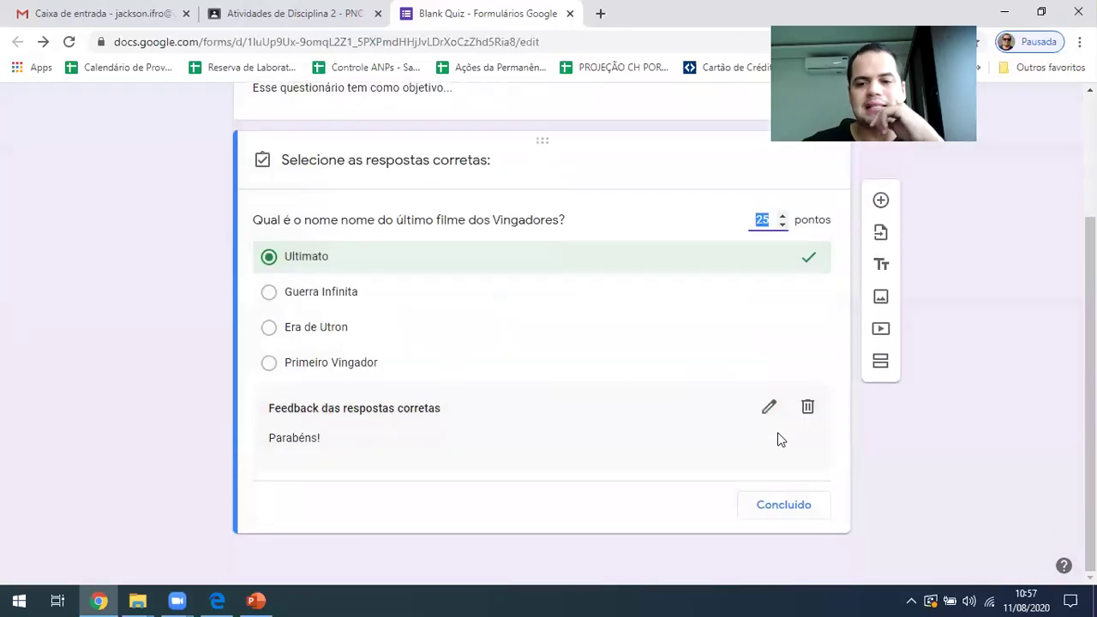
pyautogui.click(786, 508)
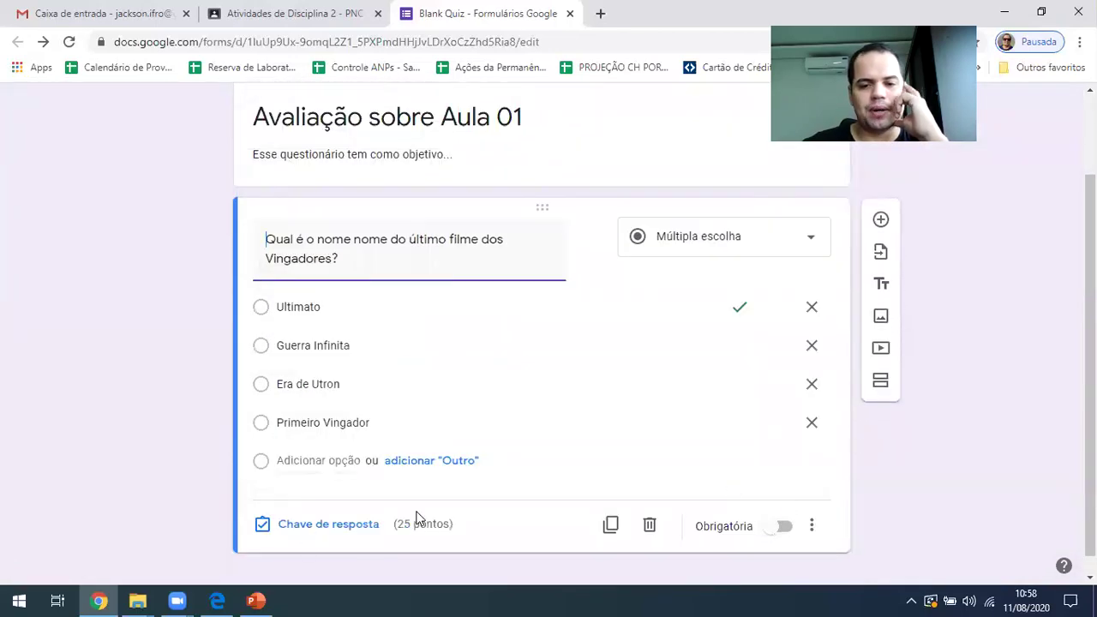
pyautogui.click(780, 527)
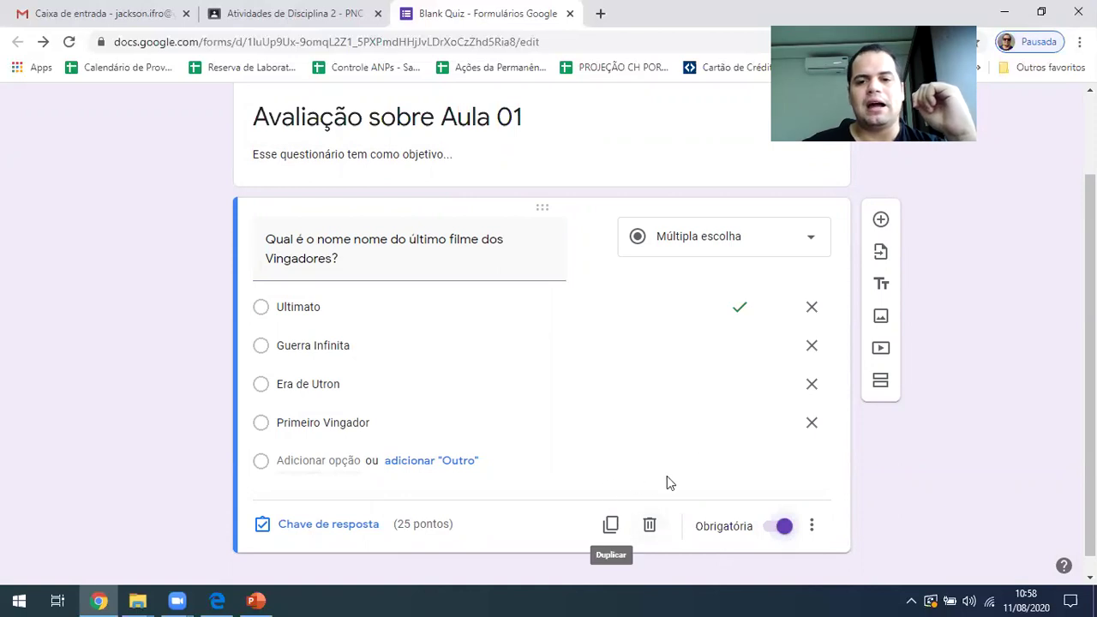
# Add a second question reading 'Qual é o nome do do vingador morto no último filme?'
pyautogui.click(881, 220)
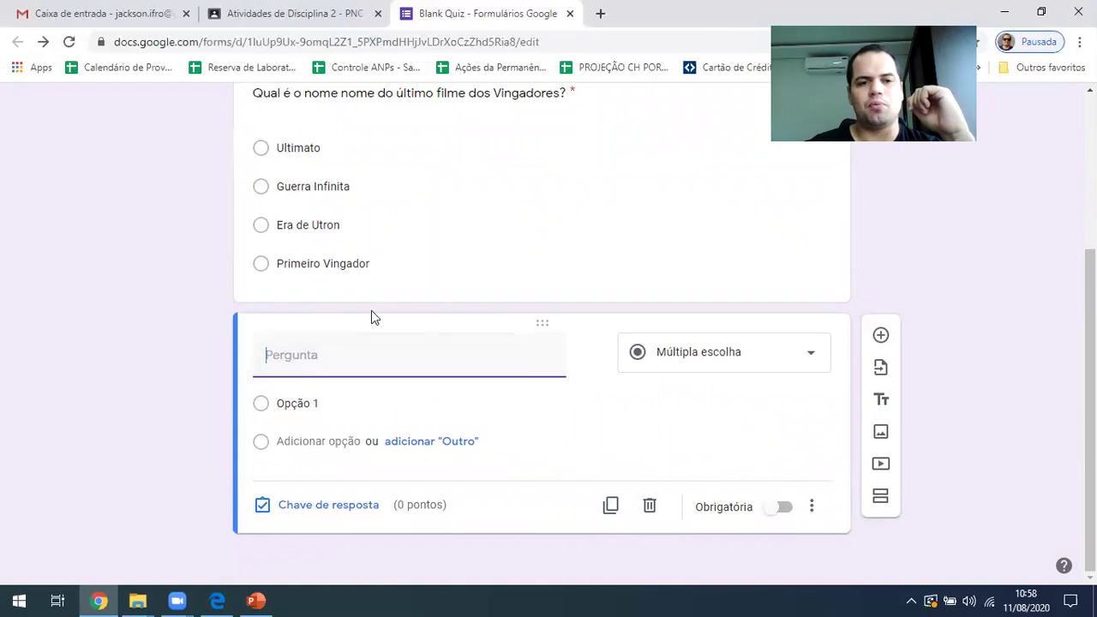
pyautogui.click(492, 188)
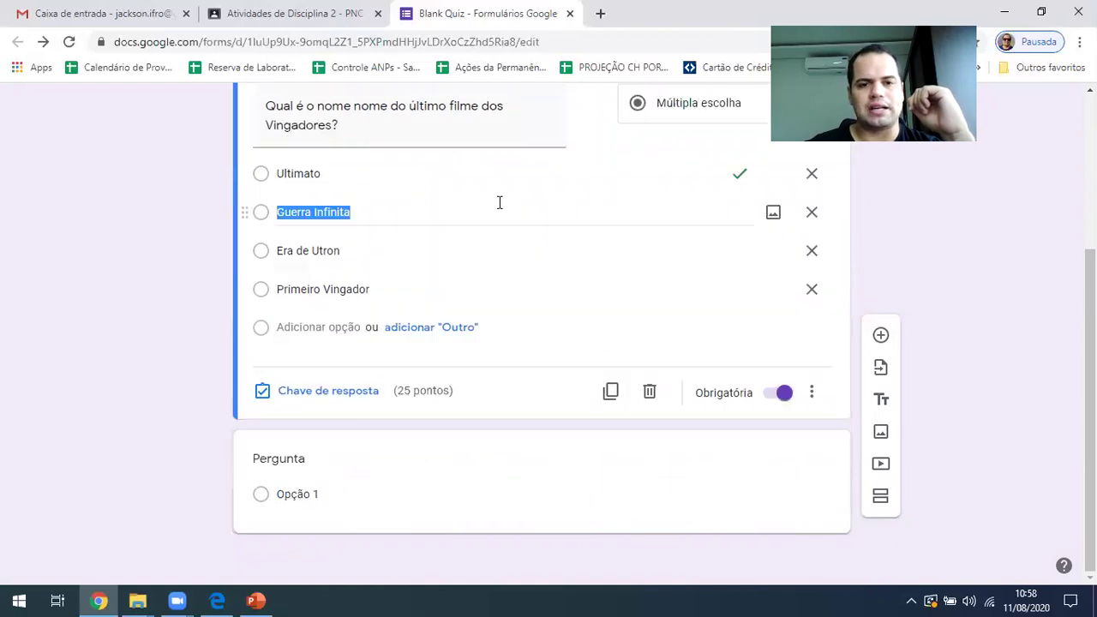
pyautogui.click(611, 392)
pyautogui.scroll(-3, 555, 425)
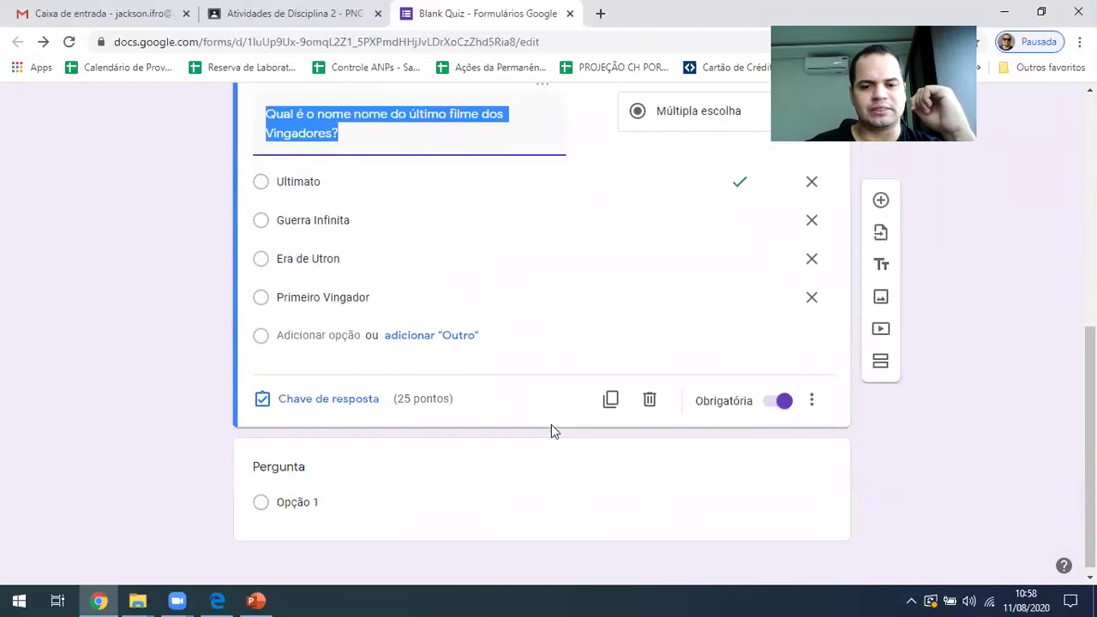
pyautogui.click(650, 400)
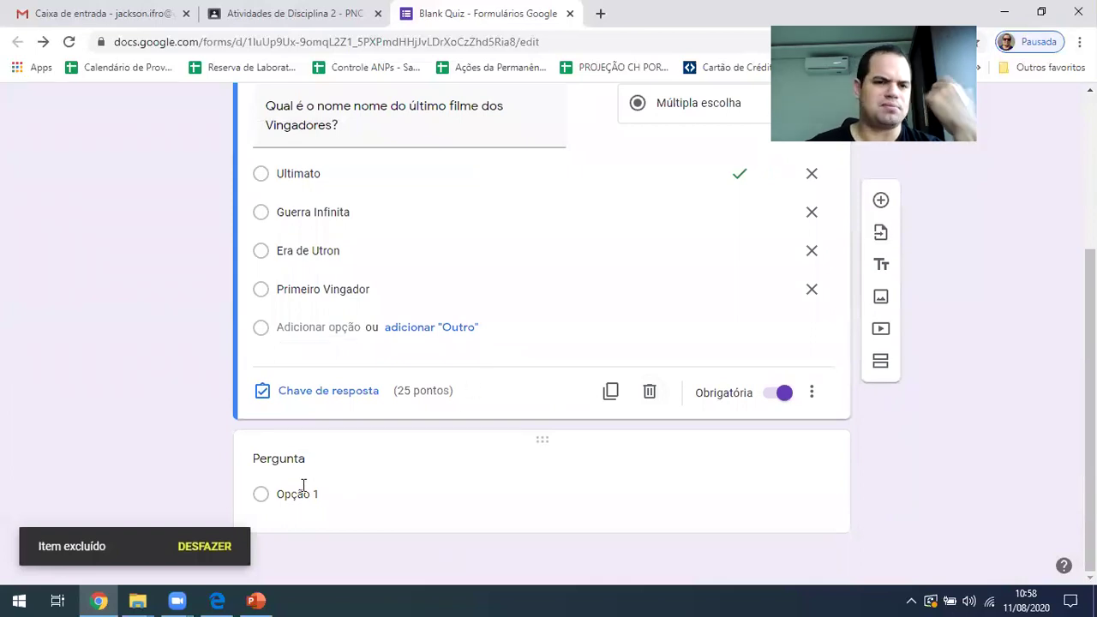
pyautogui.click(304, 490)
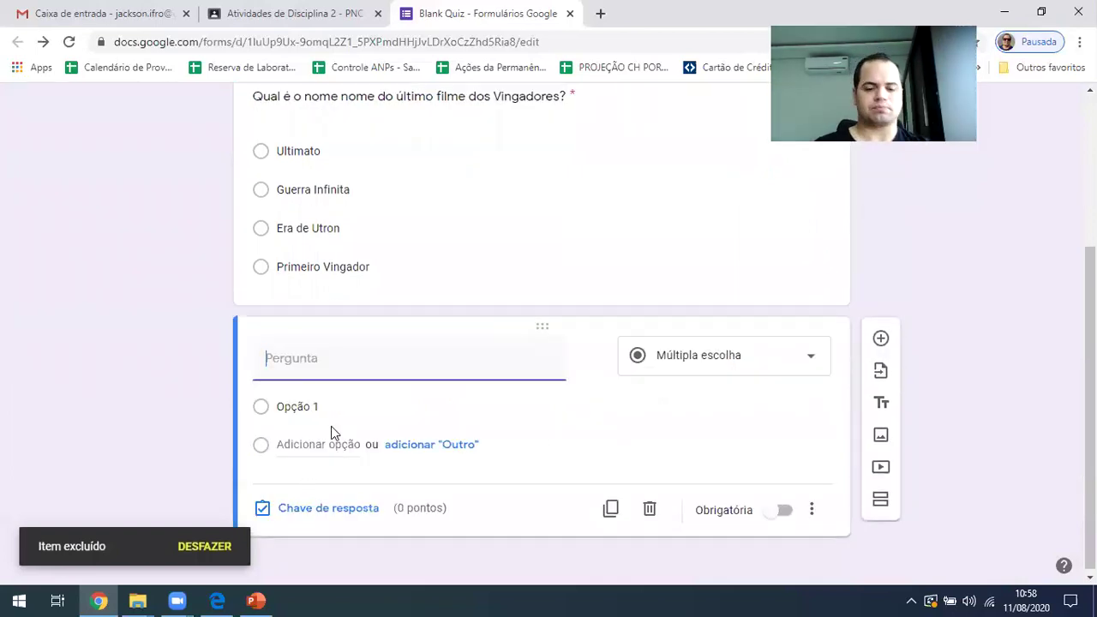
pyautogui.write('Qual é o nome do do vingador morto no último filme?')
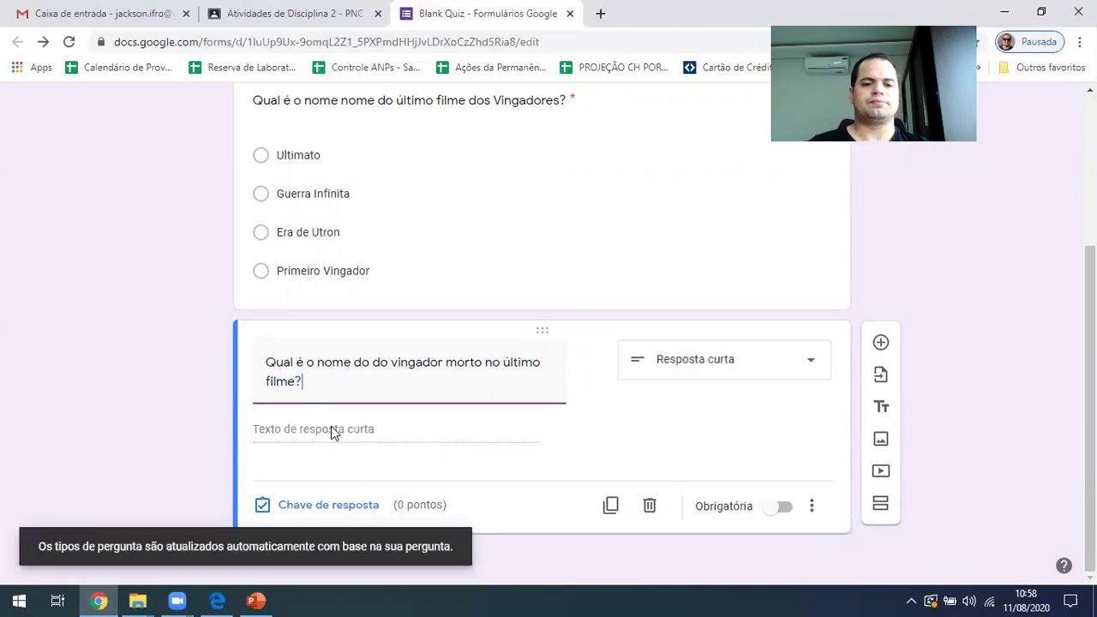
pyautogui.tripleClick(440, 362)
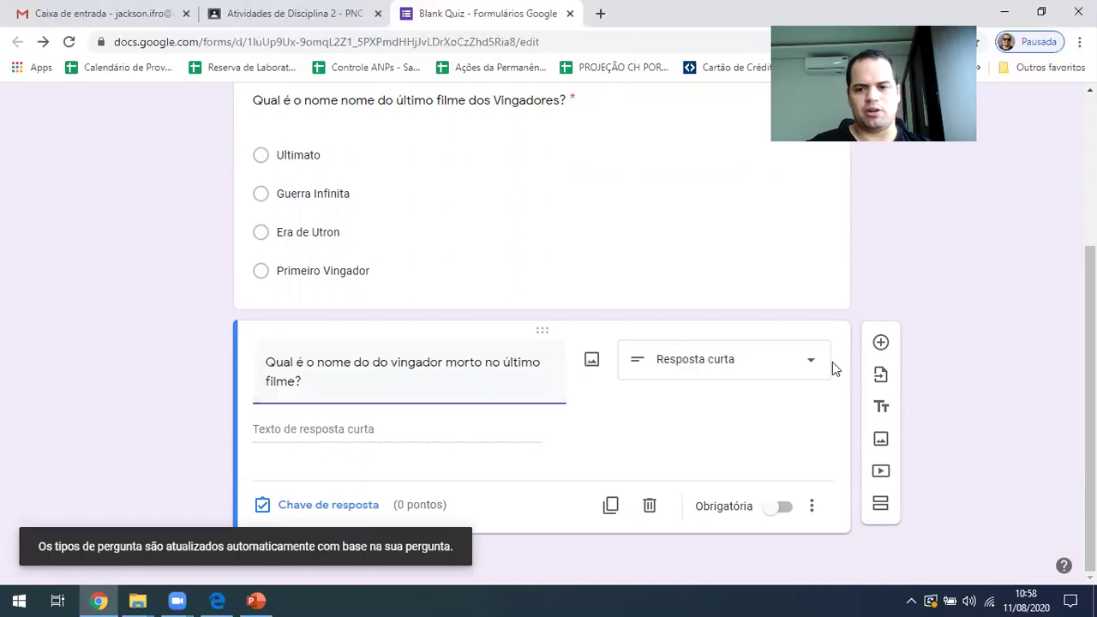
# Make the question multiple choice with options Homem de Ferro and Homem Aranha
pyautogui.click(767, 370)
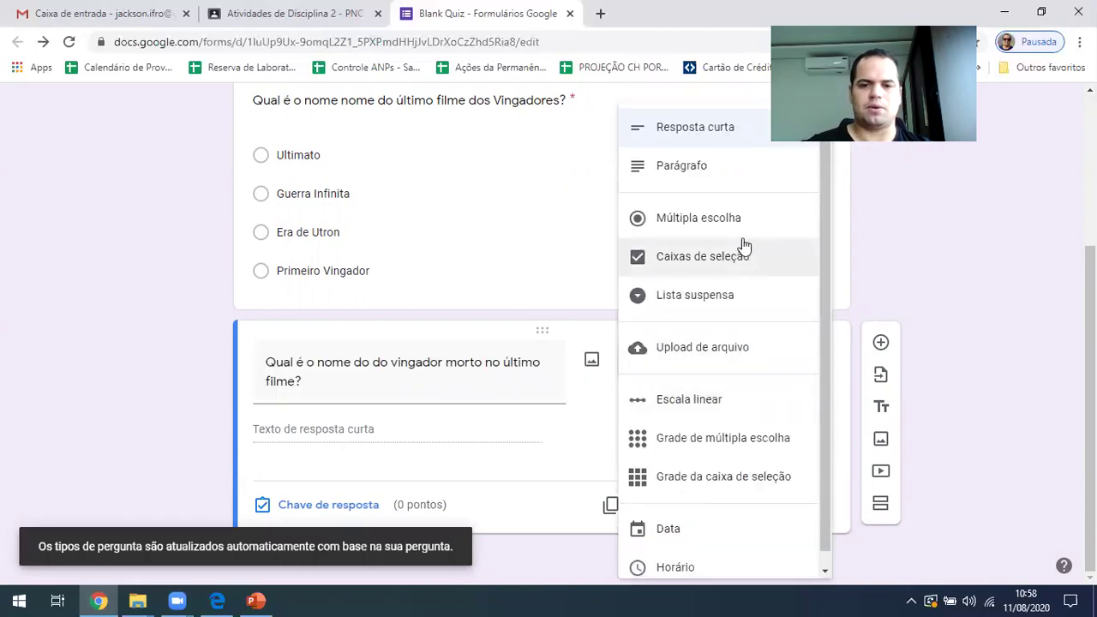
pyautogui.click(720, 218)
pyautogui.click(310, 429)
pyautogui.write('T')
pyautogui.press('BackSpace')
pyautogui.press('BackSpace')
pyautogui.press('BackSpace')
pyautogui.press('BackSpace')
pyautogui.press('BackSpace')
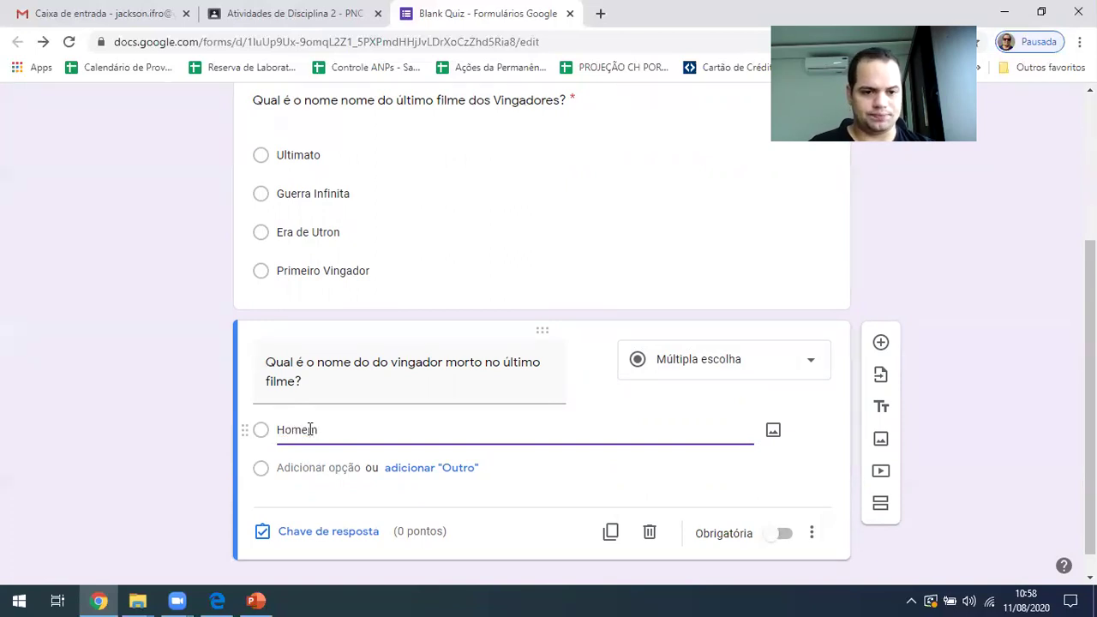
pyautogui.write('Homem de Ferro')
pyautogui.press('Tab')
pyautogui.press('Tab')
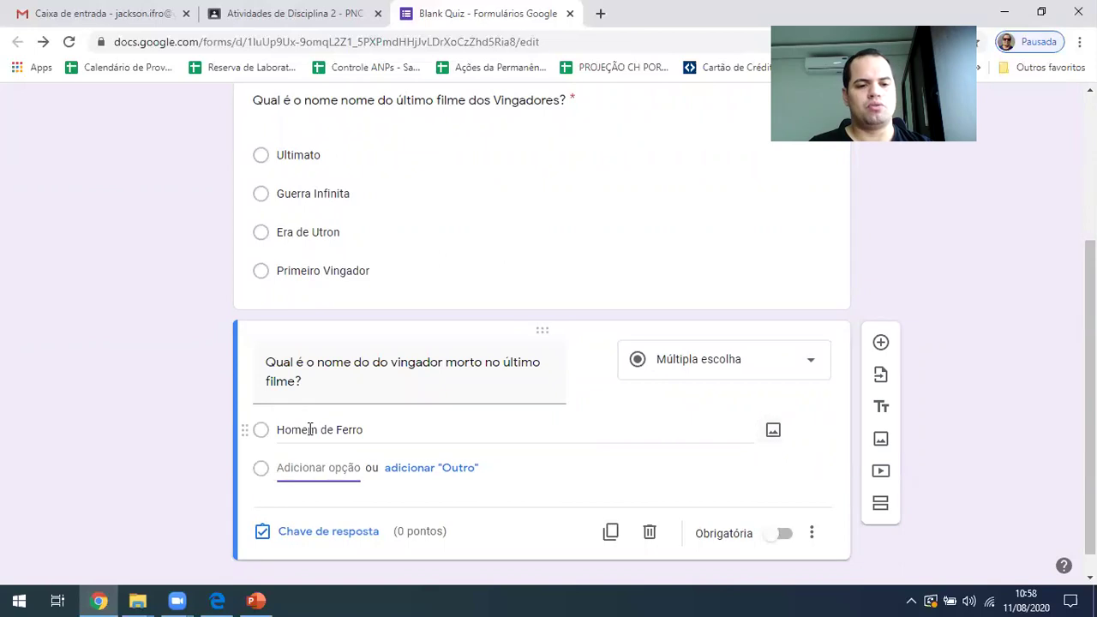
pyautogui.write('Homem Aranha')
pyautogui.press('BackSpace')
pyautogui.press('BackSpace')
pyautogui.write('n')
# Add options Capitã Marvel and Viúva Negra, correcting the spelling of Viúva
pyautogui.press('Tab')
pyautogui.press('Tab')
pyautogui.press('Tab')
pyautogui.write('Cap')
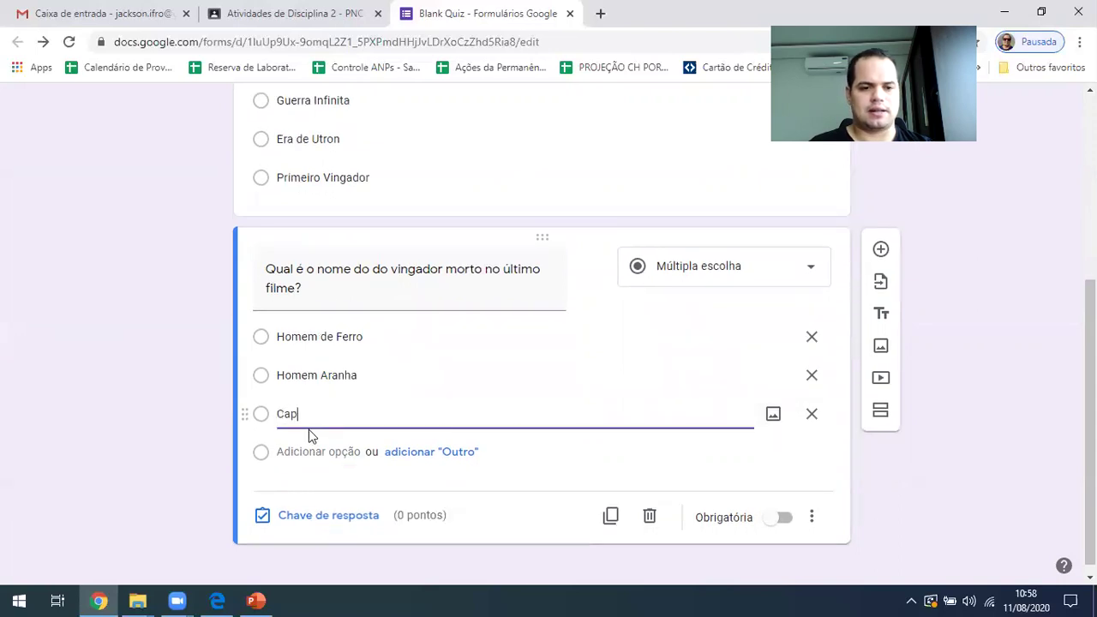
pyautogui.write('itã Marvel')
pyautogui.press('Tab')
pyautogui.press('Tab')
pyautogui.press('Tab')
pyautogui.write('Vi')
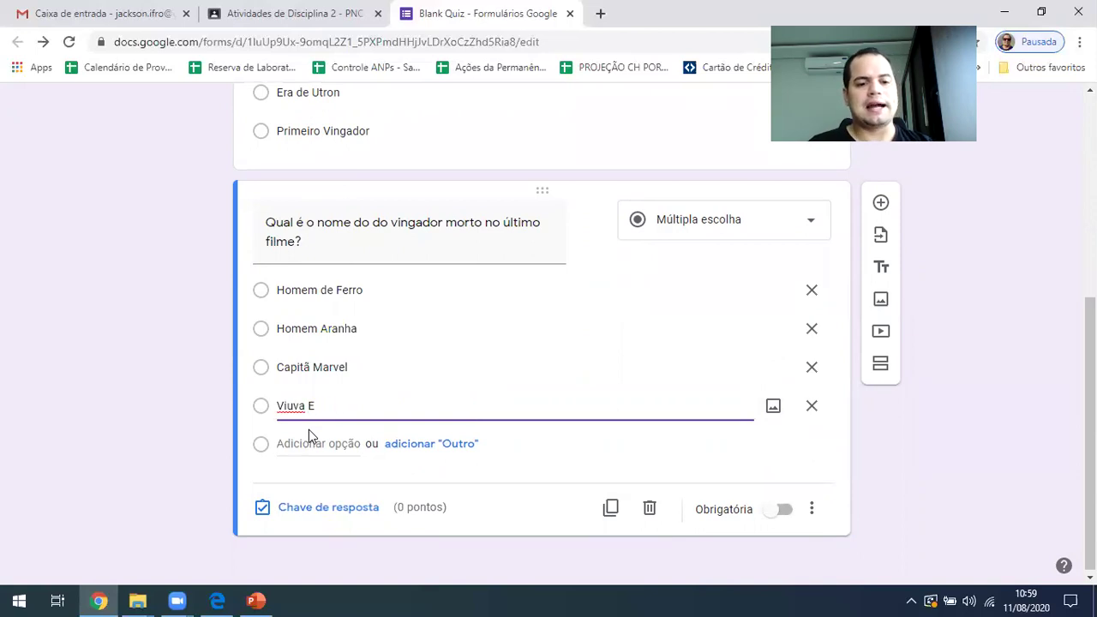
pyautogui.write('uva Negra')
pyautogui.rightClick(288, 409)
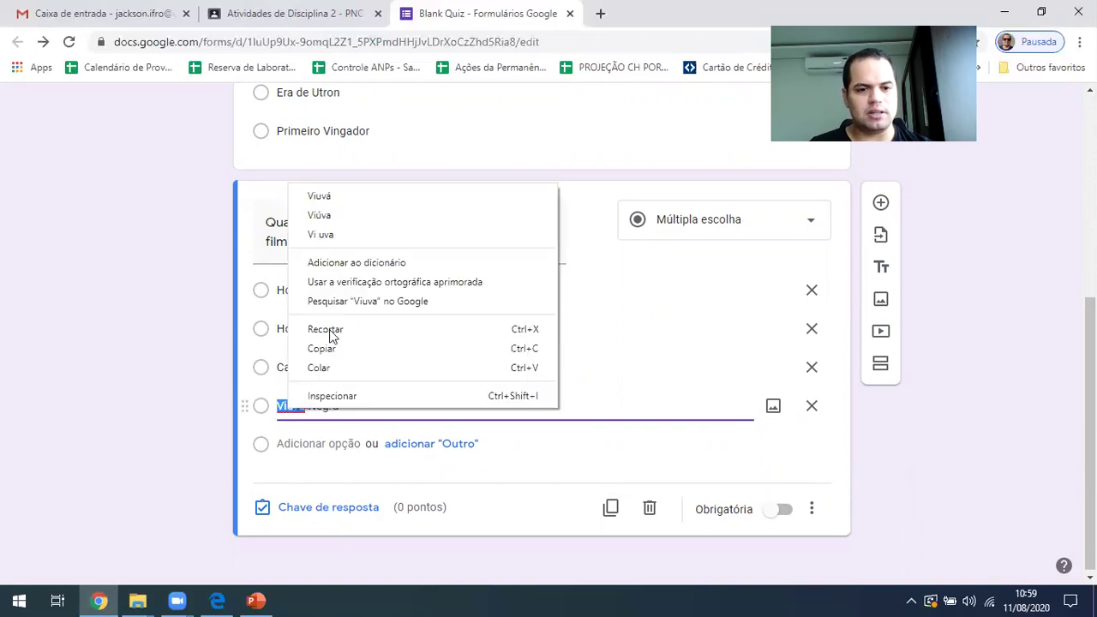
pyautogui.click(357, 213)
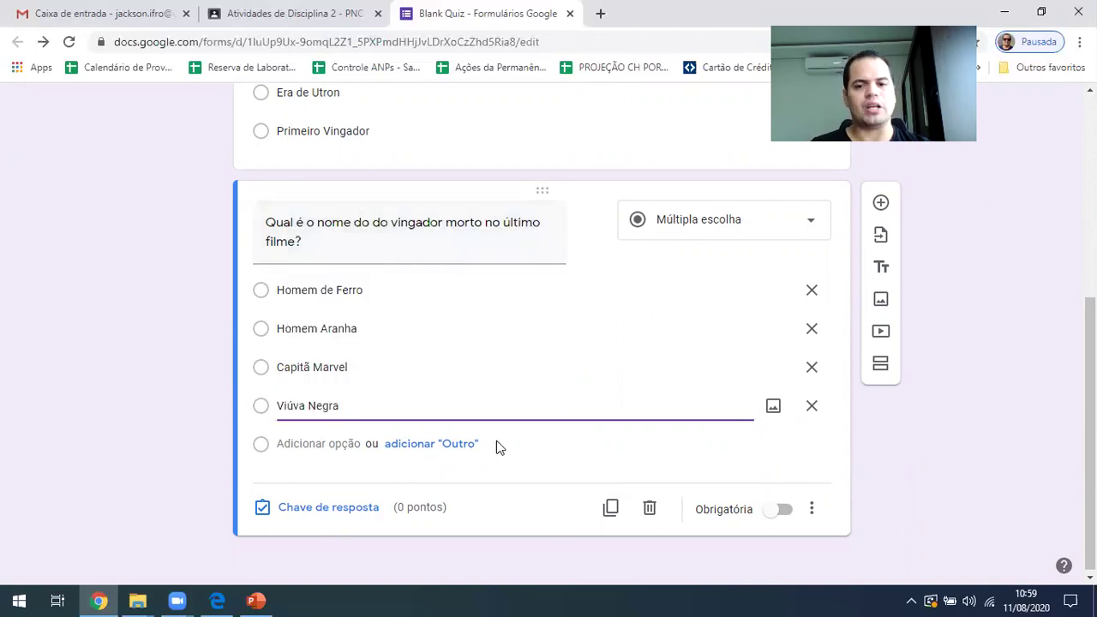
pyautogui.click(287, 506)
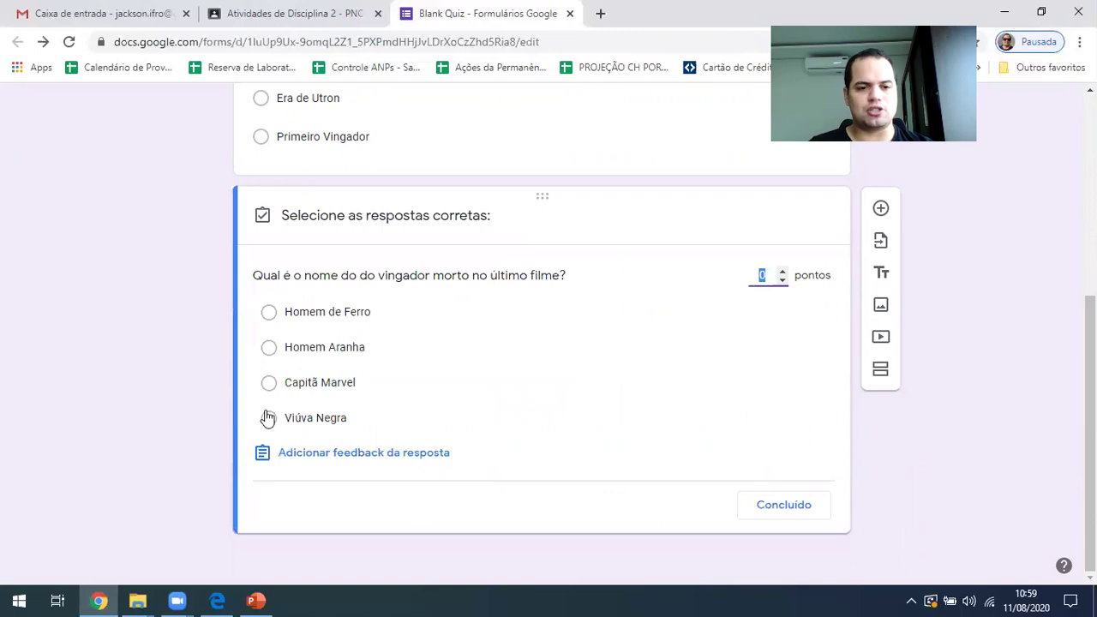
# Key Homem de Ferro as correct for 25 points and make the avenger question required
pyautogui.write('25')
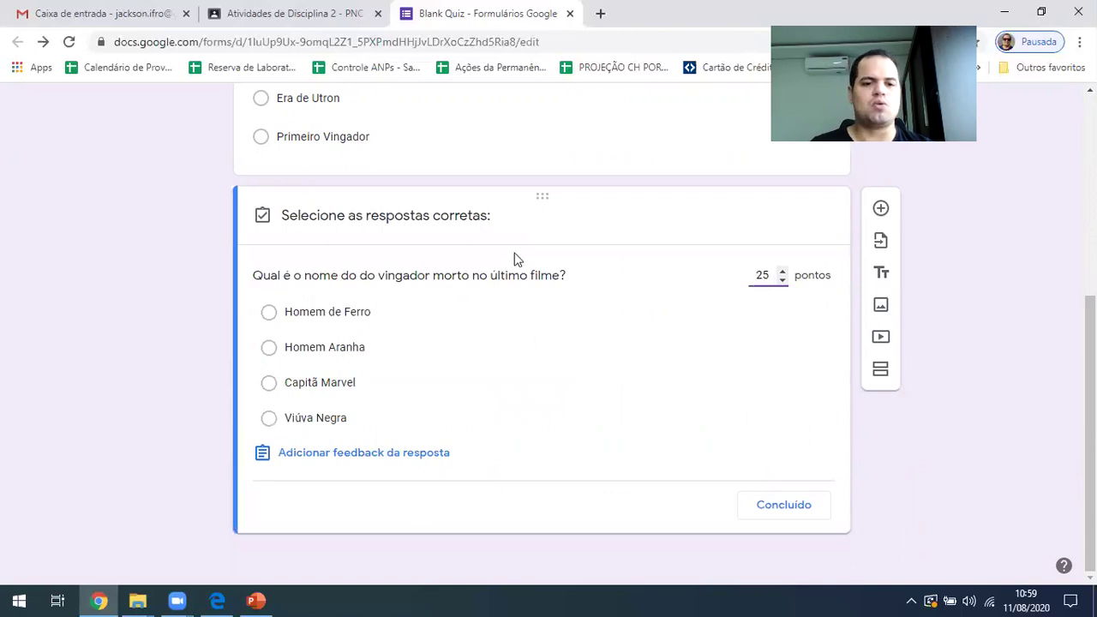
pyautogui.click(314, 316)
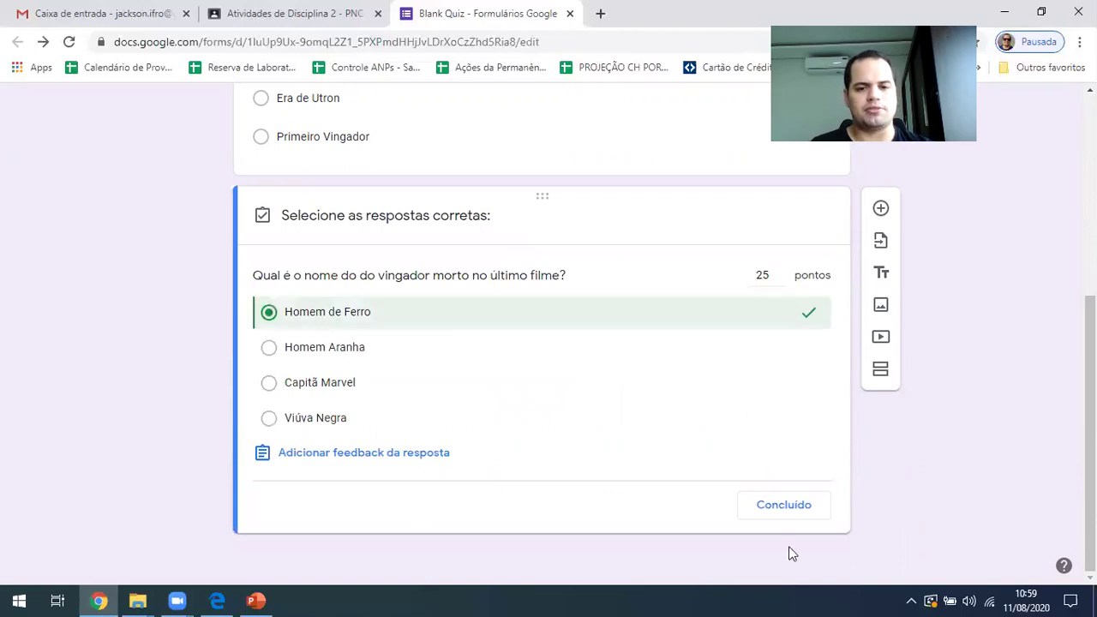
pyautogui.click(806, 507)
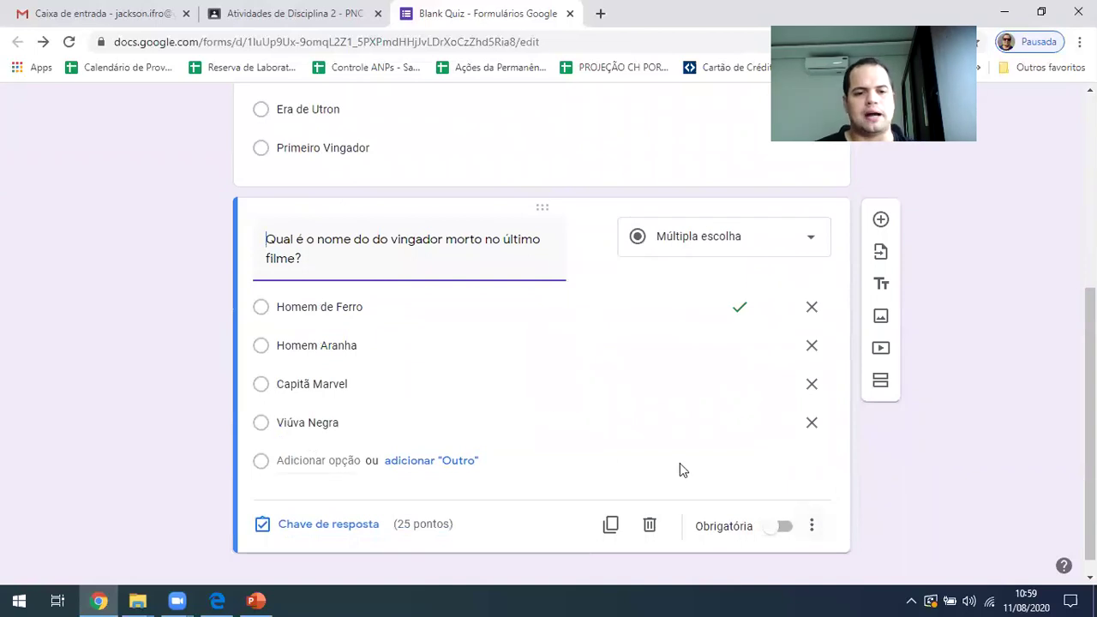
pyautogui.click(781, 526)
pyautogui.scroll(4, 495, 428)
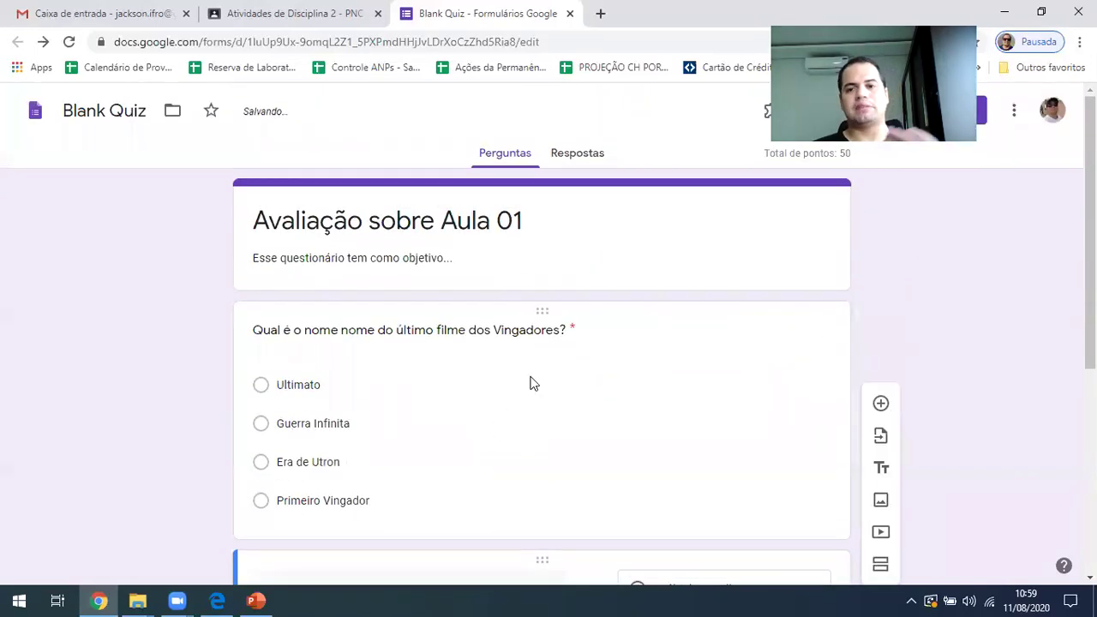
pyautogui.scroll(-4, 407, 402)
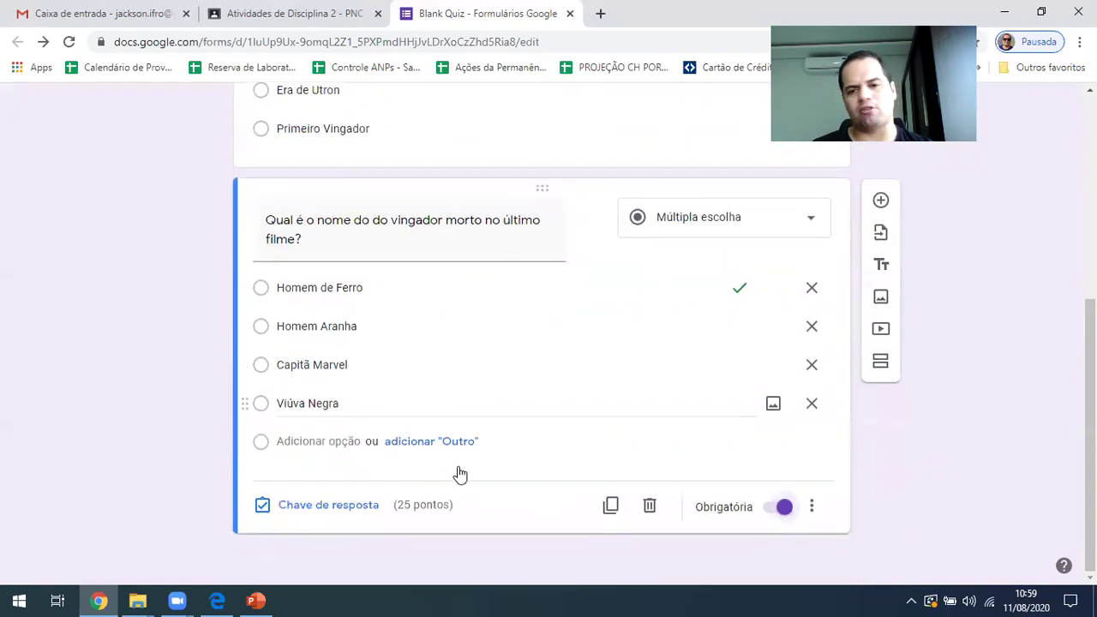
pyautogui.scroll(4, 598, 429)
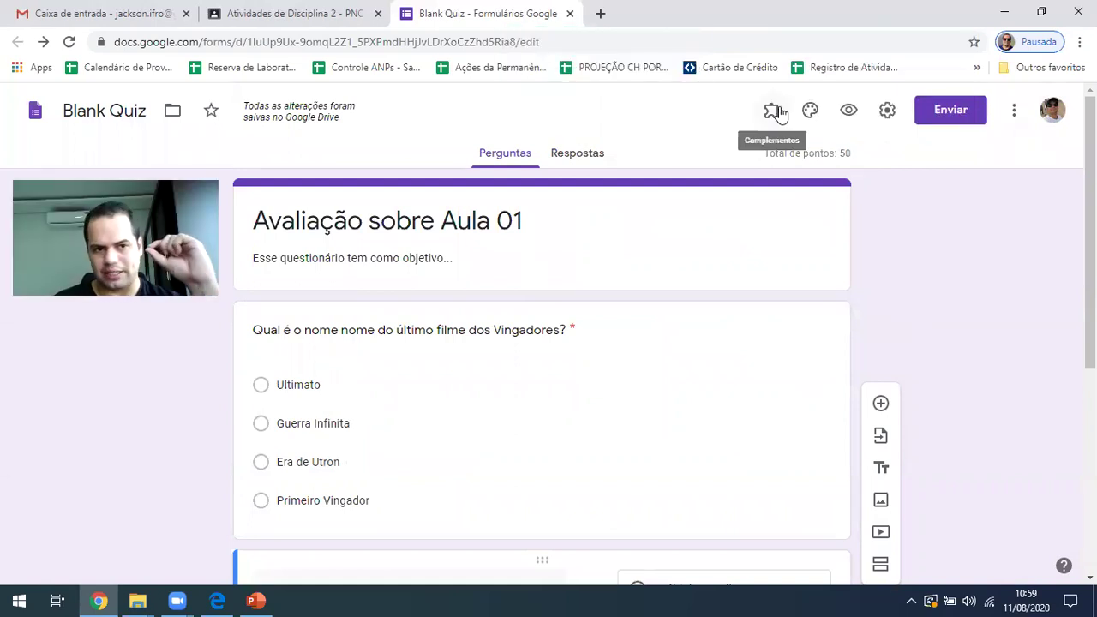
# Replace the 'Blank Quiz' file title with the form heading 'Avaliação sobre Aula 01'
pyautogui.click(110, 110)
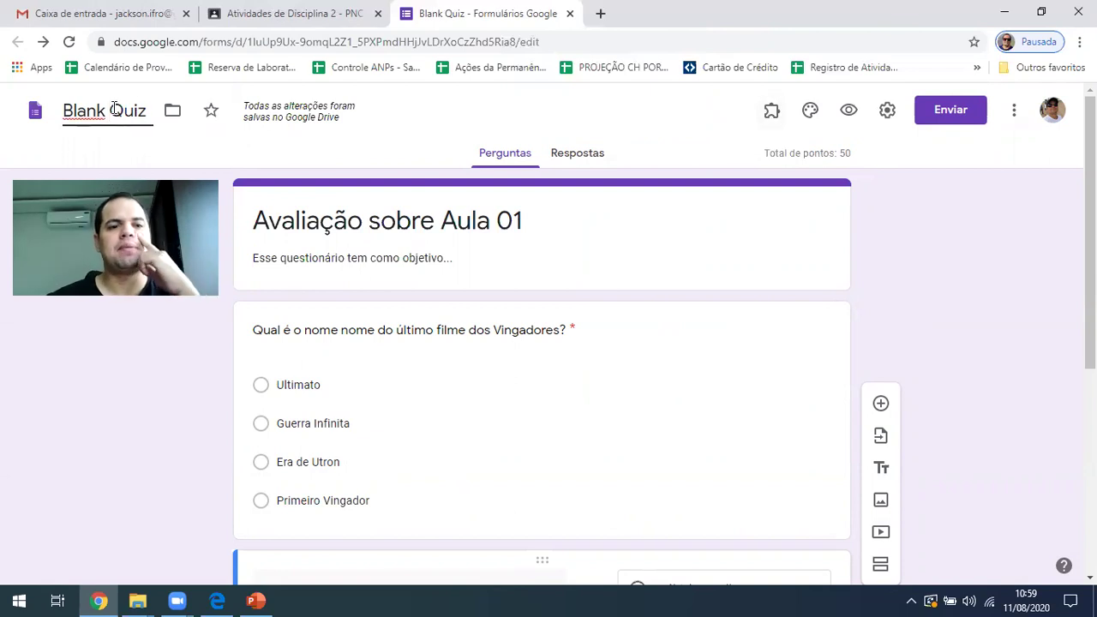
pyautogui.tripleClick(114, 110)
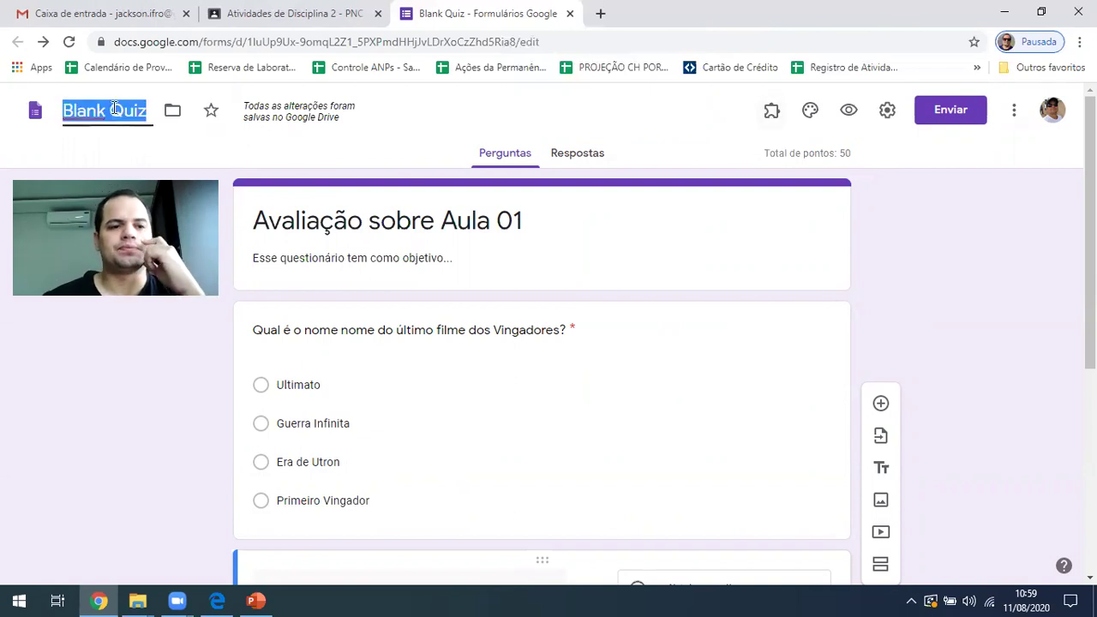
pyautogui.tripleClick(359, 219)
pyautogui.hotkey('ctrl', 'c')
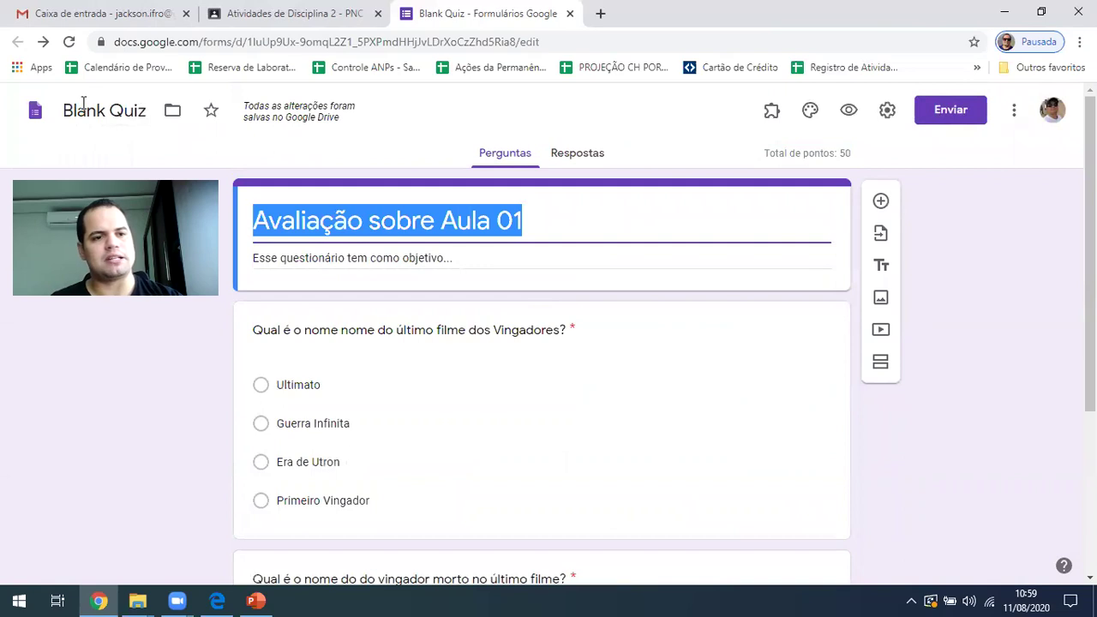
pyautogui.doubleClick(83, 106)
pyautogui.hotkey('ctrl', 'v')
pyautogui.tripleClick(89, 106)
pyautogui.hotkey('ctrl', 'v')
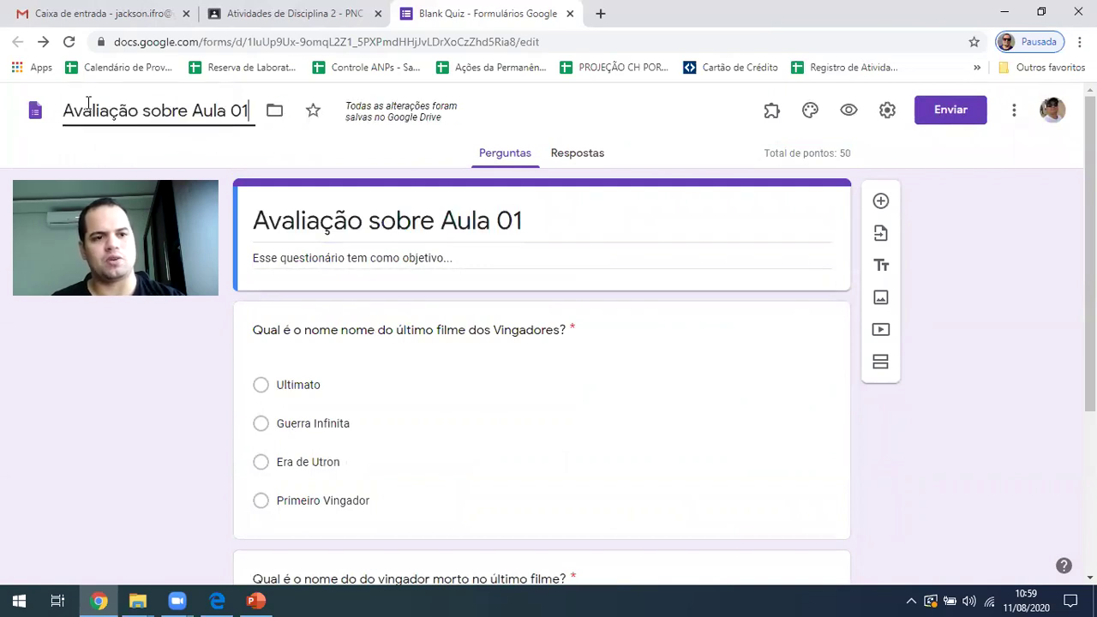
pyautogui.tripleClick(577, 228)
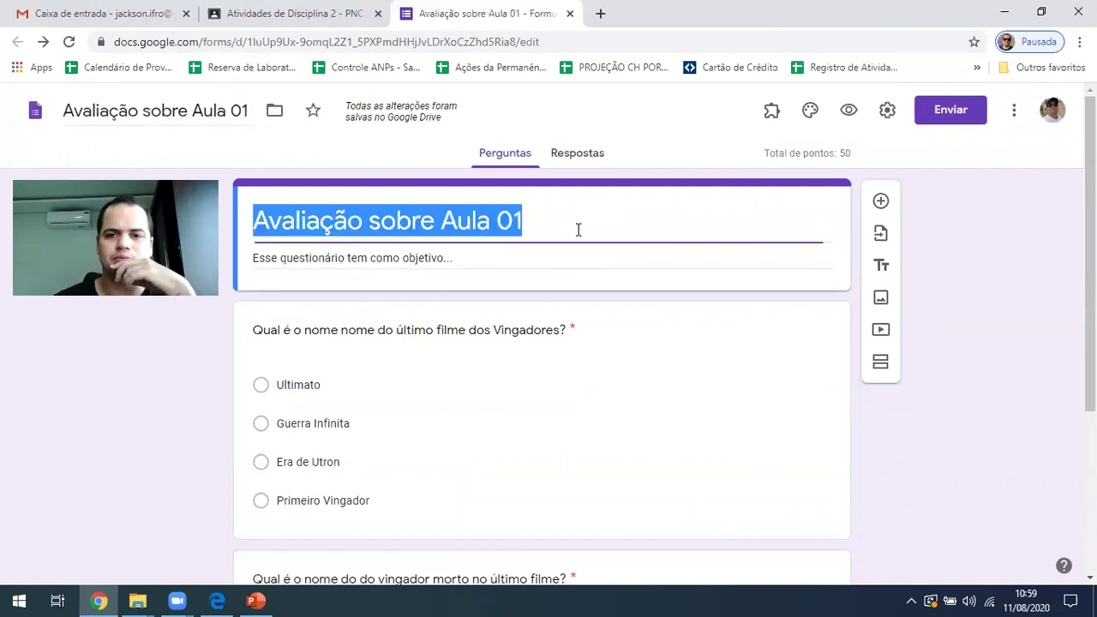
# In form settings, turn on e-mail address collection and always send response receipts
pyautogui.click(887, 113)
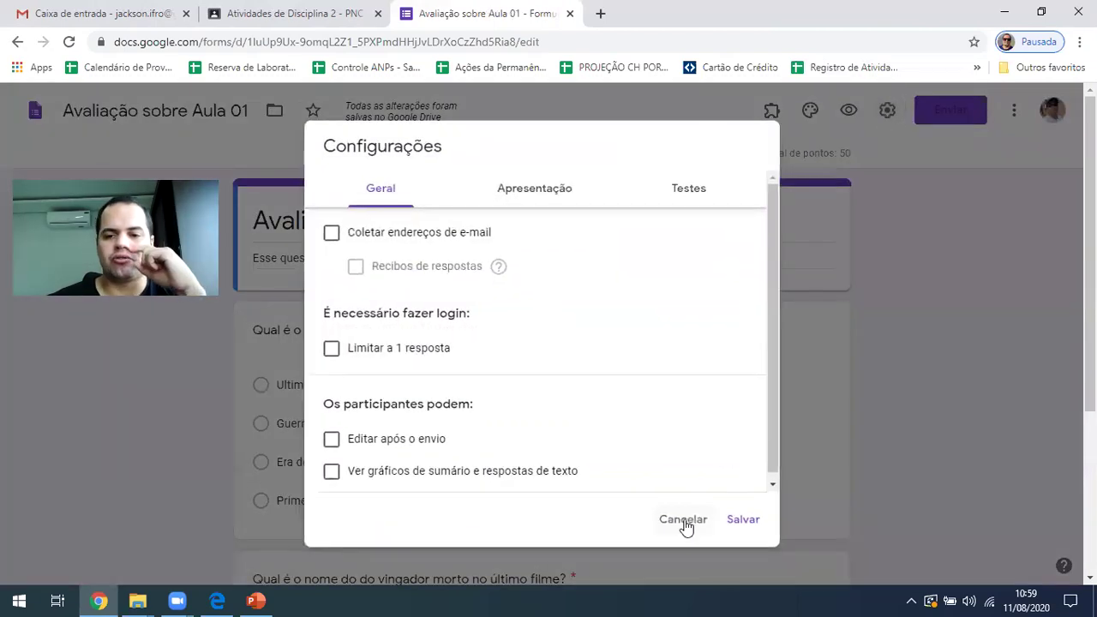
pyautogui.click(687, 521)
pyautogui.click(885, 112)
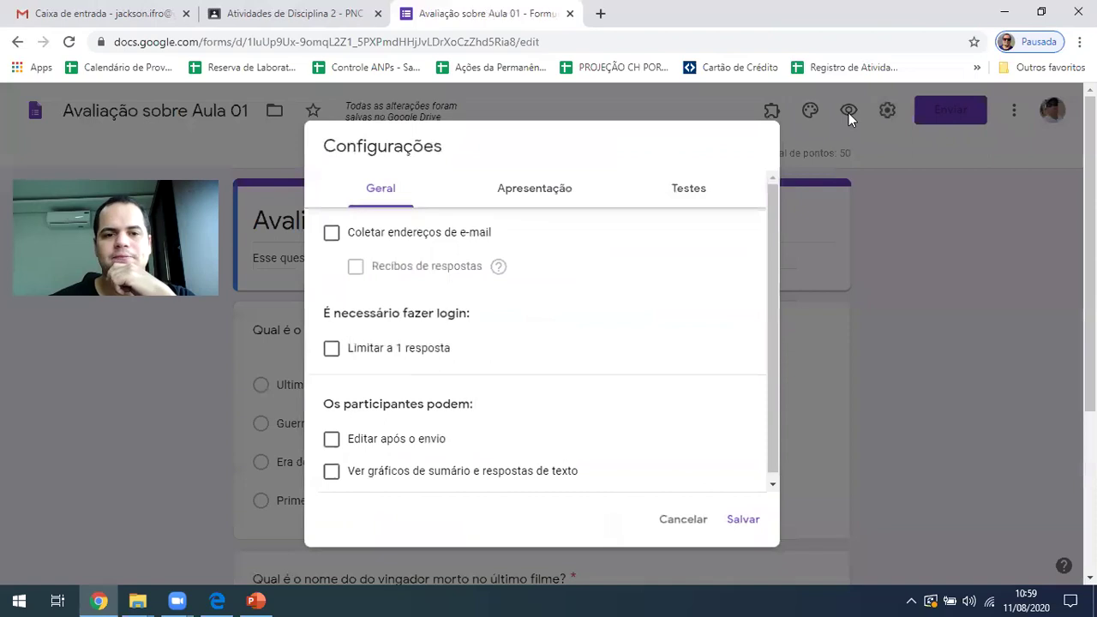
pyautogui.click(408, 240)
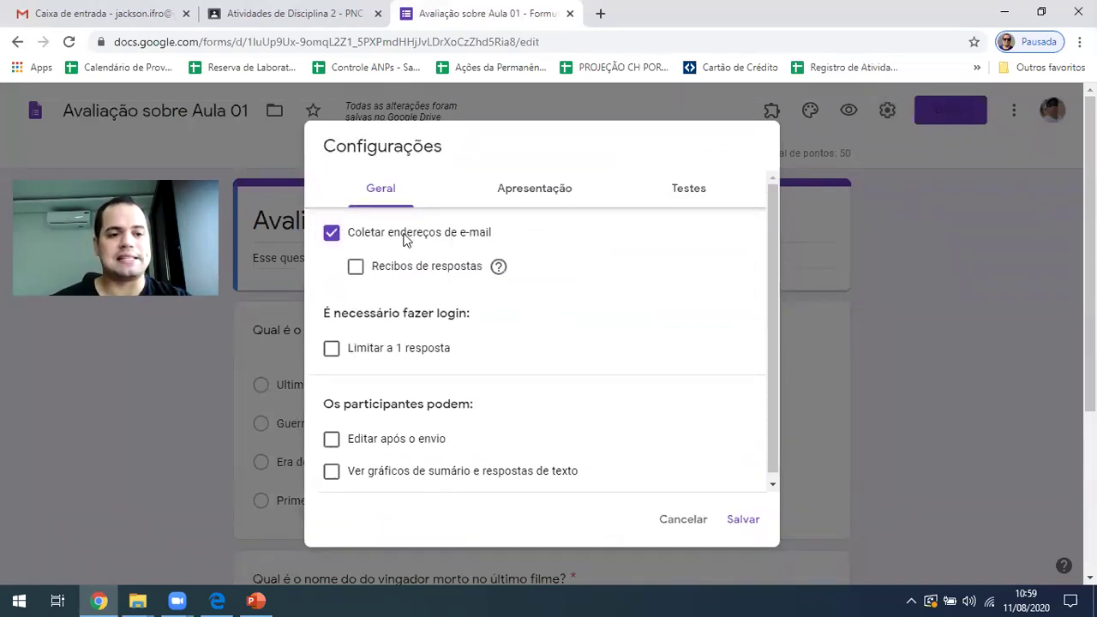
pyautogui.click(403, 266)
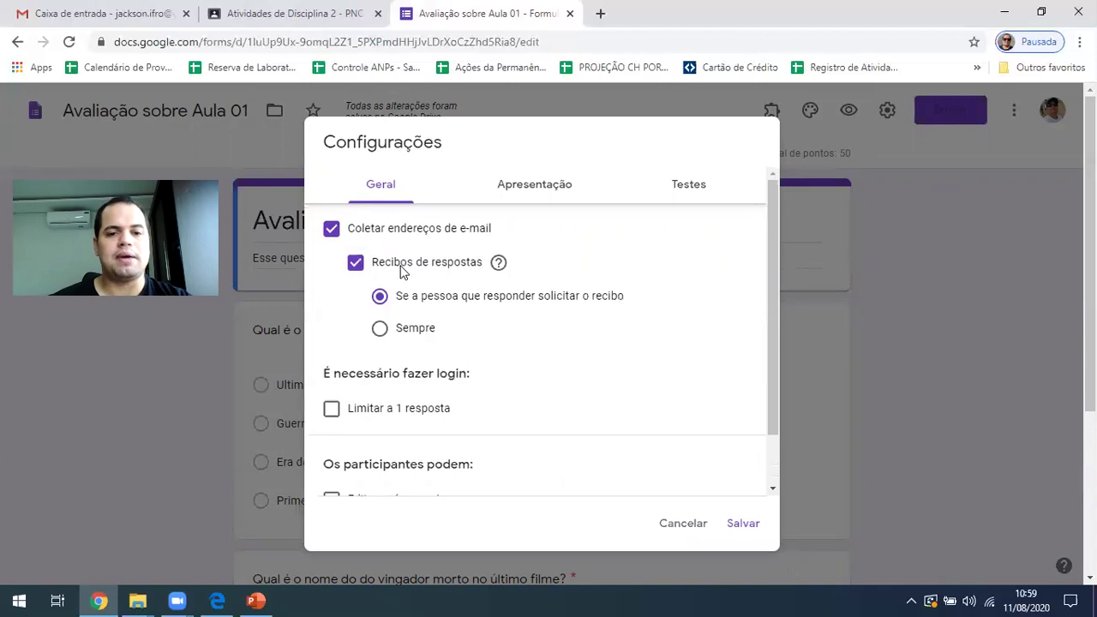
pyautogui.click(419, 338)
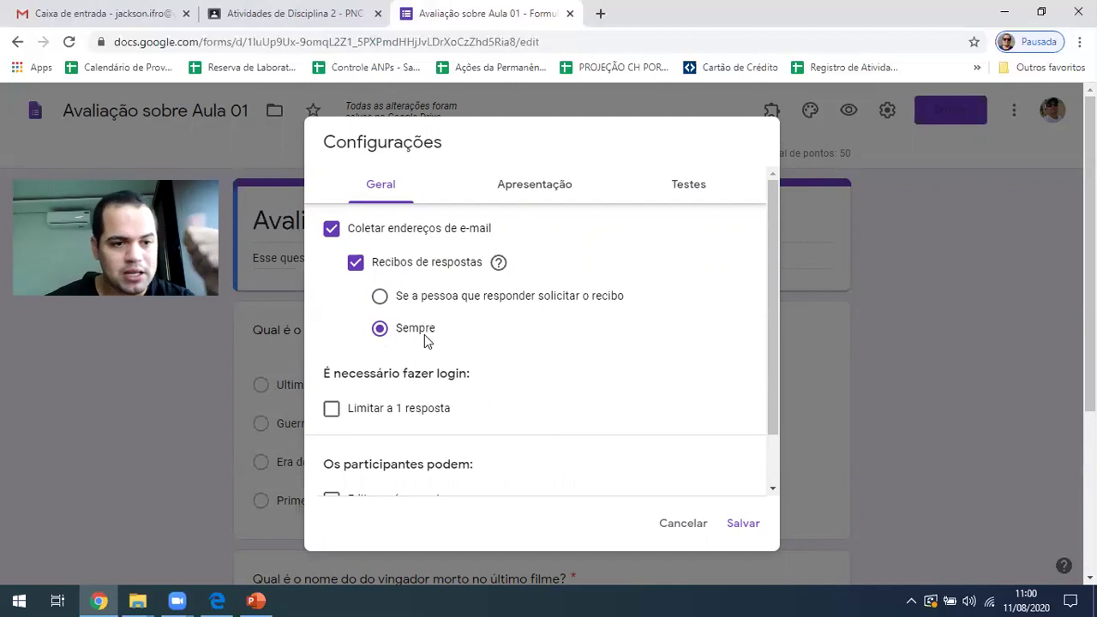
# Limit each respondent to one response, leaving answer editing and summary charts off
pyautogui.scroll(-1, 423, 344)
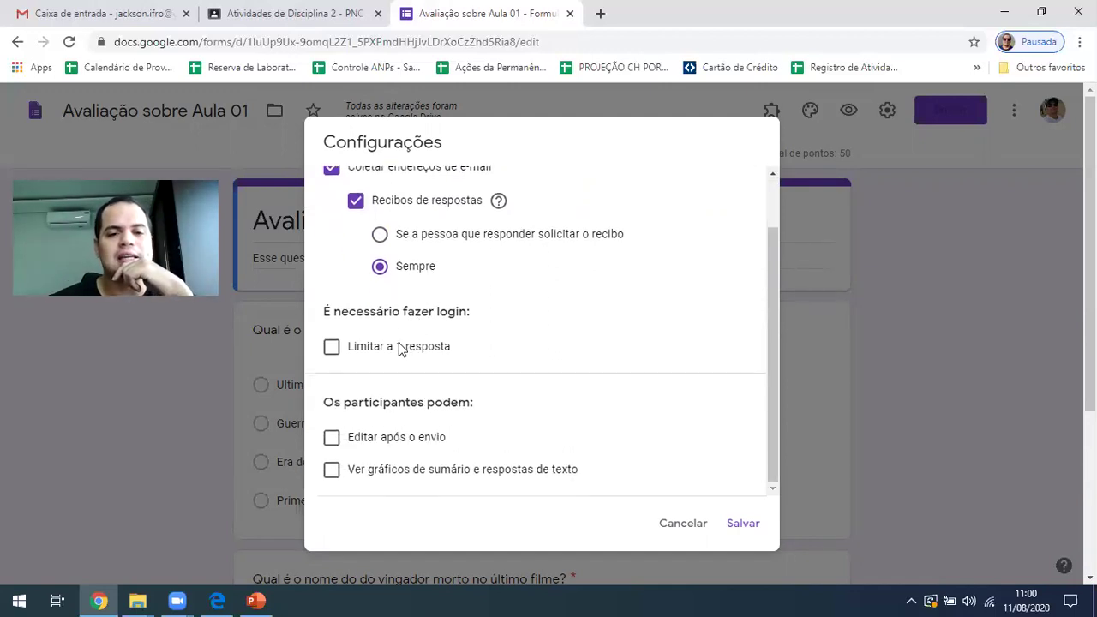
pyautogui.click(374, 350)
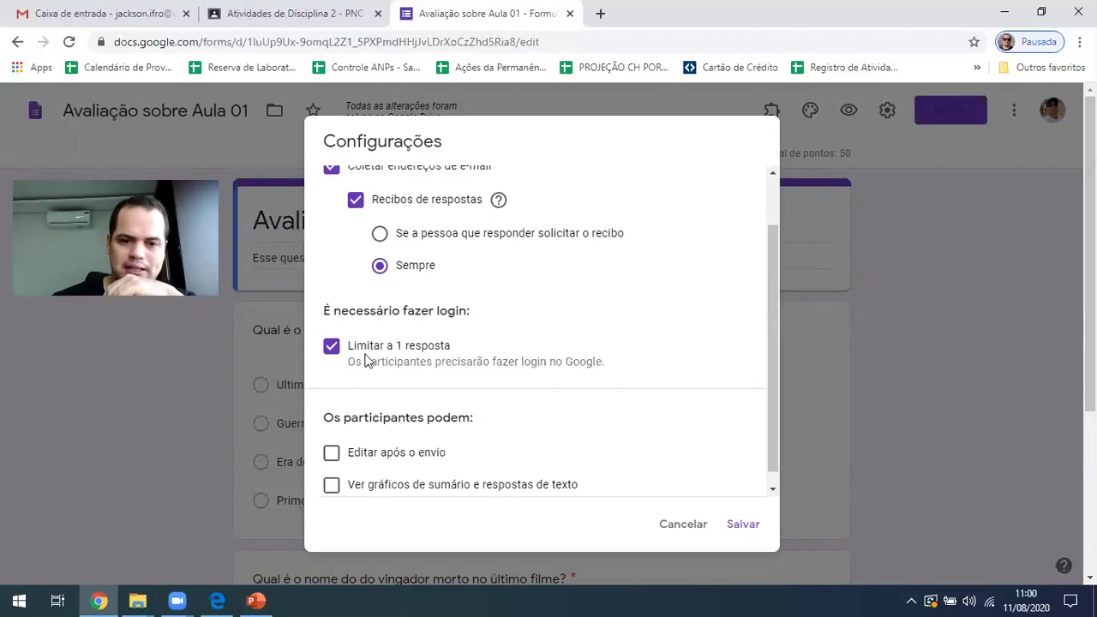
pyautogui.scroll(-1, 562, 334)
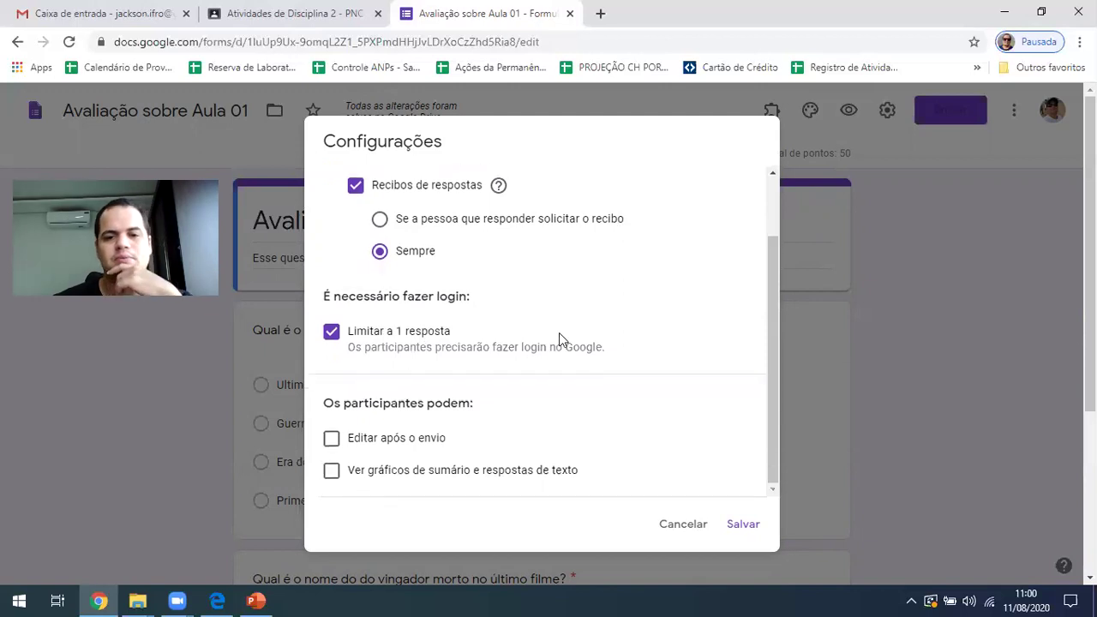
pyautogui.click(388, 442)
pyautogui.click(387, 442)
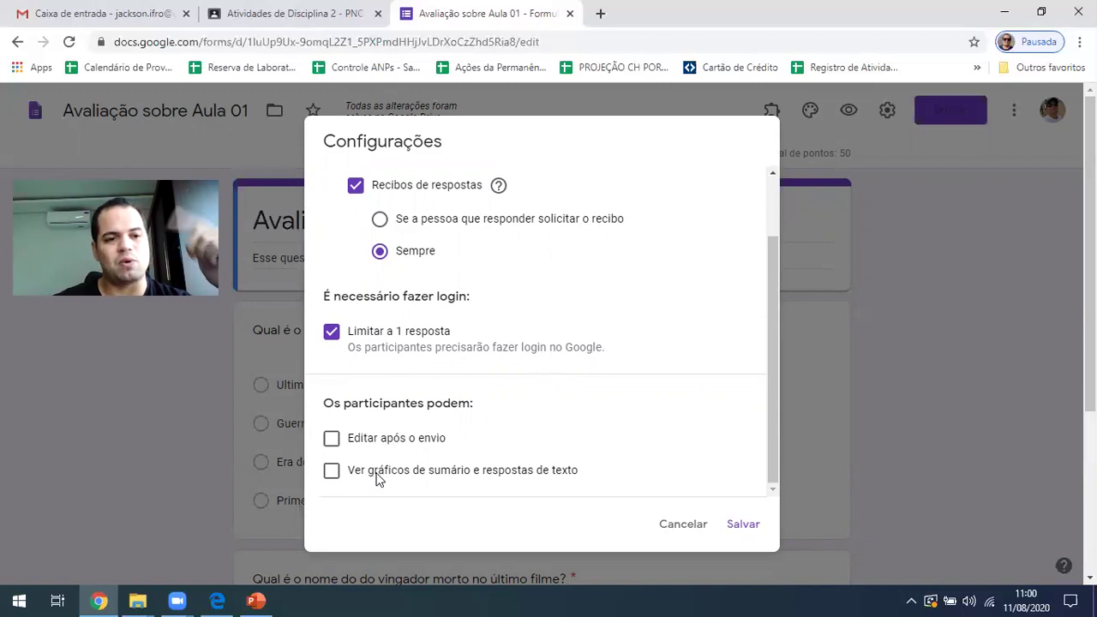
pyautogui.click(378, 480)
pyautogui.click(377, 480)
pyautogui.scroll(3, 544, 467)
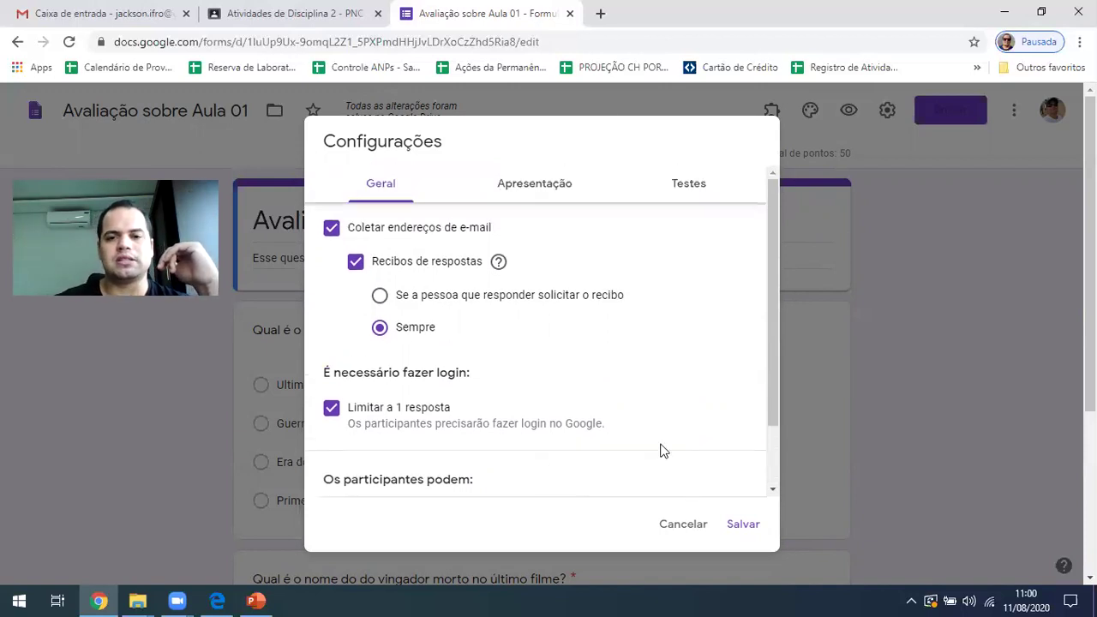
pyautogui.click(527, 182)
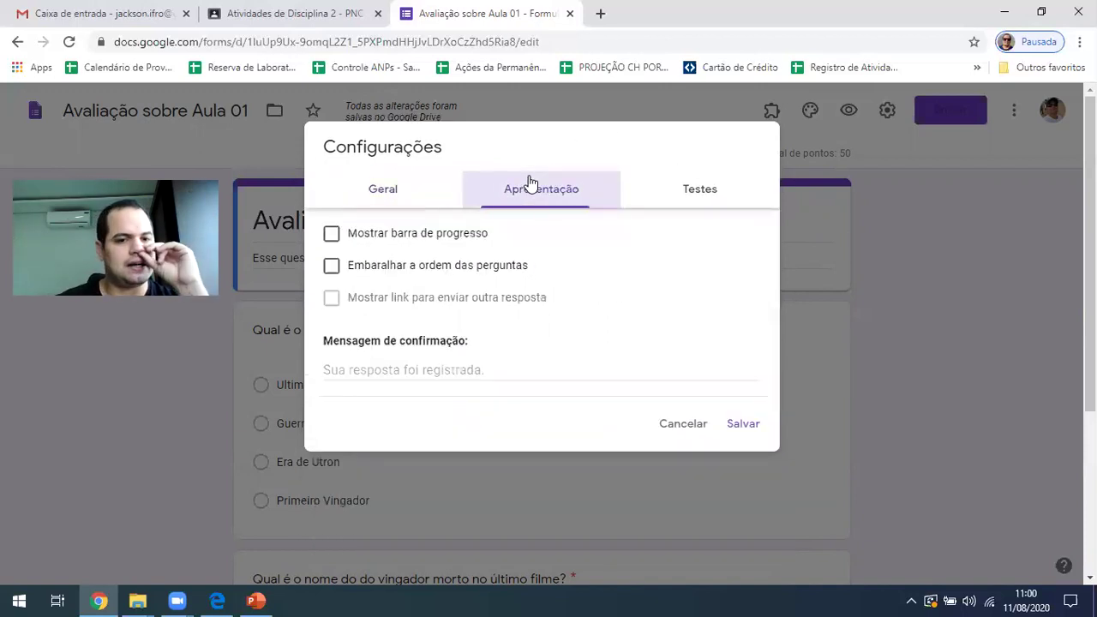
# Turn on the progress bar and question shuffling, save the settings, and preview the form
pyautogui.click(397, 245)
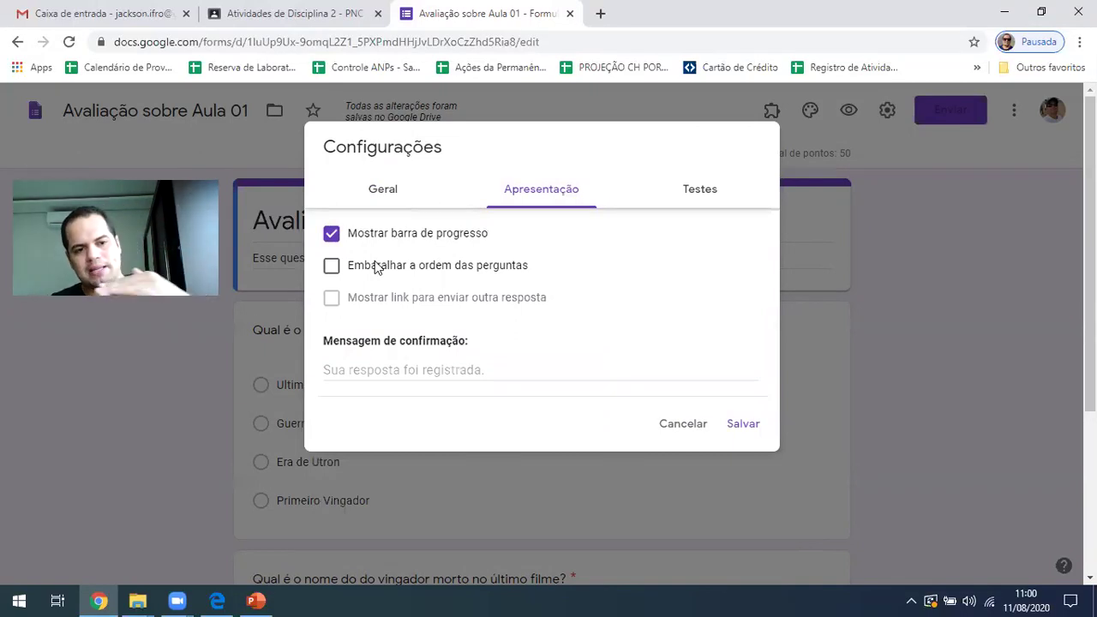
pyautogui.click(402, 271)
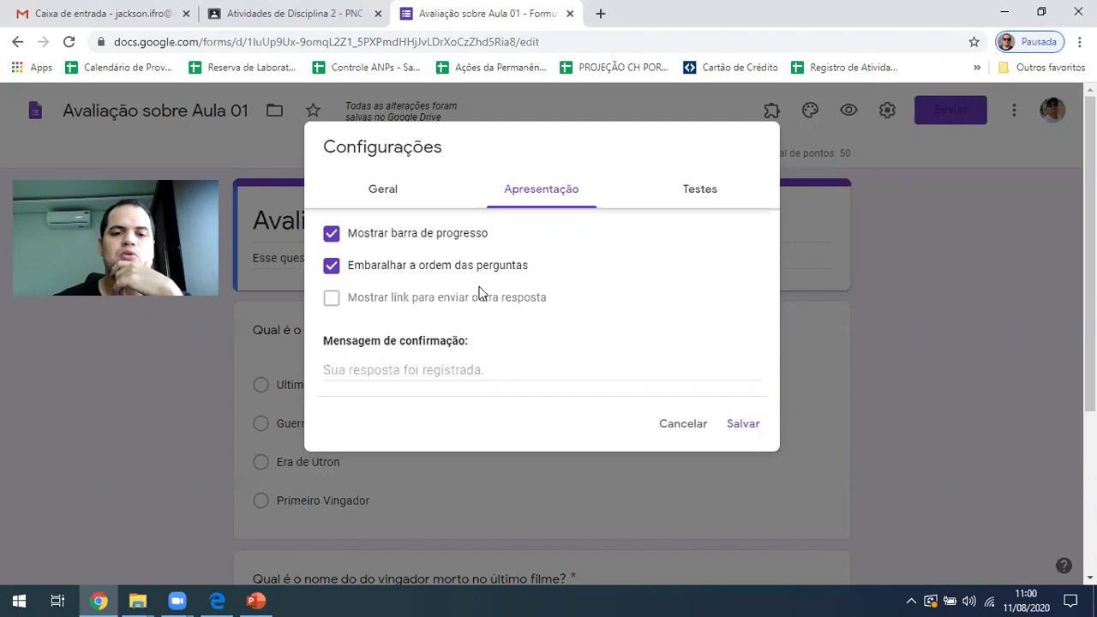
pyautogui.click(686, 203)
pyautogui.click(549, 196)
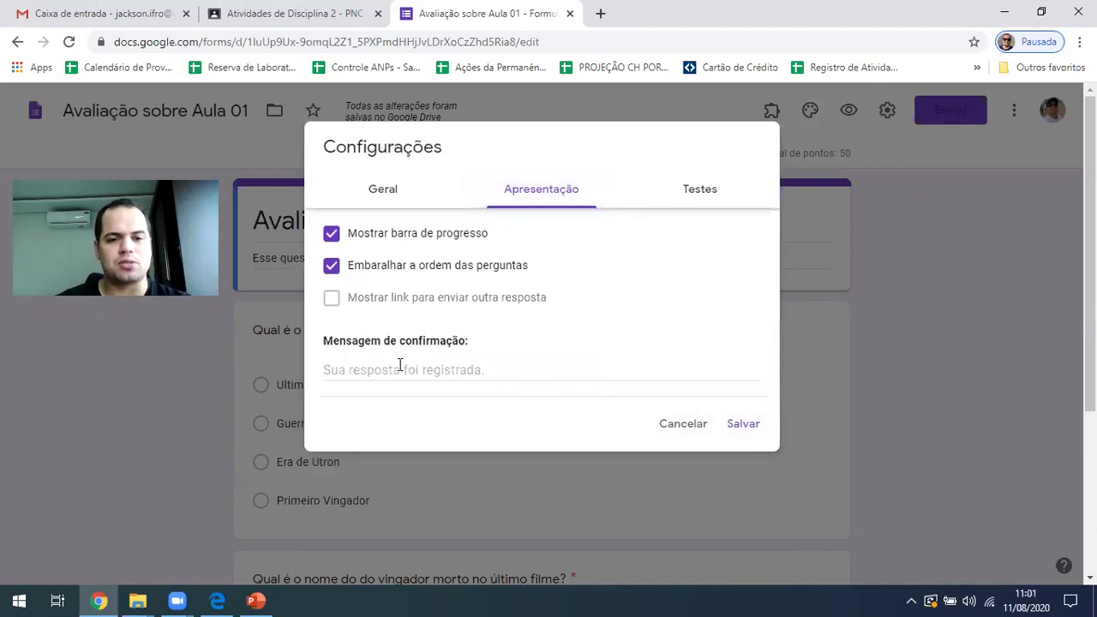
pyautogui.click(734, 433)
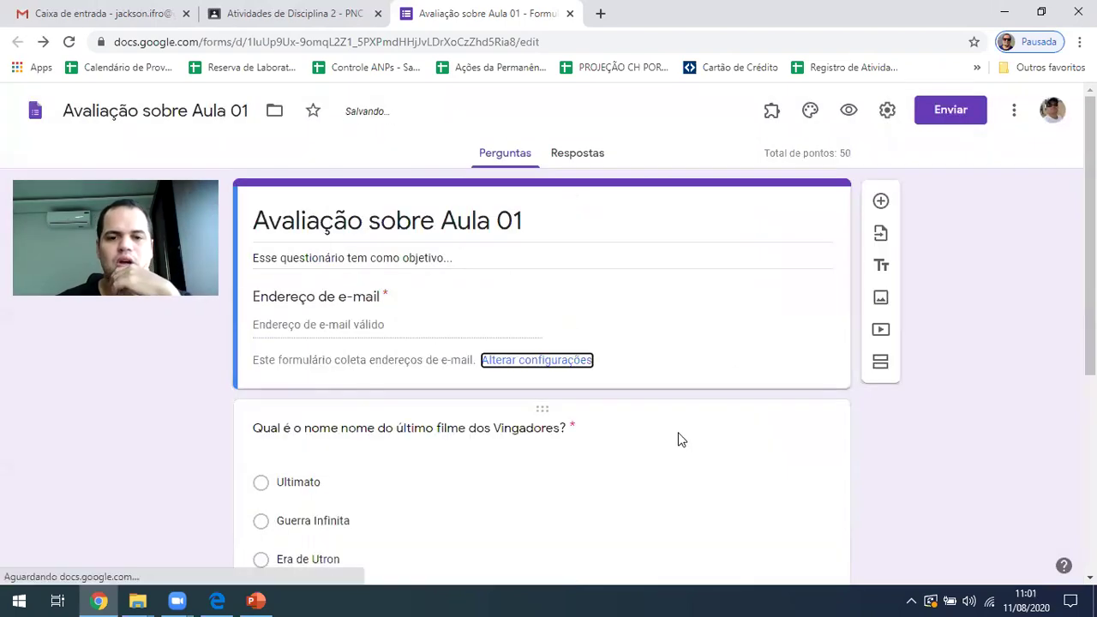
pyautogui.click(848, 111)
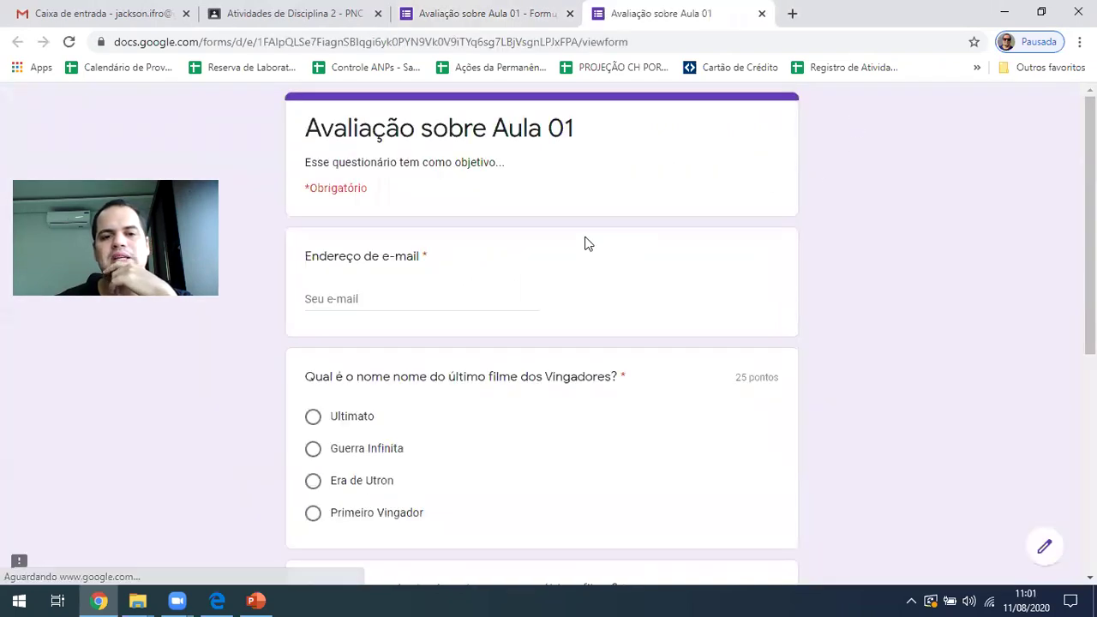
# Scroll through the respondent preview, then return to the form editor
pyautogui.scroll(-5, 509, 399)
pyautogui.scroll(5, 427, 394)
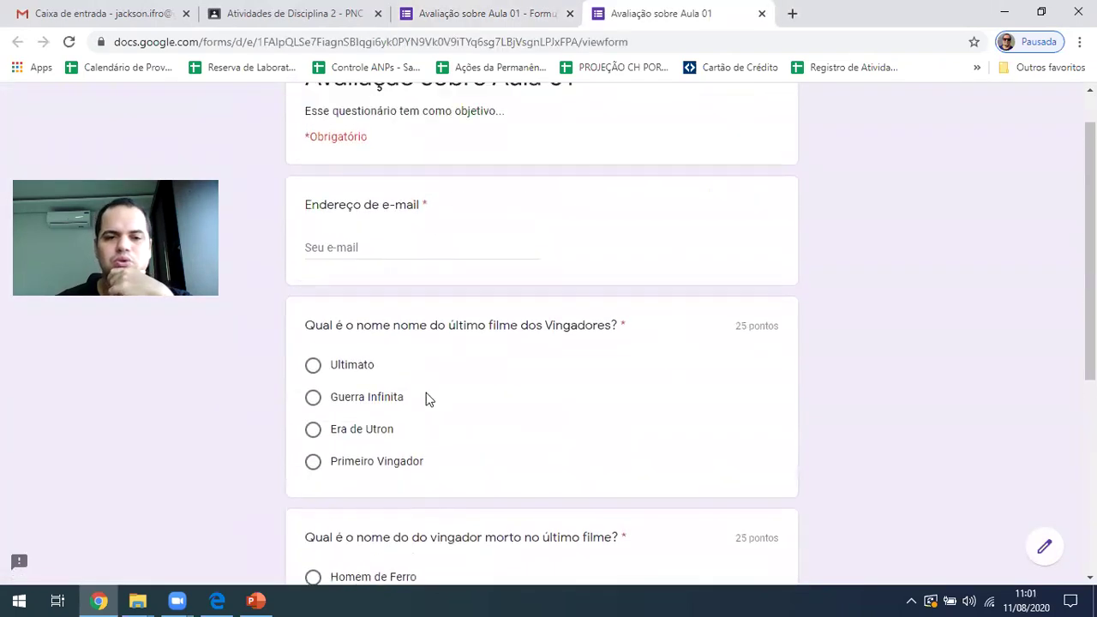
pyautogui.scroll(-5, 471, 400)
pyautogui.scroll(2, 468, 395)
pyautogui.scroll(3, 469, 403)
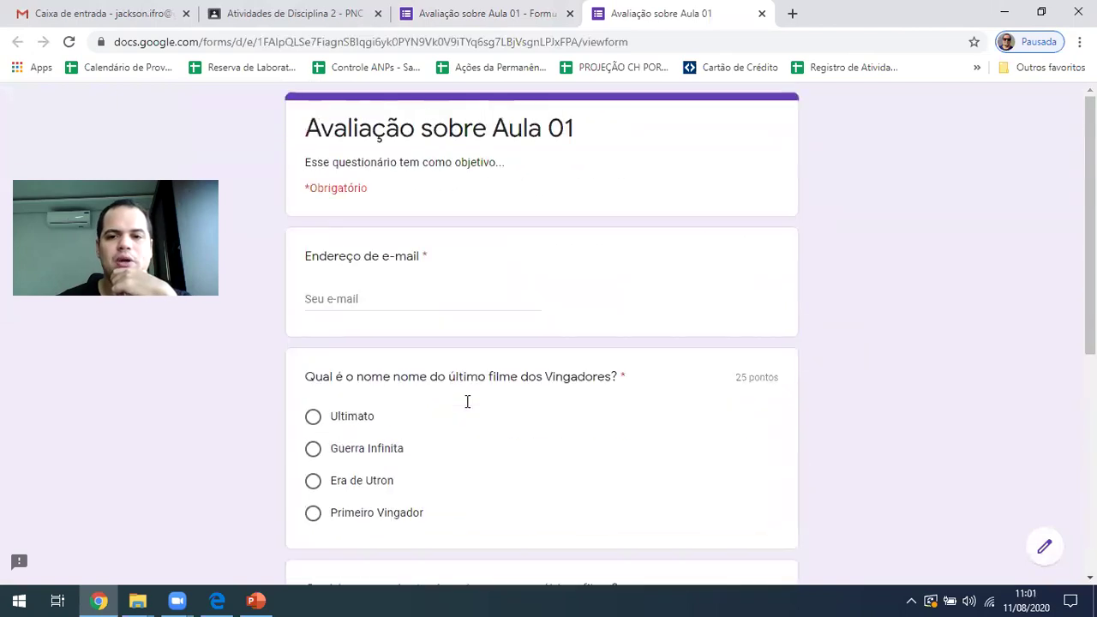
pyautogui.click(476, 17)
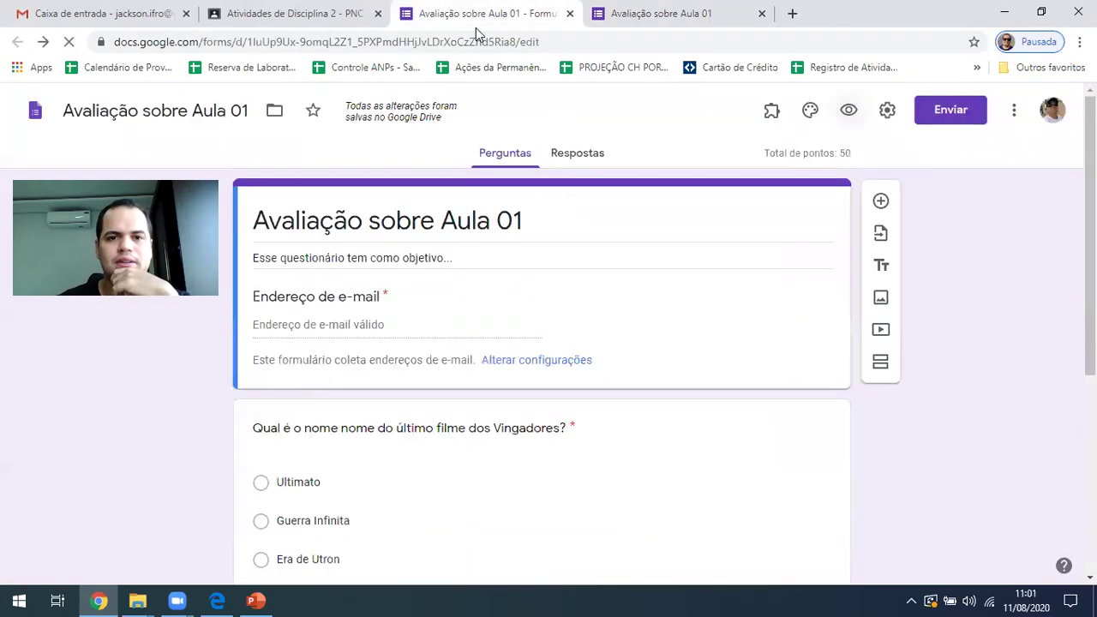
# Look over the theme options and close them, confirming the quiz totals 50 points
pyautogui.click(808, 115)
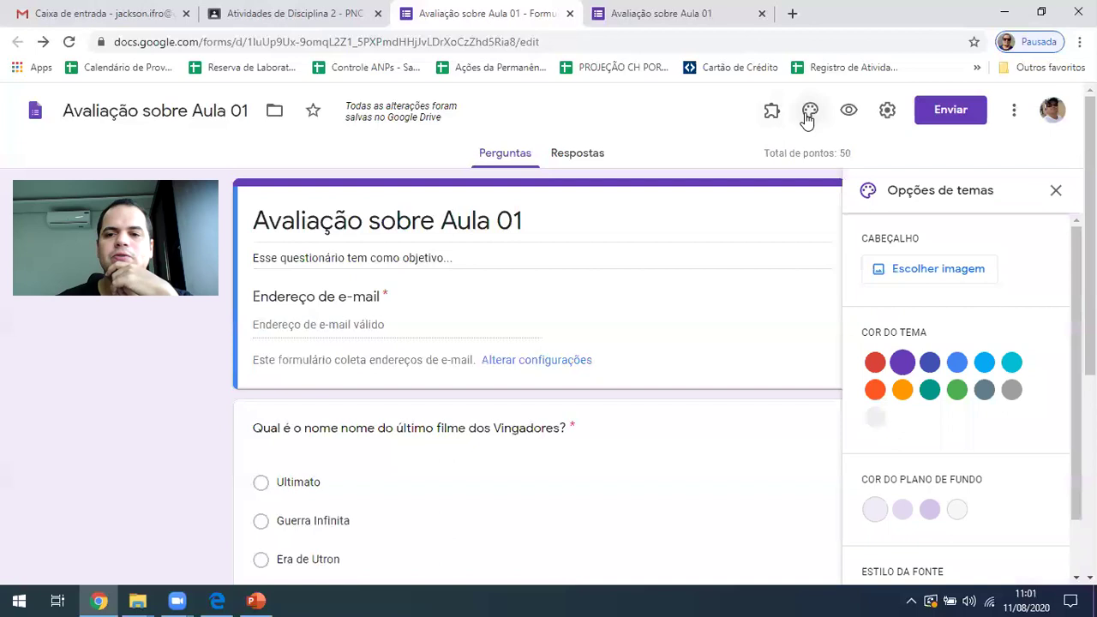
pyautogui.scroll(-3, 932, 312)
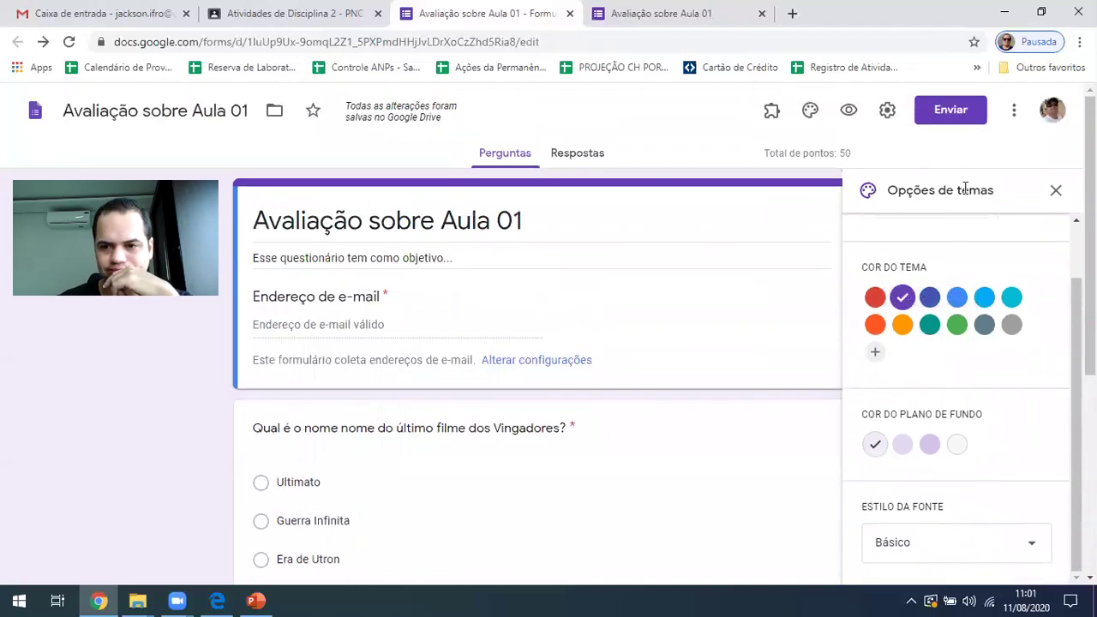
pyautogui.scroll(2, 916, 380)
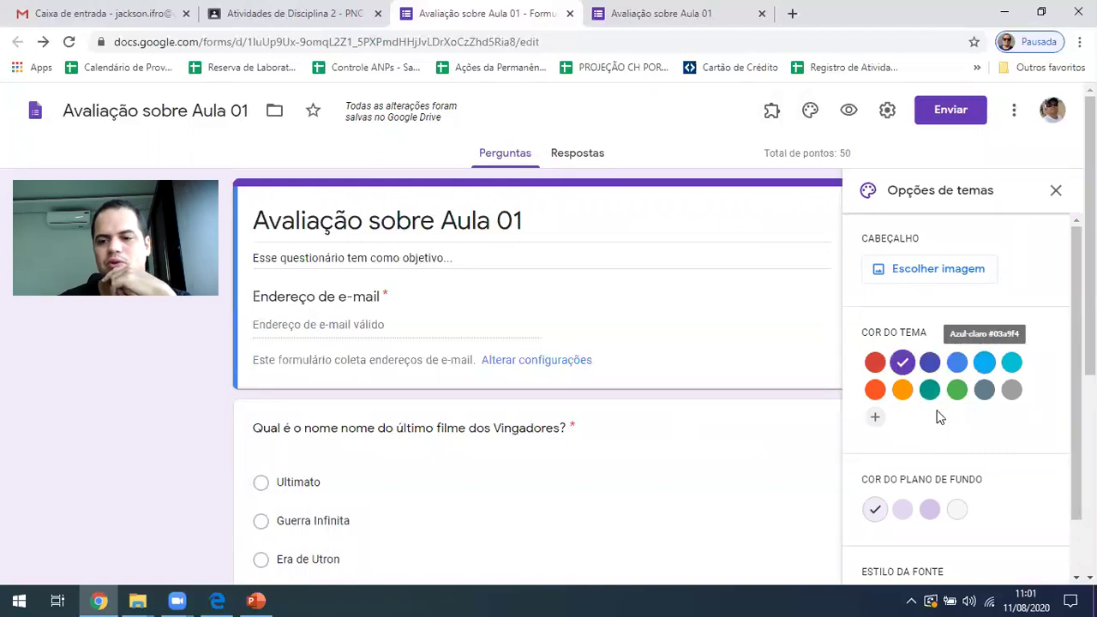
pyautogui.scroll(-3, 909, 429)
pyautogui.scroll(-1, 951, 515)
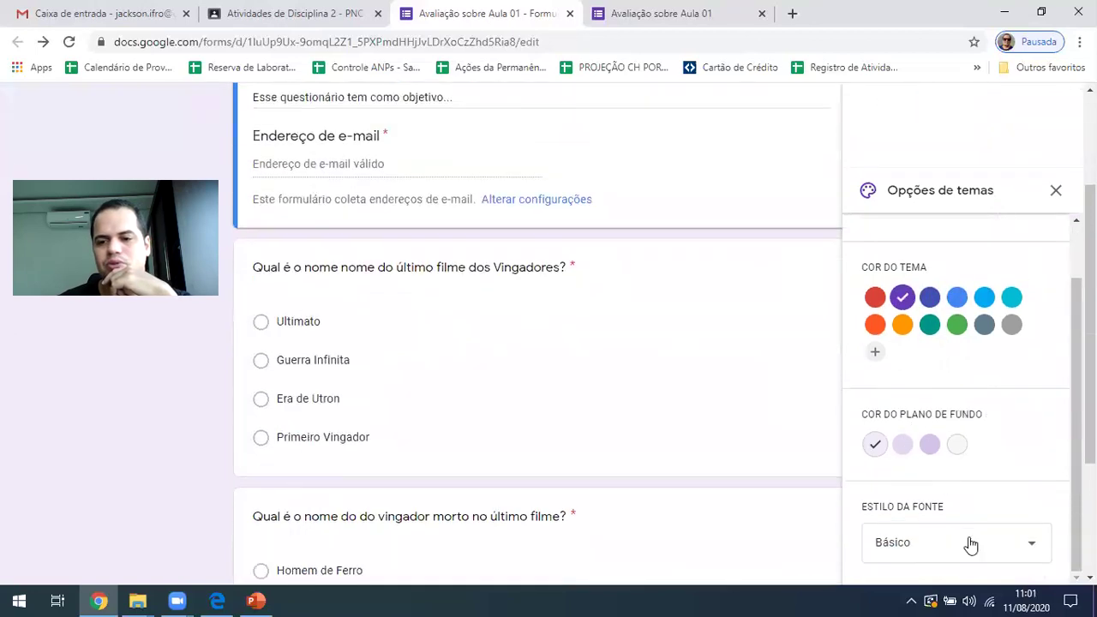
pyautogui.click(967, 543)
pyautogui.click(758, 452)
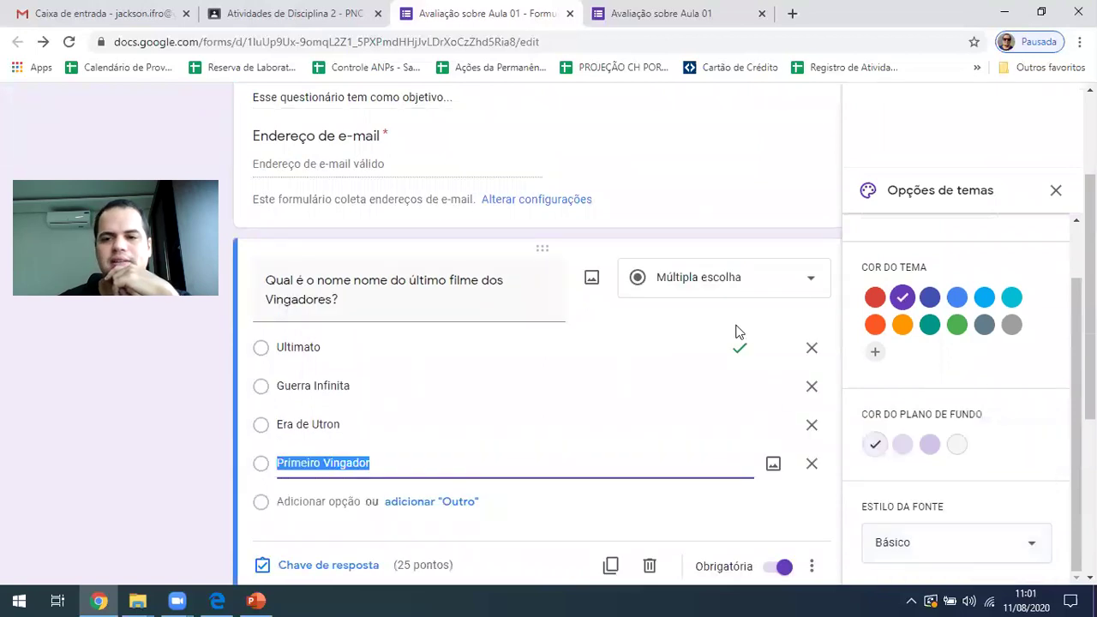
pyautogui.scroll(2, 857, 282)
pyautogui.click(1056, 190)
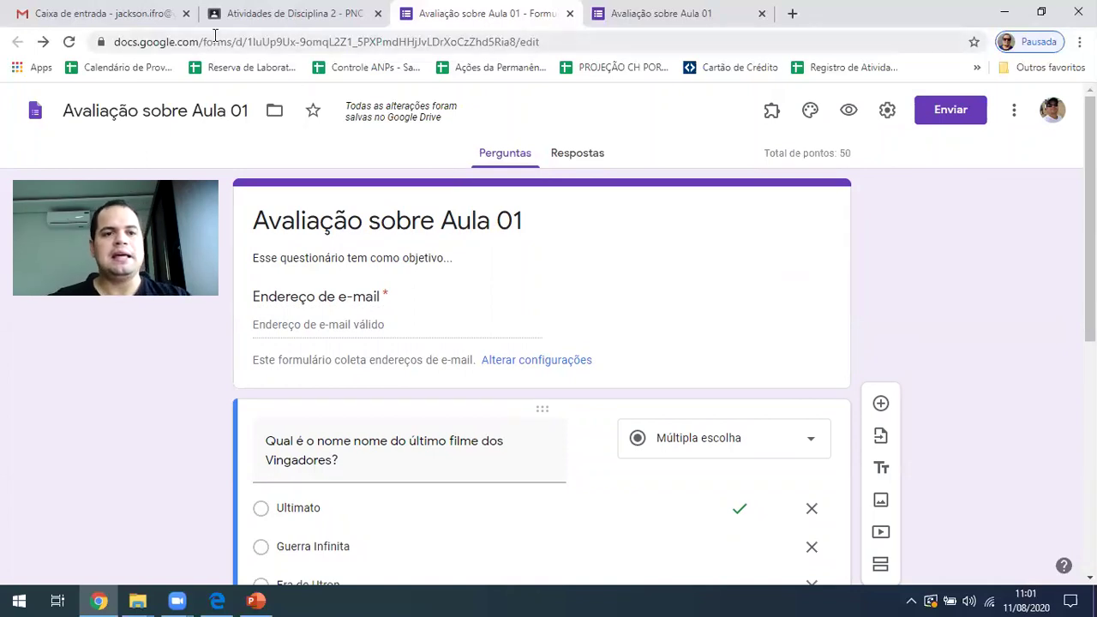
# Reload Classroom and open the 'Avaliação sobre Aula 01' draft for editing
pyautogui.click(282, 12)
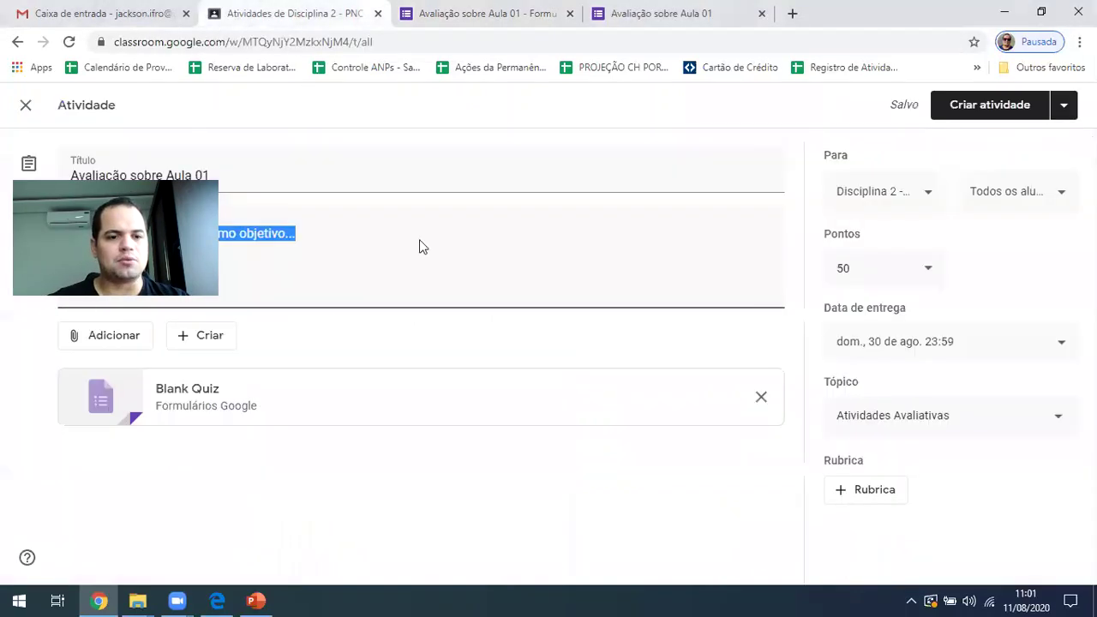
pyautogui.press('F5')
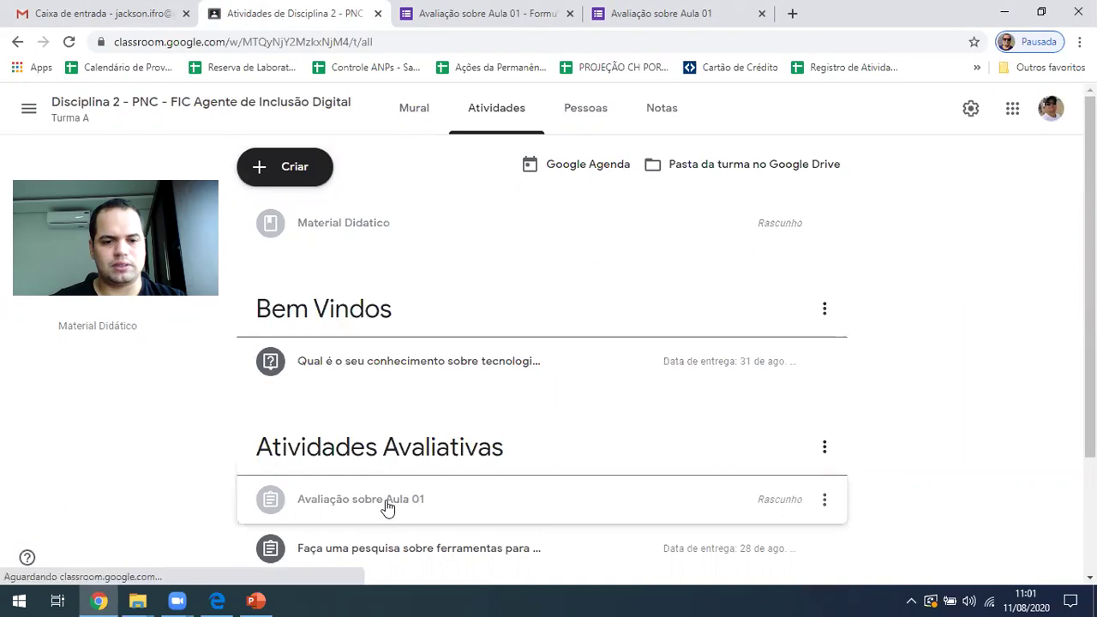
pyautogui.click(386, 506)
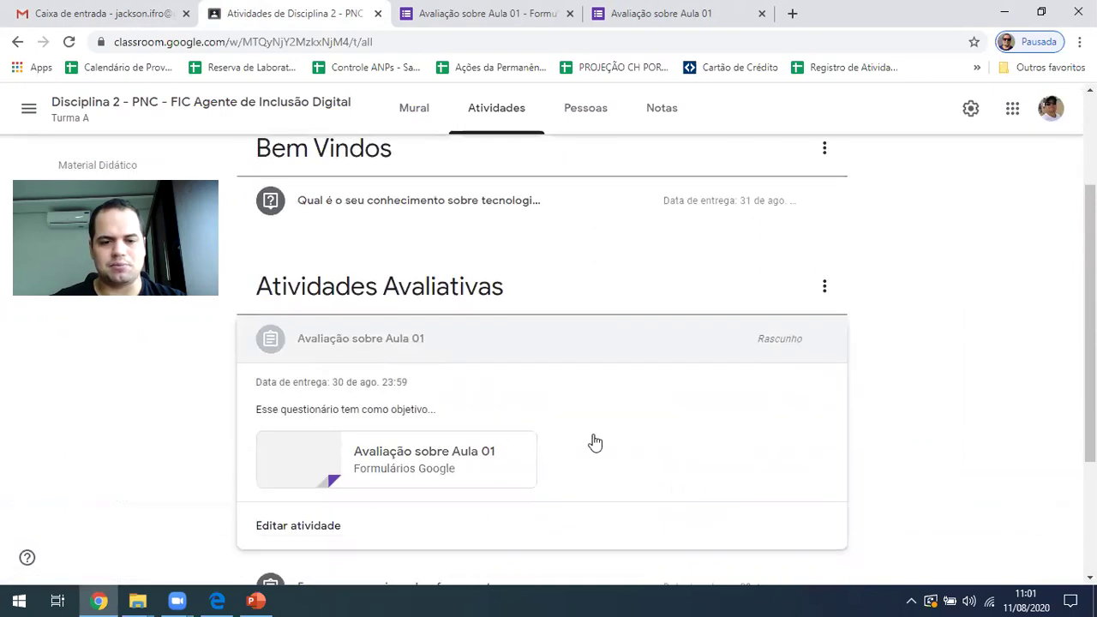
pyautogui.click(825, 341)
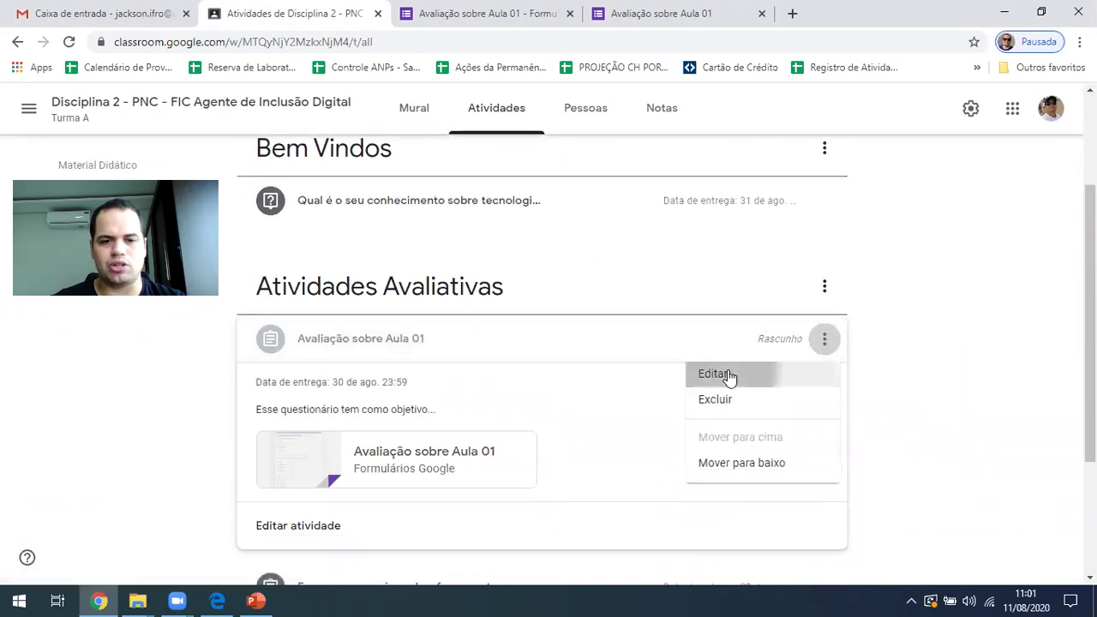
pyautogui.click(727, 376)
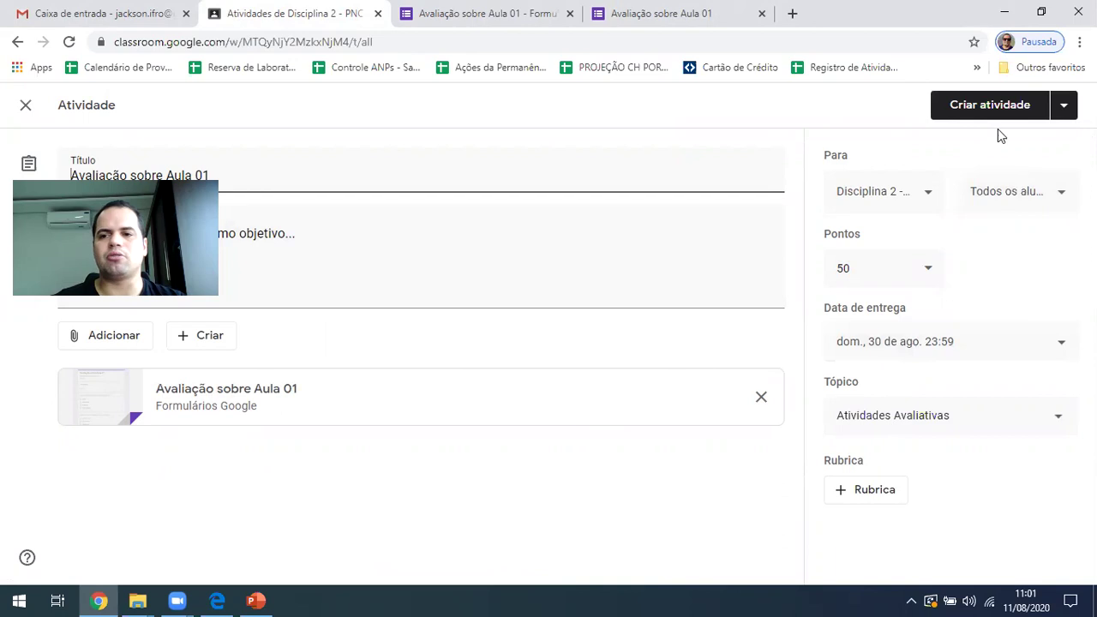
# Assign the quiz to the class, due 30 August 23:59 and worth 50 points
pyautogui.click(1063, 105)
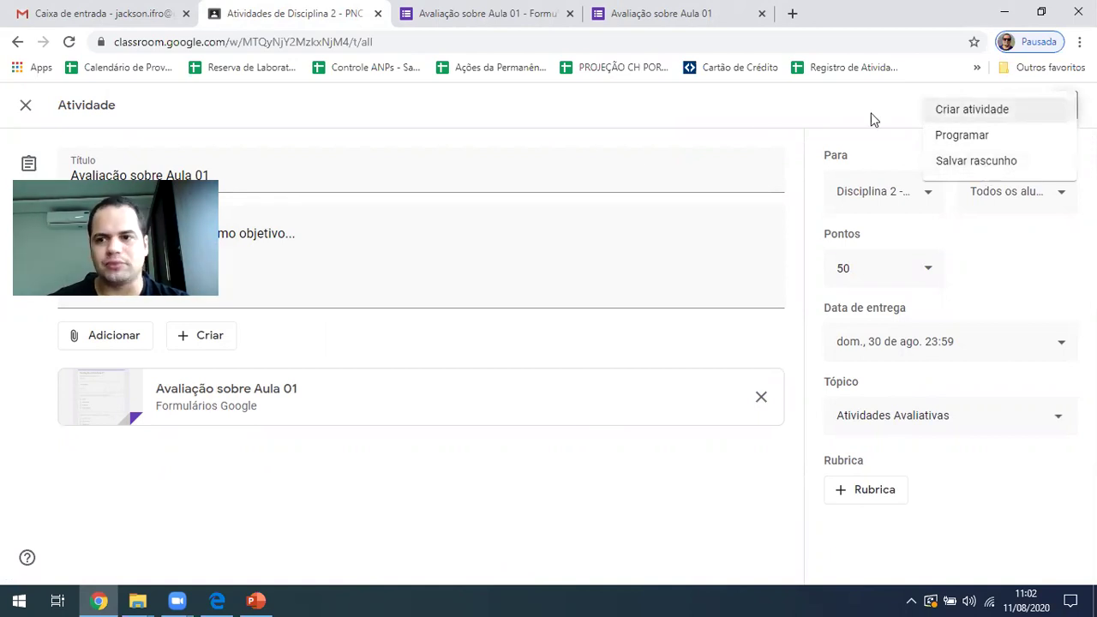
pyautogui.click(823, 112)
pyautogui.click(990, 108)
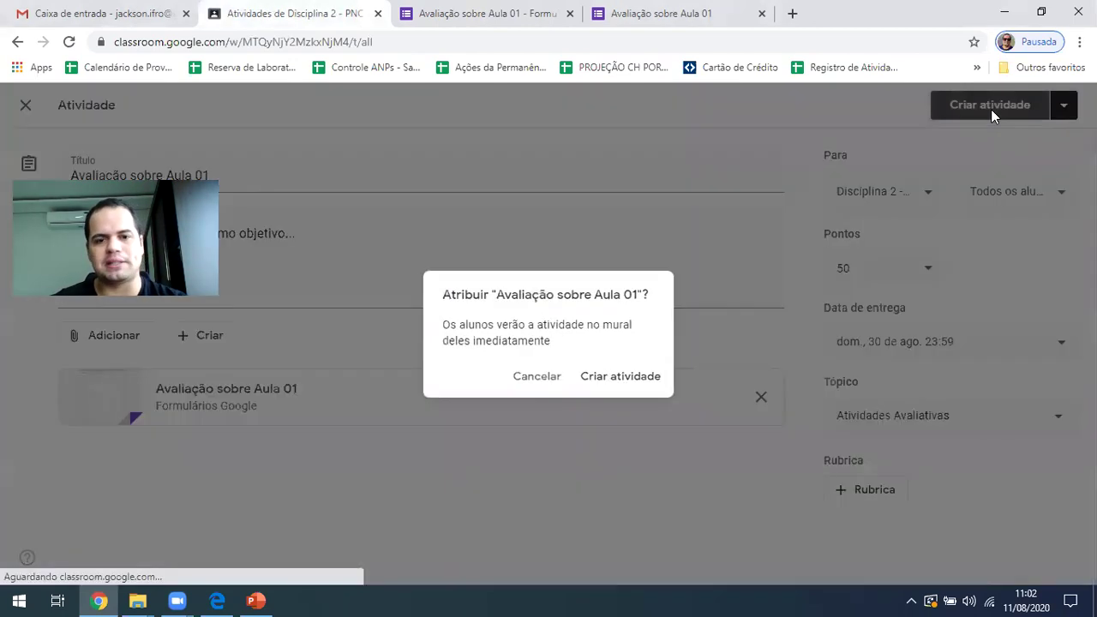
pyautogui.click(621, 378)
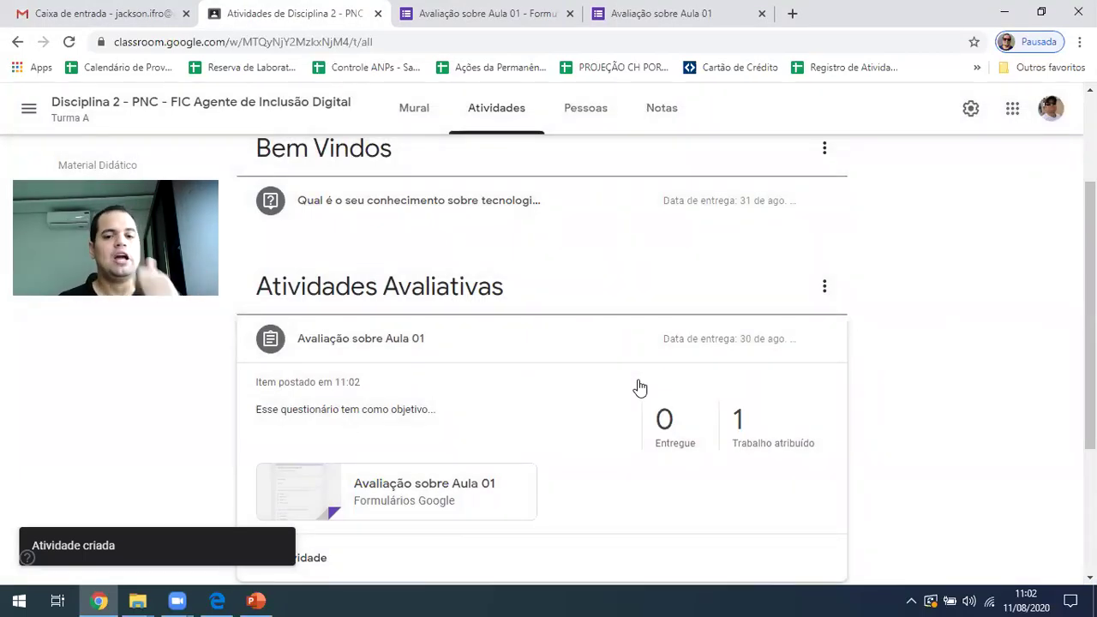
pyautogui.scroll(-2, 639, 399)
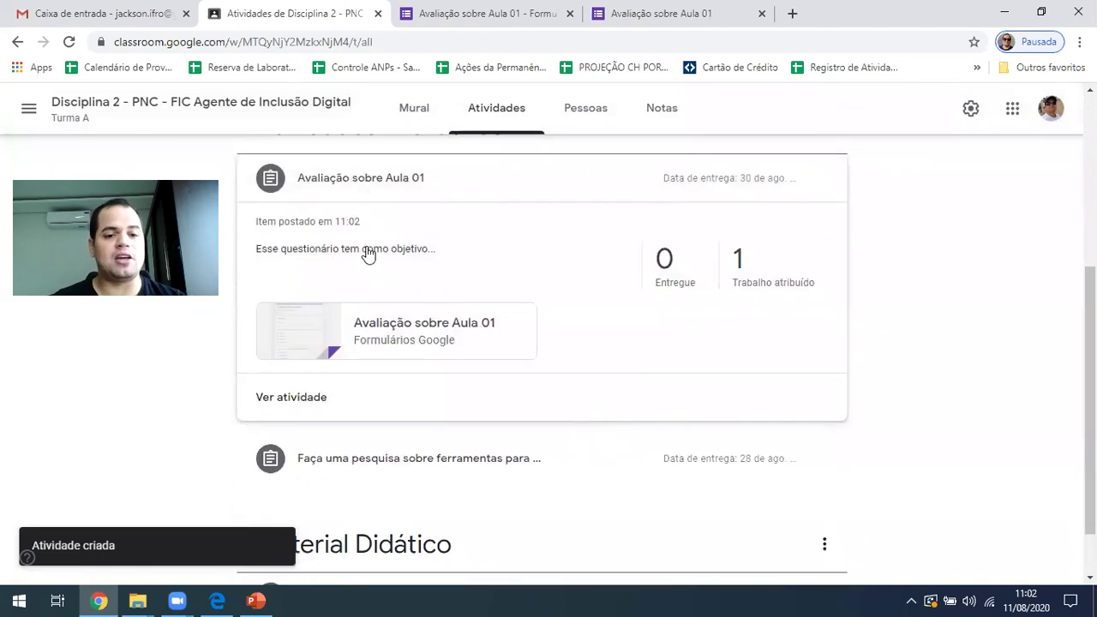
pyautogui.scroll(2, 368, 297)
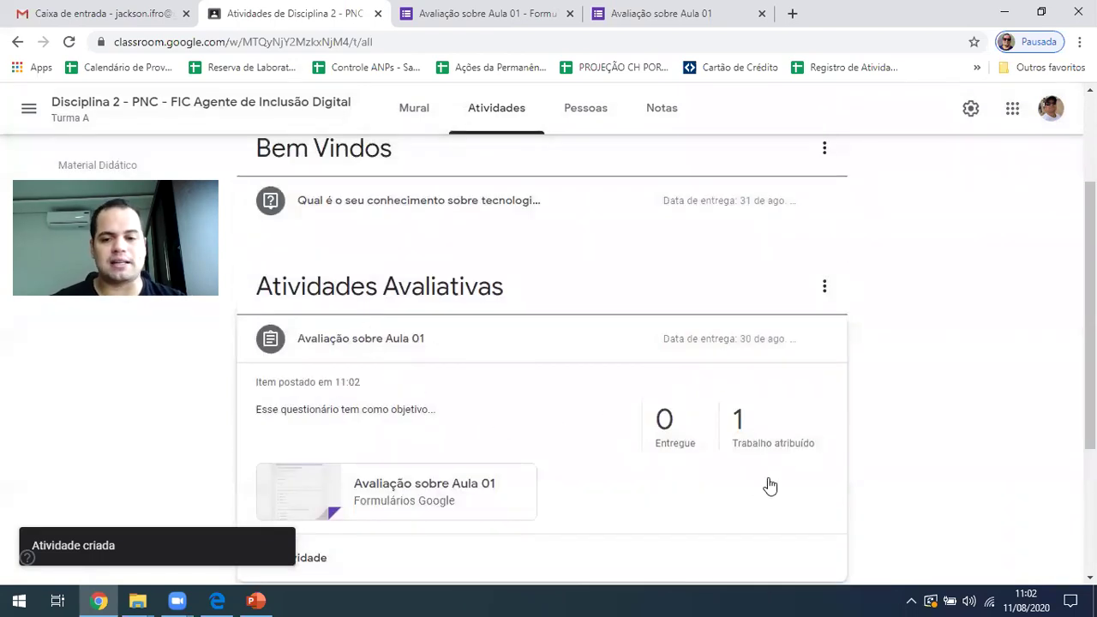
pyautogui.scroll(2, 775, 459)
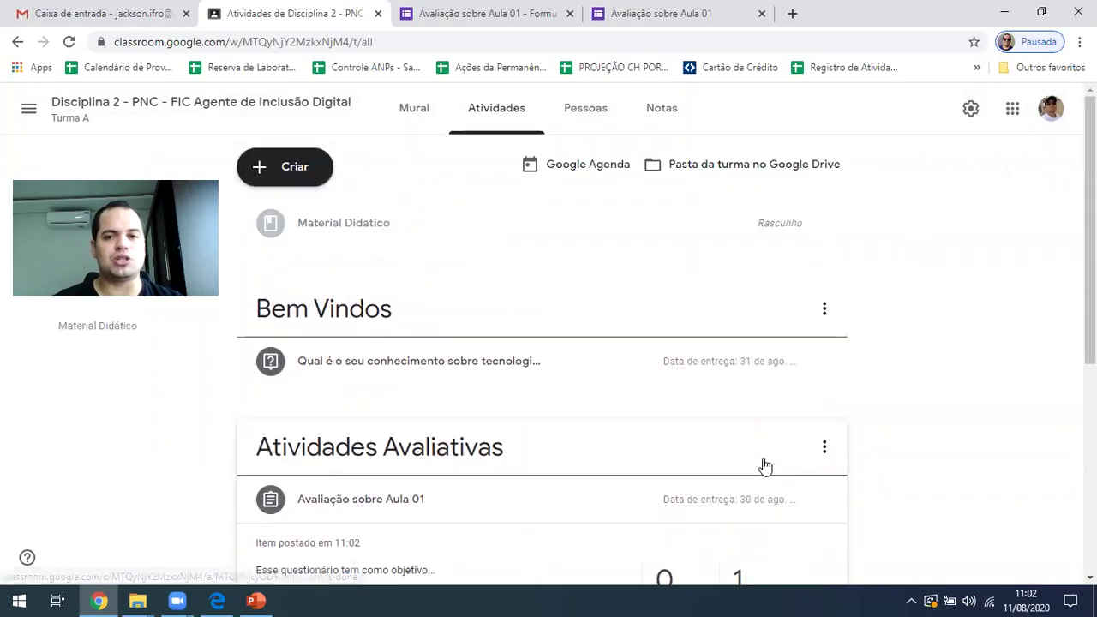
pyautogui.moveTo(218, 597)
pyautogui.click(214, 527)
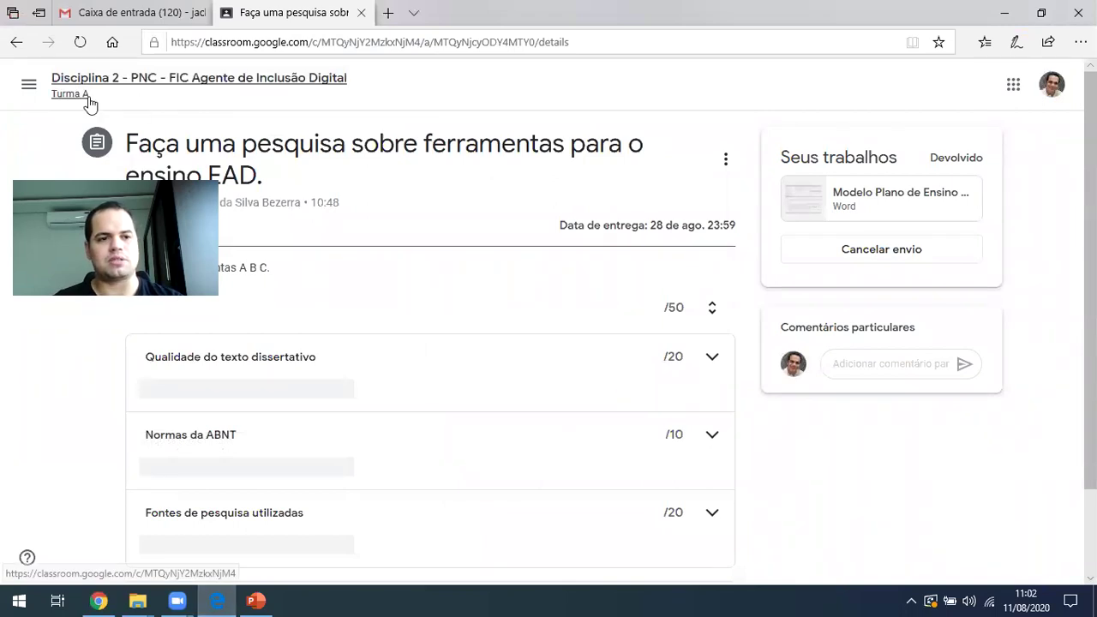
# As the student, open the 'Avaliação sobre Aula 01' post from the stream and its attached form
pyautogui.click(101, 103)
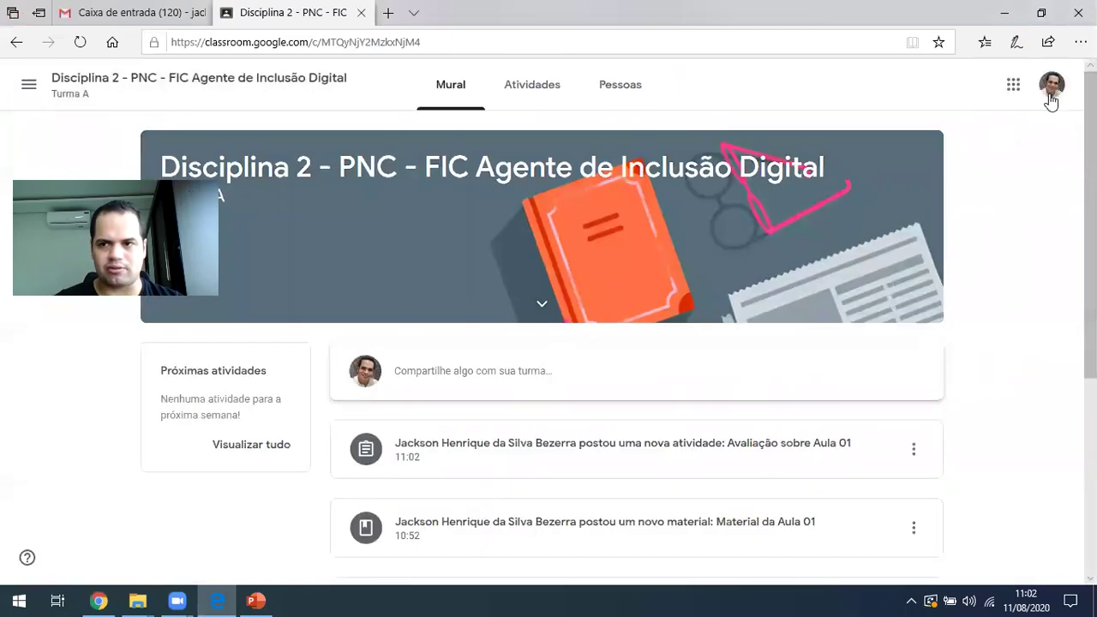
pyautogui.scroll(-1, 274, 418)
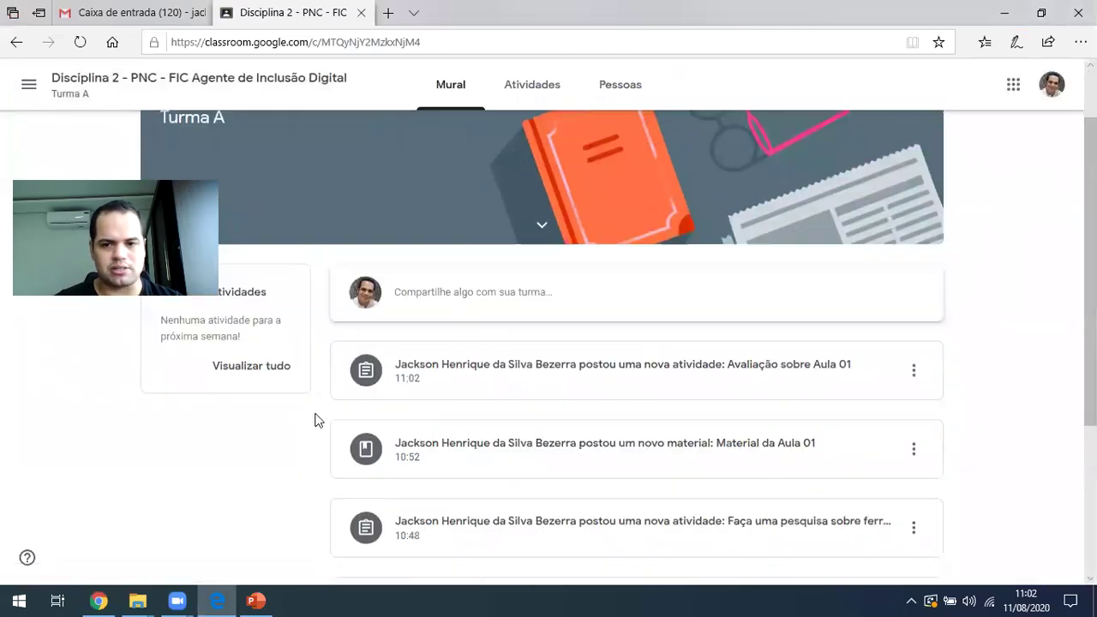
pyautogui.click(600, 372)
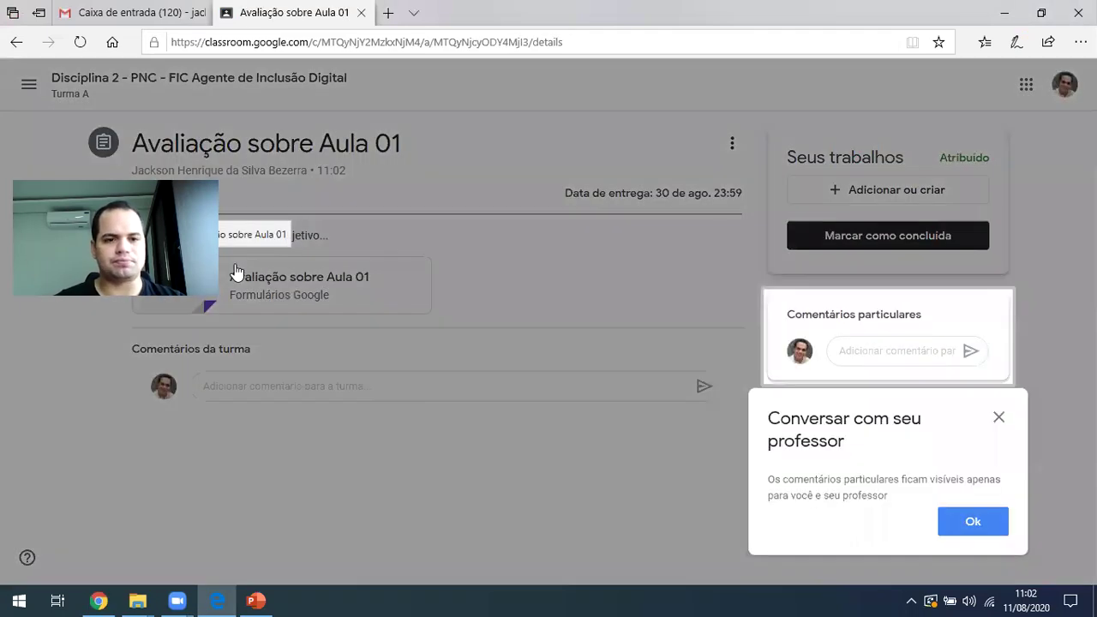
pyautogui.click(977, 523)
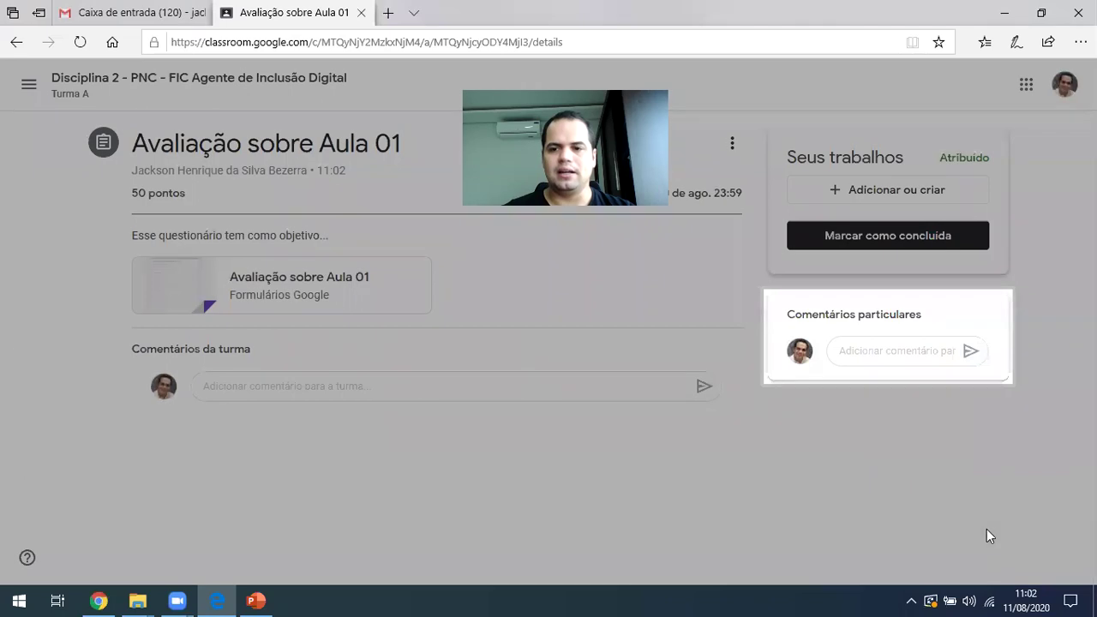
pyautogui.click(900, 350)
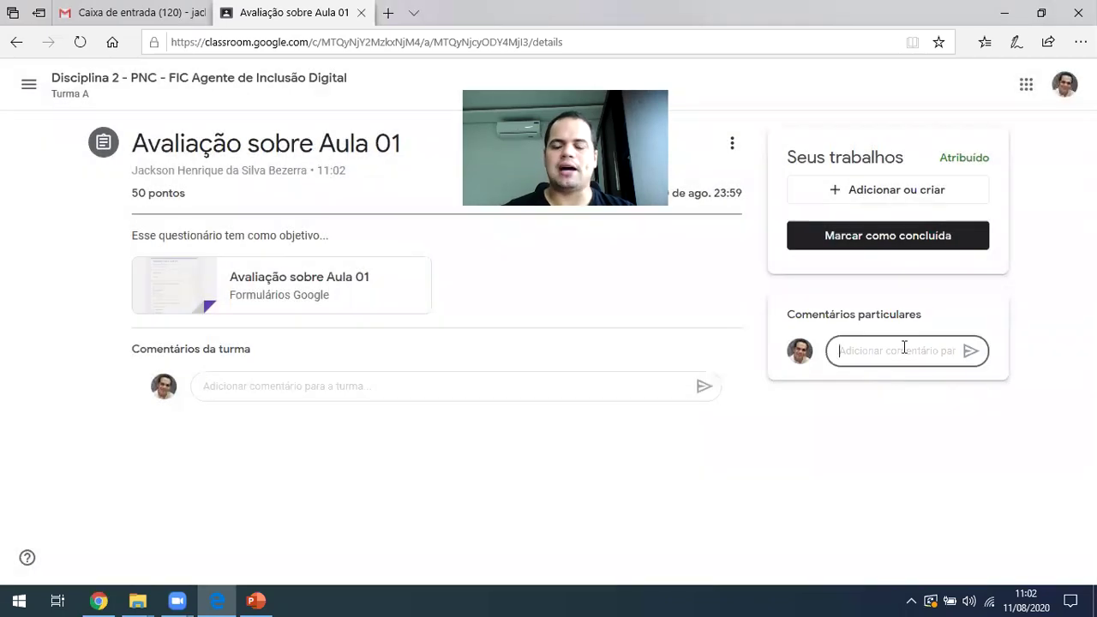
pyautogui.click(888, 151)
pyautogui.click(895, 151)
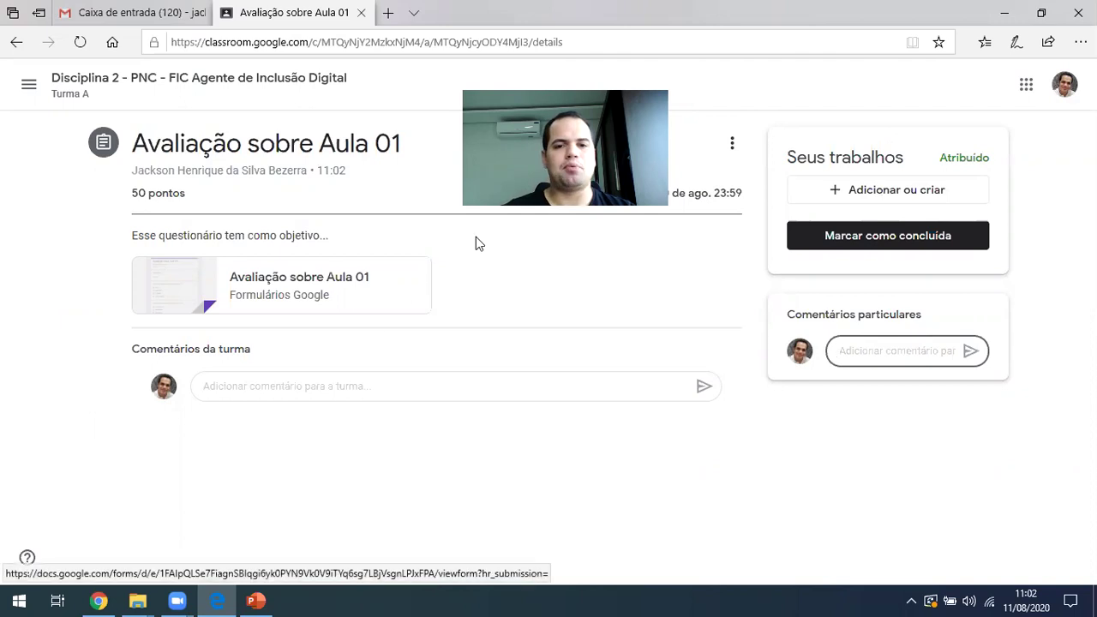
pyautogui.click(273, 285)
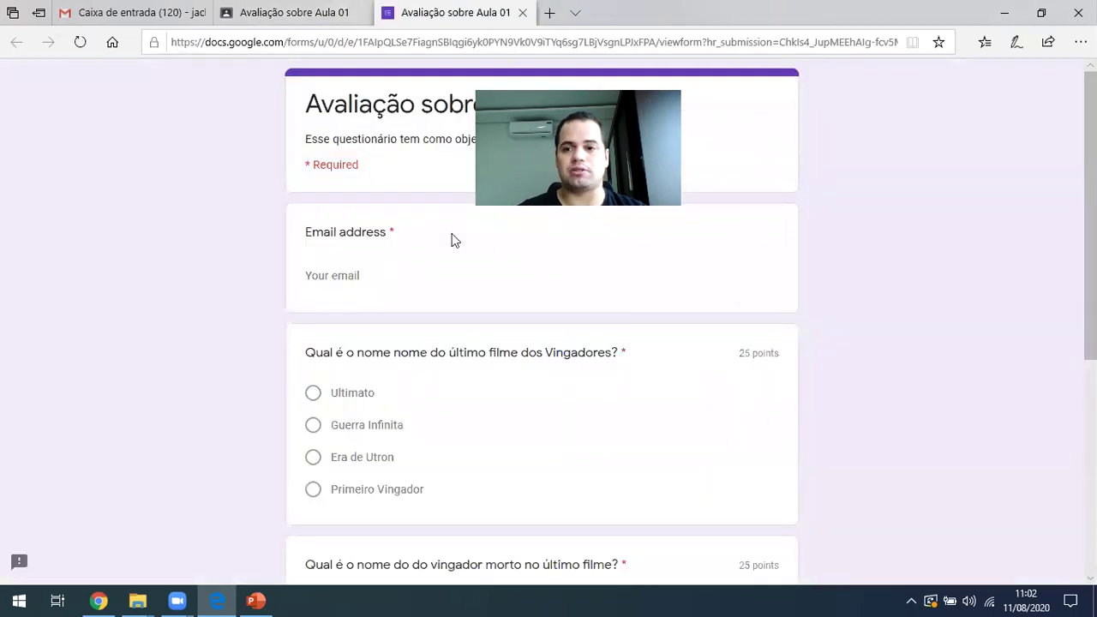
# Enter the student's e-mail address, answer 'Ultimato', and submit the quiz
pyautogui.click(343, 274)
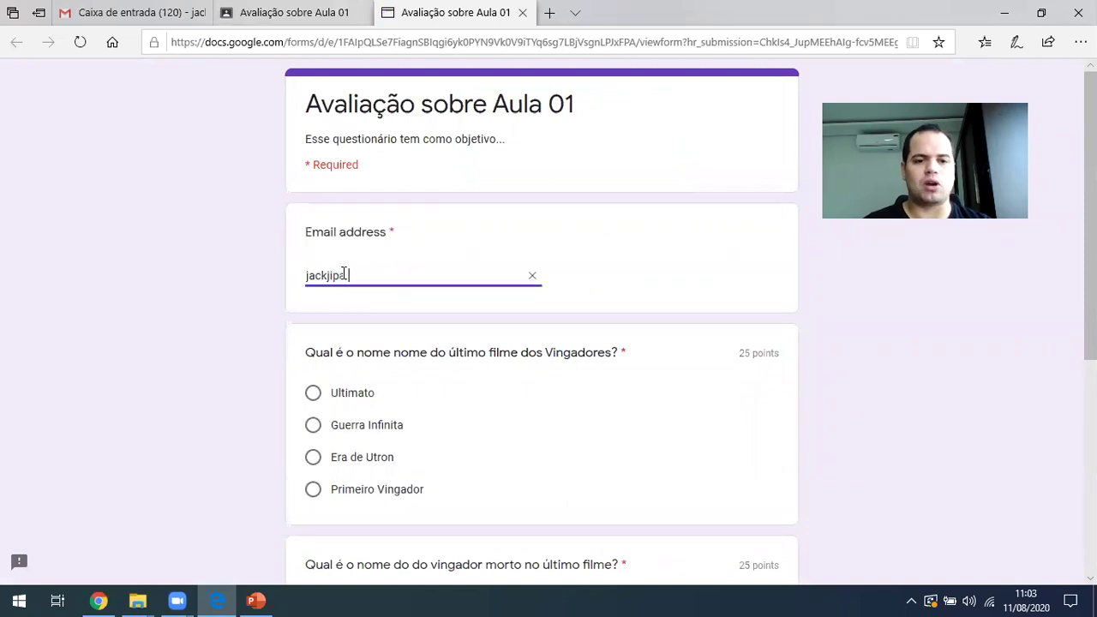
pyautogui.press('Tab')
pyautogui.scroll(-1, 345, 296)
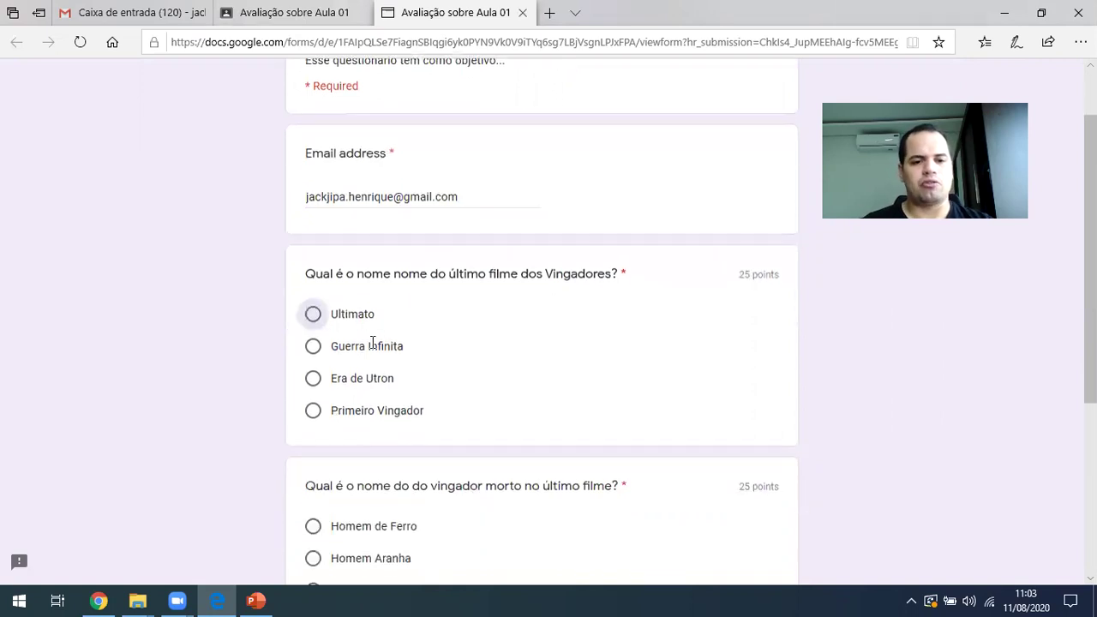
pyautogui.click(342, 316)
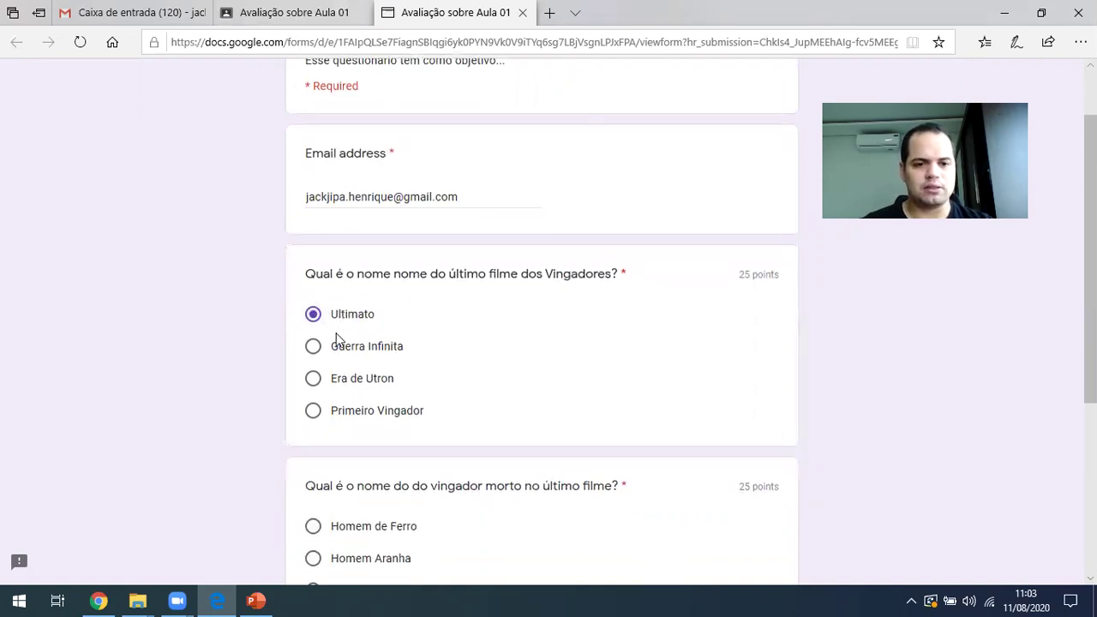
pyautogui.scroll(-4, 336, 332)
pyautogui.scroll(2, 403, 257)
pyautogui.scroll(-2, 380, 357)
pyautogui.click(314, 434)
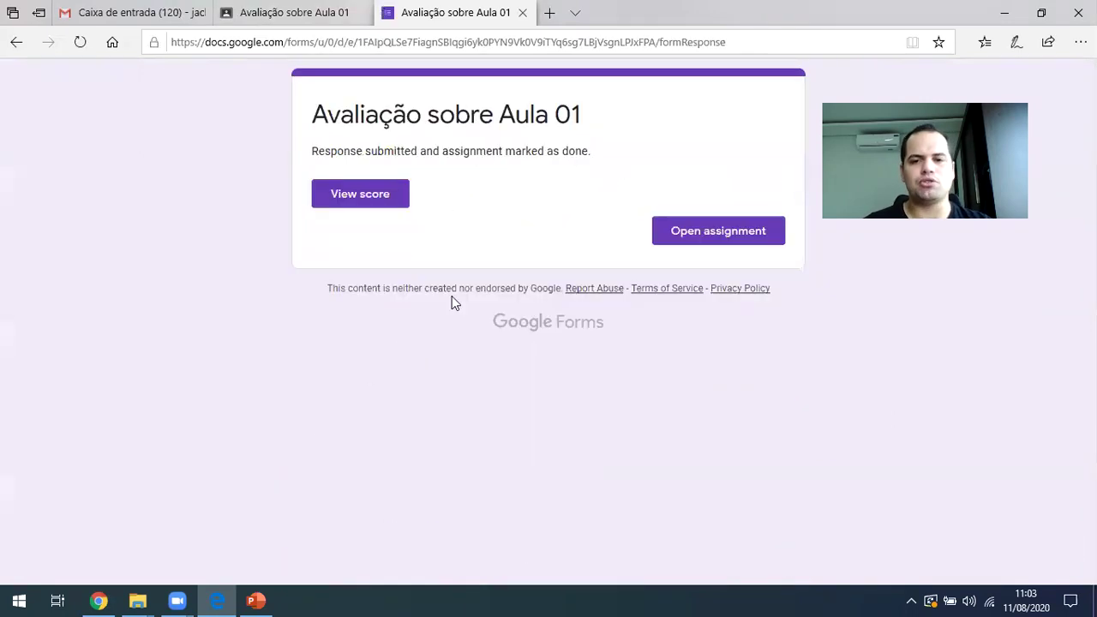
# View the score: 50/50, with both answers correct at 25/25
pyautogui.click(360, 211)
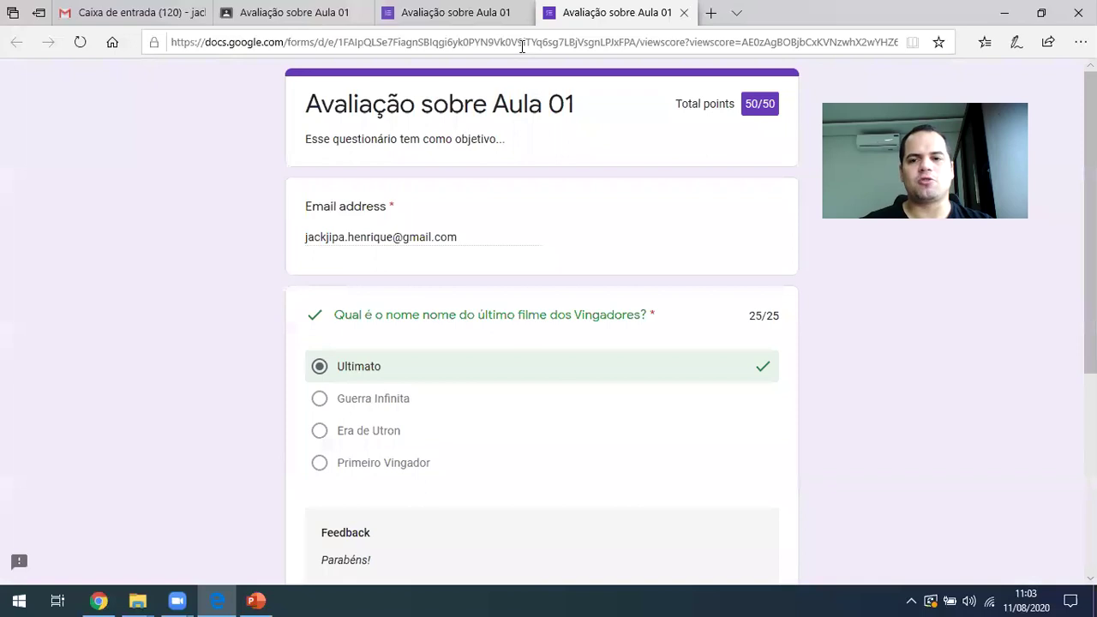
pyautogui.tripleClick(759, 103)
pyautogui.scroll(-4, 476, 538)
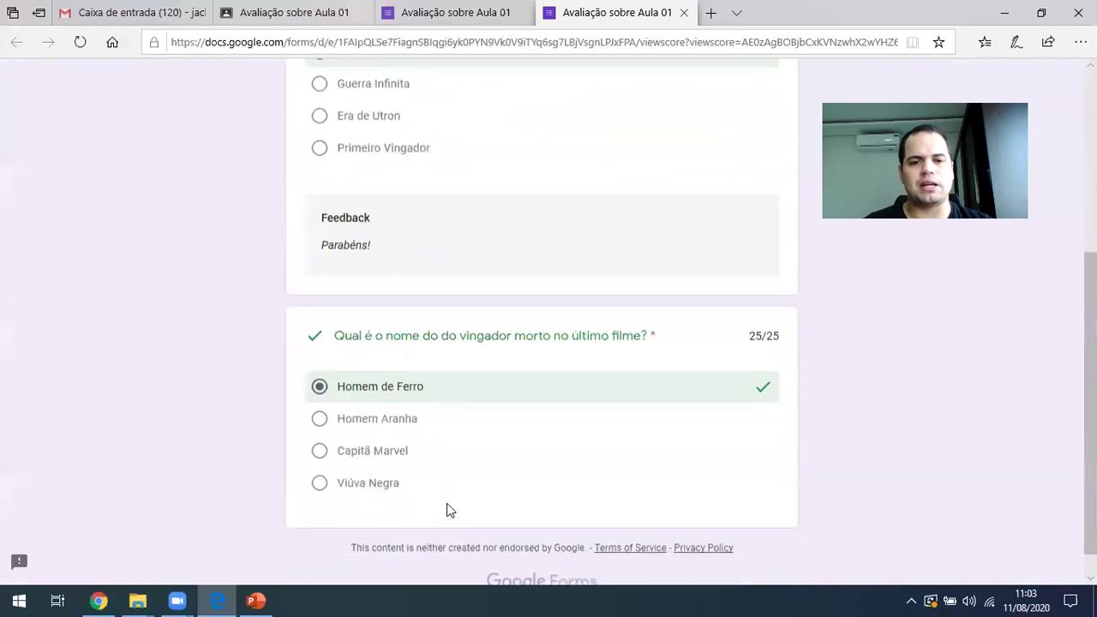
pyautogui.scroll(2, 447, 506)
pyautogui.scroll(-1, 645, 311)
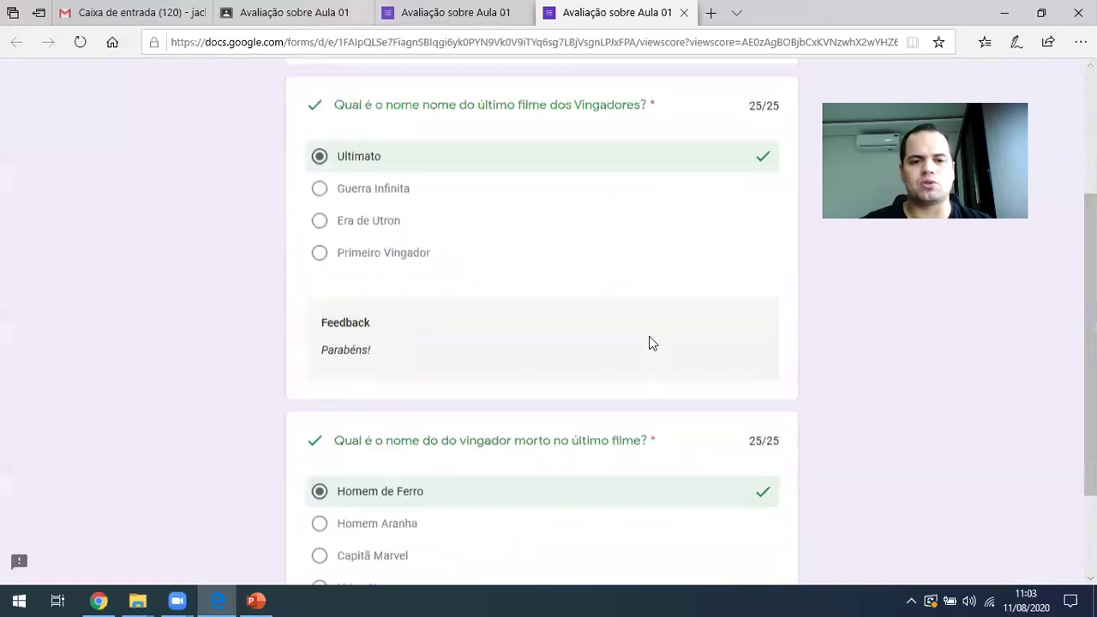
pyautogui.scroll(-2, 524, 309)
pyautogui.scroll(4, 519, 351)
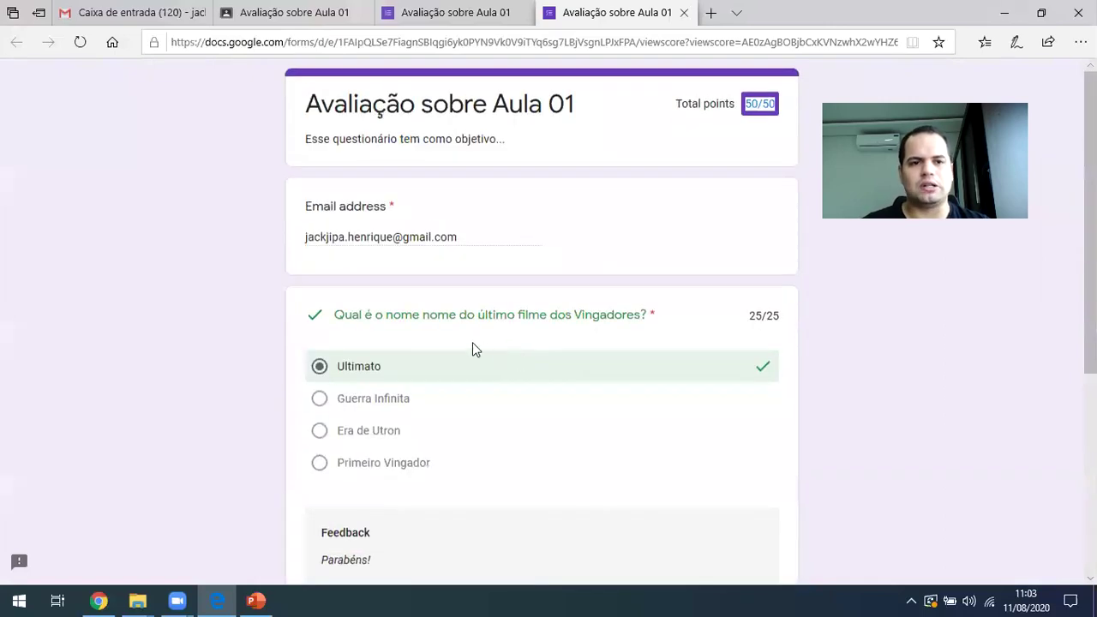